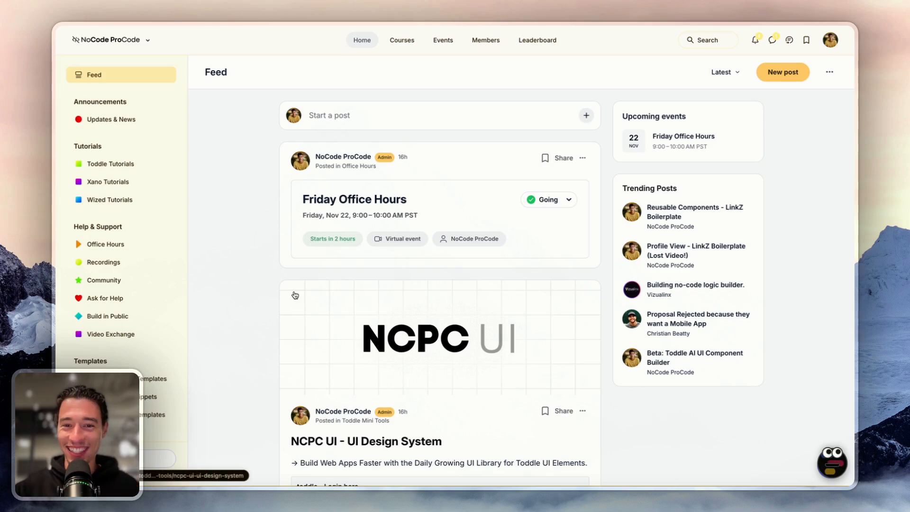
- Generate a "modern weather widget" with the AI builder in the feed post "Beta: Toddle AI UI Component Builder"
scroll(328, 391, "down", 3)
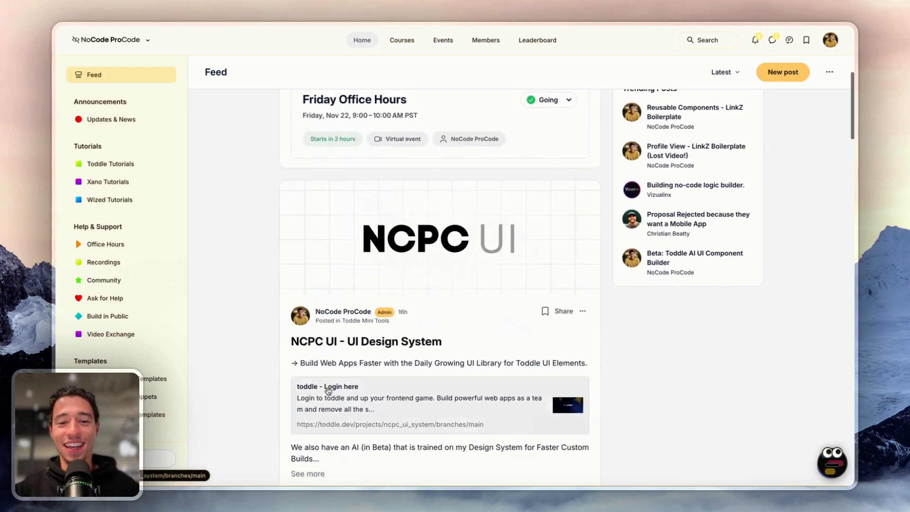
scroll(328, 388, "down", 8)
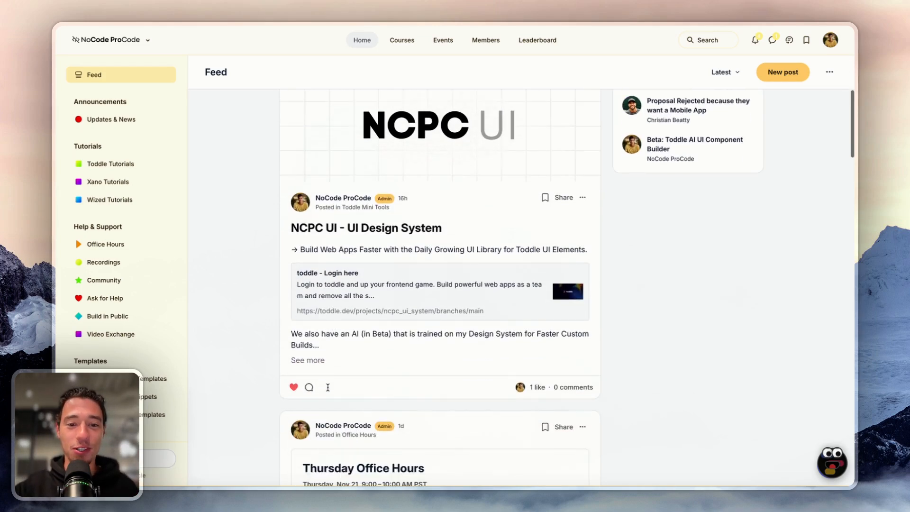
scroll(328, 387, "down", 1)
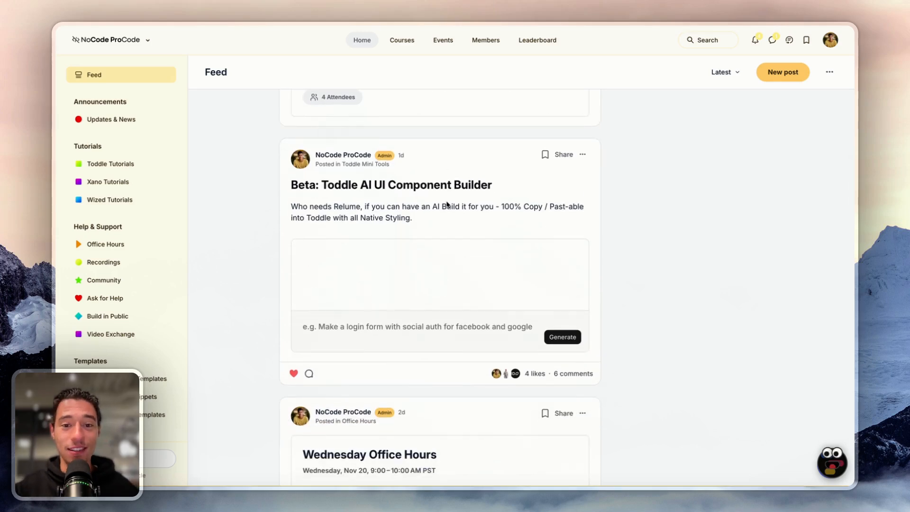
scroll(448, 211, "down", 1)
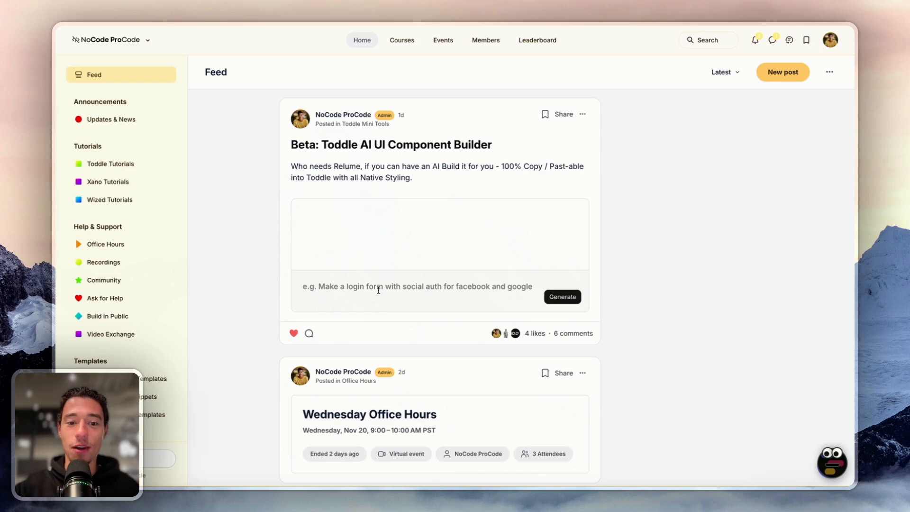
type("mod")
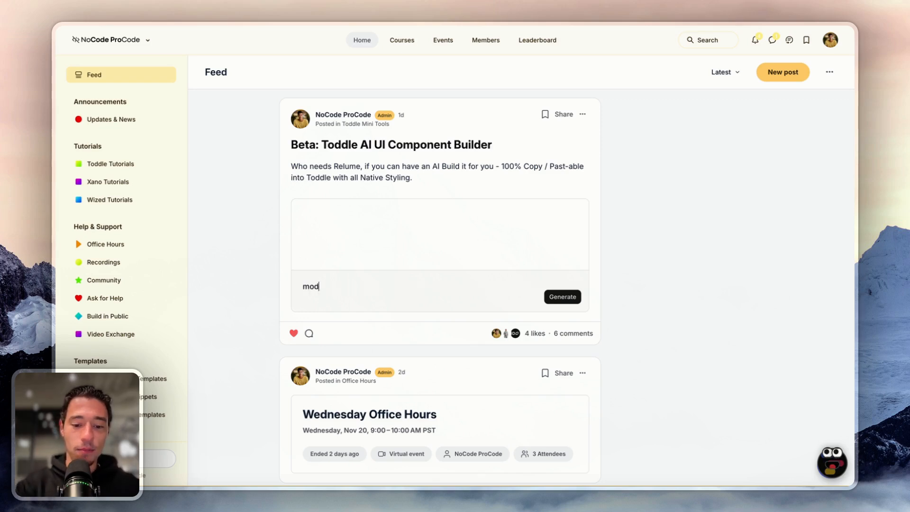
type("erh")
key("BackSpace")
key("BackSpace")
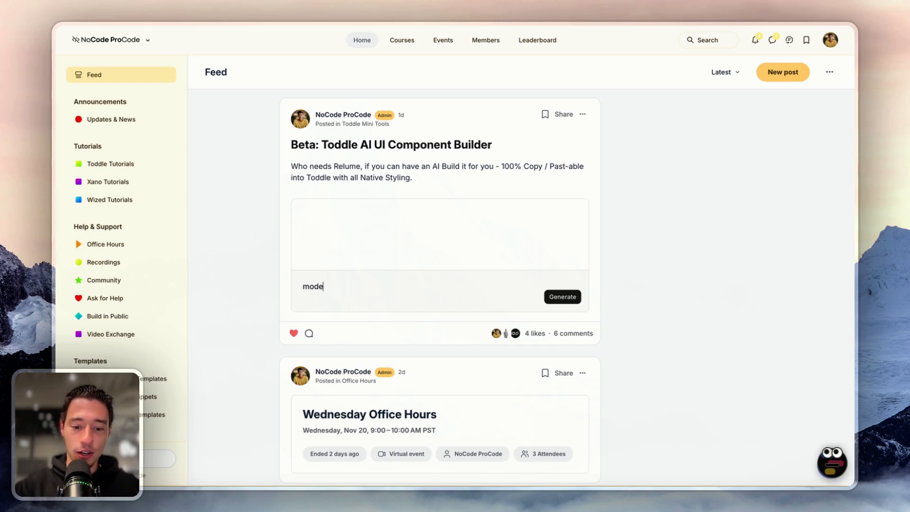
type("rn wa")
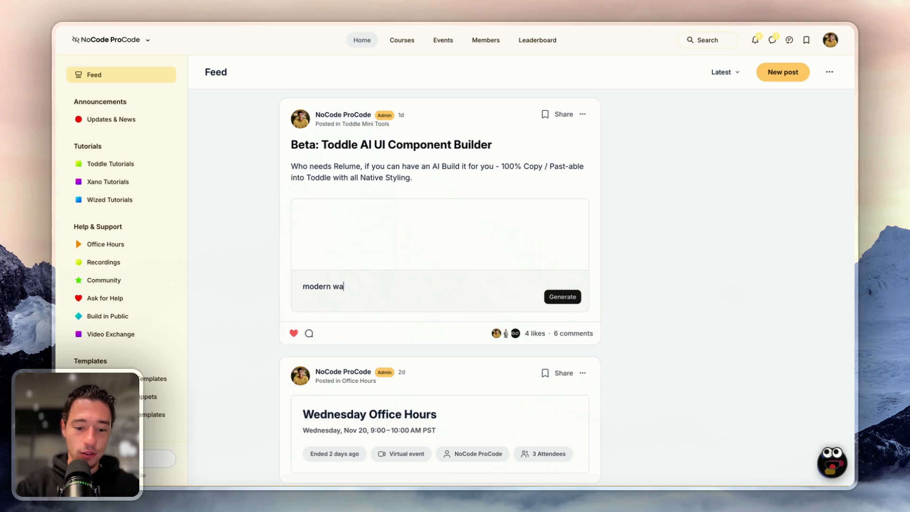
key("BackSpace")
type("eather")
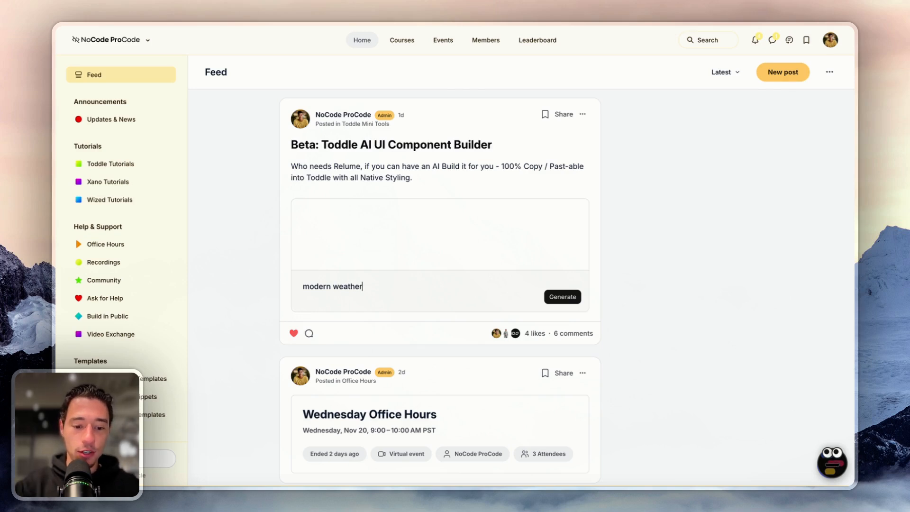
type(" wodget")
key("BackSpace")
key("BackSpace")
key("BackSpace")
key("BackSpace")
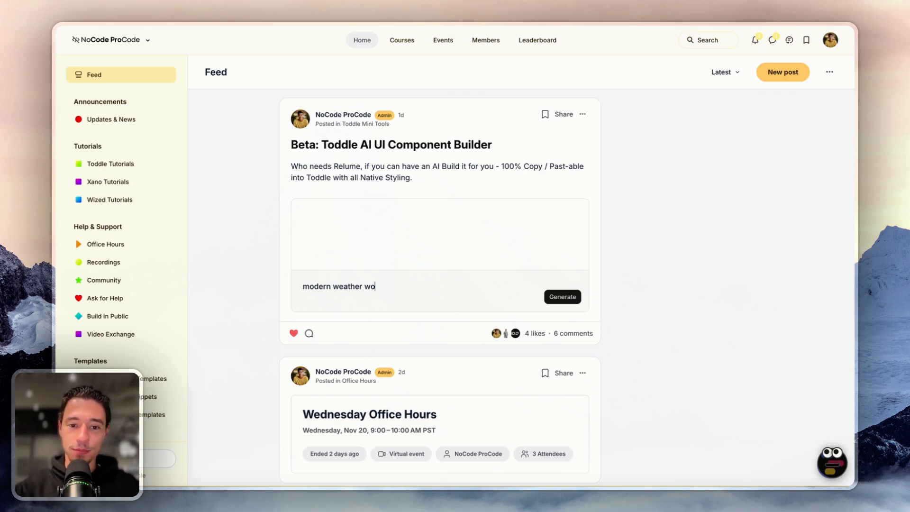
type("idget")
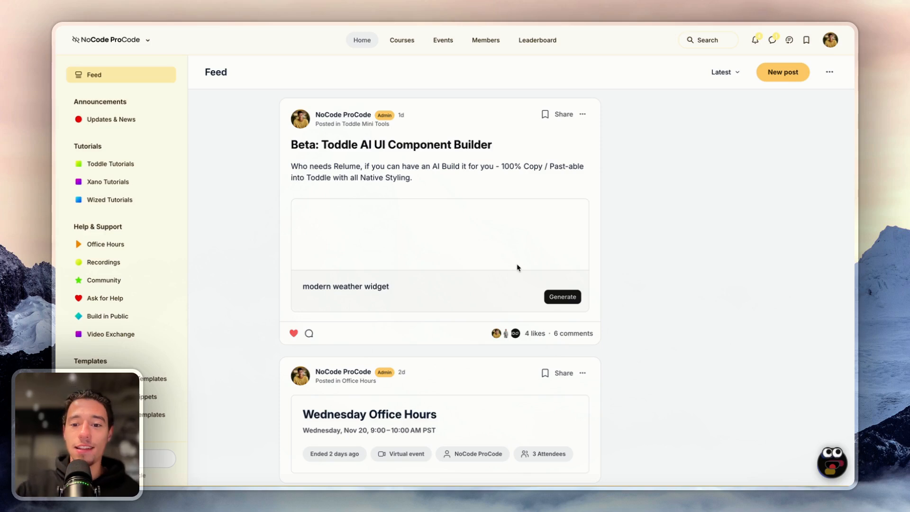
left_click(557, 296)
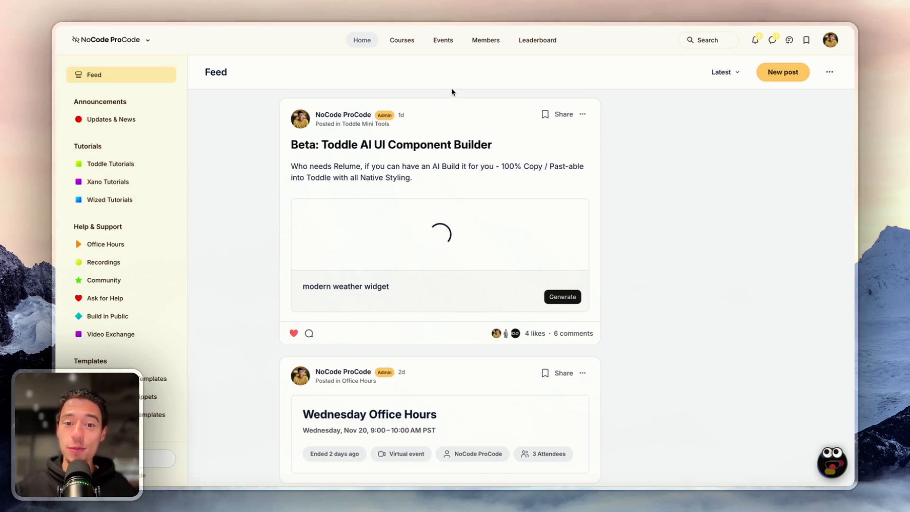
- Copy the generated weather widget for Toddle, switch to the Toddle editor and paste it into the HomePage's root div
scroll(586, 209, "up", 1)
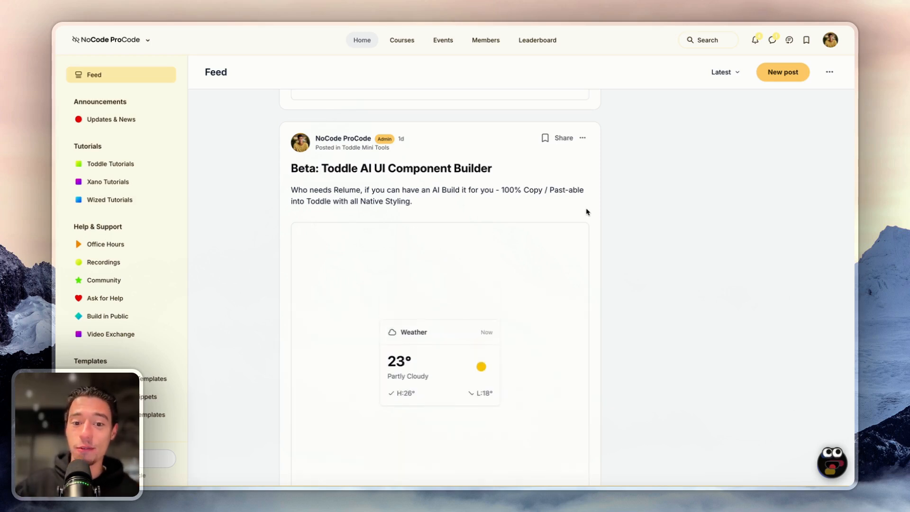
scroll(638, 298, "down", 3)
scroll(639, 298, "down", 1)
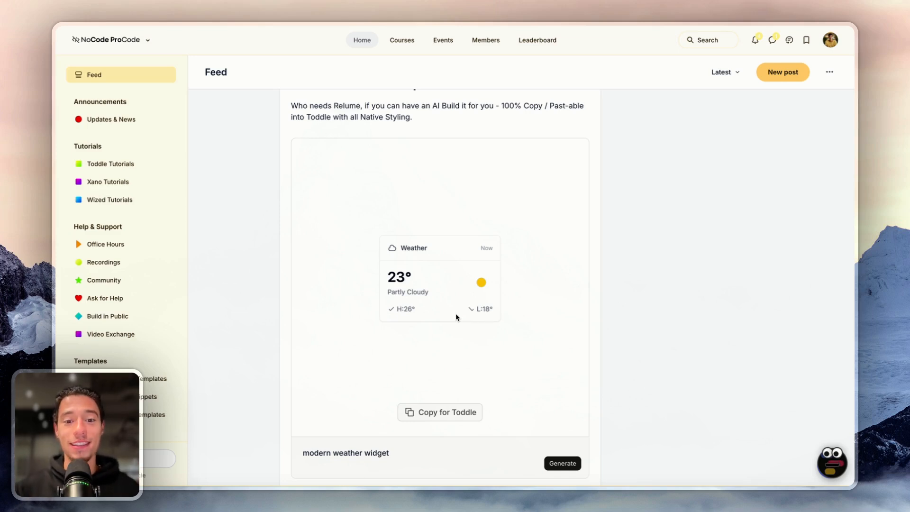
scroll(690, 401, "down", 1)
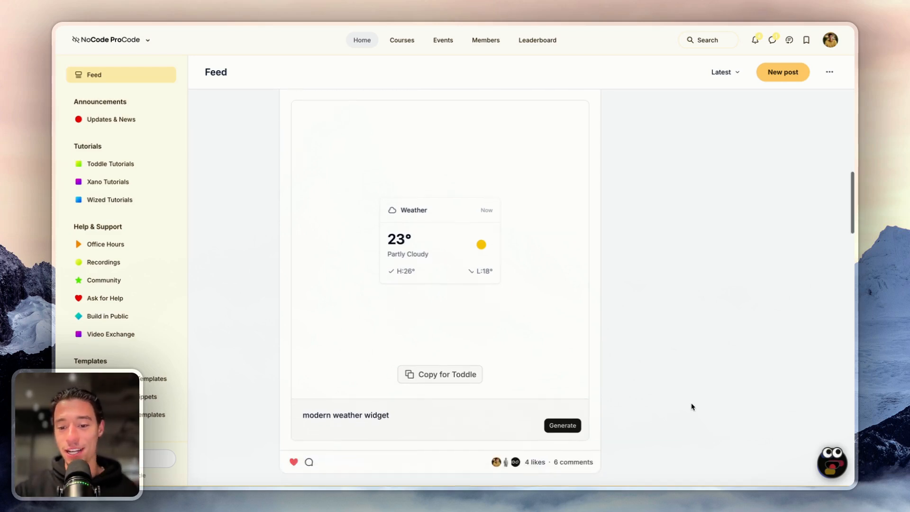
left_click(449, 374)
key("ctrl+Tab")
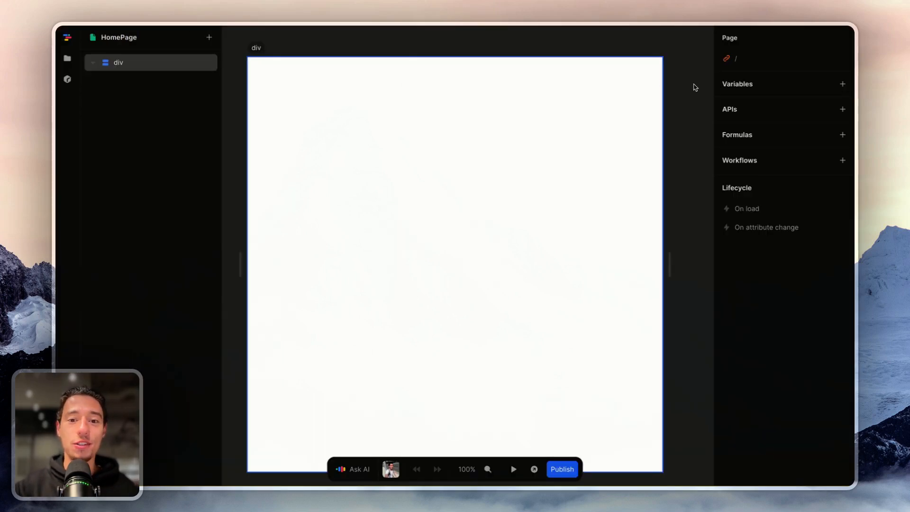
left_click(461, 163)
key("ctrl+v")
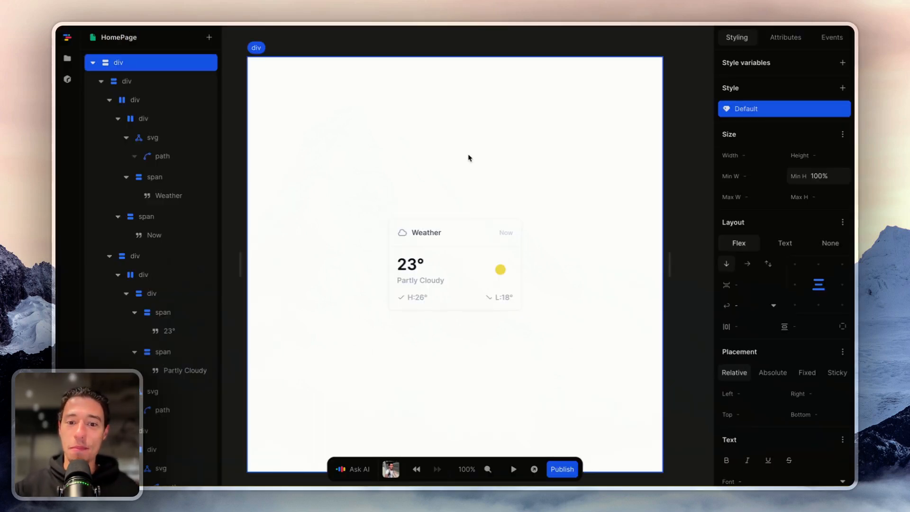
- Inspect the yellow sun icon's attributes and classes, then its text colour in the styling settings
scroll(506, 248, "up", 2)
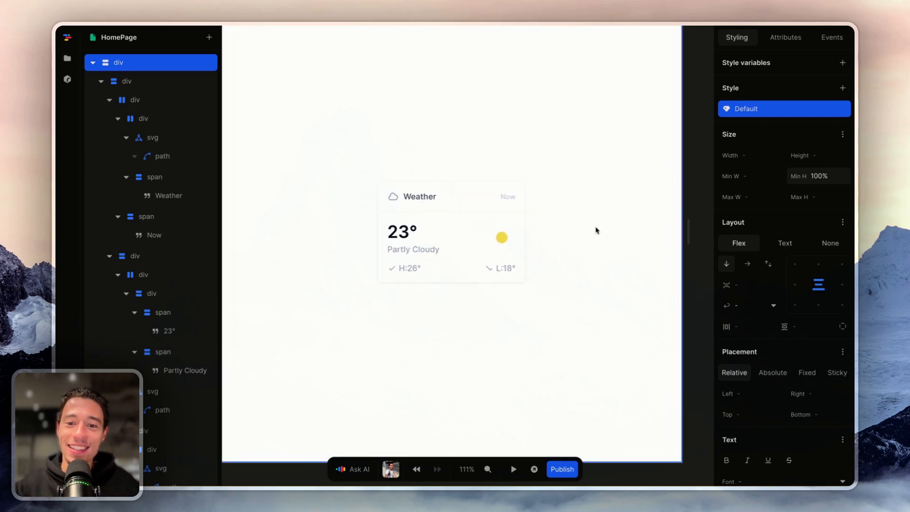
left_click(504, 236)
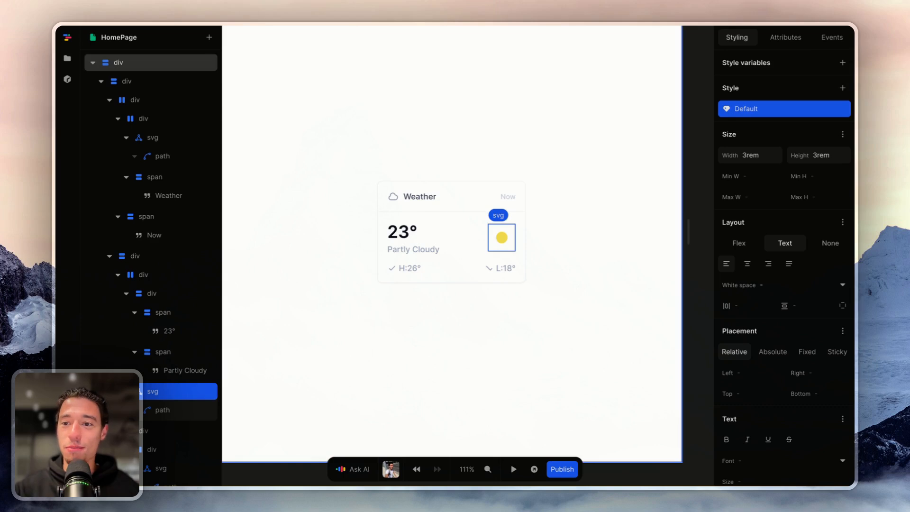
left_click(796, 41)
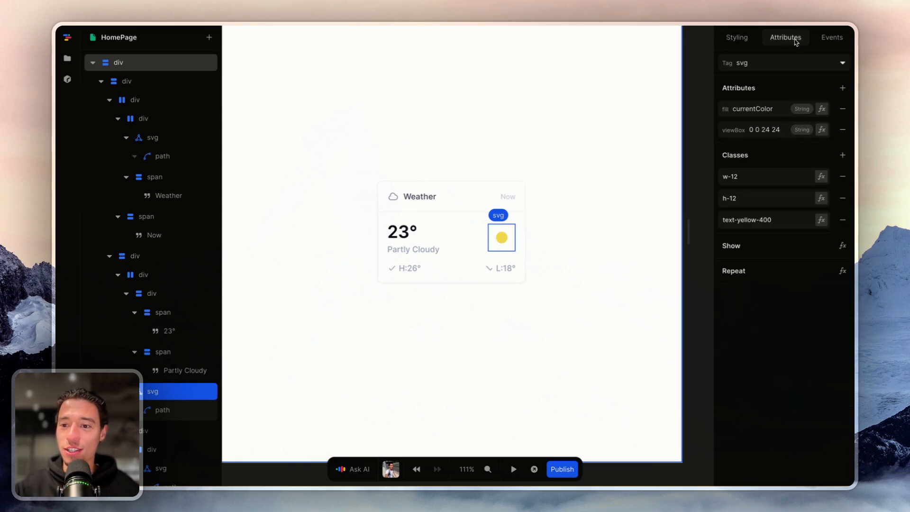
left_click(741, 39)
scroll(758, 246, "down", 5)
left_click(743, 237)
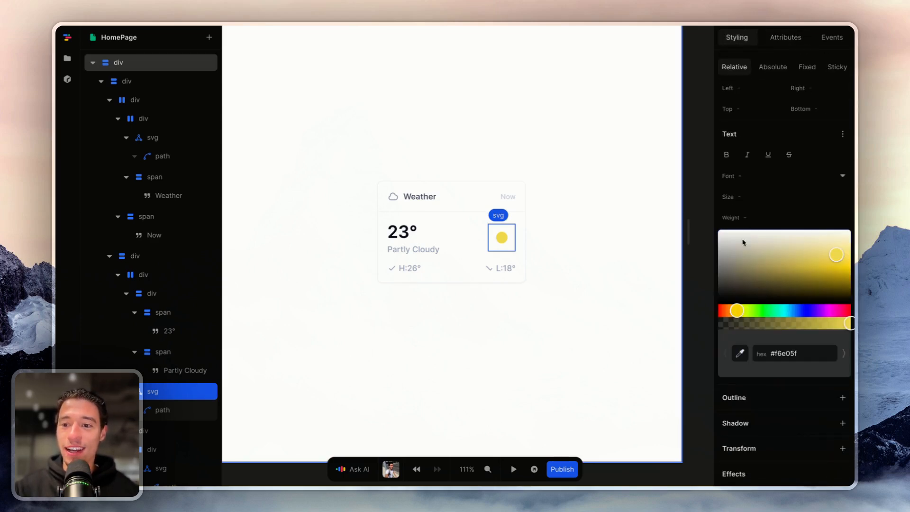
left_click(775, 219)
scroll(786, 189, "up", 5)
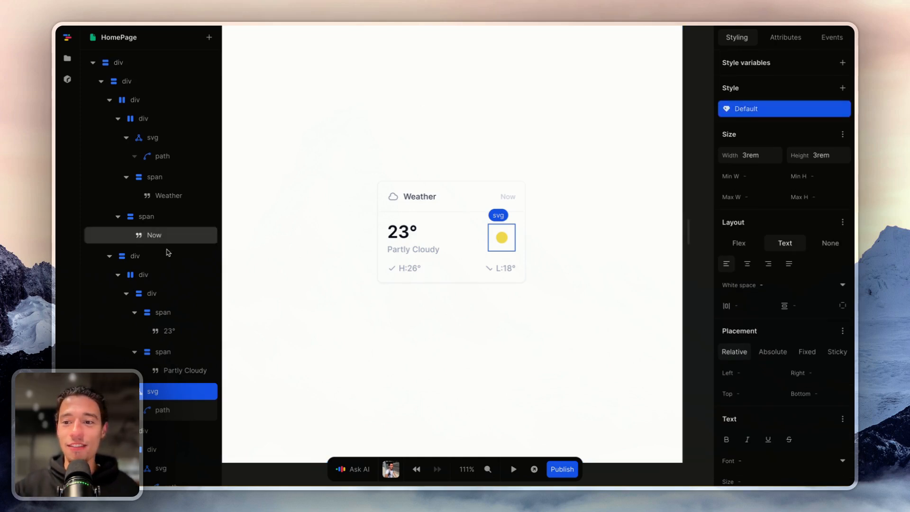
- Examine the widget's element structure by selecting the header div, its cloud icon's svg and path, and the temperature section div
left_click(157, 274)
left_click(166, 157)
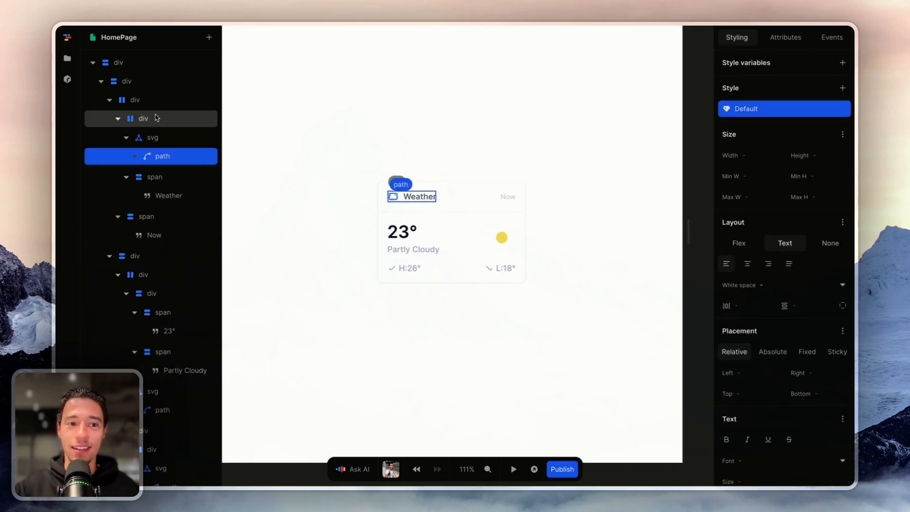
left_click(150, 100)
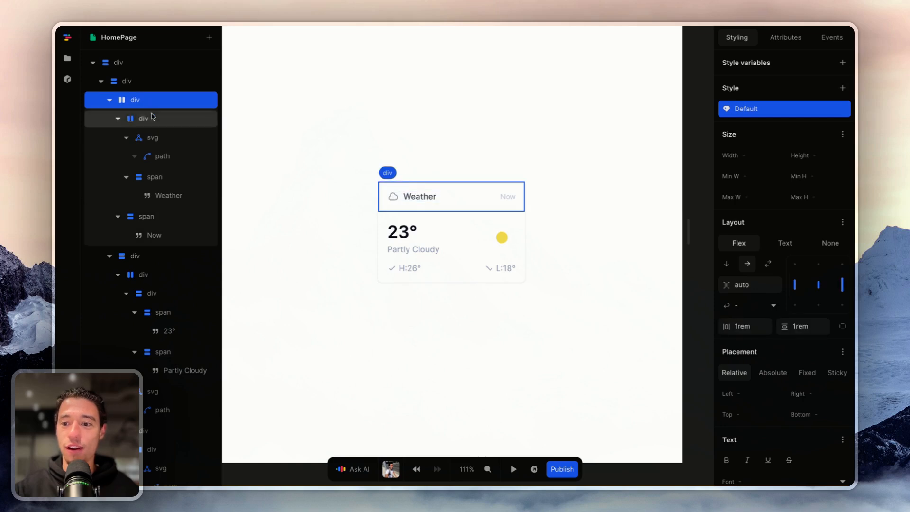
left_click(151, 137)
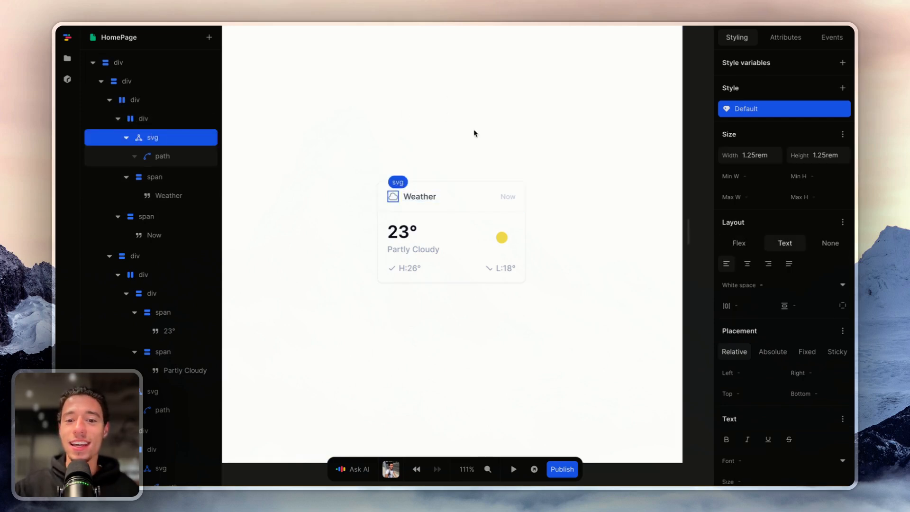
left_click(474, 274)
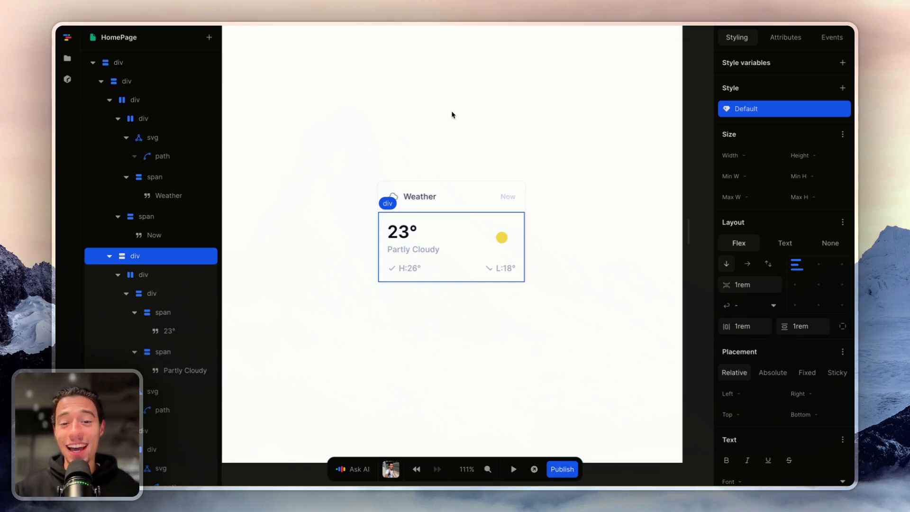
- View the NCPC landing page in a new browser tab and return to the Toddle editor
mouse_move(55, 174)
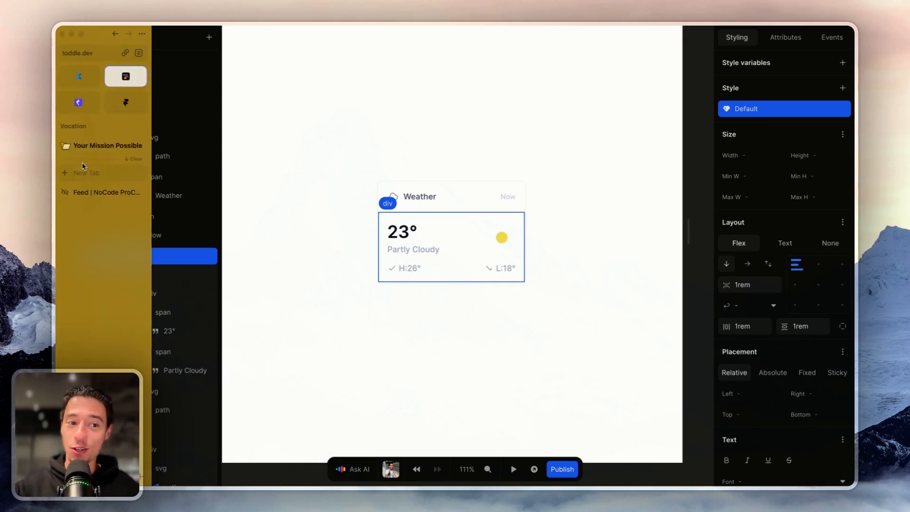
left_click(86, 173)
type("no")
key("Return")
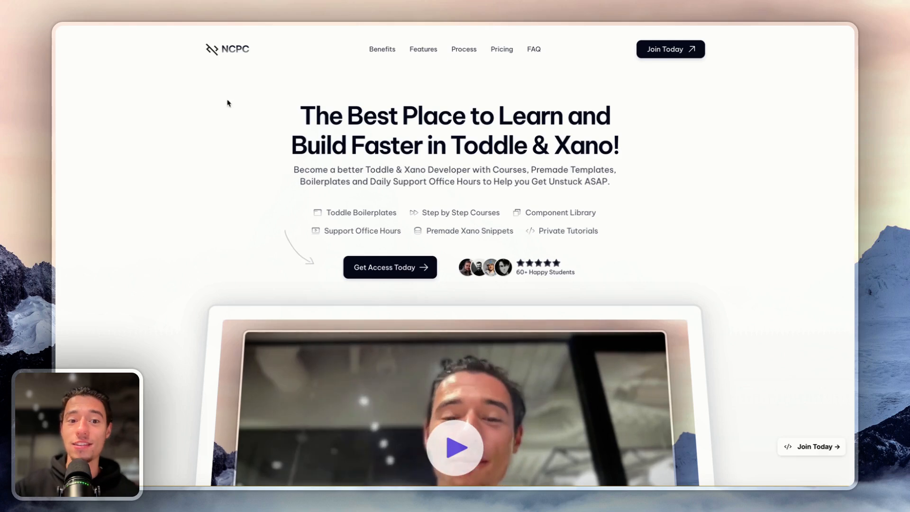
mouse_move(57, 130)
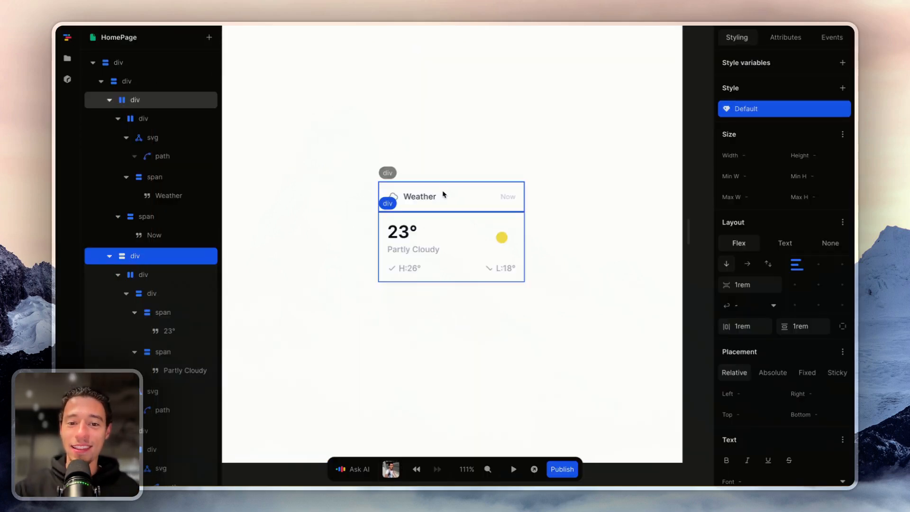
- Examine the weather data elements: the temperature, the condition text, the high/low row, the sun icon and the Weather header
left_click(396, 232)
left_click(396, 232)
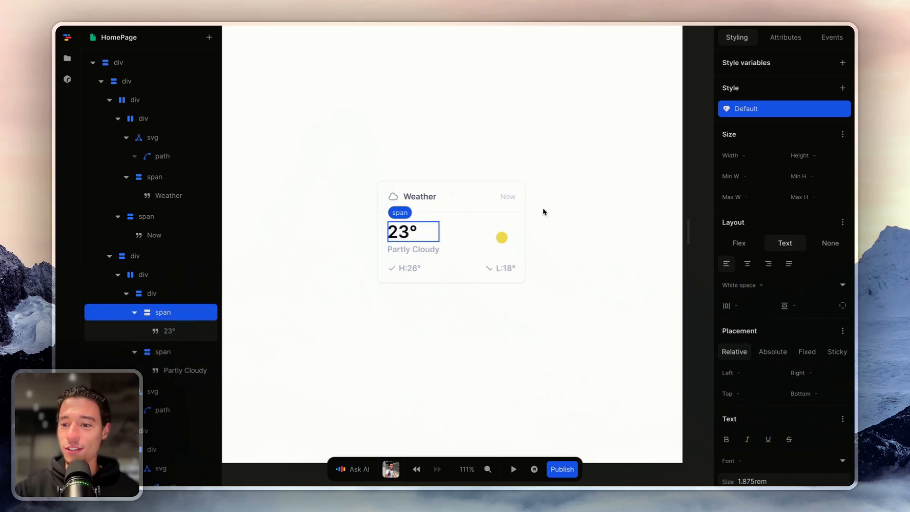
left_click(441, 250)
left_click(481, 267)
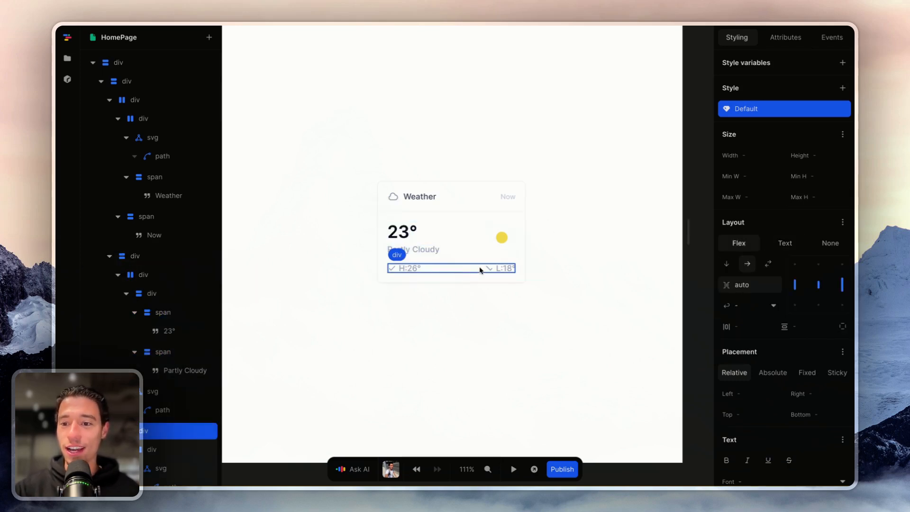
left_click(500, 247)
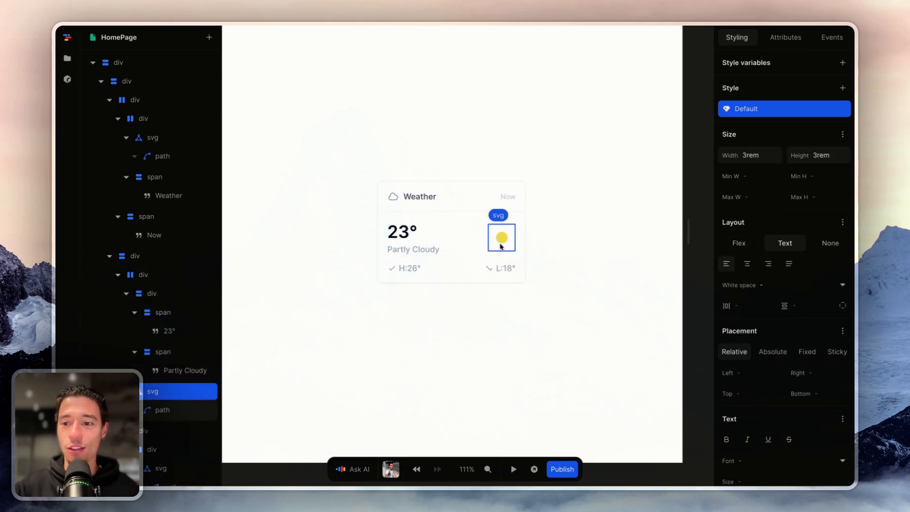
left_click(485, 245)
left_click(449, 202)
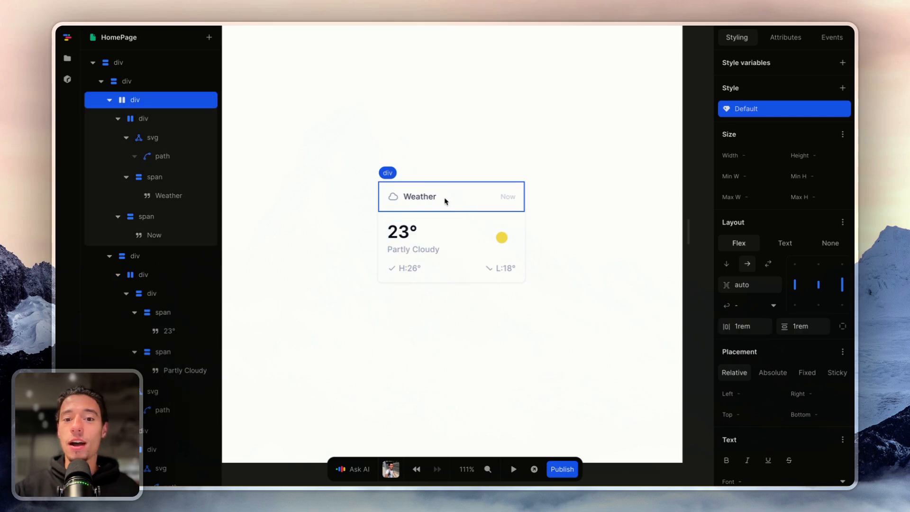
left_click(523, 232)
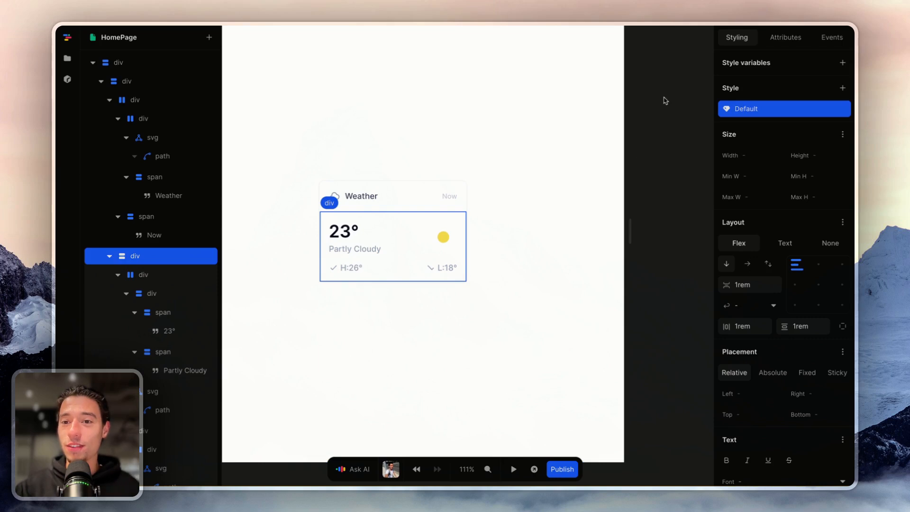
- Add the demo Weather API to the page's APIs
left_click(663, 98)
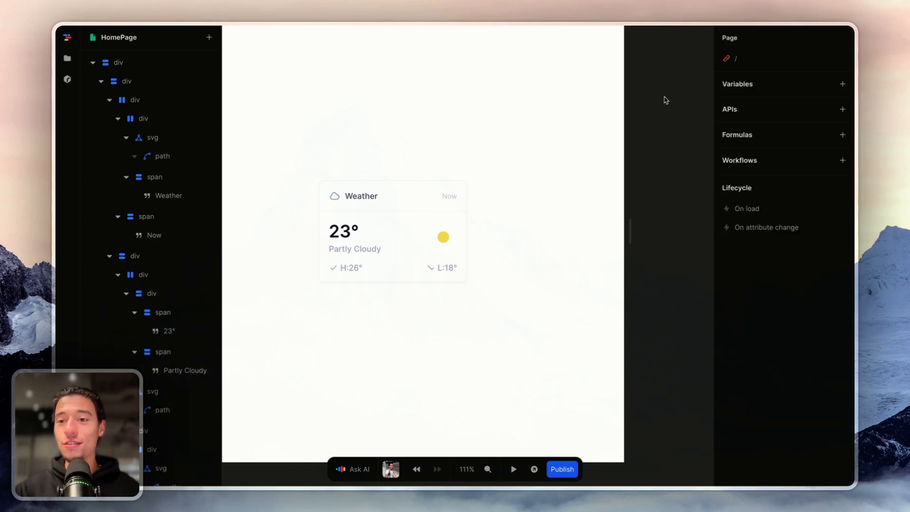
left_click(843, 109)
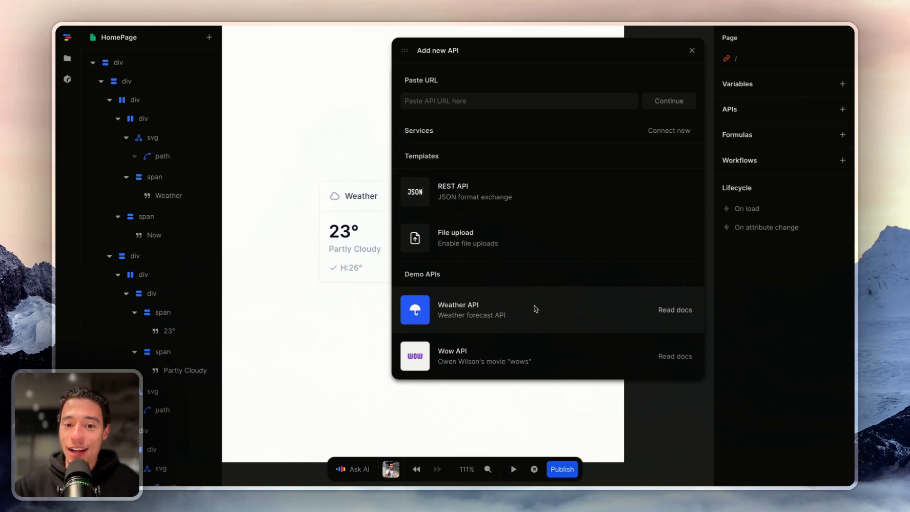
left_click(487, 311)
- Examine the location fields in the Weather API's response, then close the API settings
scroll(533, 322, "down", 3)
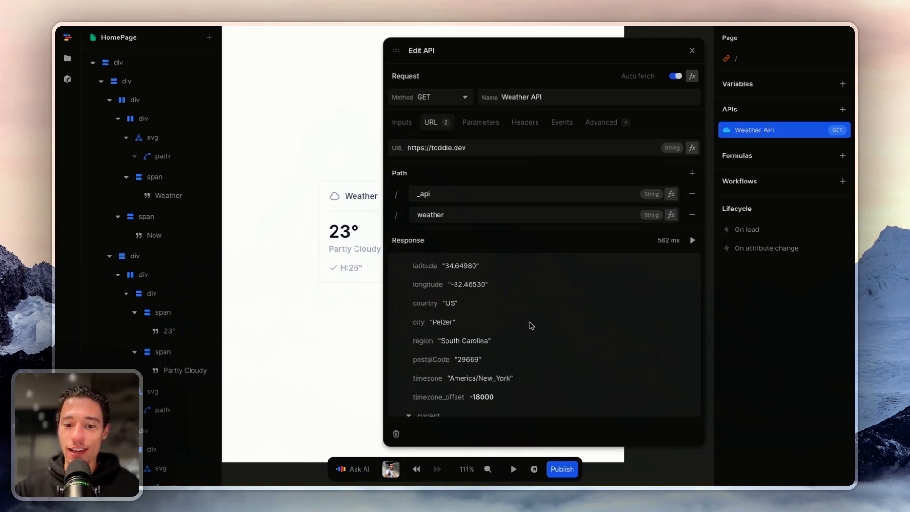
scroll(530, 325, "down", 1)
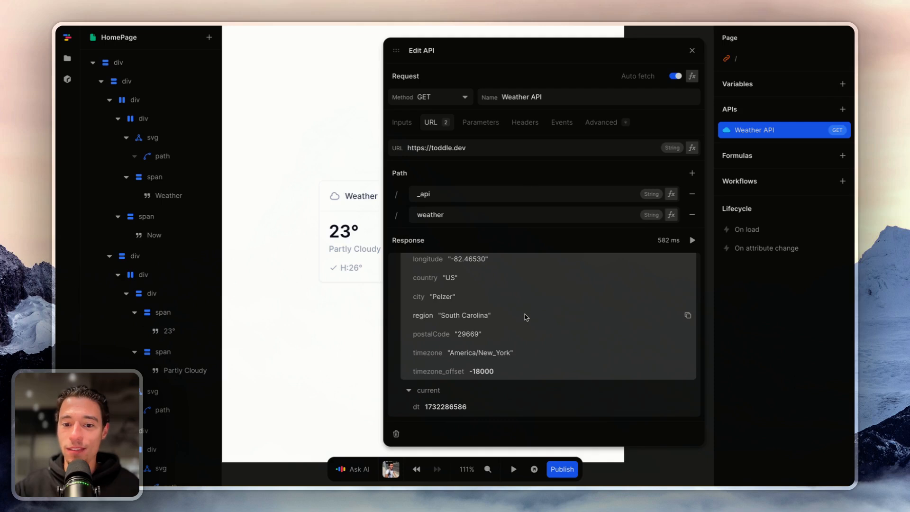
scroll(526, 317, "up", 1)
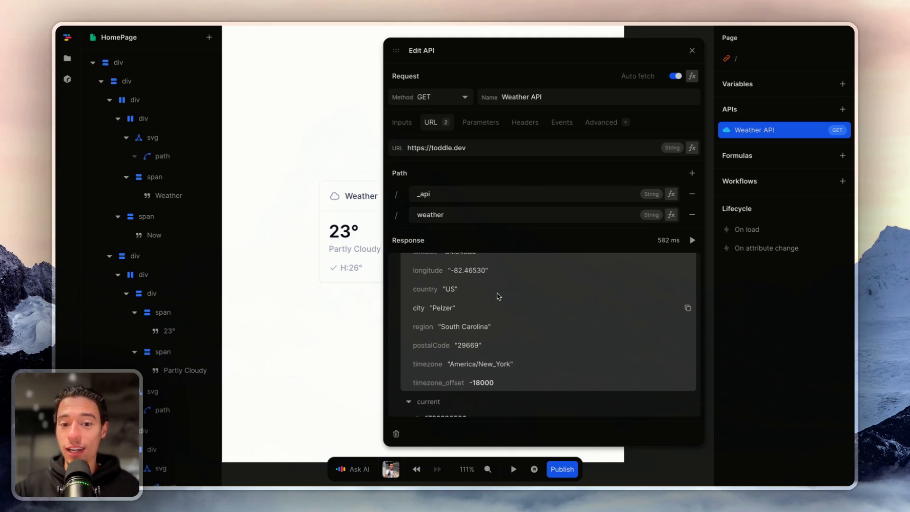
scroll(493, 322, "down", 4)
scroll(483, 341, "up", 2)
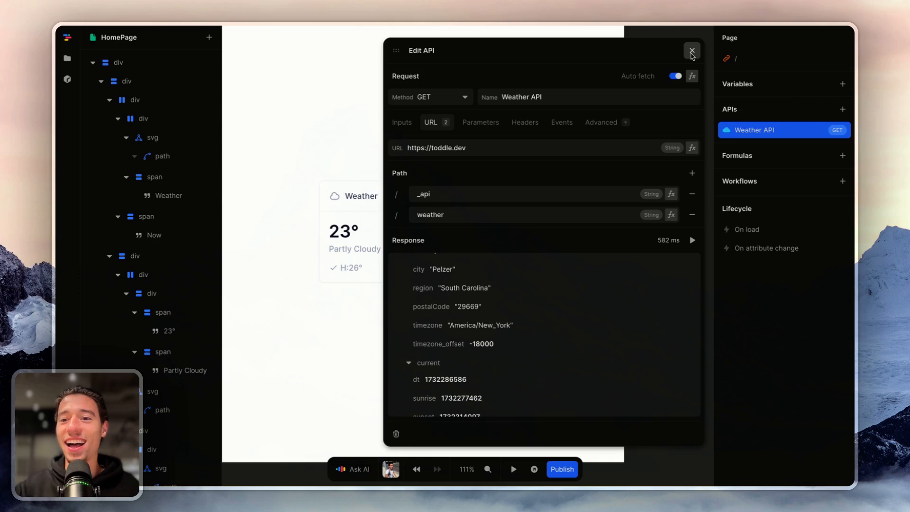
left_click(692, 51)
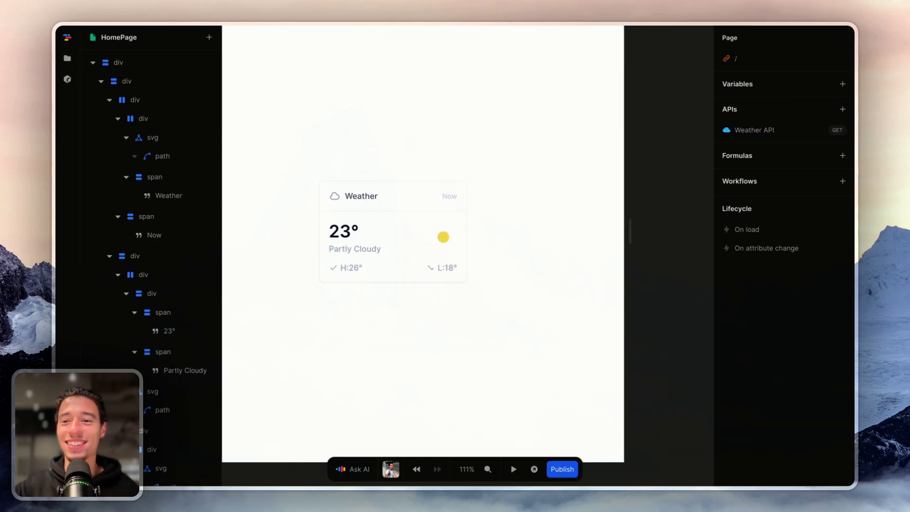
- Review the Weather API's request URL, headers and query parameters
left_click(766, 130)
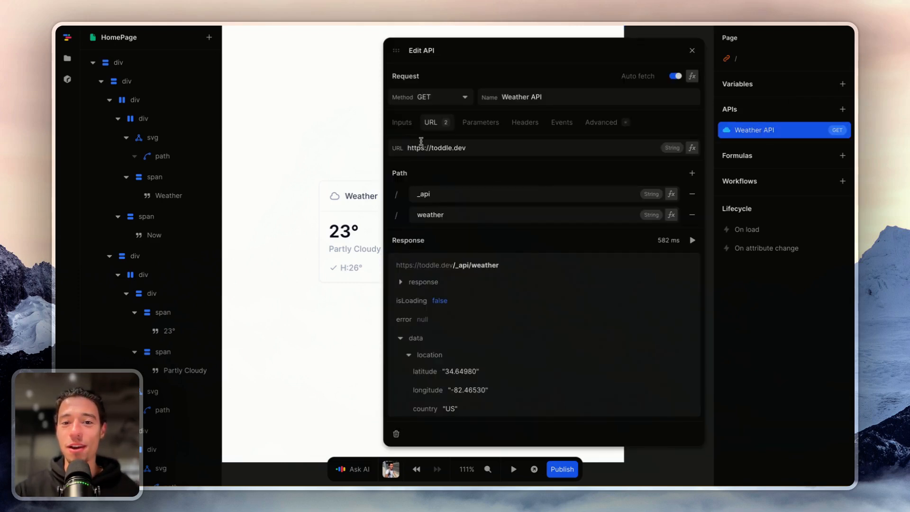
left_click(482, 147)
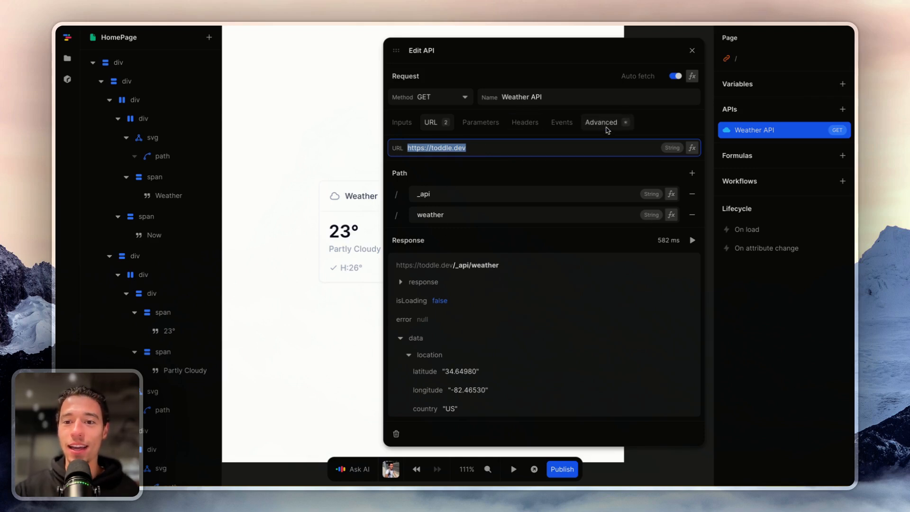
left_click(526, 124)
left_click(480, 122)
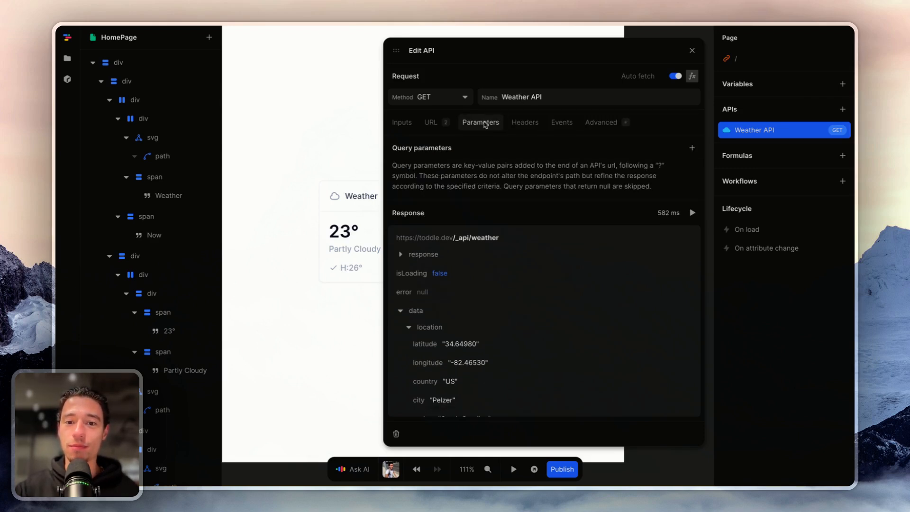
- Skim the Weather API response from the location data through the current and hourly weather and back
scroll(467, 293, "down", 4)
scroll(468, 292, "down", 10)
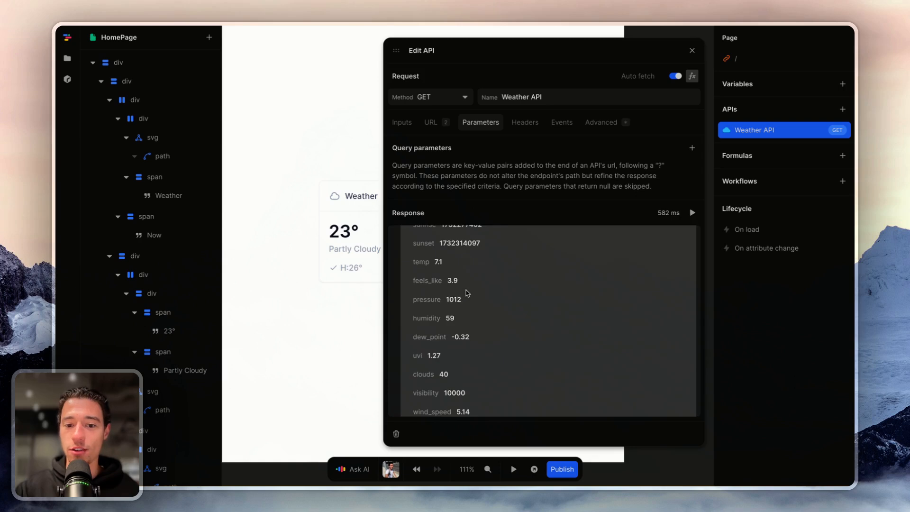
scroll(467, 292, "up", 6)
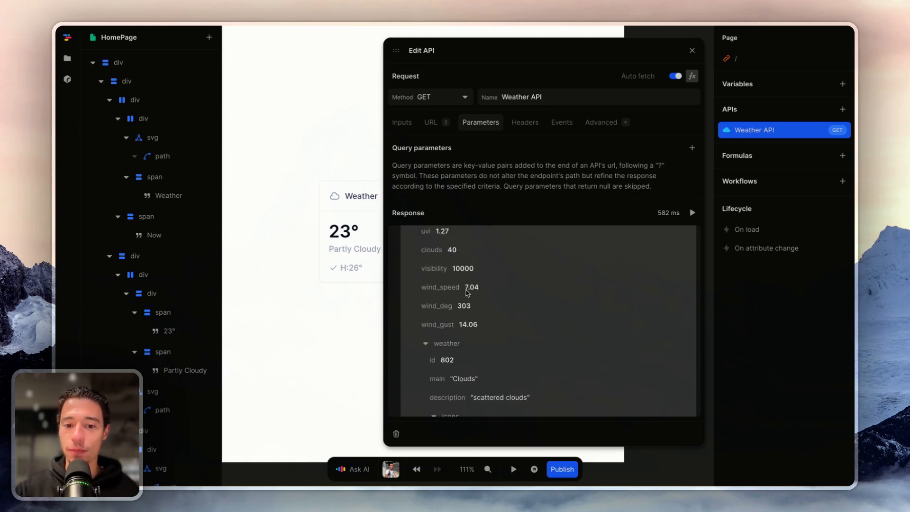
scroll(467, 292, "down", 2)
scroll(467, 292, "down", 3)
scroll(467, 292, "up", 15)
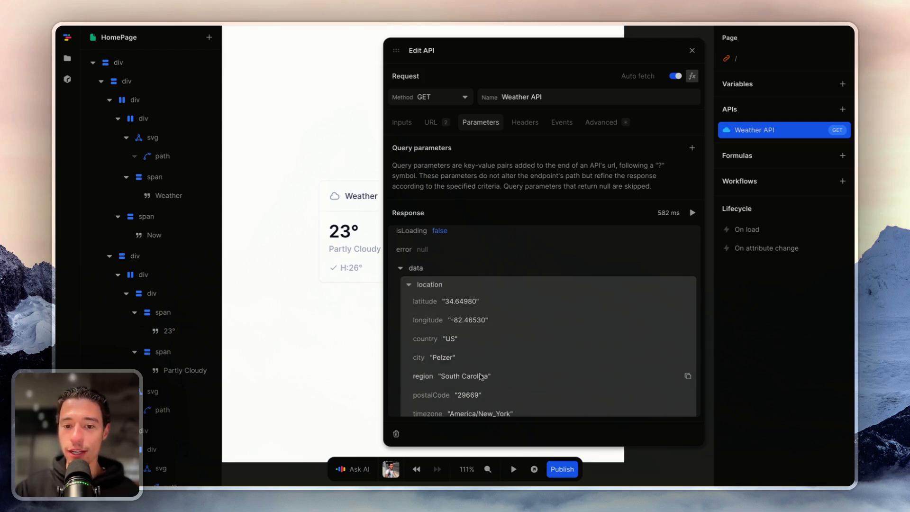
- Examine the current weather fields in the response, including temperature, humidity, wind, description and icon URLs
scroll(480, 376, "down", 4)
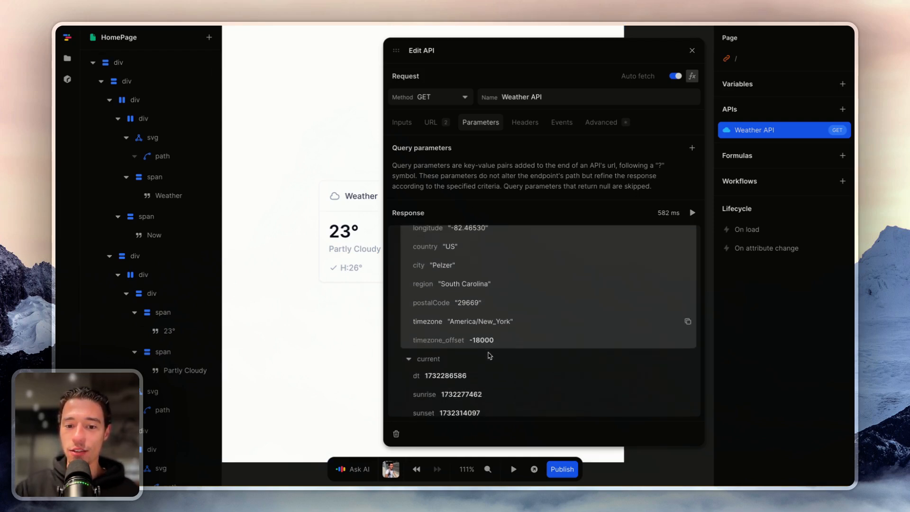
scroll(490, 355, "down", 5)
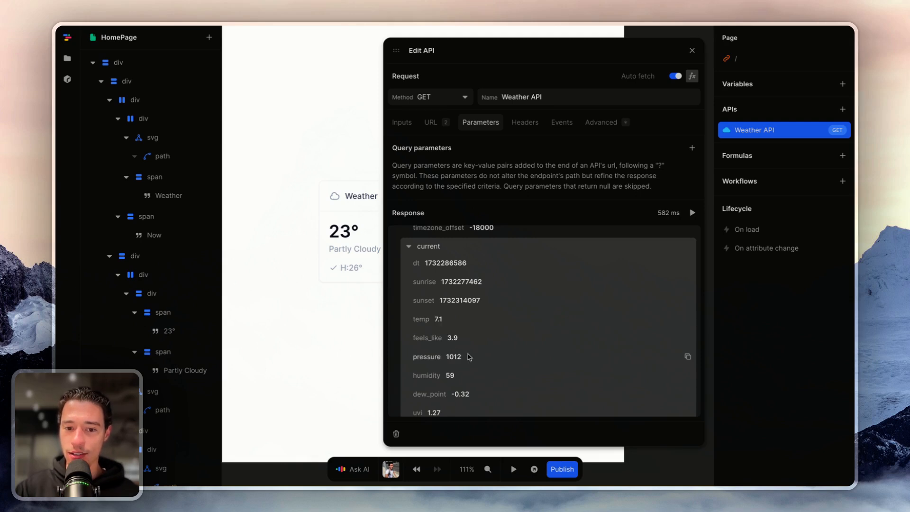
scroll(446, 324, "down", 4)
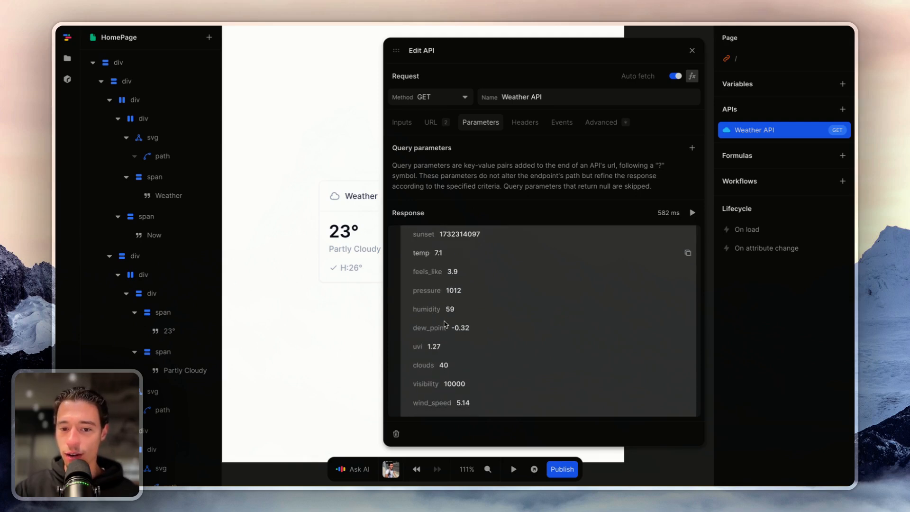
scroll(445, 325, "down", 5)
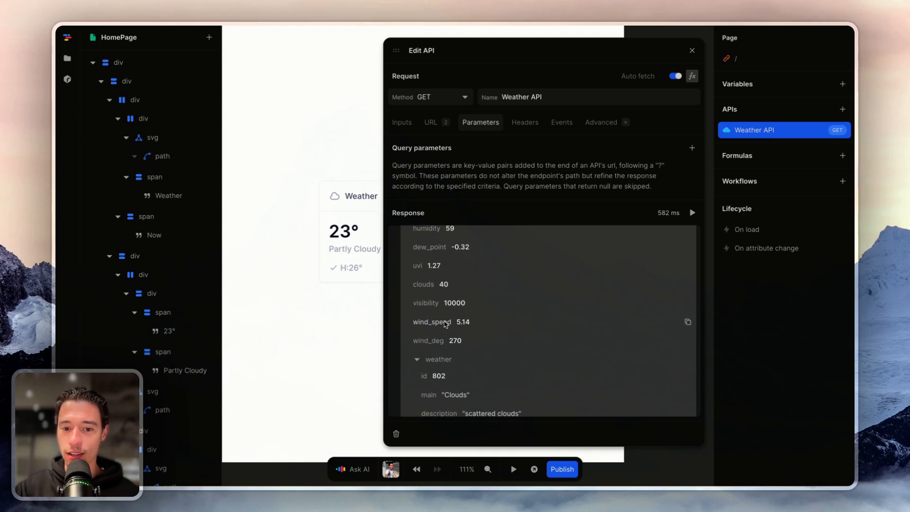
scroll(447, 369, "down", 1)
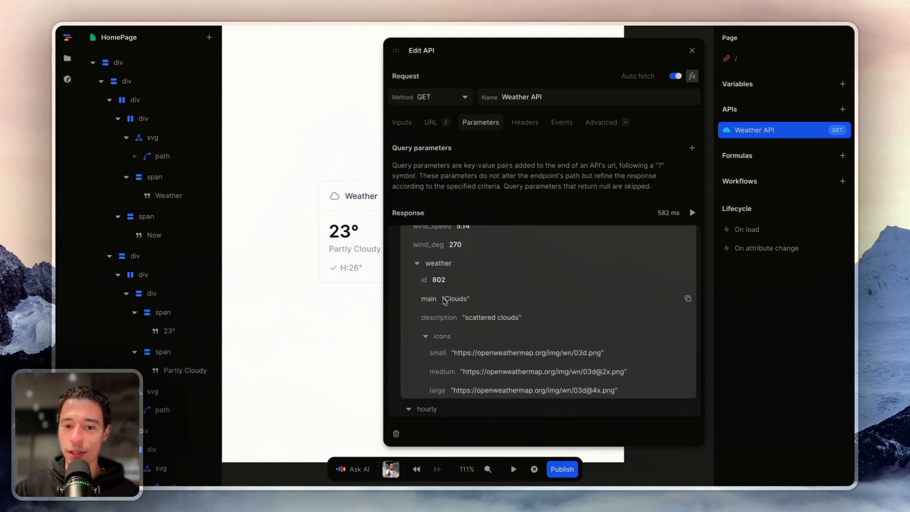
scroll(464, 304, "down", 5)
scroll(465, 300, "up", 3)
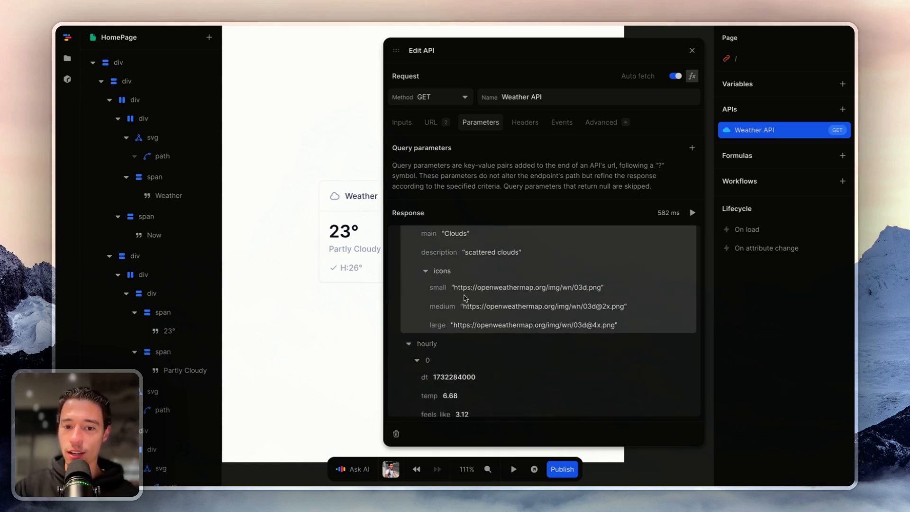
- Examine the hourly forecast entries in the response, then close the API settings
scroll(636, 286, "down", 8)
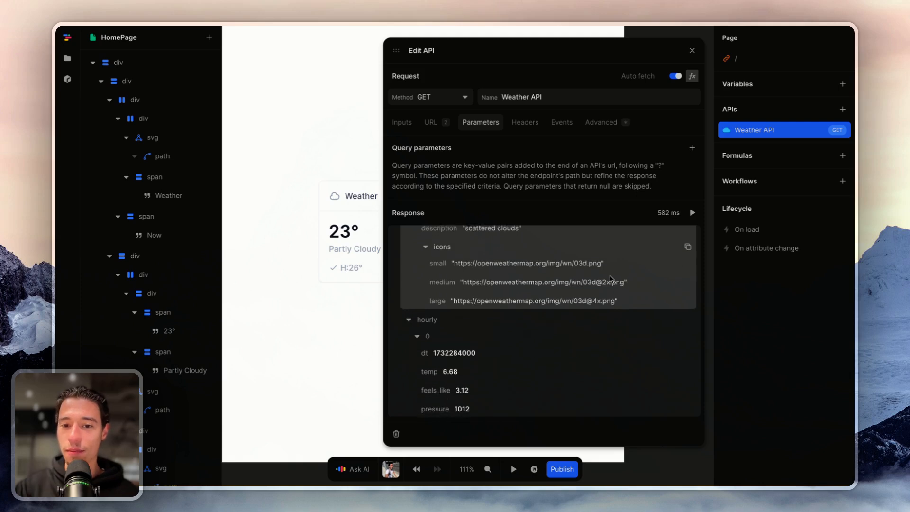
scroll(611, 278, "down", 7)
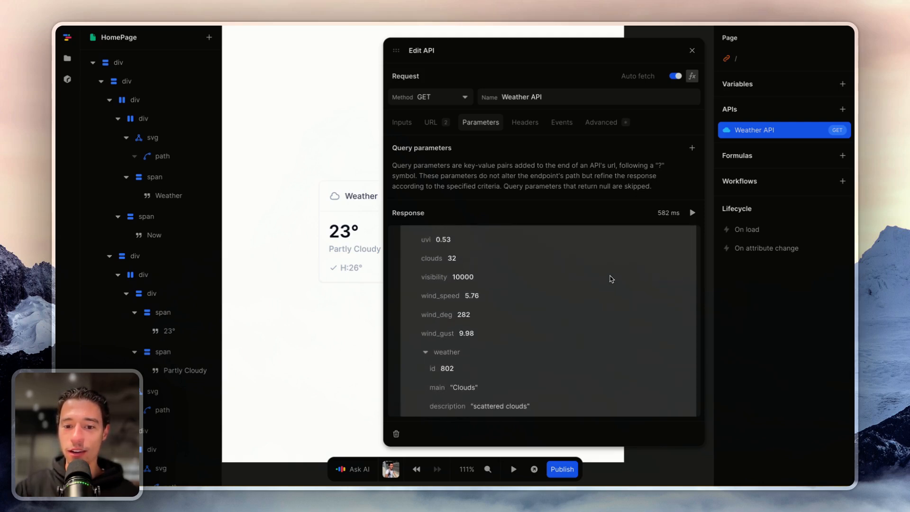
scroll(611, 279, "down", 9)
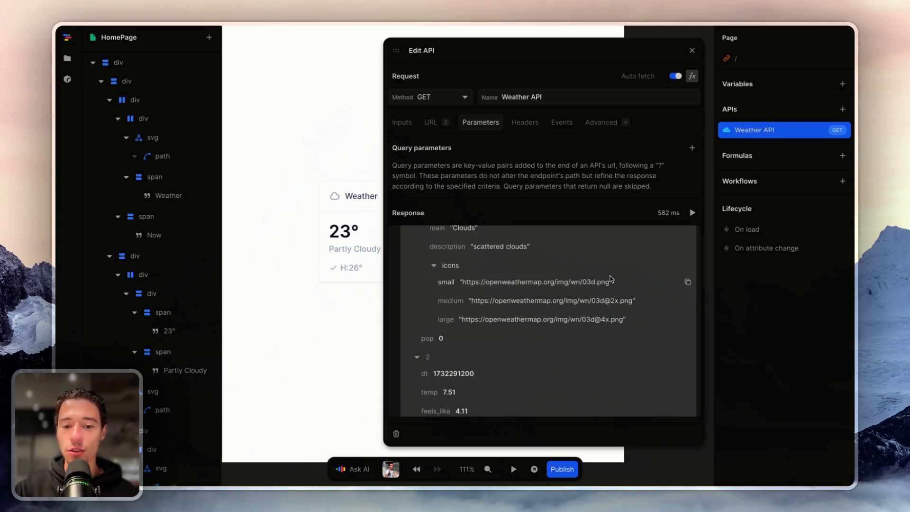
scroll(611, 278, "down", 2)
scroll(596, 297, "down", 3)
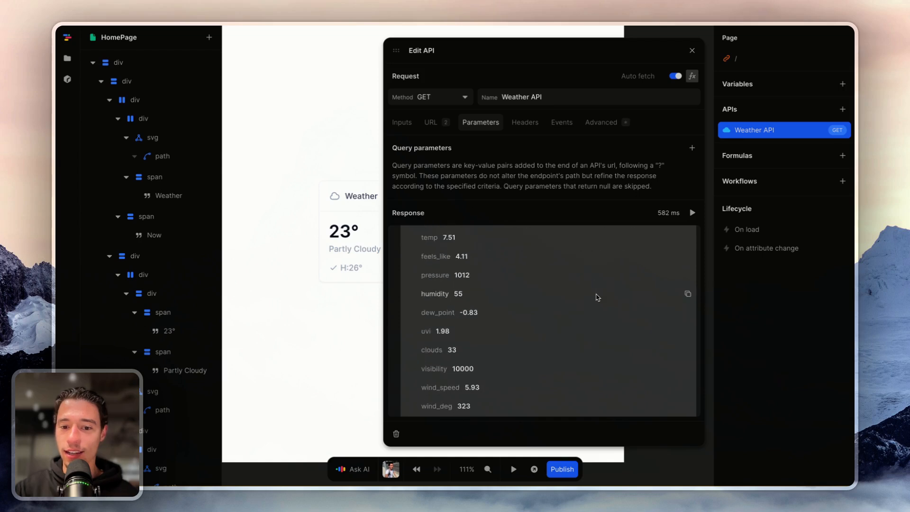
left_click(692, 50)
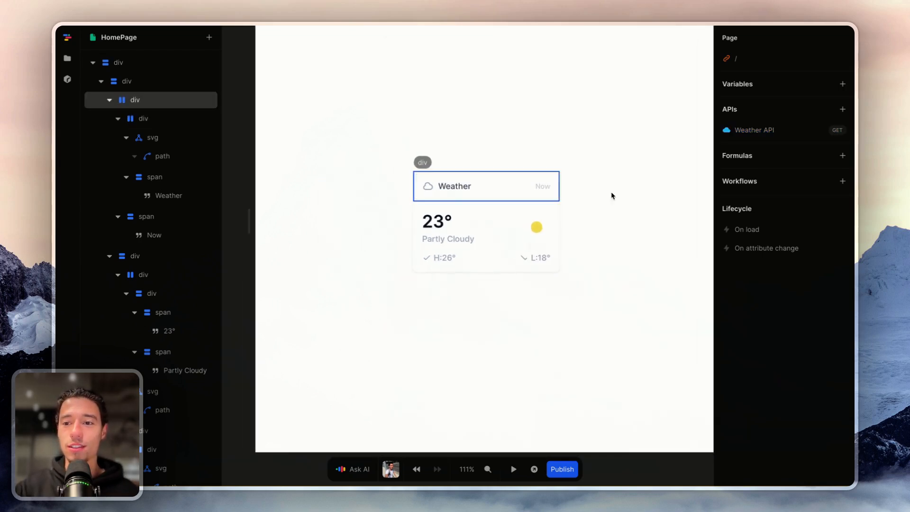
- Review the Weather API's events and advanced fetching options, such as server-side fetching and proxy request, then close its settings
left_click(753, 130)
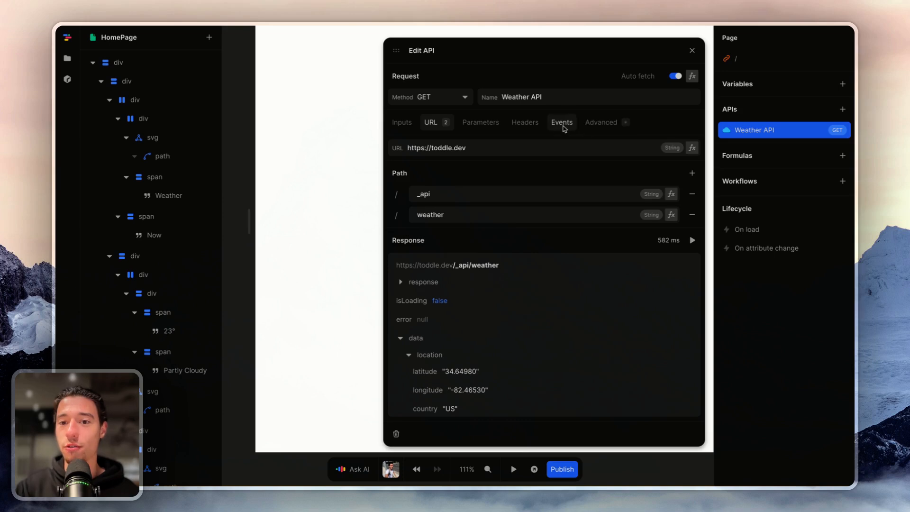
left_click(562, 122)
left_click(597, 128)
scroll(565, 245, "down", 2)
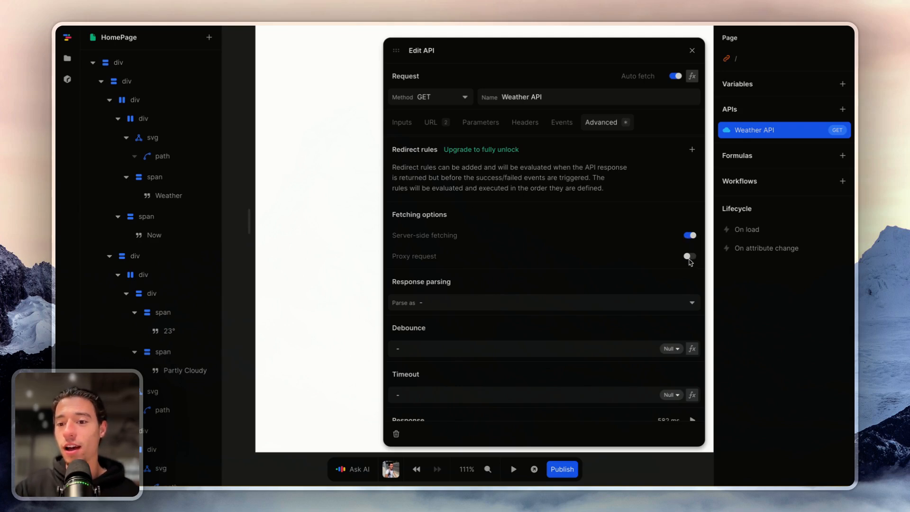
left_click(692, 51)
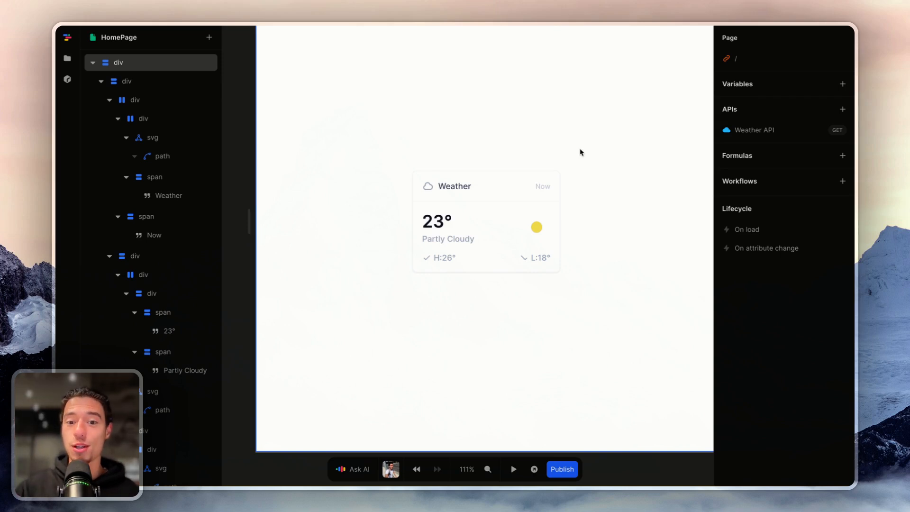
- Replace the static value of the widget's 23° text with a formula that outputs the Weather API response
left_click(436, 227)
left_click(166, 332)
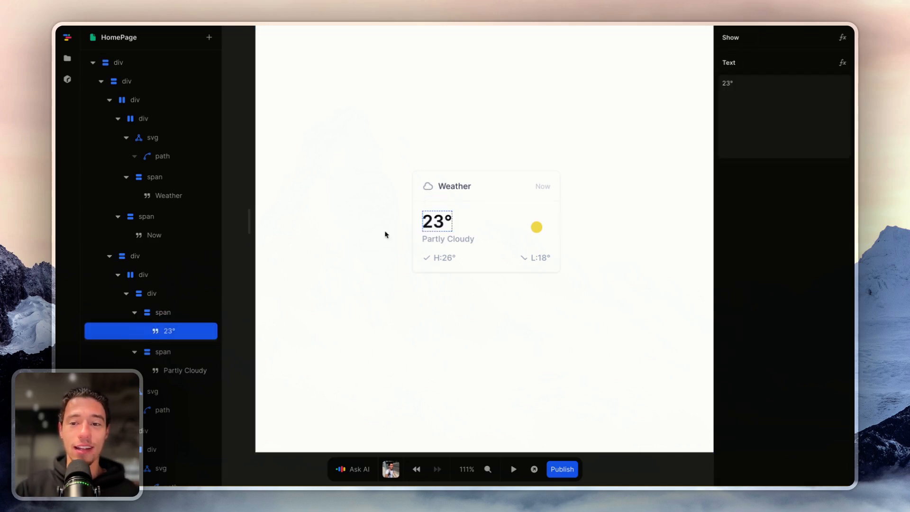
left_click(775, 110)
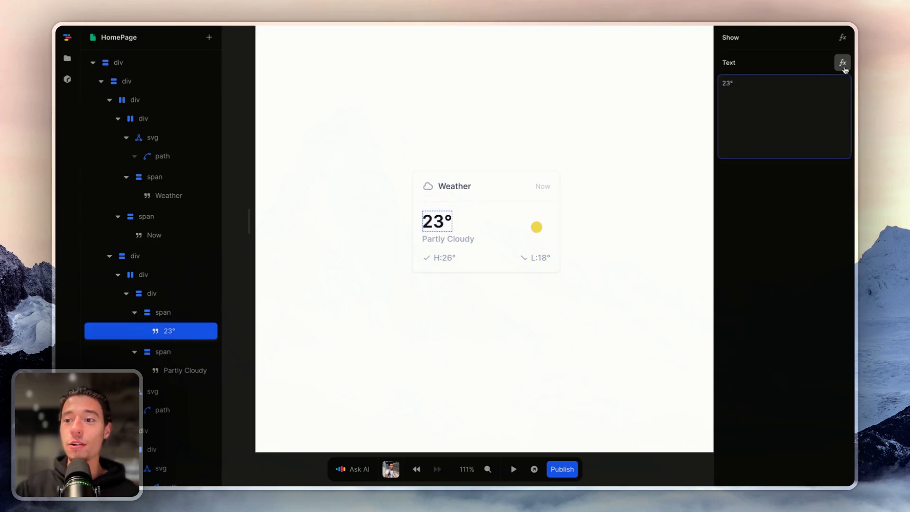
left_click(843, 63)
left_click(332, 283)
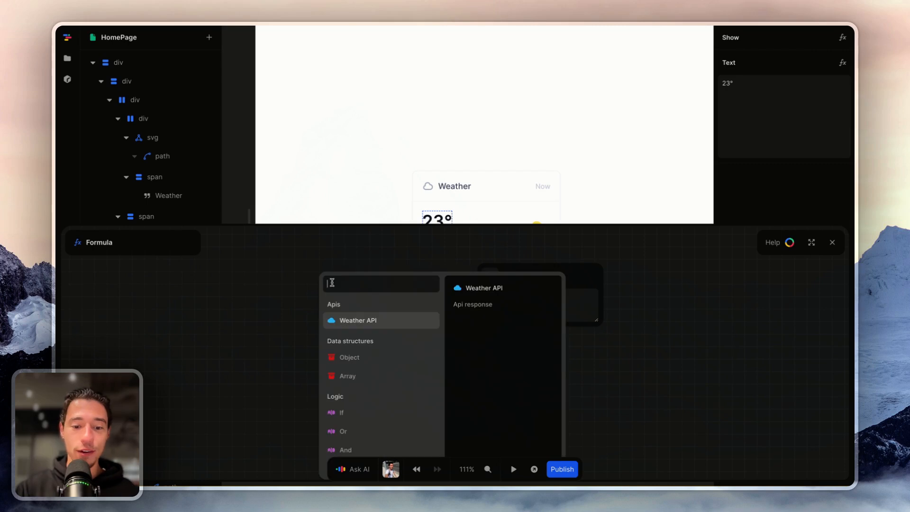
left_click(350, 256)
left_click(344, 306)
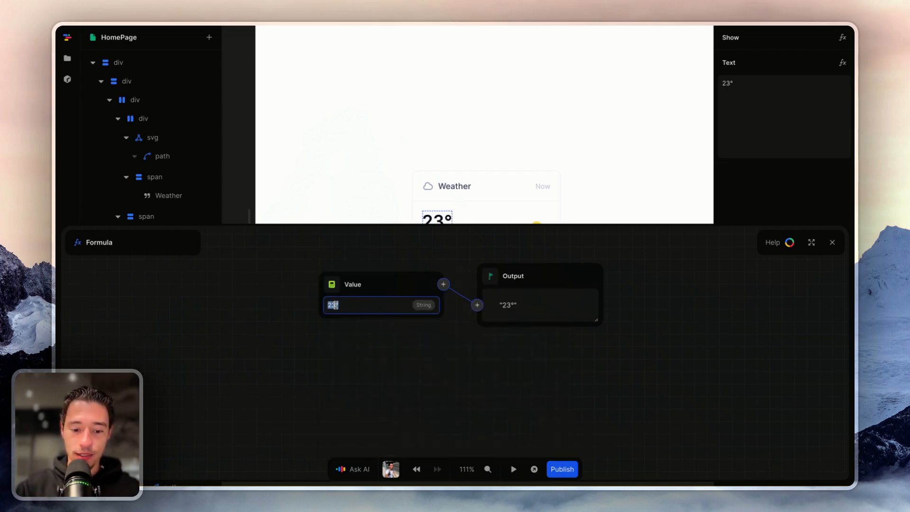
left_click(331, 284)
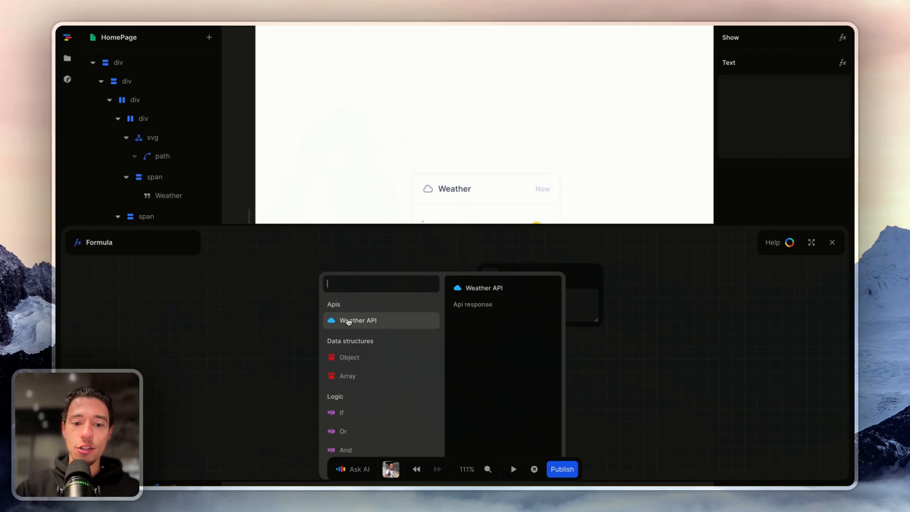
left_click(353, 322)
left_click(353, 318)
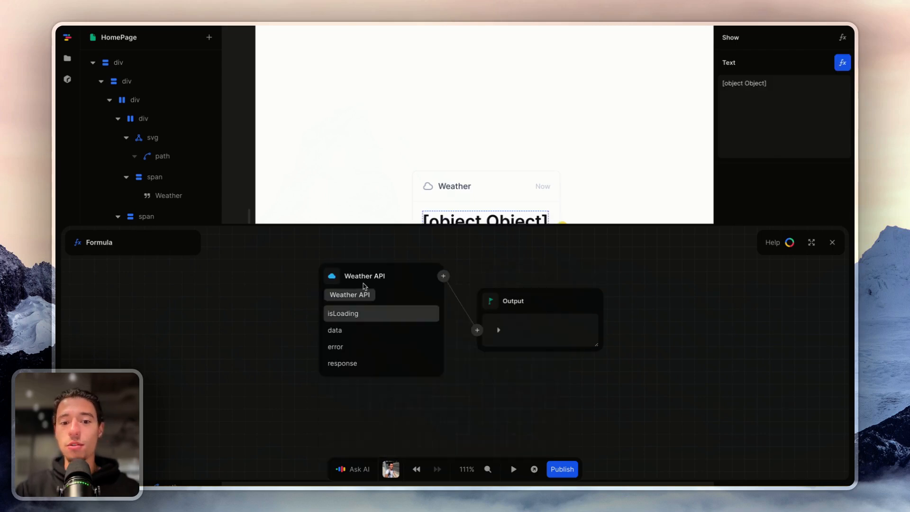
- Point the temperature text's Weather API formula to the temp value inside the current data
left_click(338, 331)
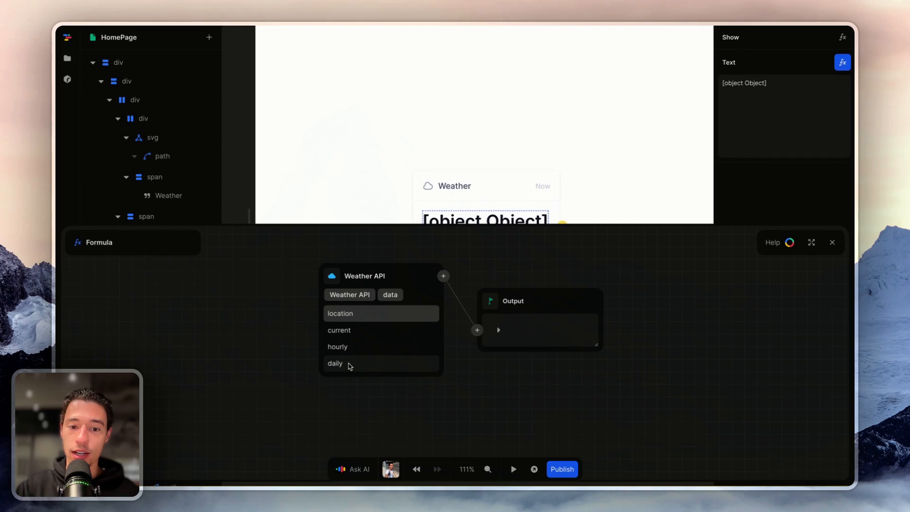
left_click(350, 315)
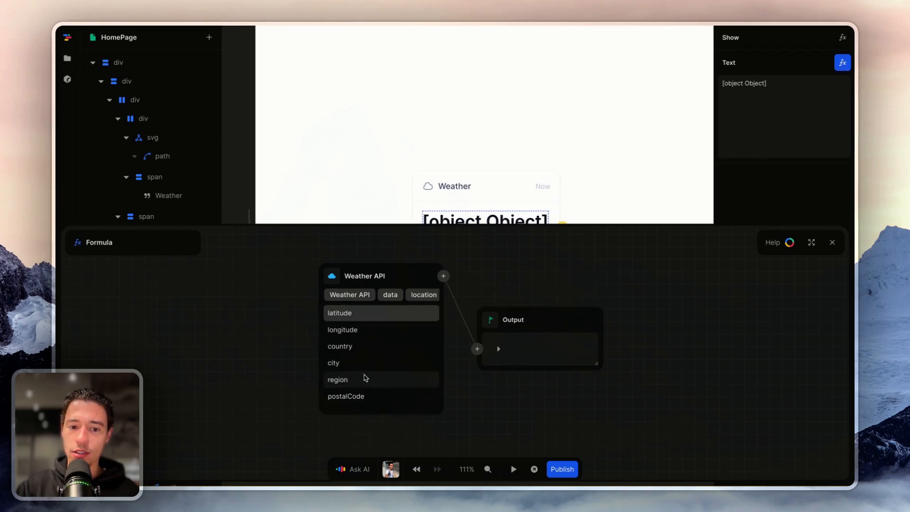
scroll(364, 377, "down", 2)
scroll(365, 378, "up", 2)
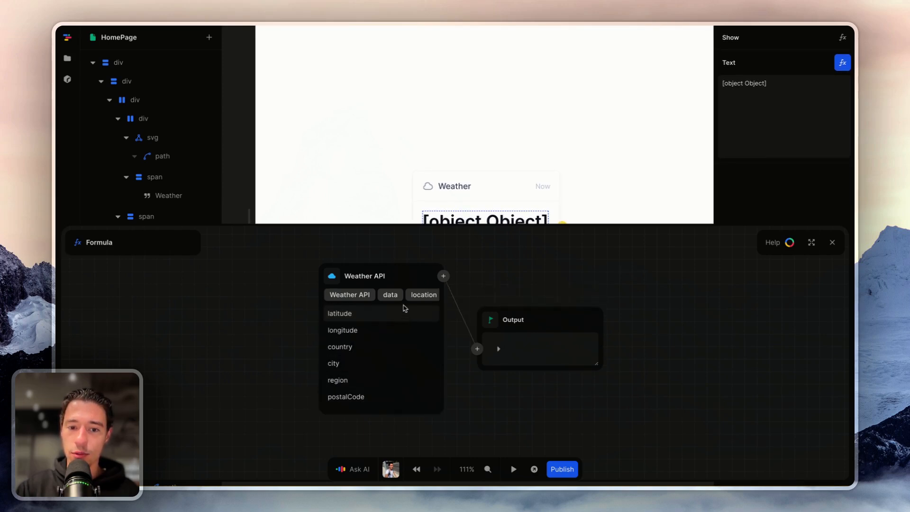
left_click(390, 294)
left_click(353, 333)
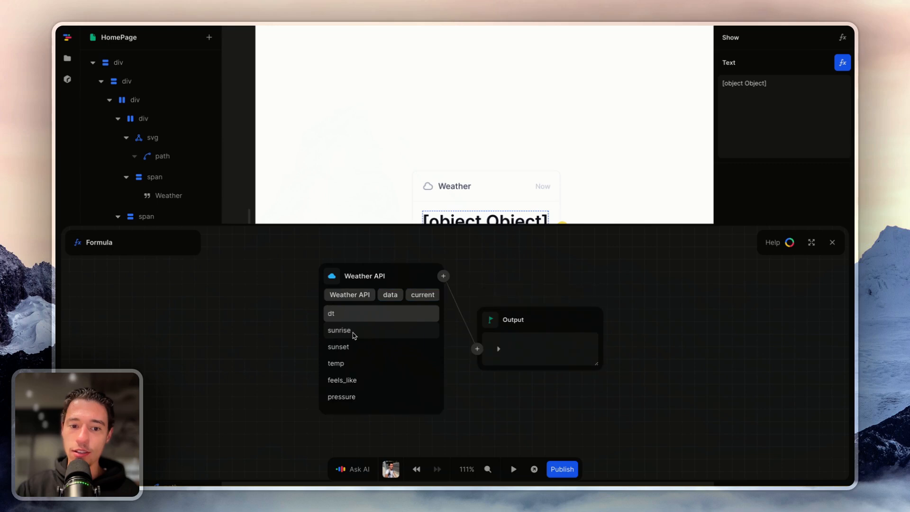
left_click(355, 369)
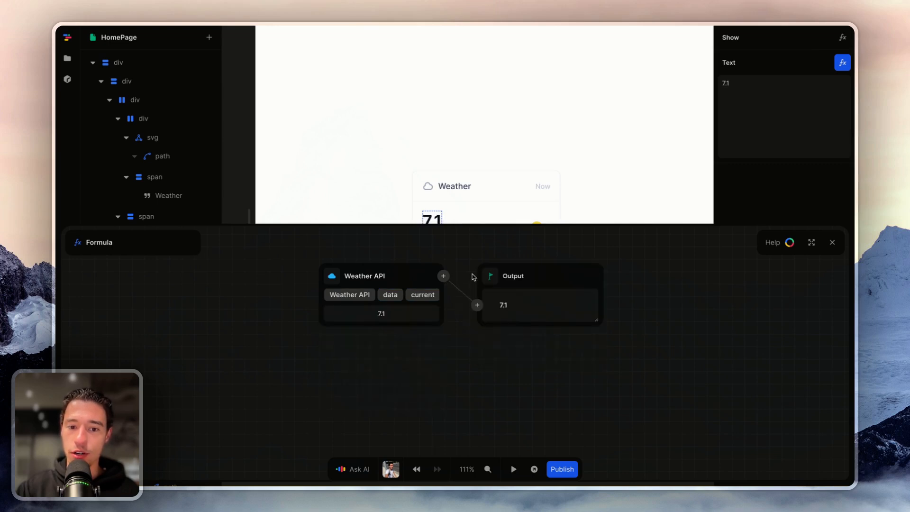
- Insert a Concatenate formula after the Weather API temperature and set its second value to the string "°"
left_click(443, 276)
type("conc")
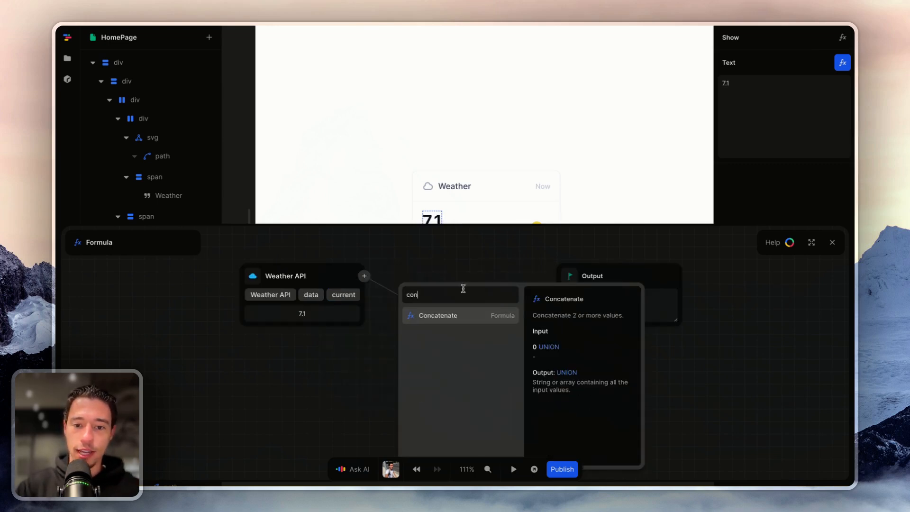
left_click(445, 315)
left_click(510, 318)
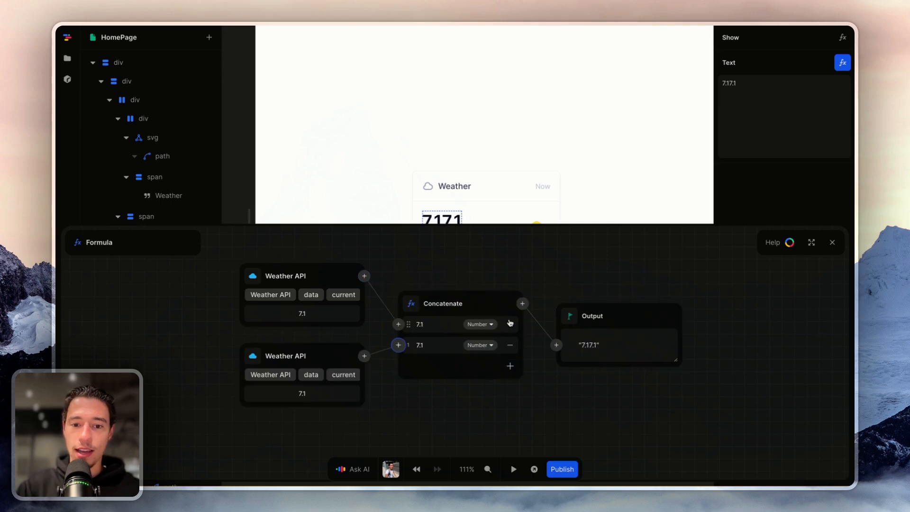
double_click(432, 343)
type("23°")
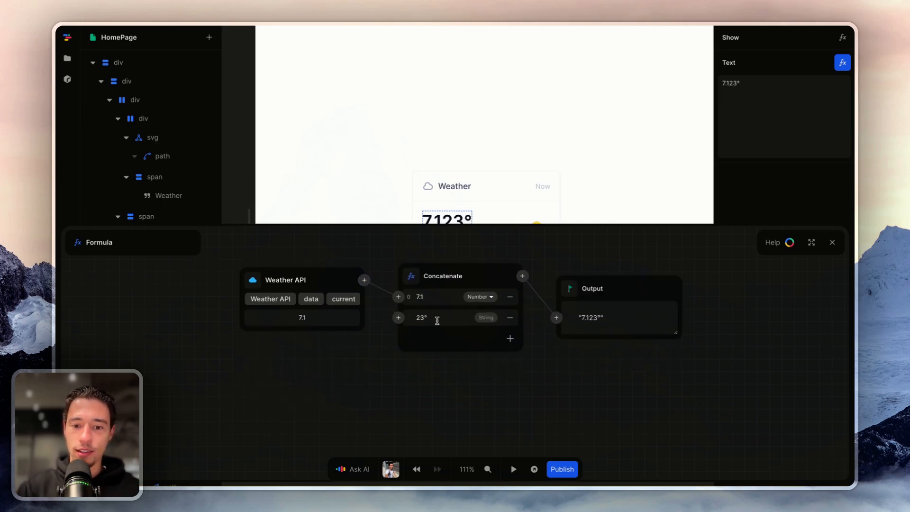
double_click(423, 321)
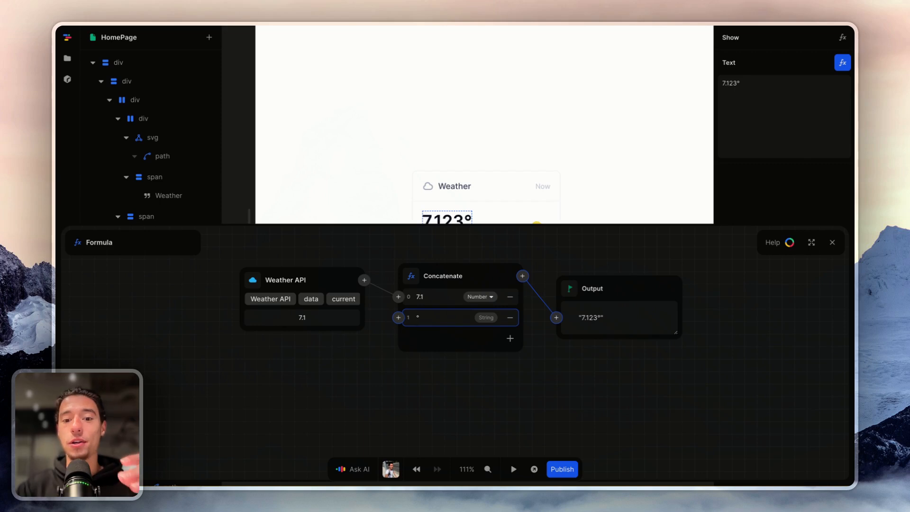
left_click(449, 453)
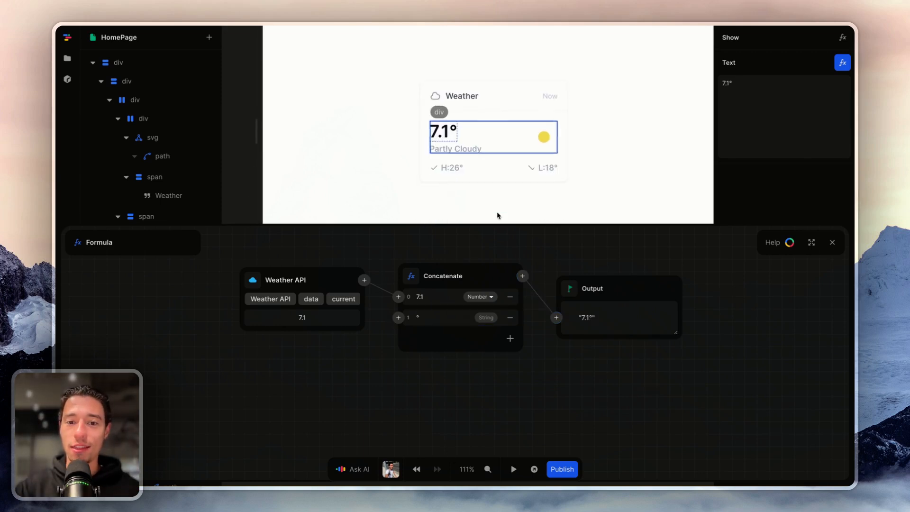
- Replace the static value of the Partly Cloudy text with a formula that outputs the Weather API response
double_click(471, 153)
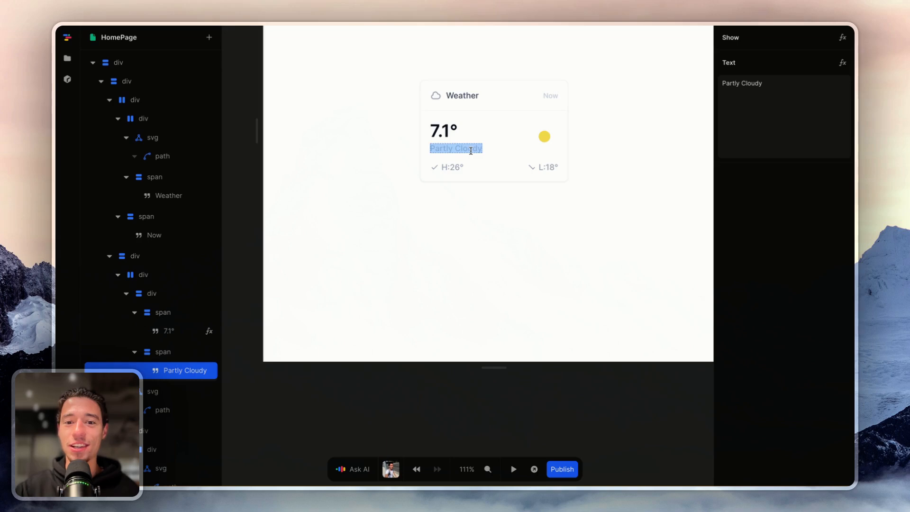
left_click(489, 185)
double_click(476, 148)
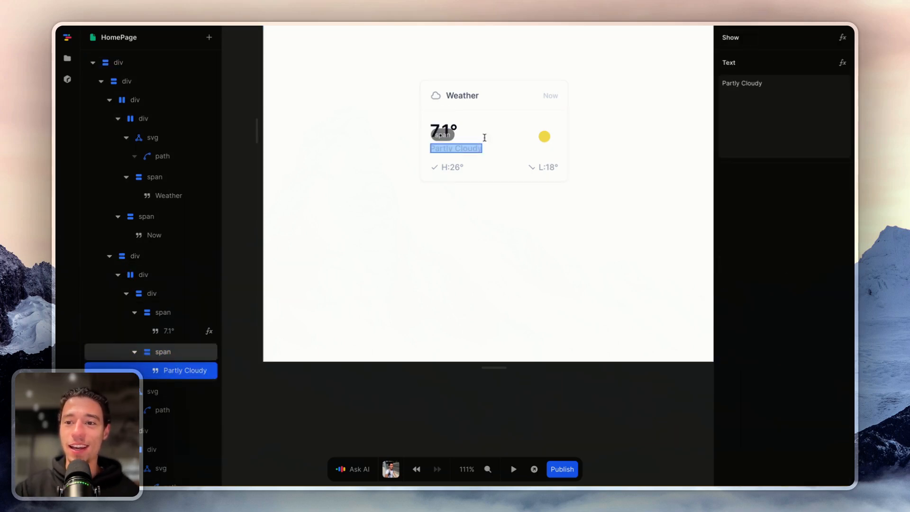
left_click(842, 68)
left_click(331, 283)
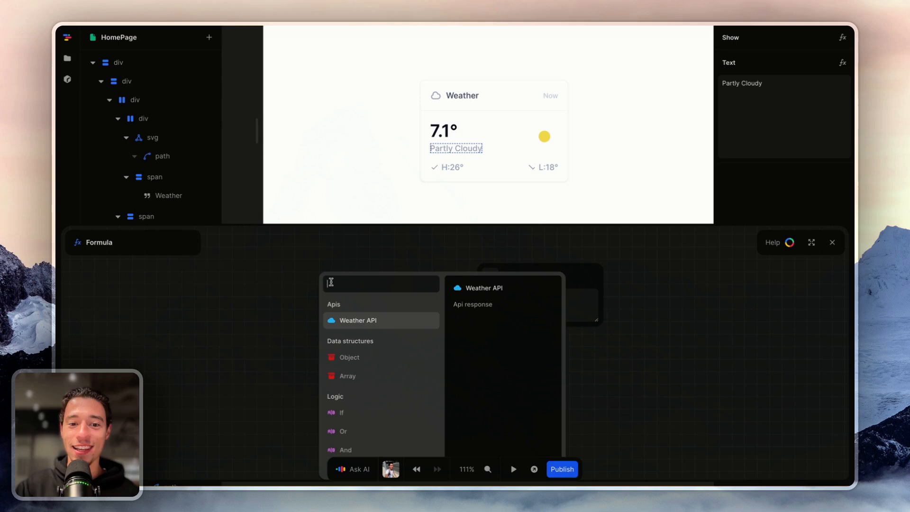
left_click(346, 327)
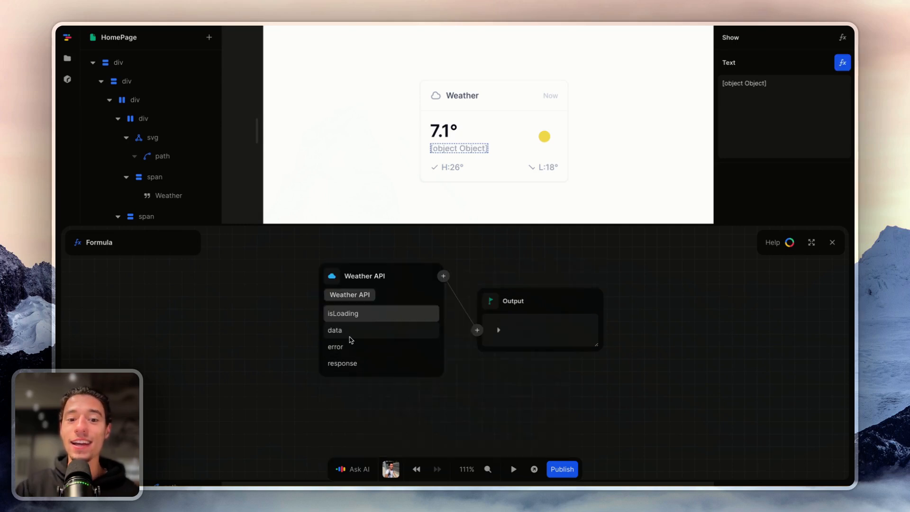
- Try to bind the condition text to a numeric reading from the Weather API's current data
left_click(350, 337)
left_click(349, 334)
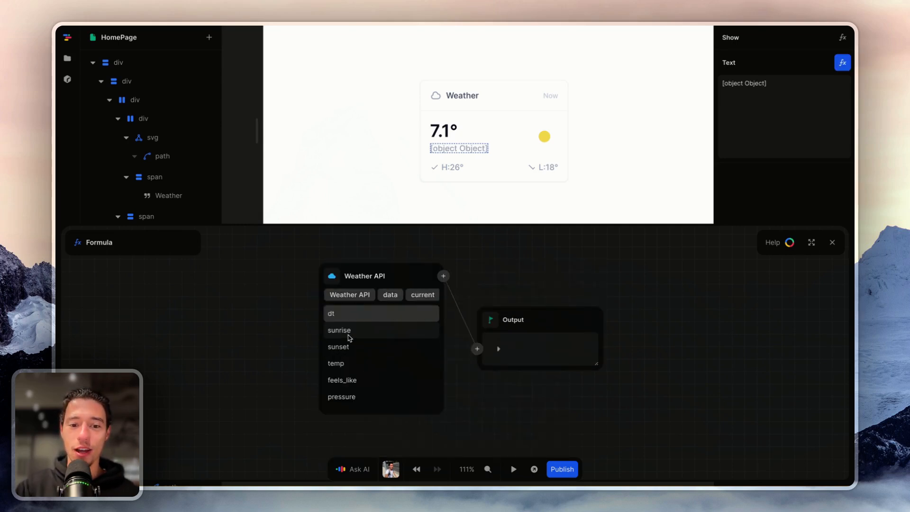
scroll(349, 401, "down", 3)
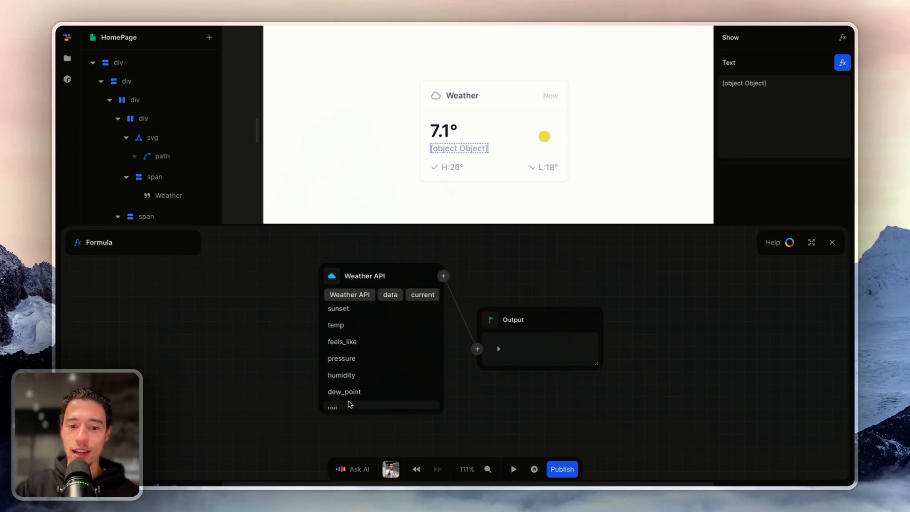
left_click(349, 374)
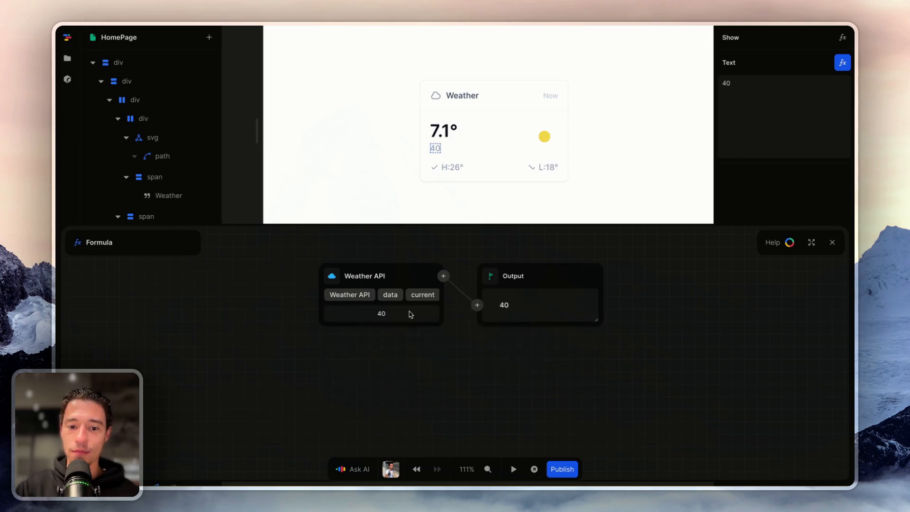
- Try the current weather description and the daily forecast data as the source of the condition text
left_click(395, 295)
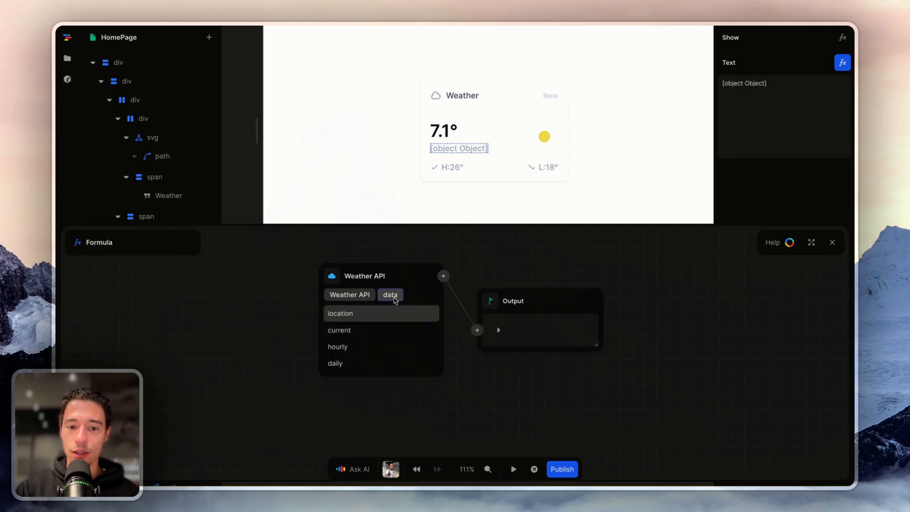
left_click(369, 330)
scroll(372, 348, "down", 3)
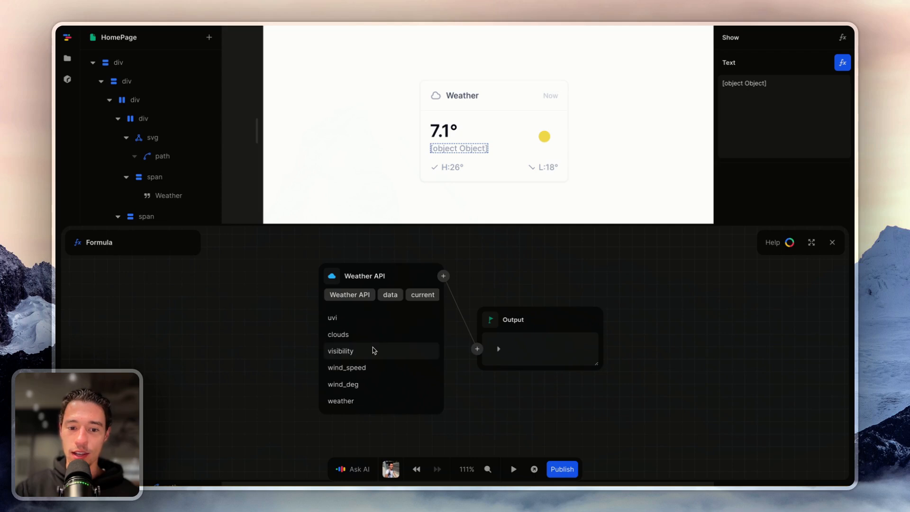
left_click(360, 401)
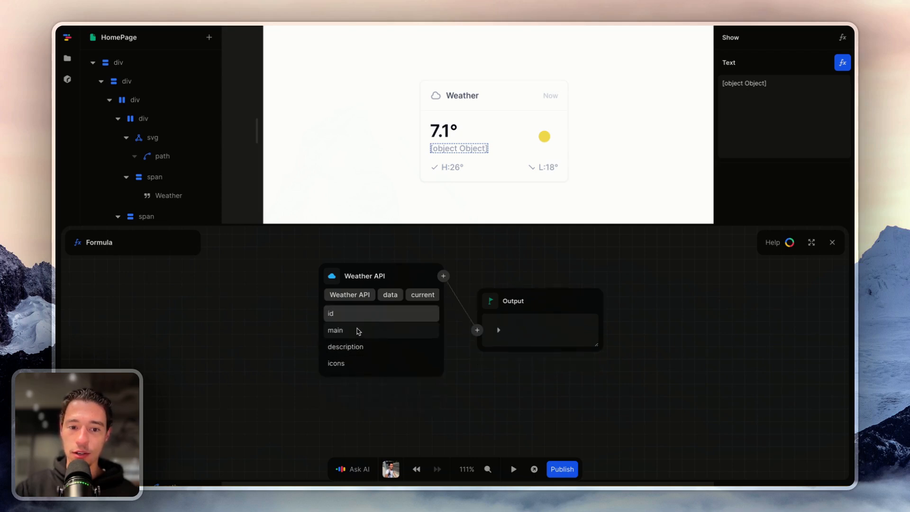
left_click(356, 348)
left_click(389, 295)
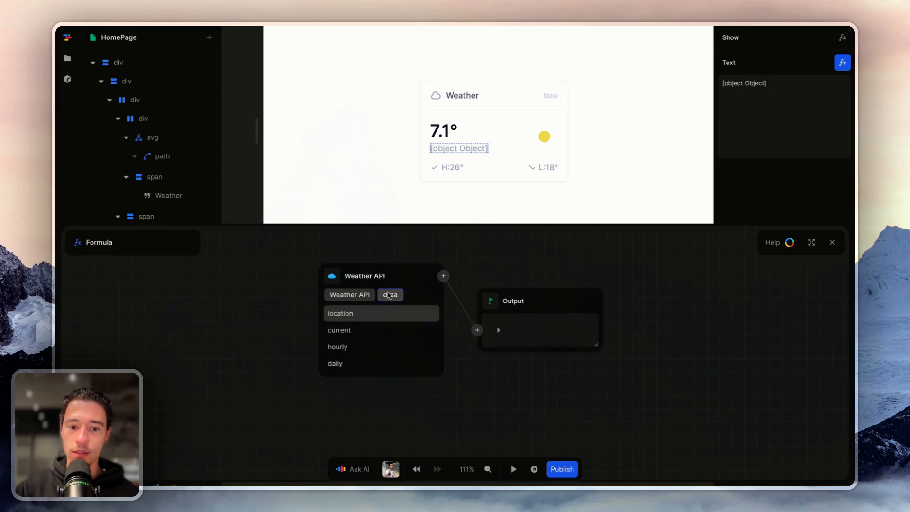
left_click(348, 365)
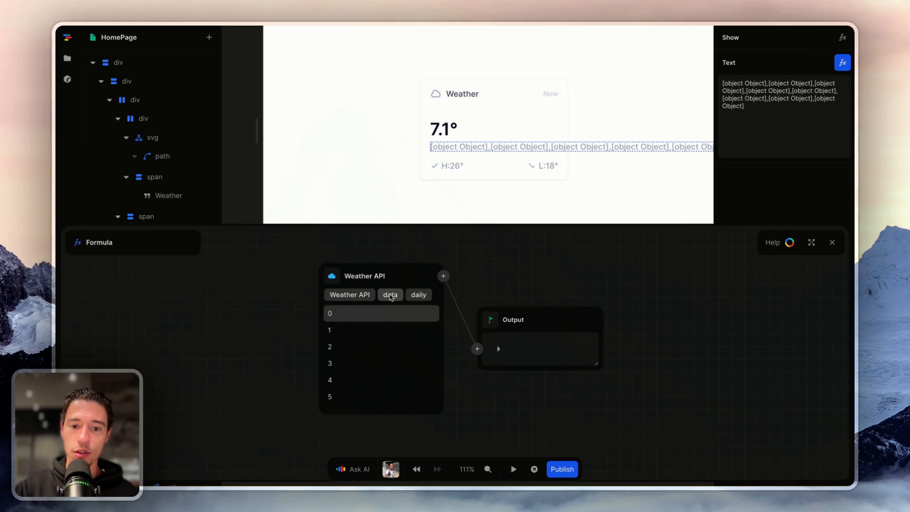
- Bind the condition text to the main value of the current weather data and close the formula editor
left_click(390, 295)
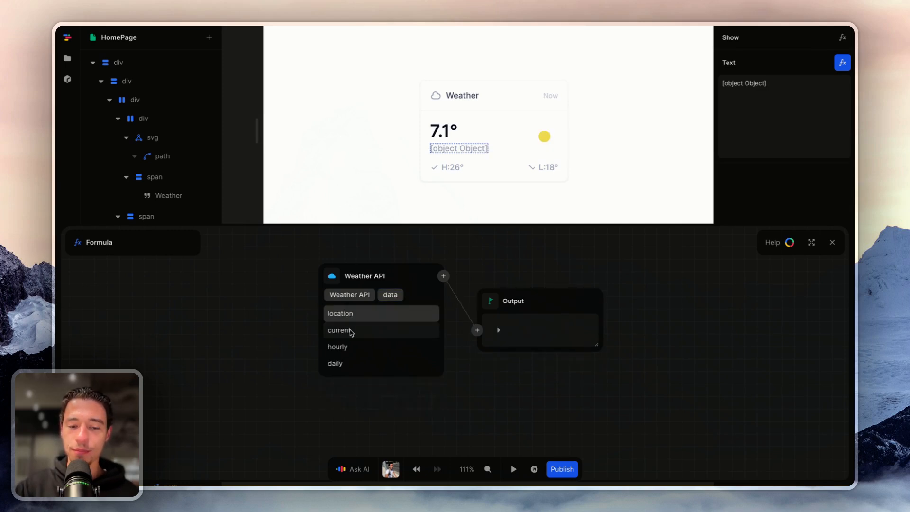
left_click(350, 332)
scroll(356, 375, "down", 3)
left_click(353, 400)
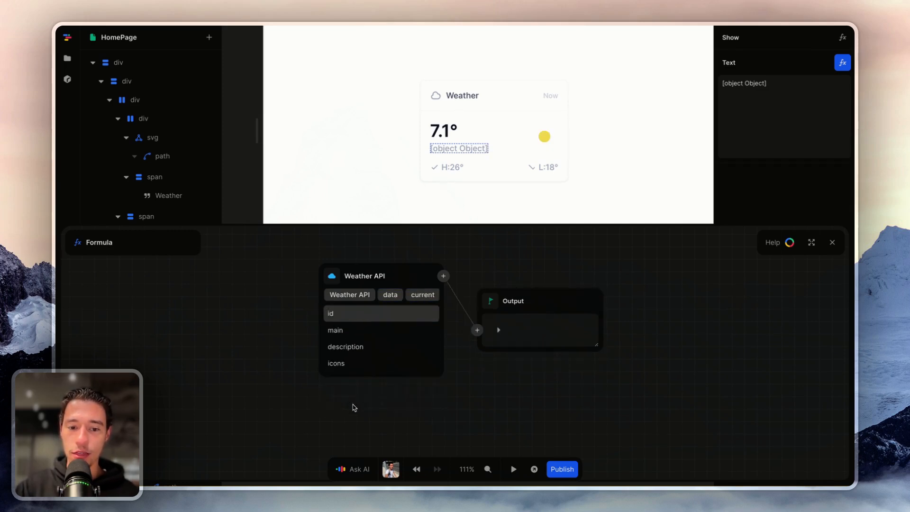
left_click(358, 334)
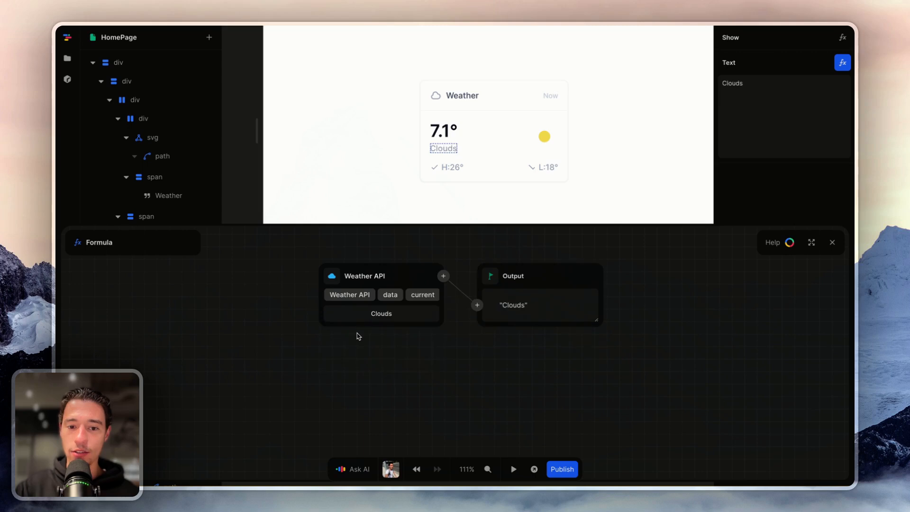
left_click(832, 243)
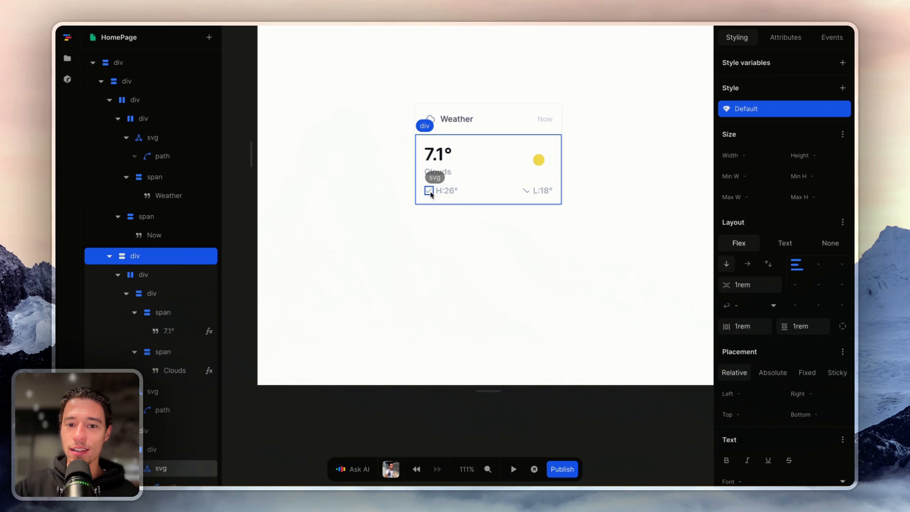
- Bind the widget's H:26° text to the feels_like value in the Weather API's current data and close the formula editor
left_click(447, 191)
double_click(448, 191)
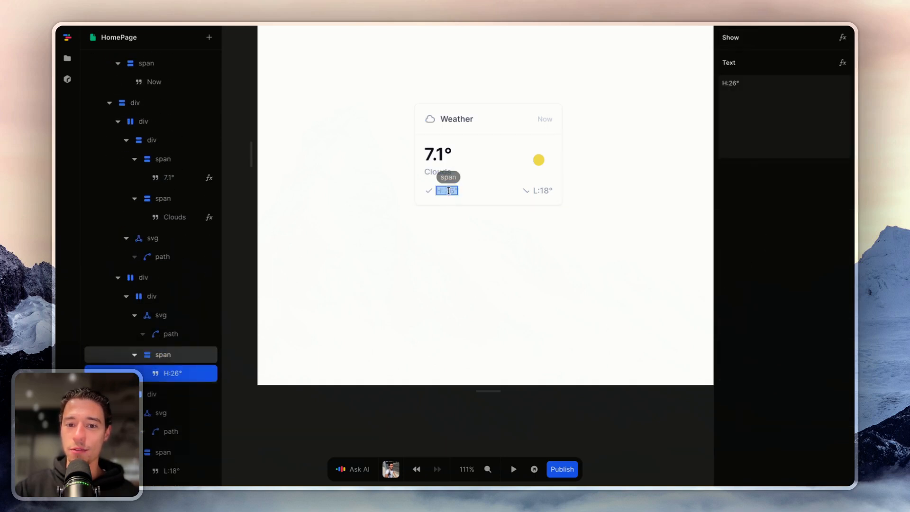
left_click(842, 63)
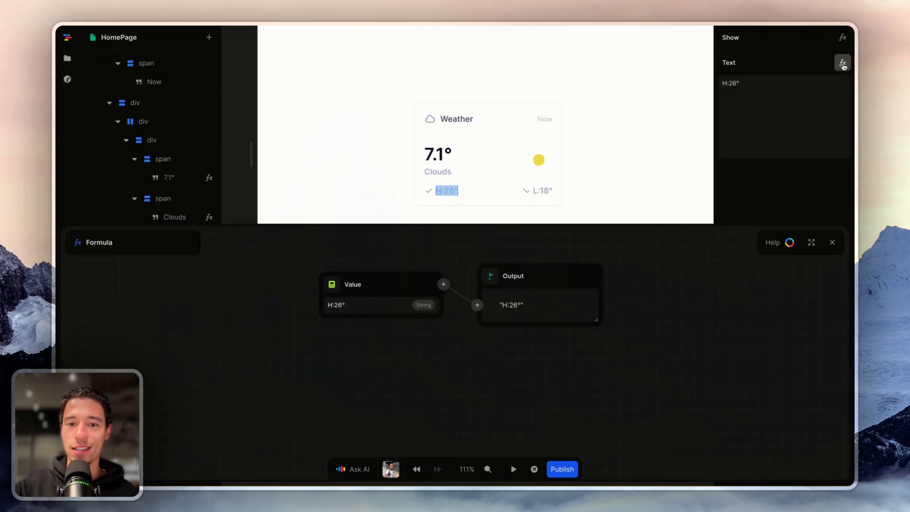
left_click(331, 285)
left_click(359, 324)
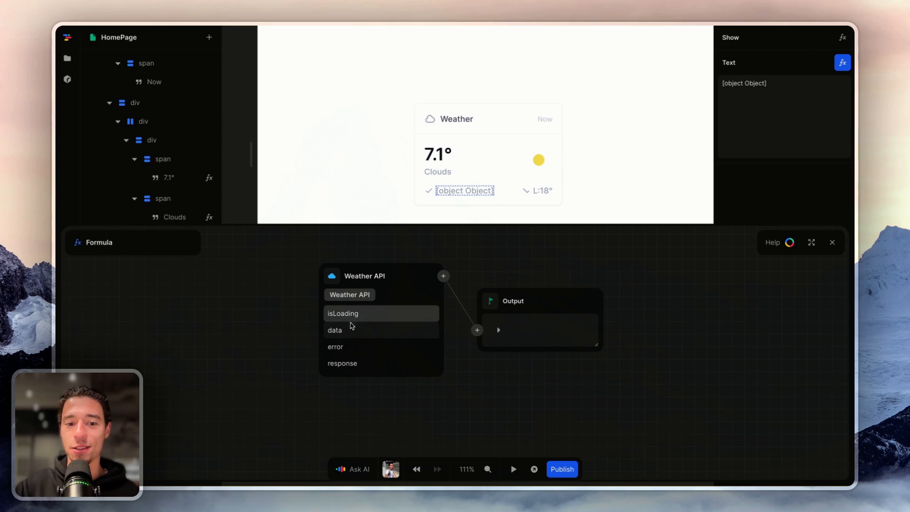
left_click(349, 331)
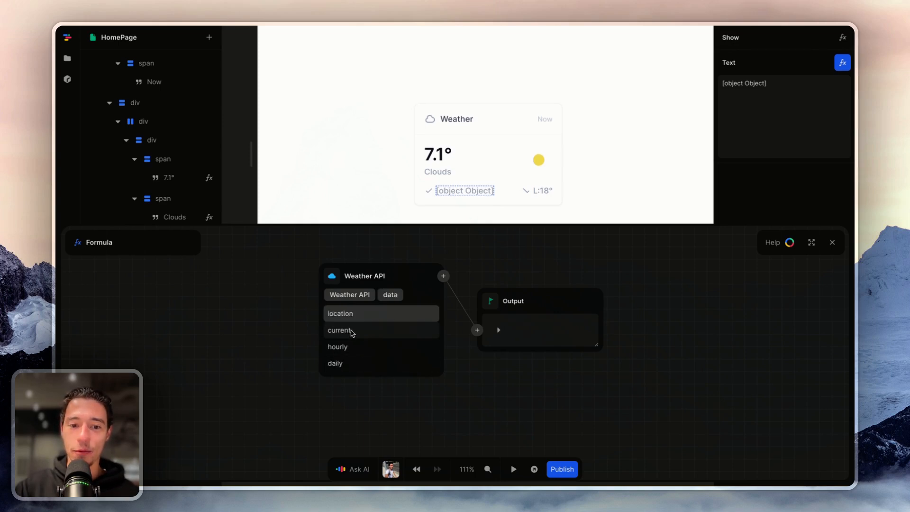
left_click(349, 330)
scroll(361, 351, "down", 1)
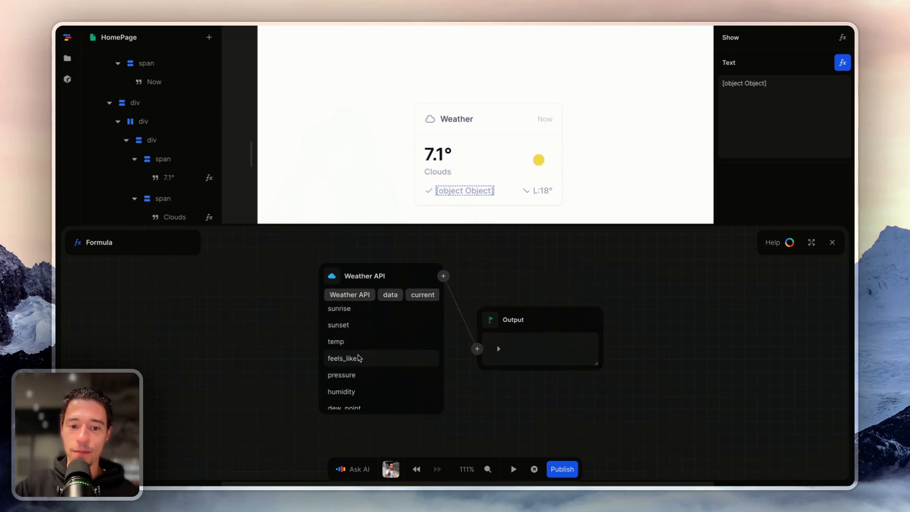
left_click(358, 362)
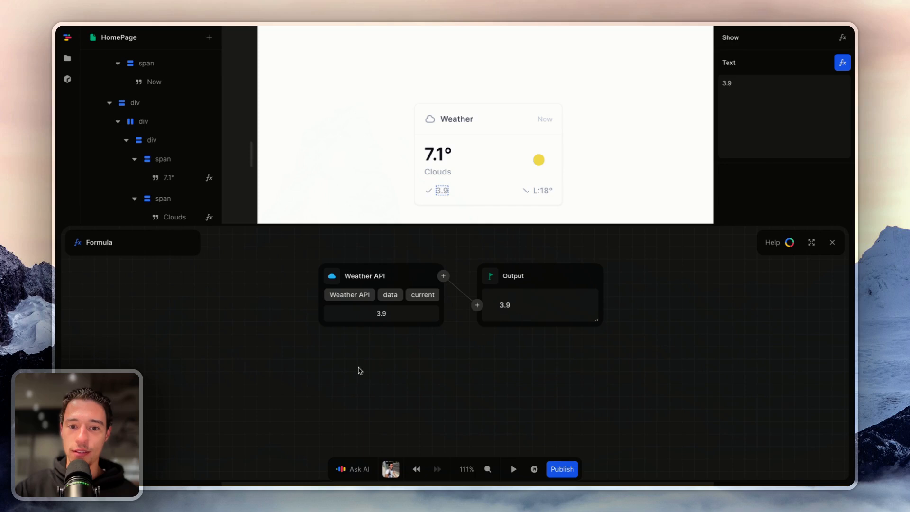
left_click(833, 243)
left_click(467, 202)
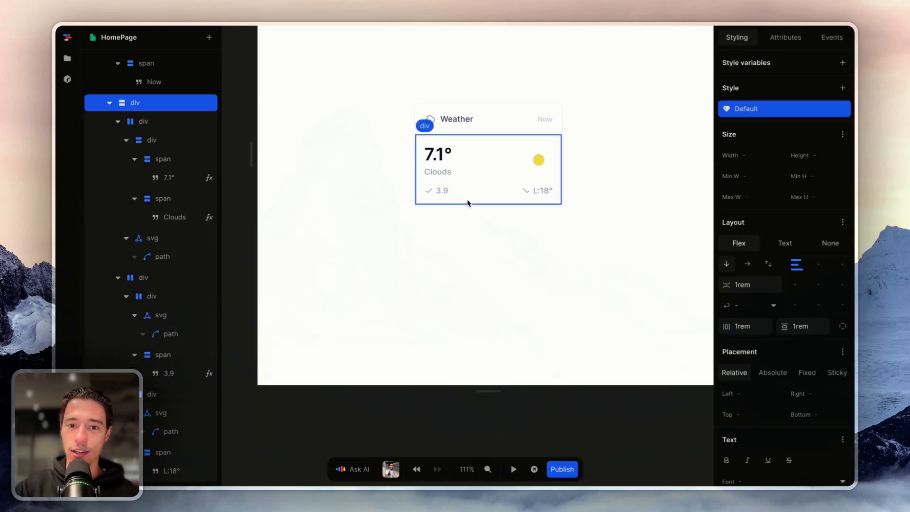
left_click(431, 192)
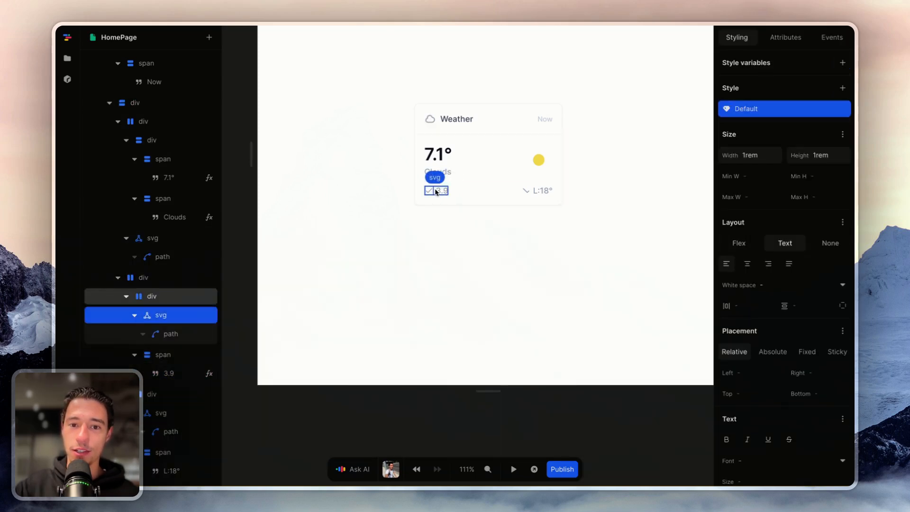
left_click(448, 173)
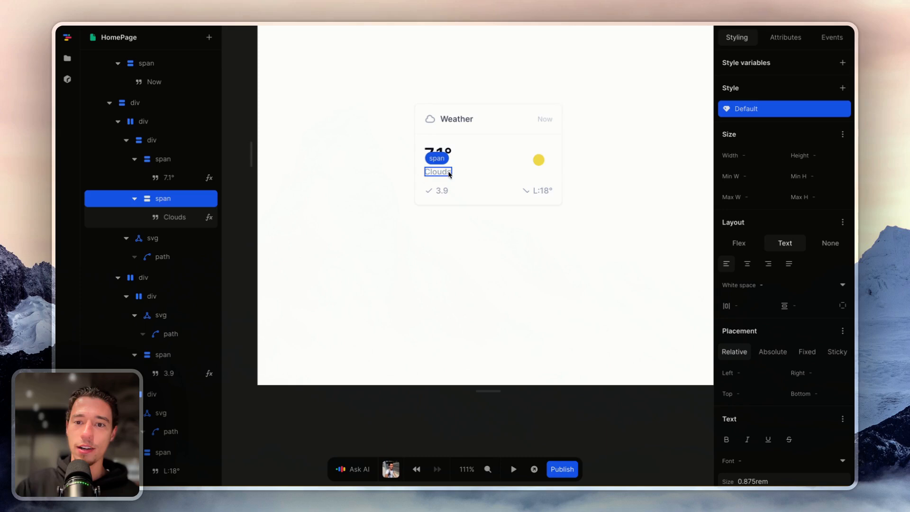
- Copy the Now label into the row with the 3.9 value and change the copy's text to Real Feel
left_click(544, 121)
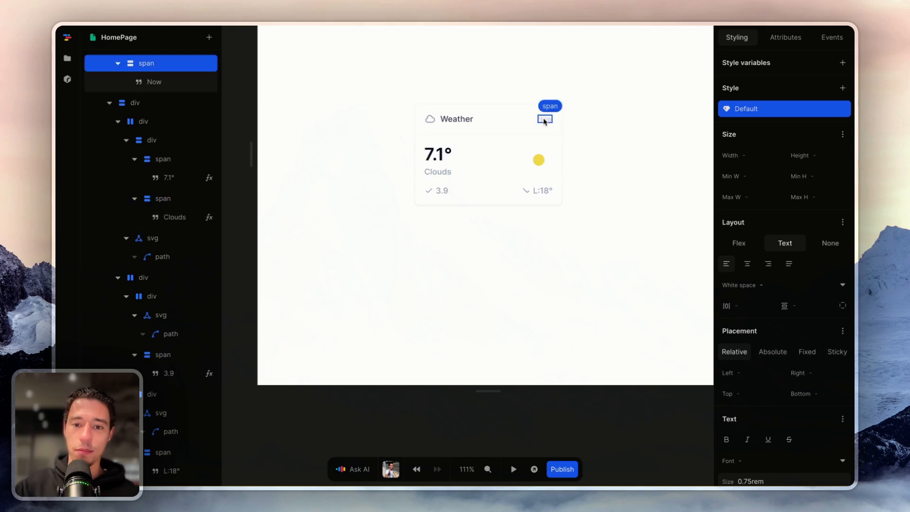
left_click(435, 192)
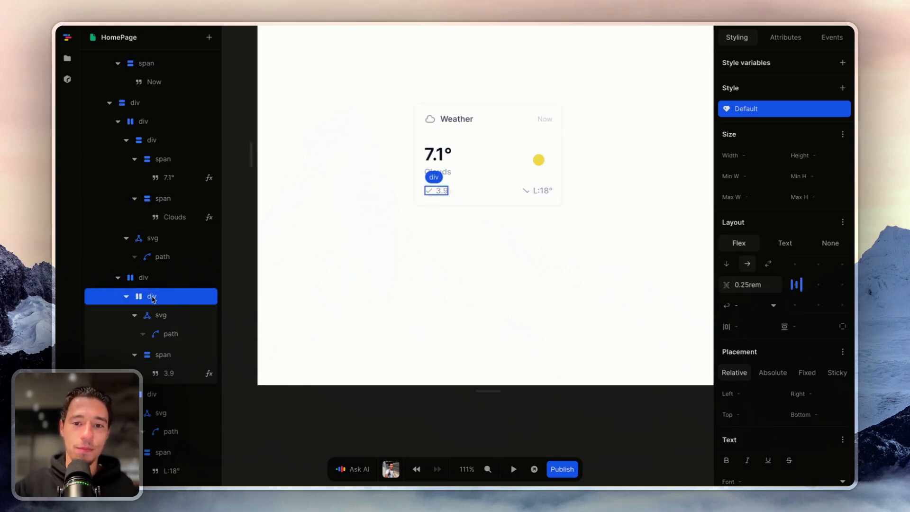
key("super+v")
double_click(458, 191)
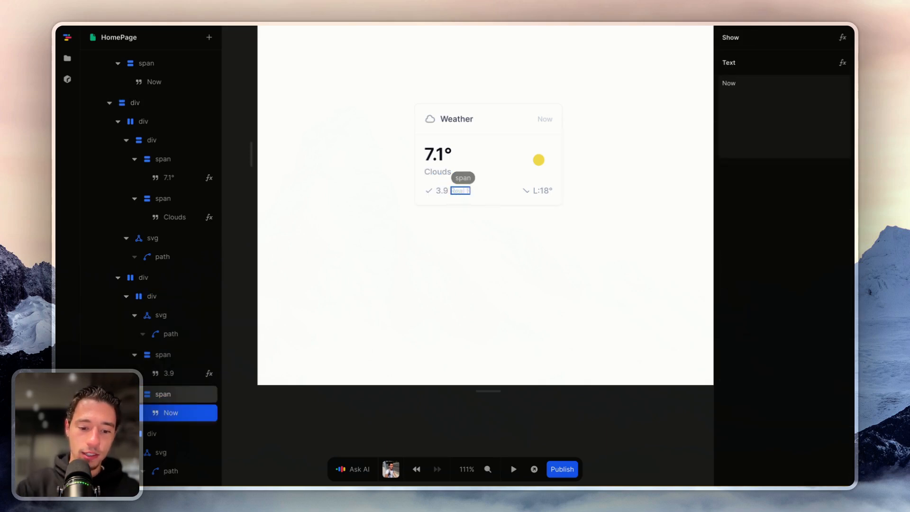
type("Real Feel")
left_click(474, 270)
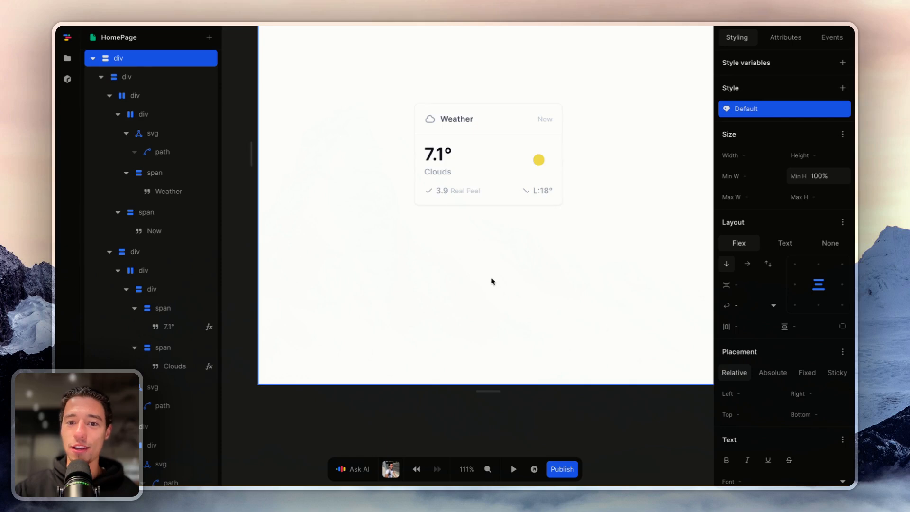
- Move the Real Feel label in front of the 3.9 value and remove the check icon from that row
left_click(454, 208)
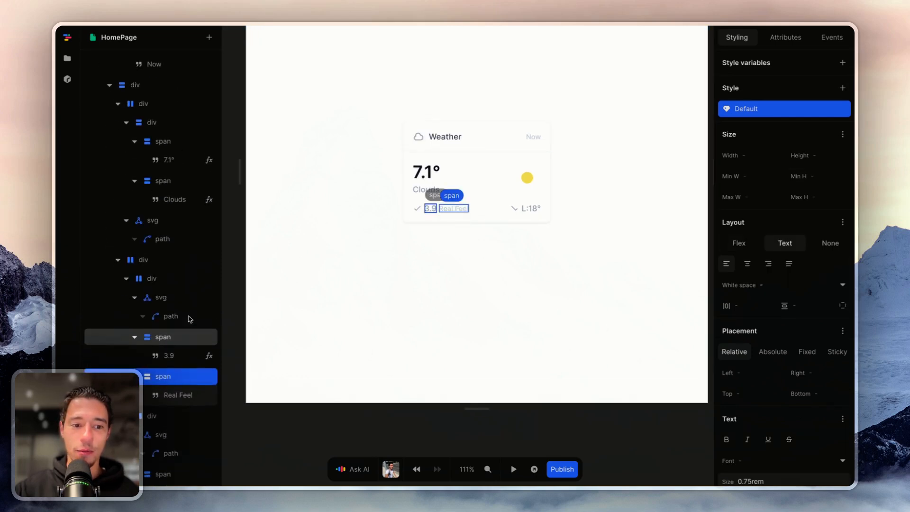
left_click_drag(163, 407, 154, 313)
left_click(164, 369)
left_click(165, 370)
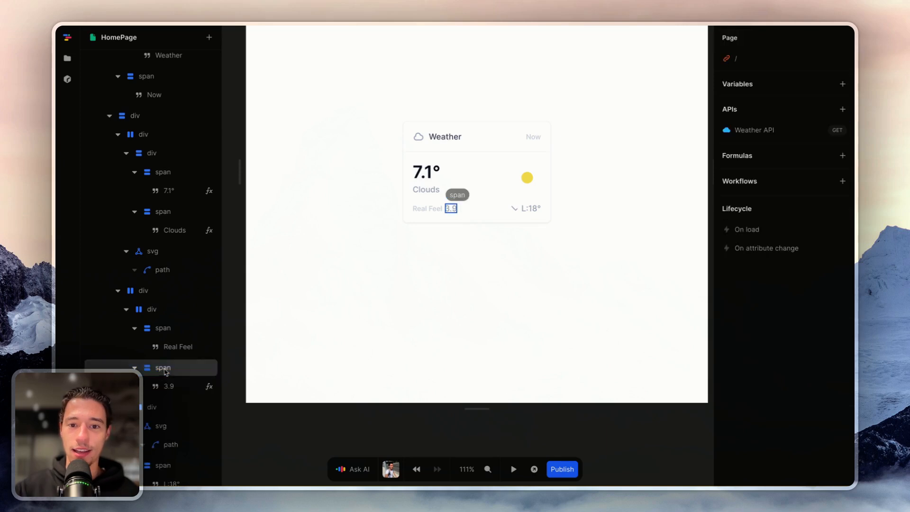
left_click(402, 286)
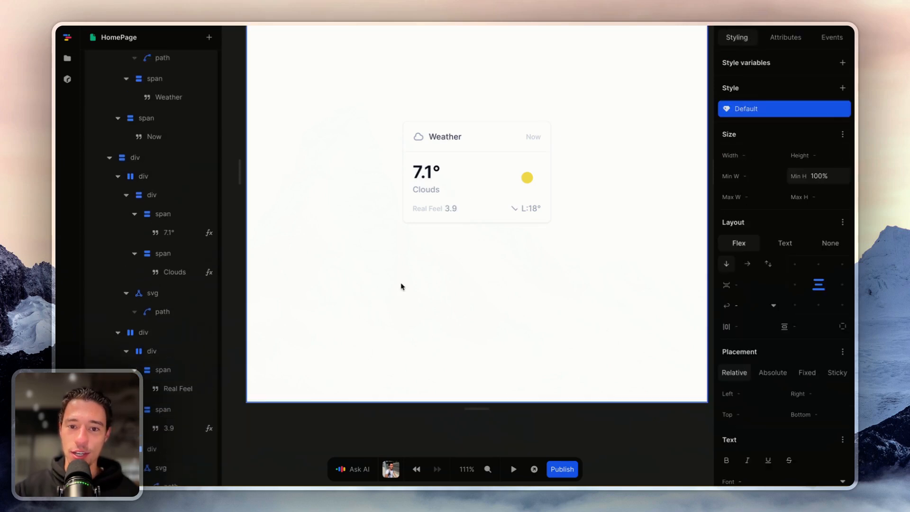
- Darken the Real Feel label's text color and undo the last color change so it is #b1c1d3
left_click(426, 208)
scroll(777, 309, "down", 6)
scroll(777, 310, "up", 3)
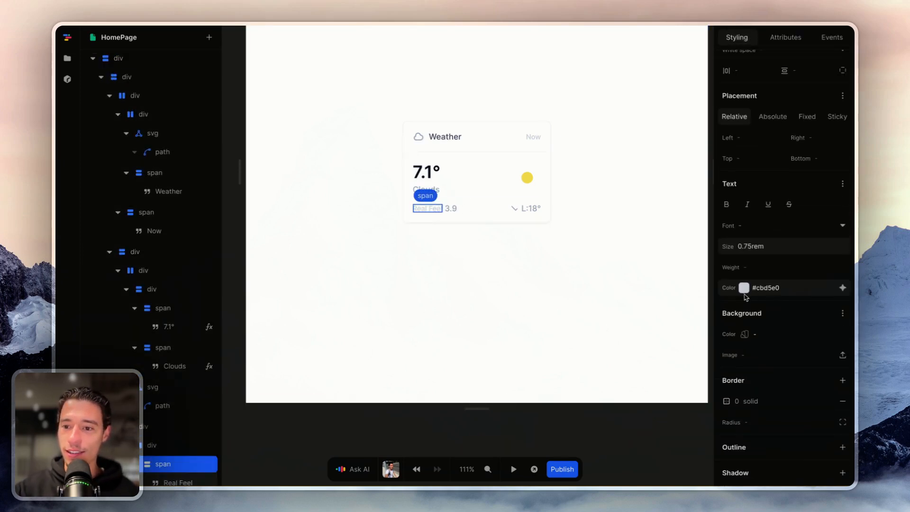
left_click(742, 288)
left_click_drag(752, 160, 754, 176)
left_click(577, 322)
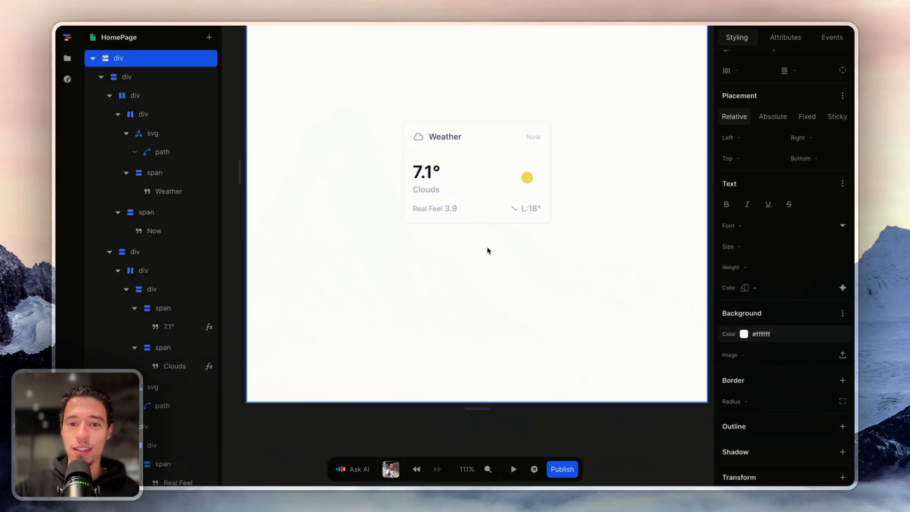
left_click(416, 469)
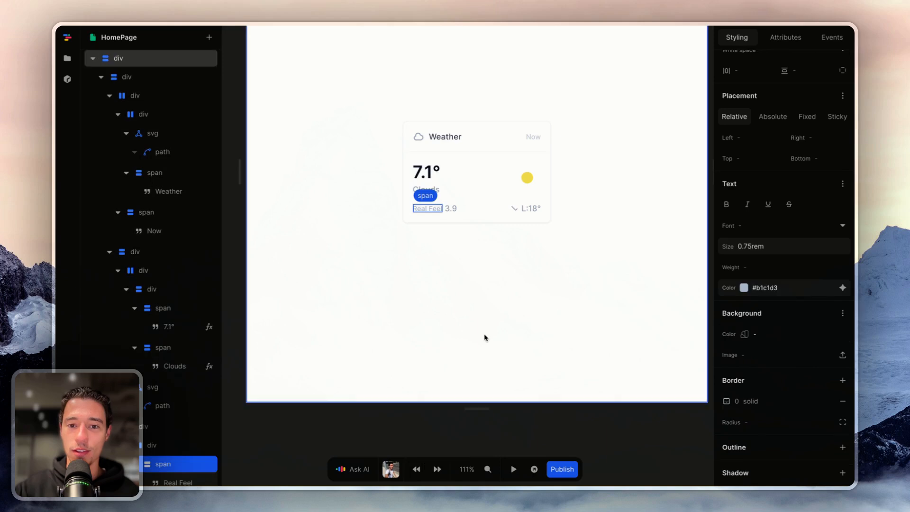
left_click(485, 337)
- Give the L:18° text a formula that takes the Weather API's data as its source
left_click(531, 209)
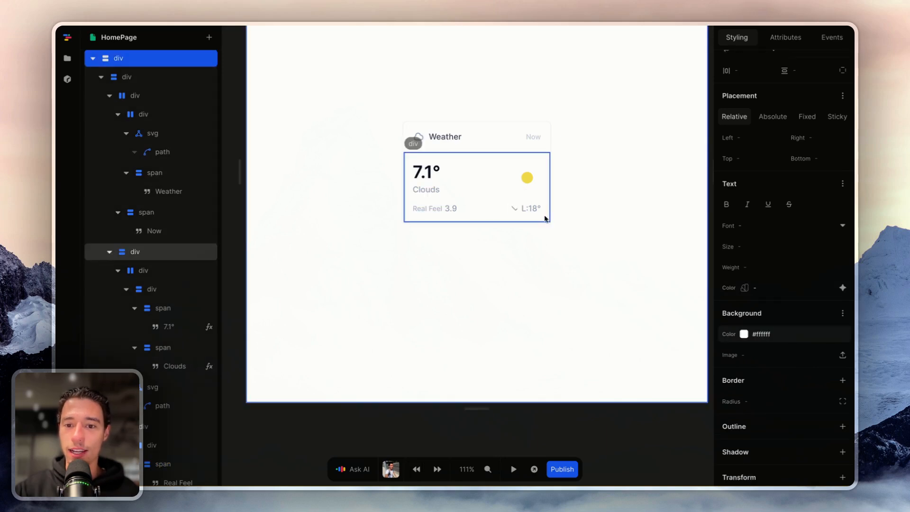
double_click(531, 209)
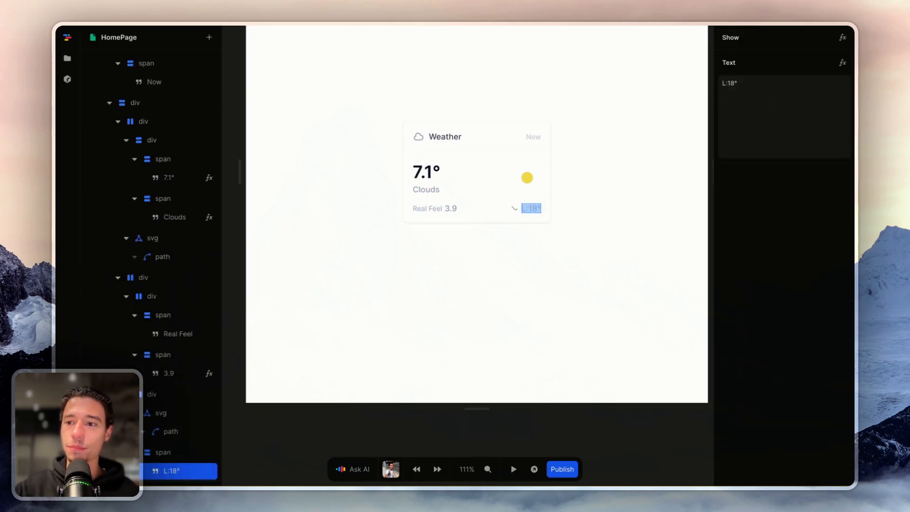
left_click(842, 62)
left_click(327, 287)
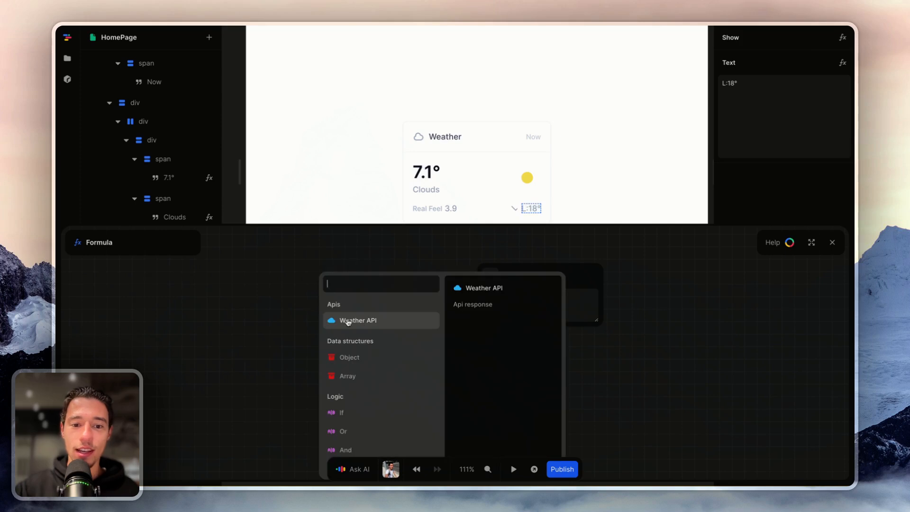
left_click(350, 320)
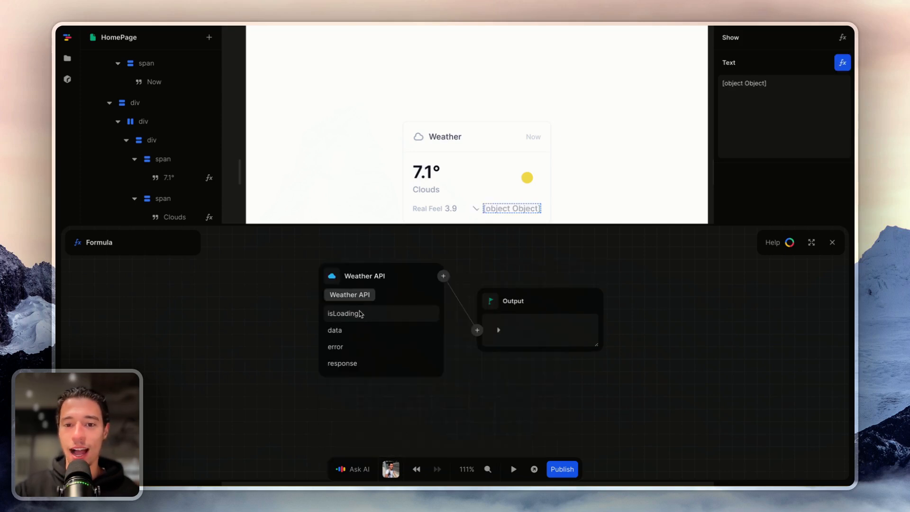
left_click(360, 313)
left_click(348, 334)
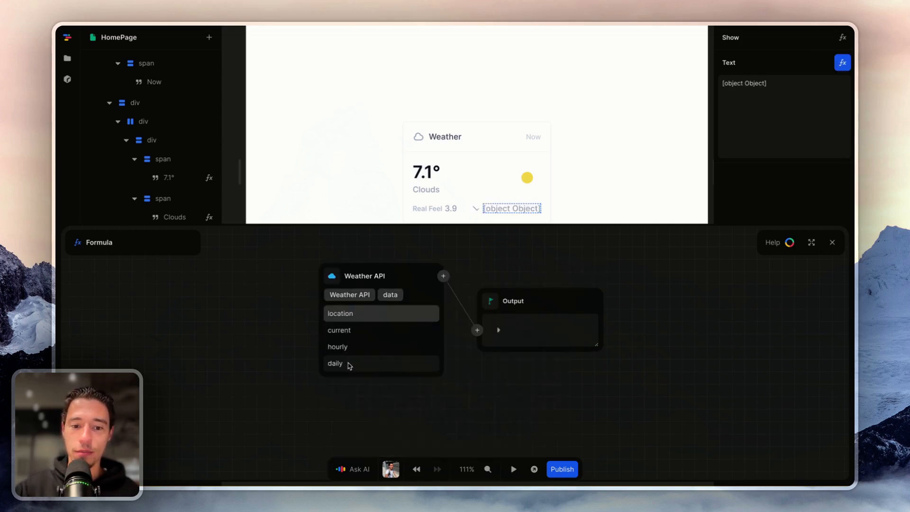
- Point the formula at the region value in the location data and close the formula editor
left_click(364, 314)
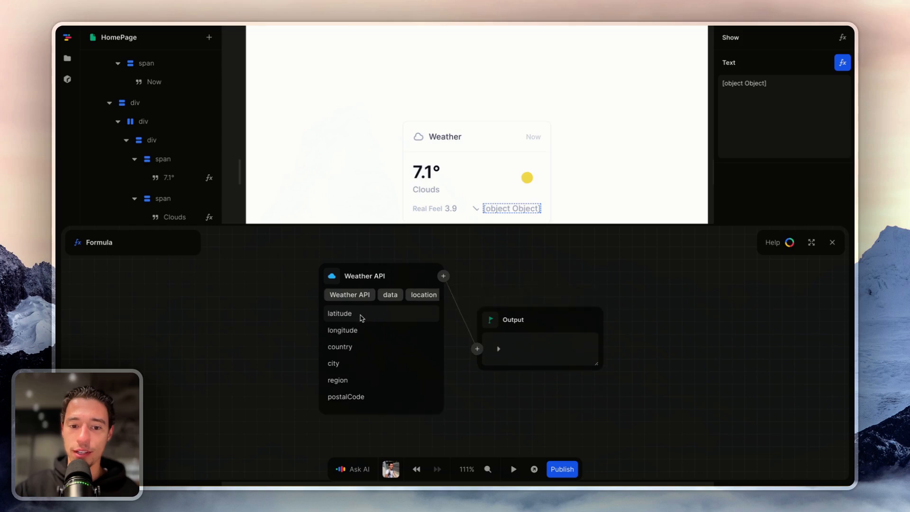
scroll(356, 403, "down", 1)
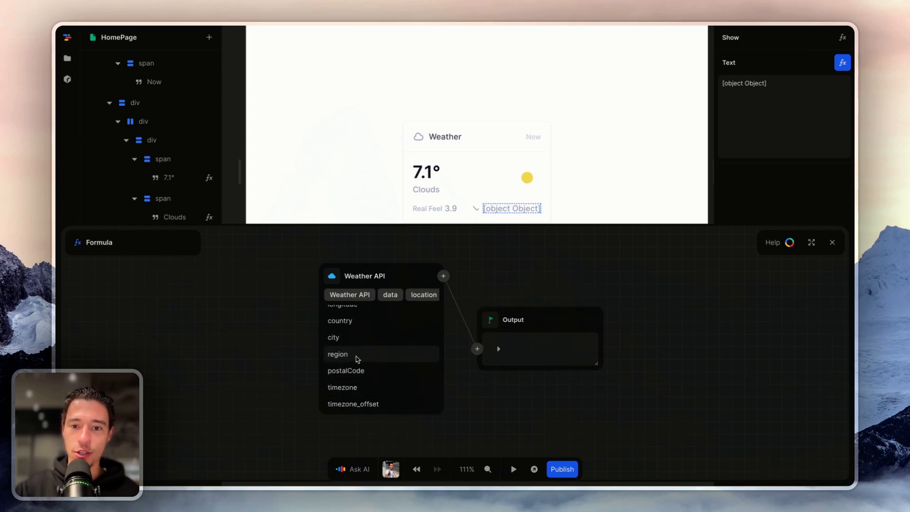
scroll(356, 358, "up", 1)
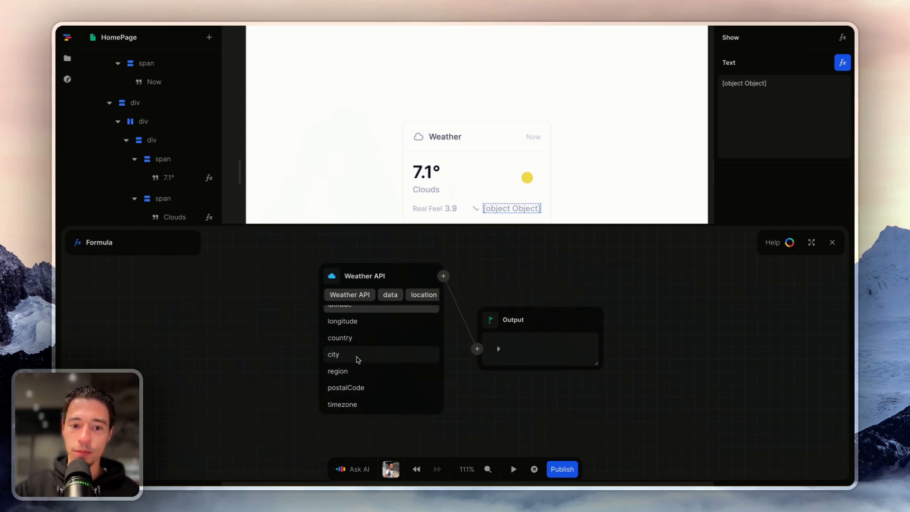
left_click(351, 378)
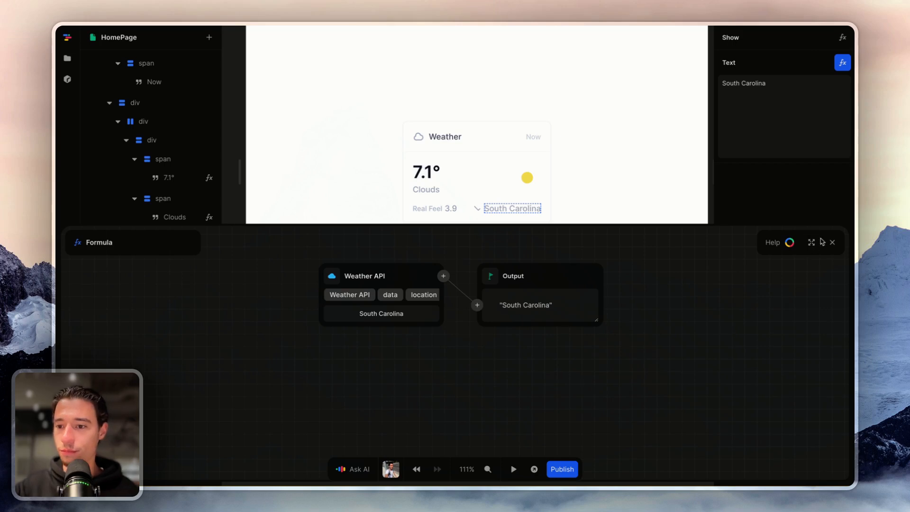
left_click(832, 242)
left_click(611, 247)
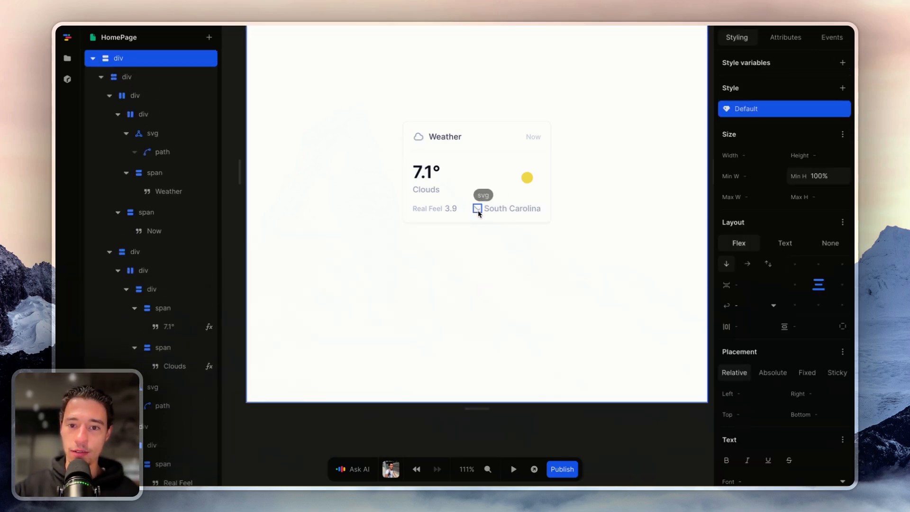
- Delete the small arrow icon beside the South Carolina text
left_click(478, 211)
key("BackSpace")
left_click(510, 202)
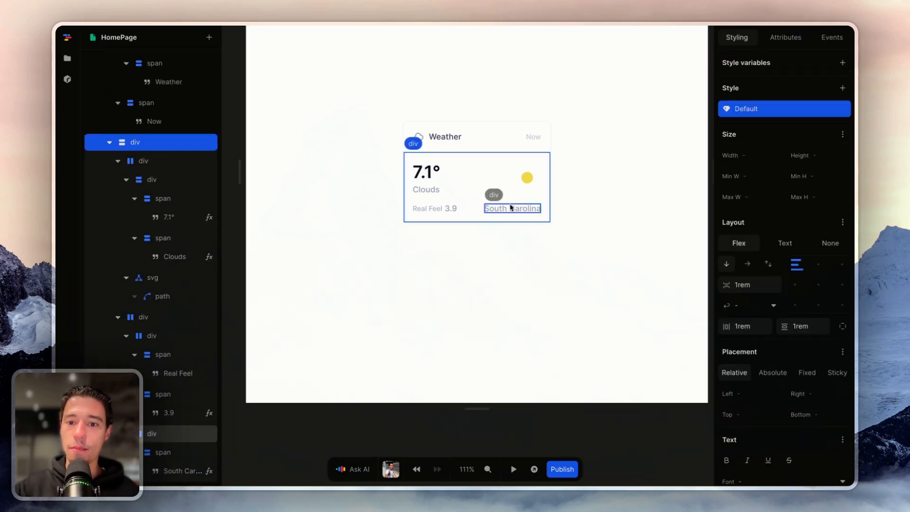
- Rebind the South Carolina text to the city value in the Weather API's location data and close the formula editor
left_click(510, 207)
left_click(842, 62)
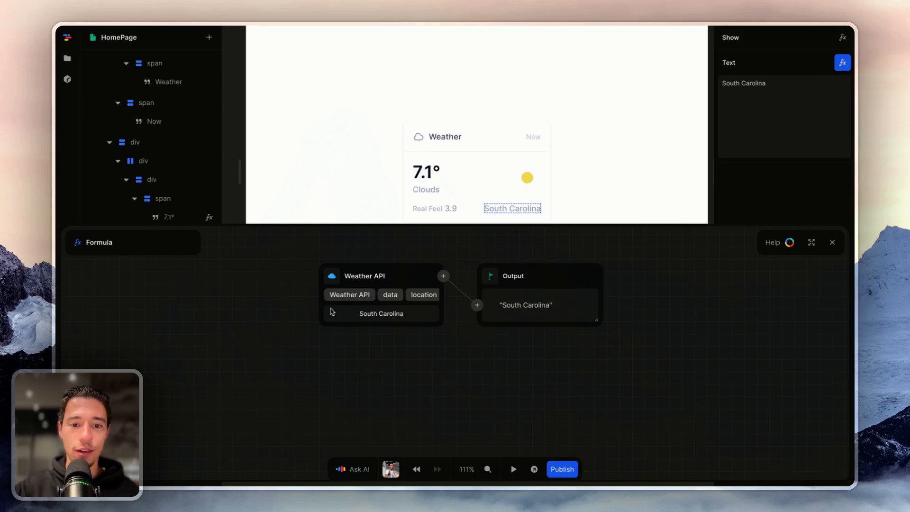
left_click(390, 294)
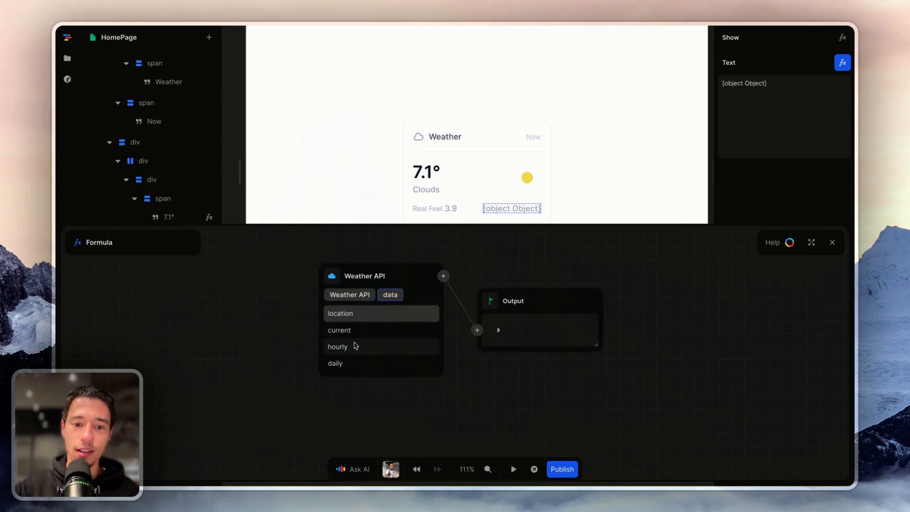
left_click(354, 313)
scroll(371, 334, "down", 2)
left_click(371, 335)
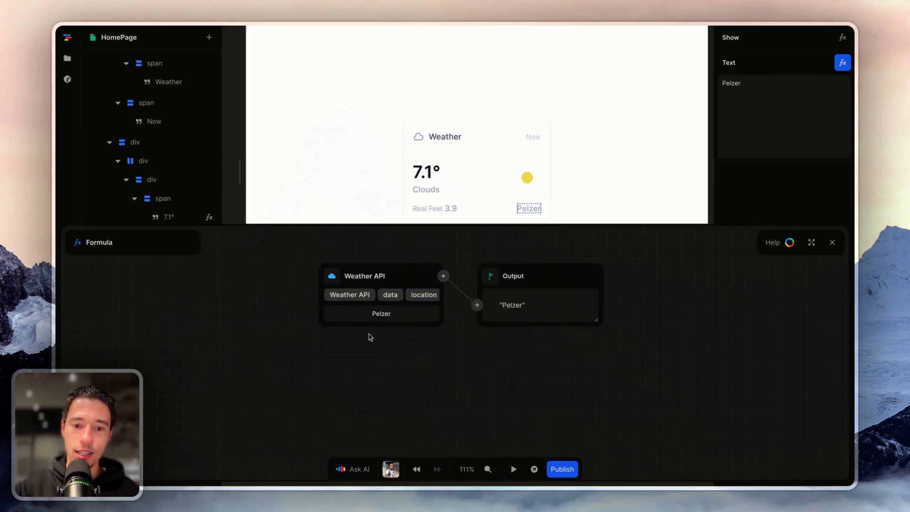
left_click(832, 242)
left_click(584, 300)
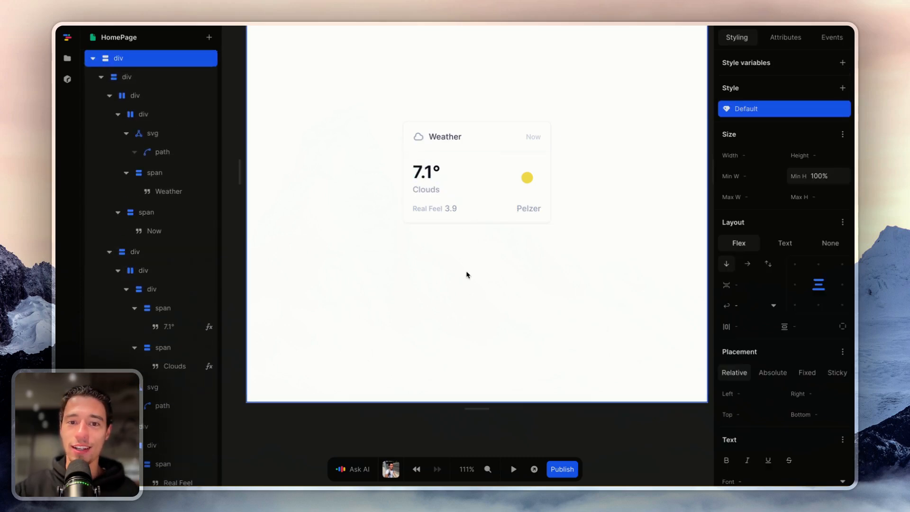
- Add an Image element to the div that holds the temperature texts and the yellow sun icon
left_click(527, 176)
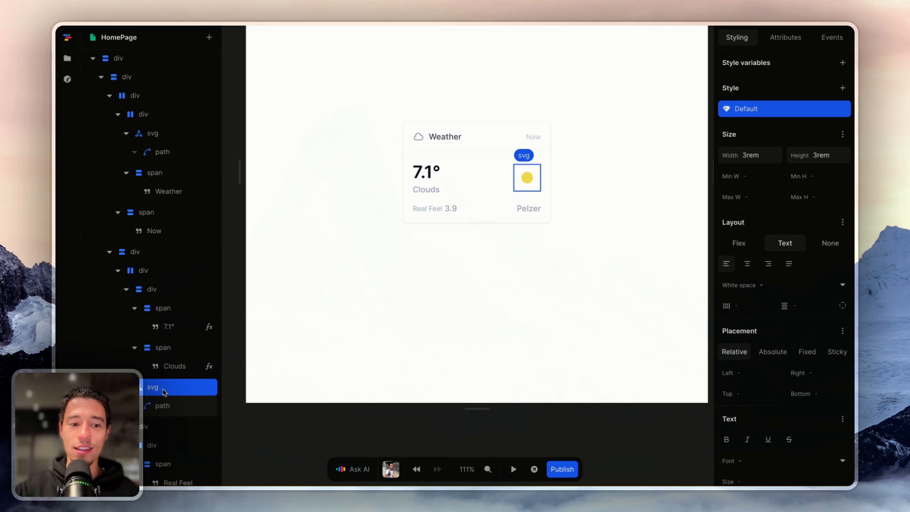
scroll(165, 390, "up", 1)
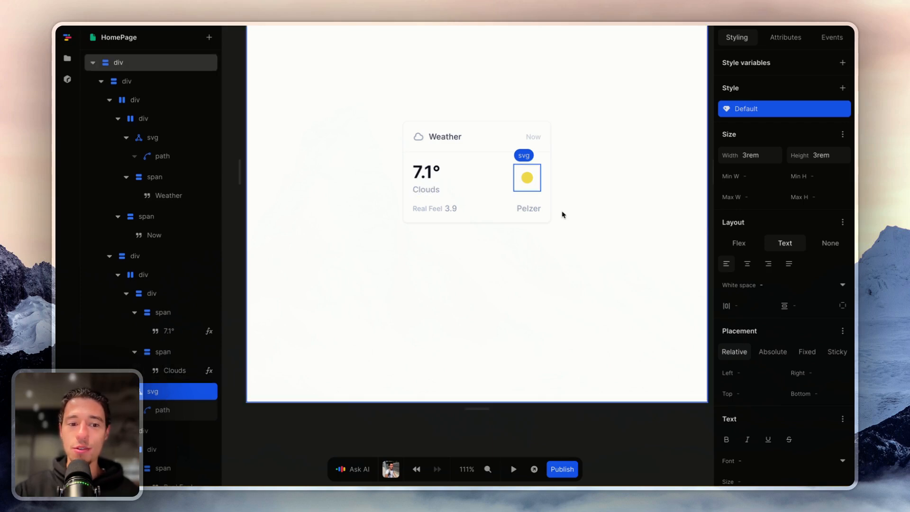
left_click(117, 277)
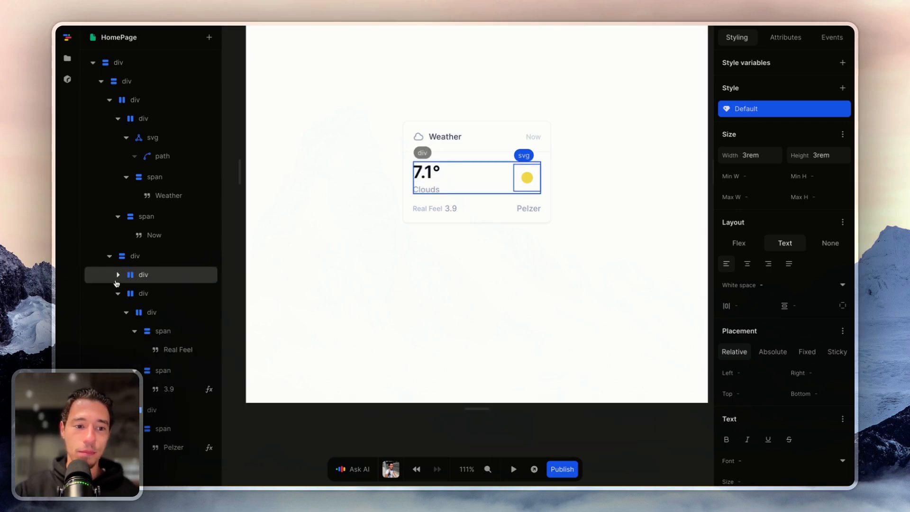
left_click(118, 274)
left_click(126, 293)
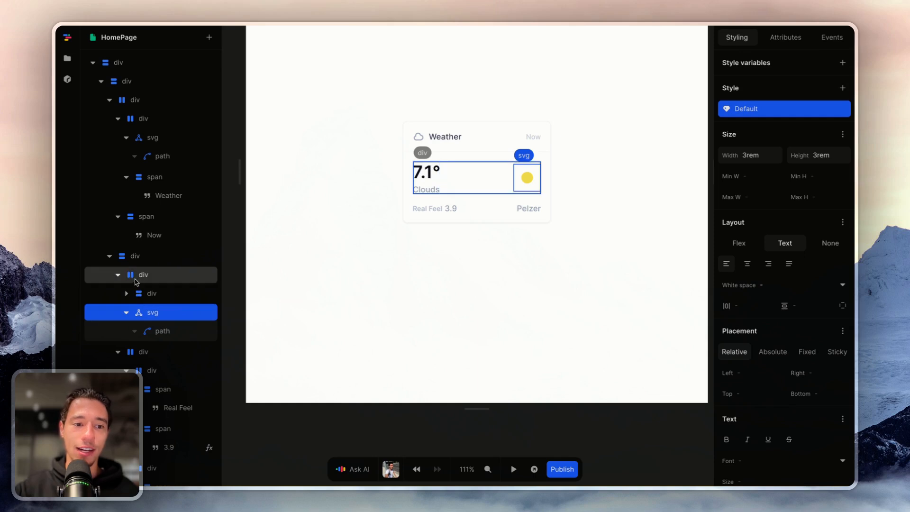
left_click(138, 279)
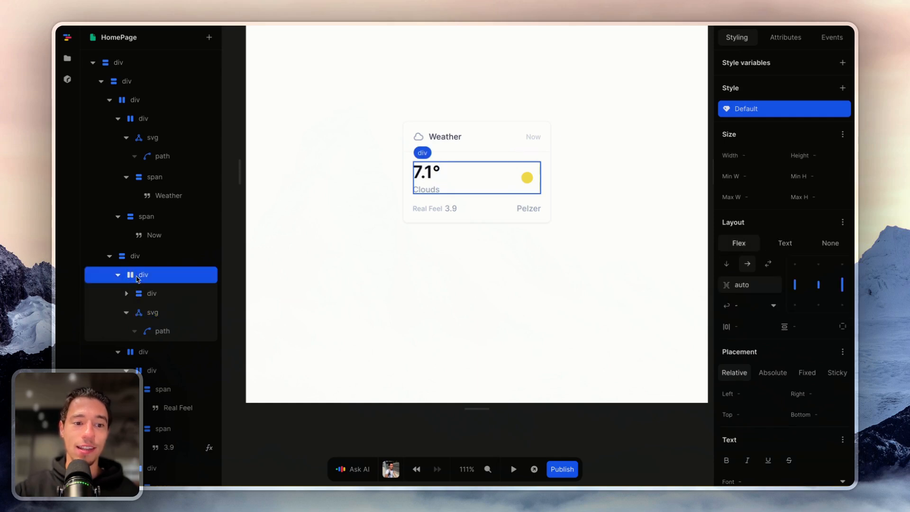
left_click(209, 37)
type("im")
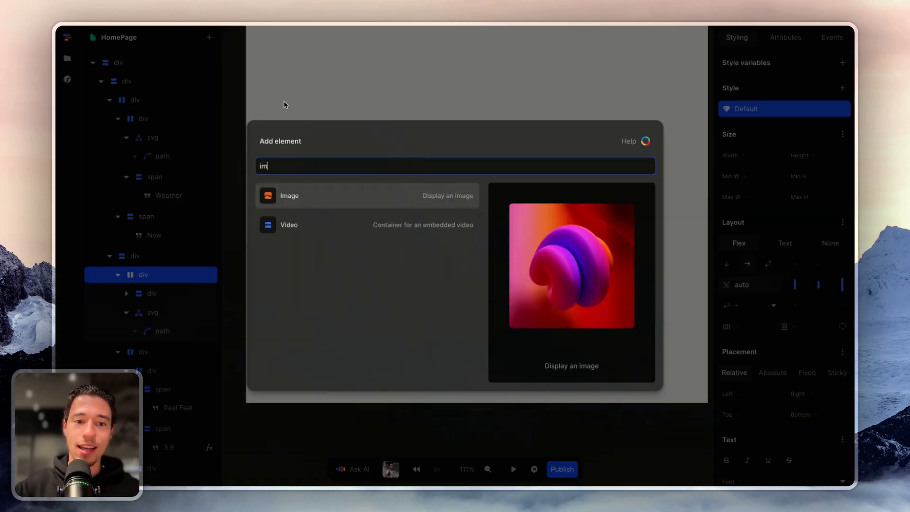
left_click(284, 196)
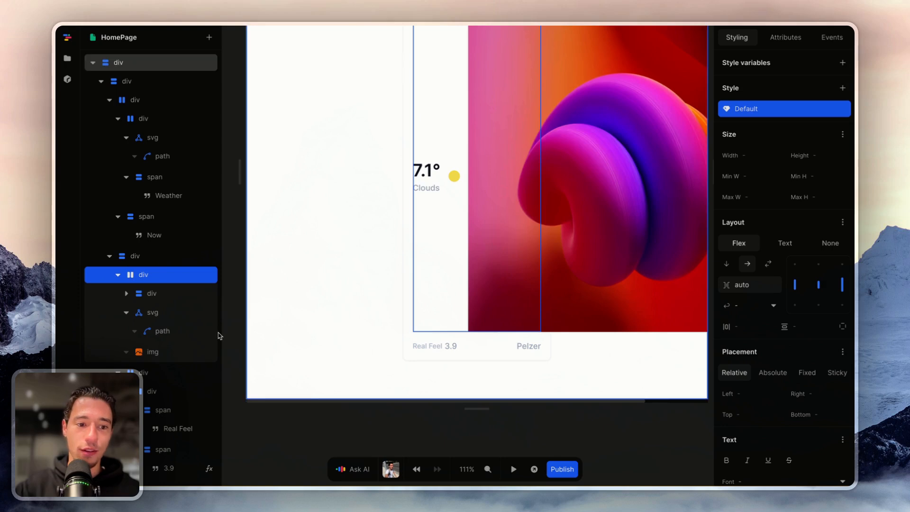
- Set the new image's width and height to 3rem each, matching the yellow sun svg
left_click(155, 316)
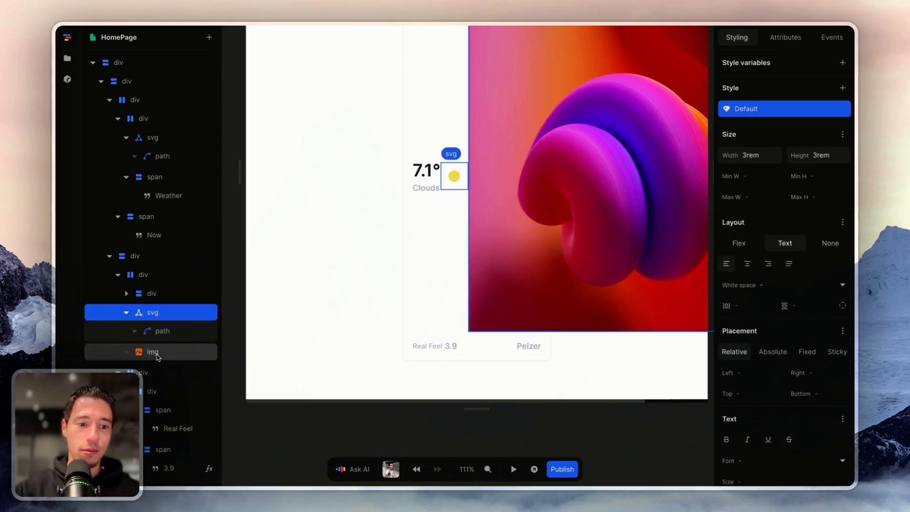
left_click(693, 195)
left_click(765, 156)
type("3re")
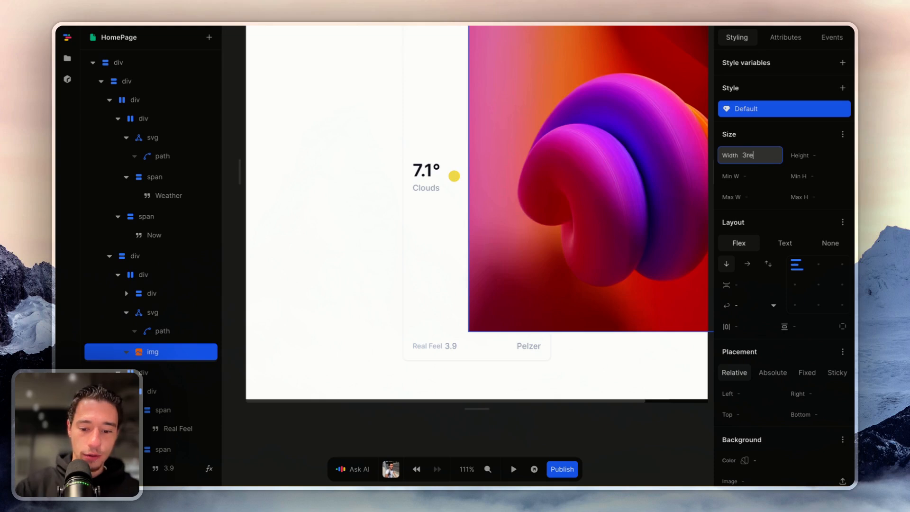
type("m")
left_click(829, 155)
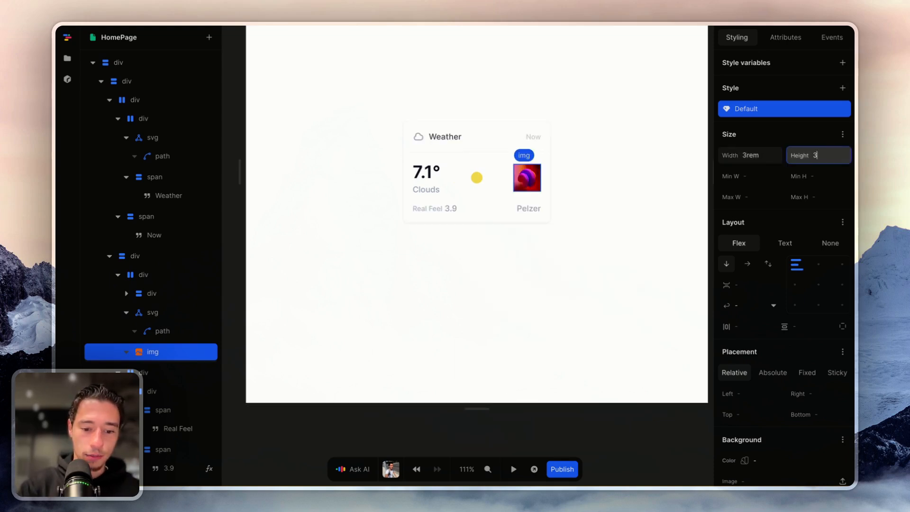
key("Return")
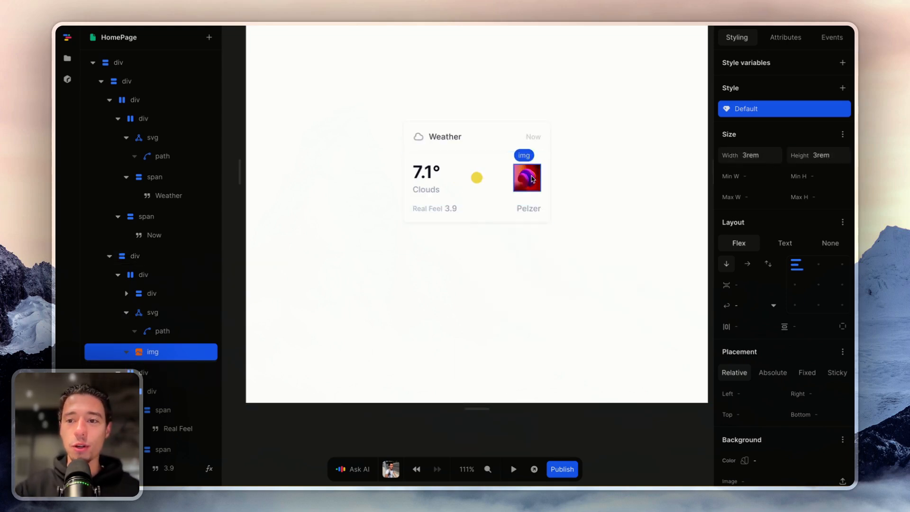
- Open a formula for the image's src attribute and feed it the Weather API's response data
left_click(789, 41)
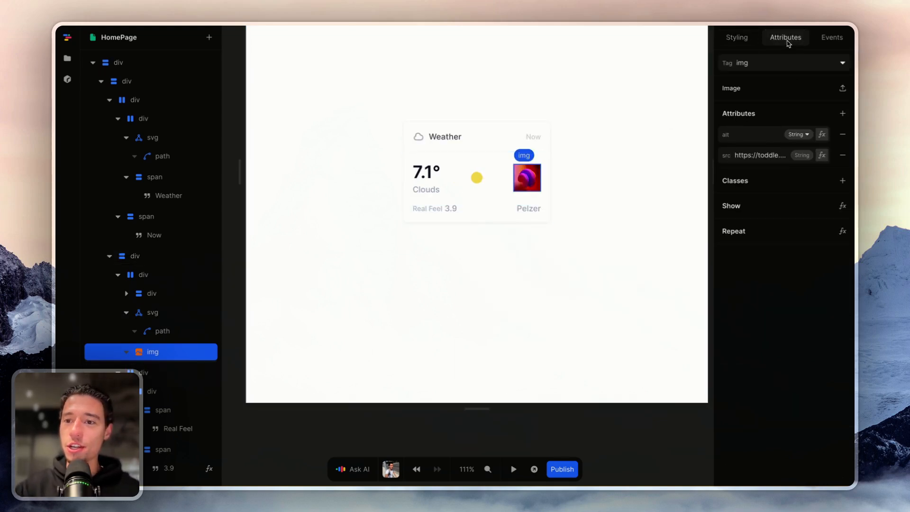
left_click(821, 155)
left_click(332, 284)
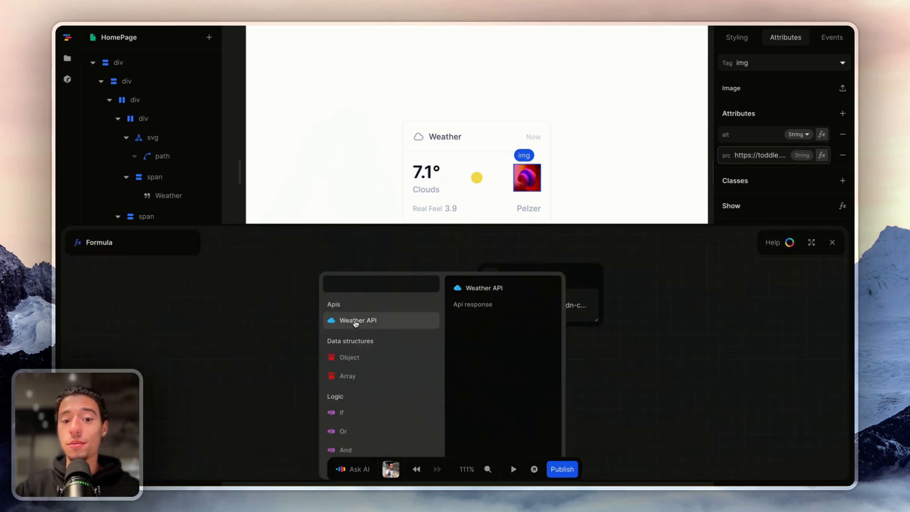
left_click(355, 321)
left_click(351, 329)
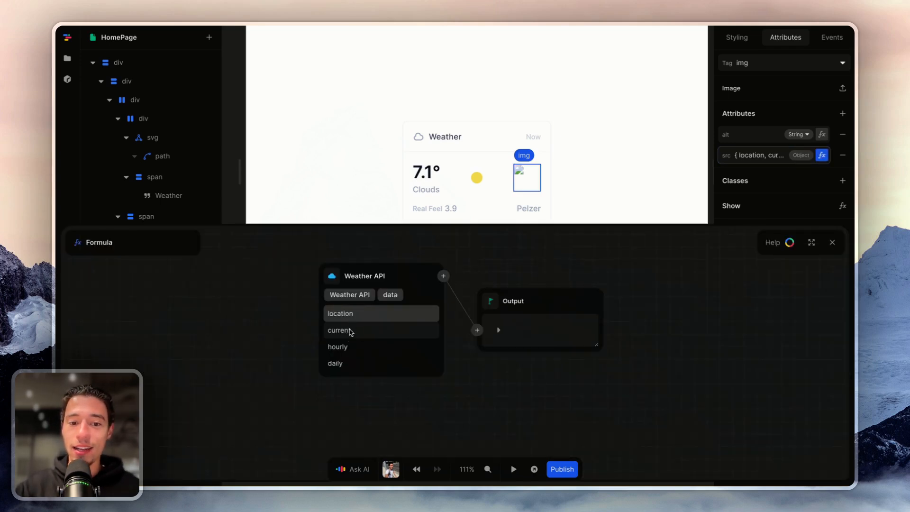
- Point the src formula at the medium icon in the Weather API's current data
left_click(352, 327)
scroll(365, 367, "down", 3)
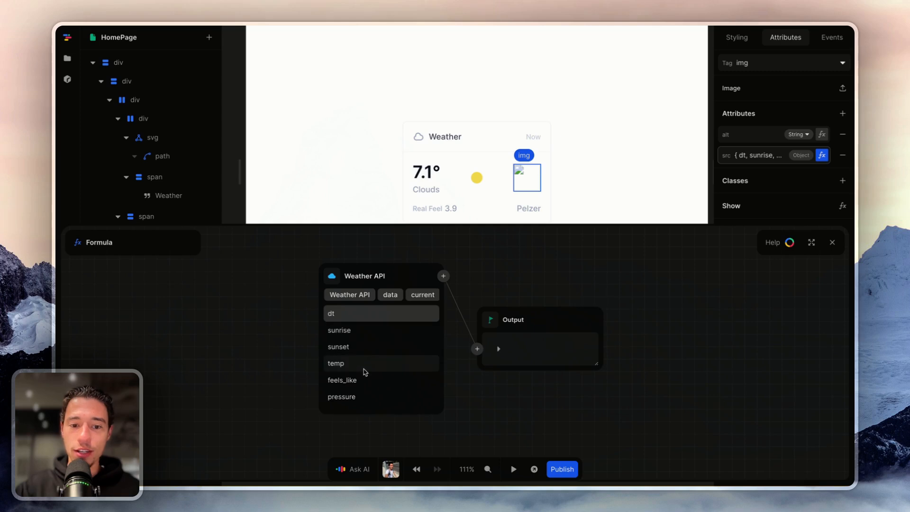
scroll(365, 372, "down", 3)
left_click(352, 400)
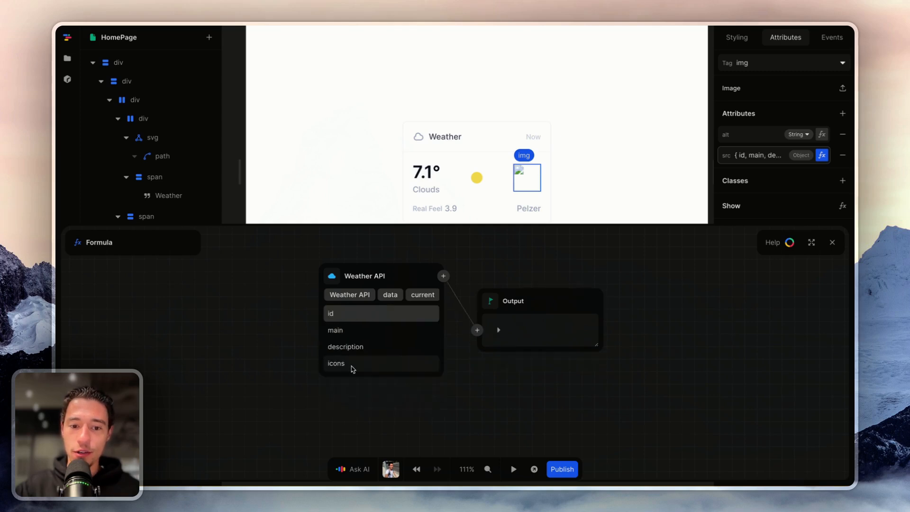
left_click(351, 367)
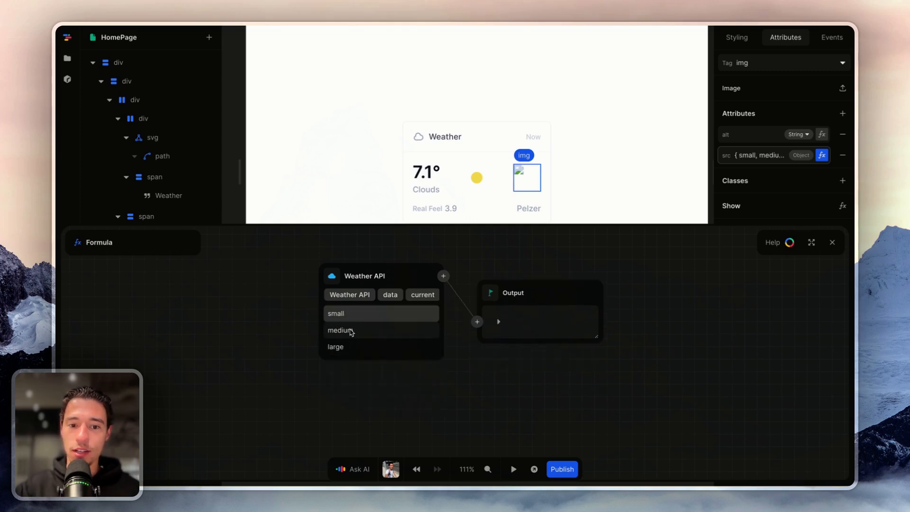
left_click(350, 330)
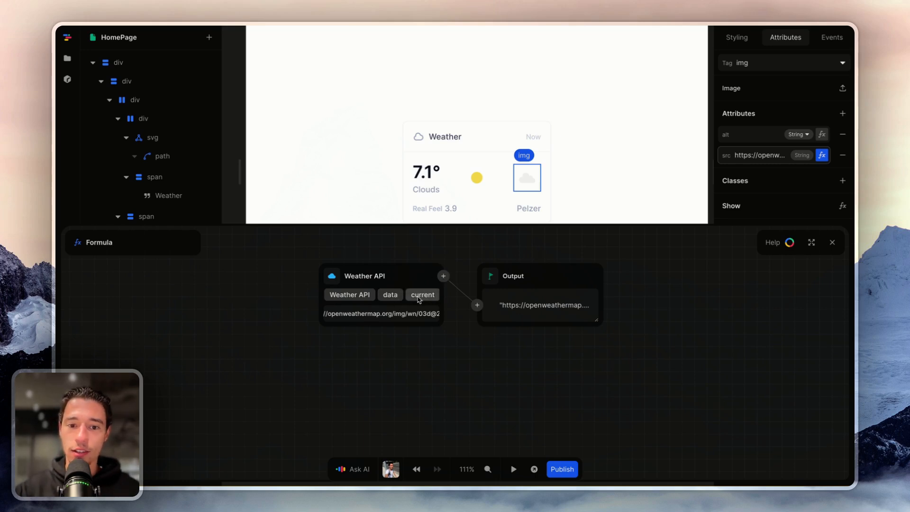
- Point the image's src formula at the large icon in the Weather API's current data and close the formula editor
left_click(396, 299)
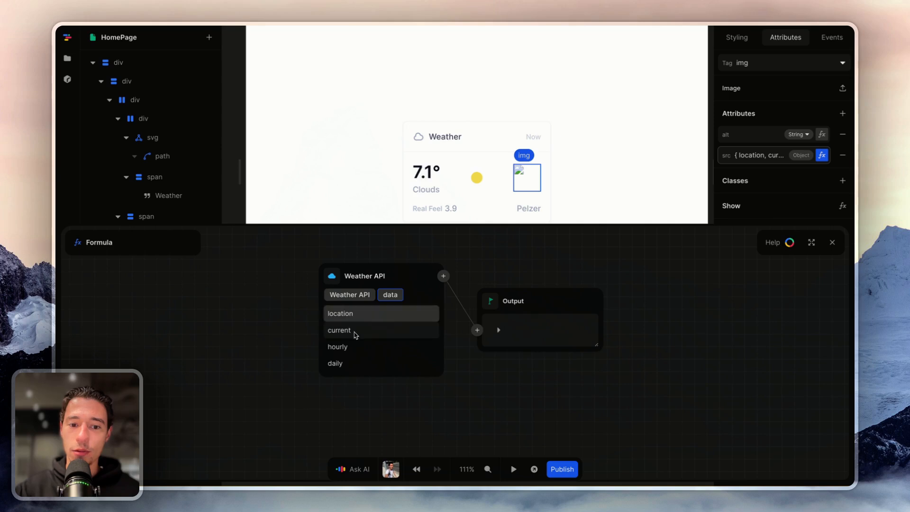
left_click(355, 335)
scroll(350, 369, "down", 5)
left_click(341, 404)
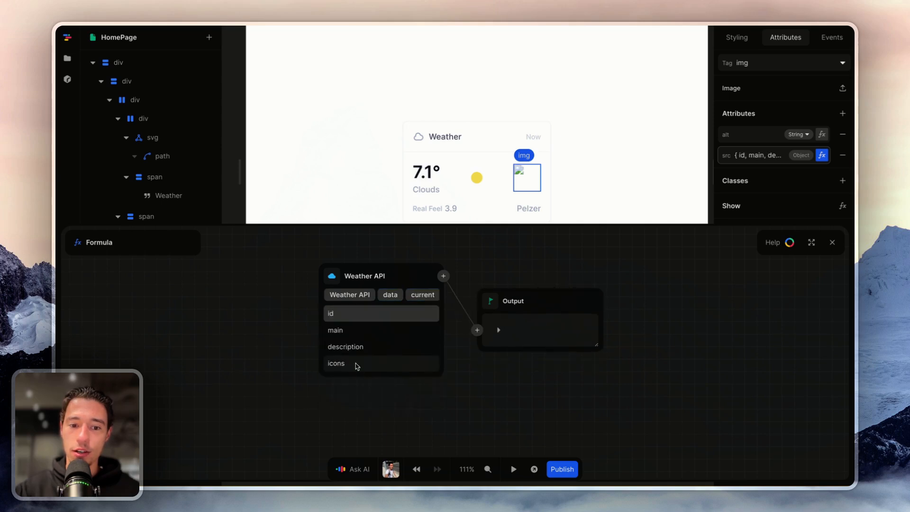
left_click(357, 347)
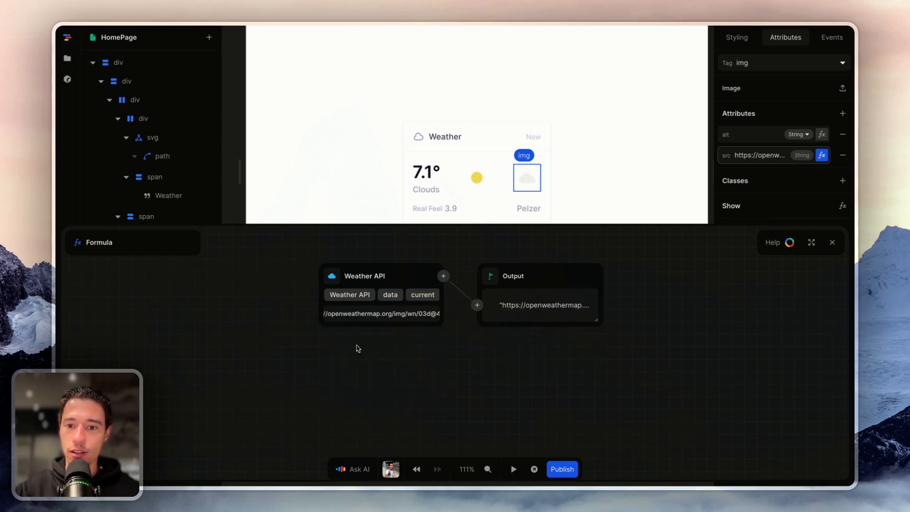
left_click(832, 242)
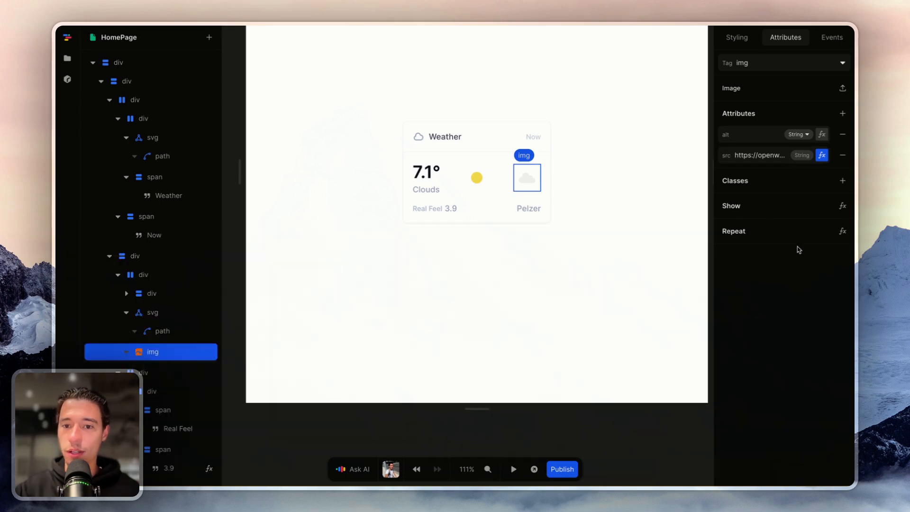
- Delete the yellow sun svg between the temperature texts and the bound weather image
left_click(544, 263)
left_click(479, 178)
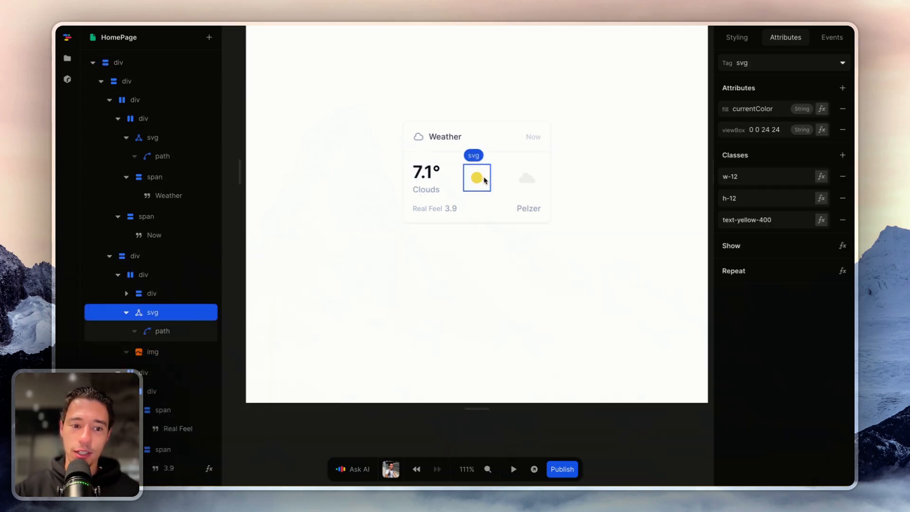
key("Delete")
left_click(558, 287)
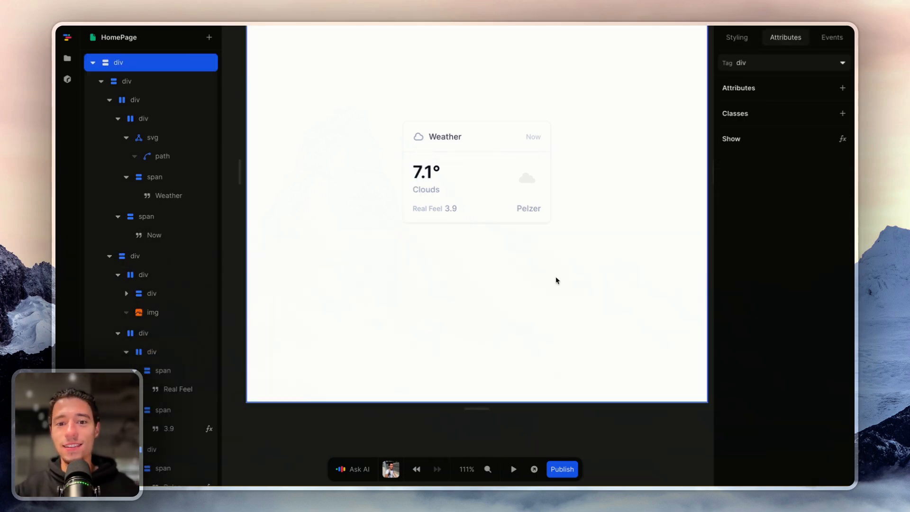
left_click(544, 181)
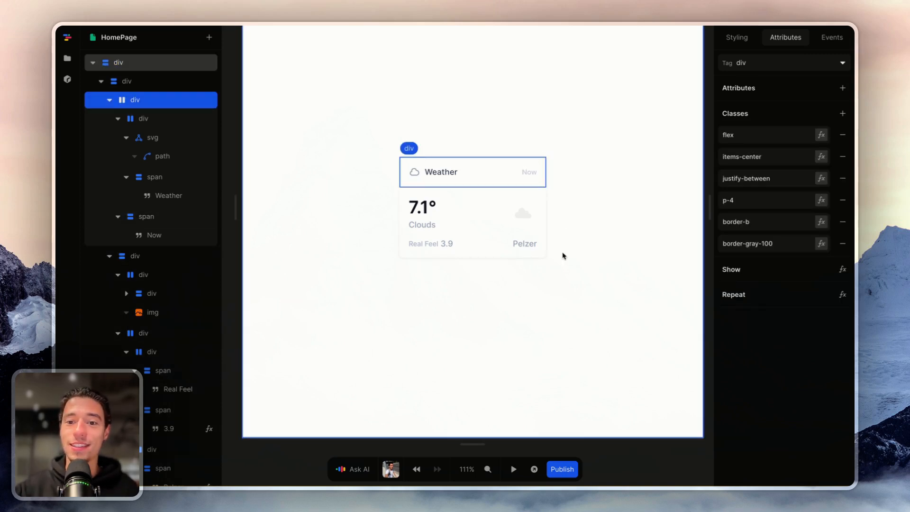
left_click(564, 256)
left_click(526, 256)
scroll(508, 309, "down", 3)
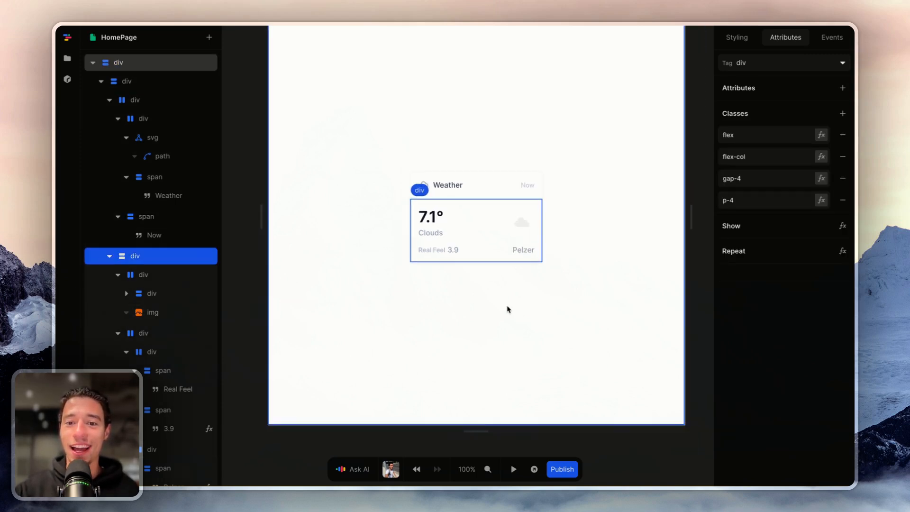
left_click(426, 304)
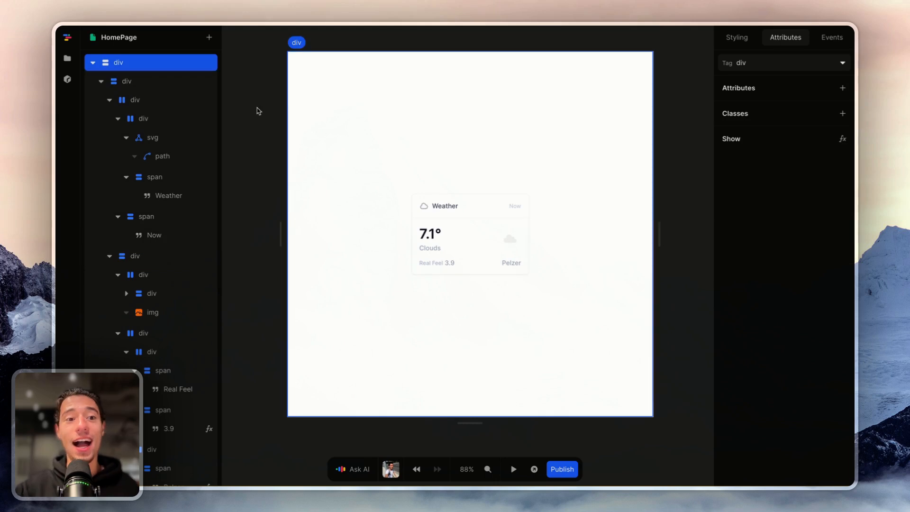
- Preview the page in a full browser tab and close that tab to return to the editor
left_click(534, 469)
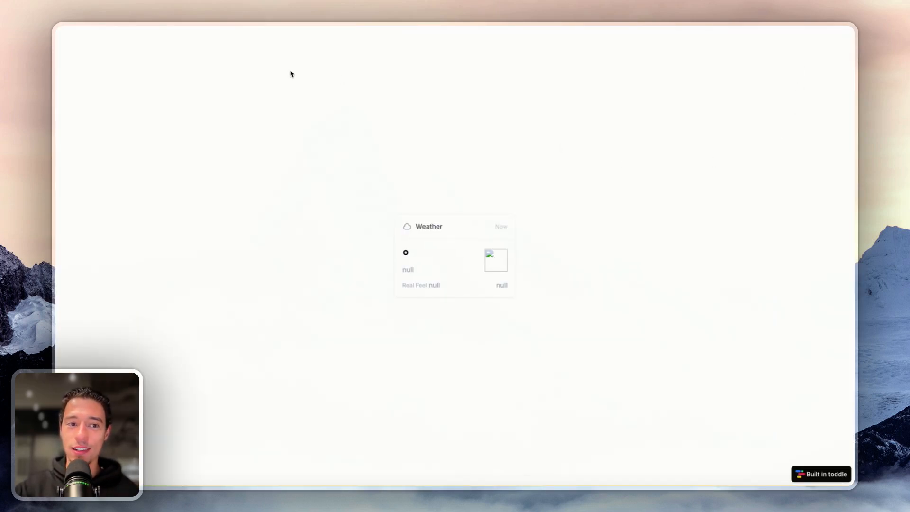
mouse_move(56, 189)
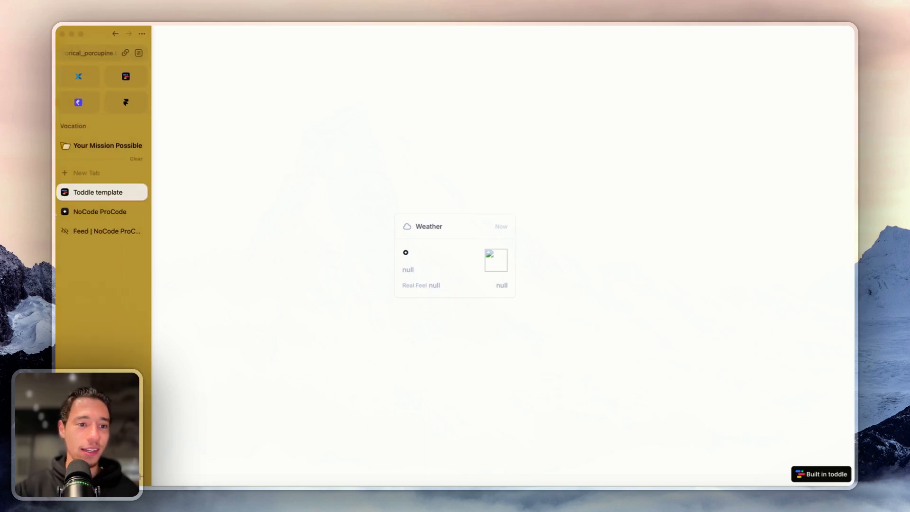
left_click(139, 192)
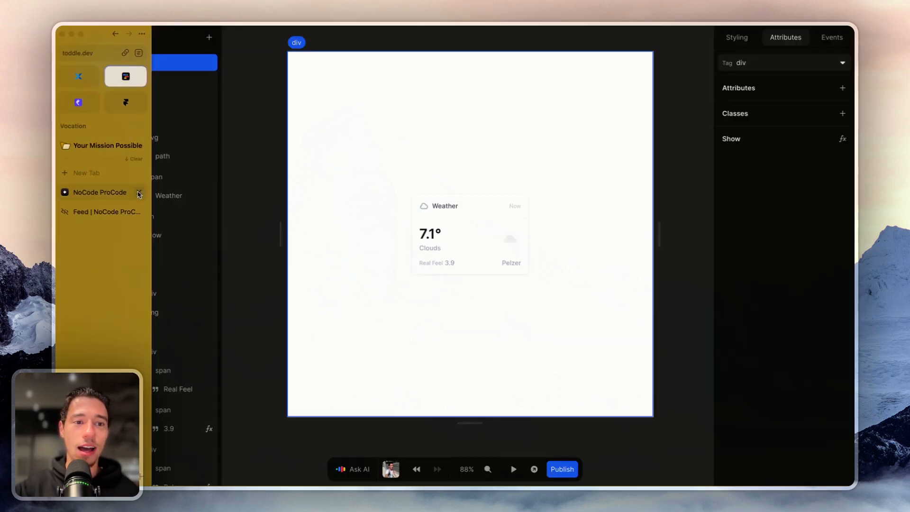
- Review the Weather API's events and advanced settings, resend its request and close the API editor
left_click(694, 76)
left_click(771, 131)
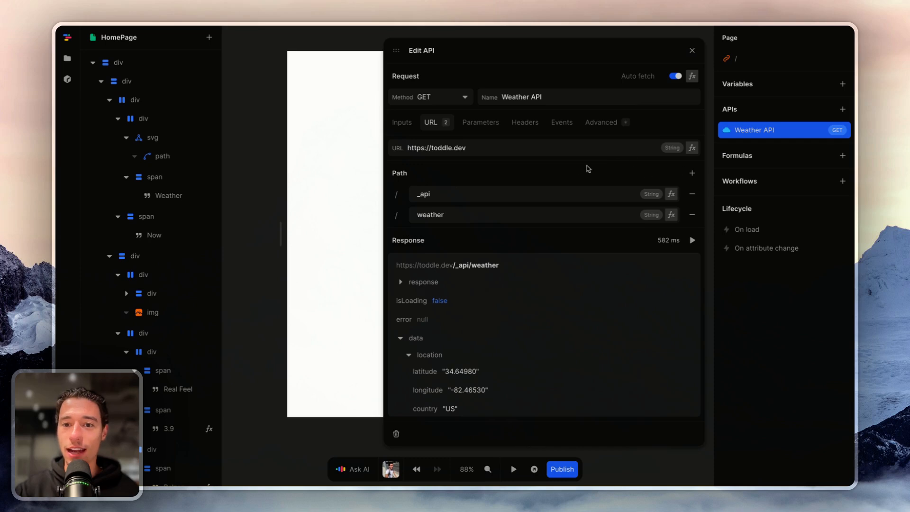
left_click(564, 126)
left_click(599, 127)
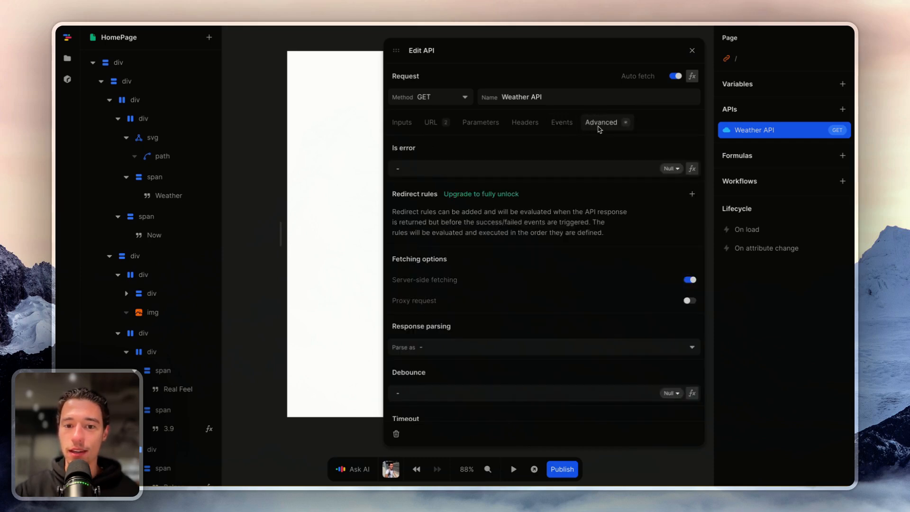
left_click(562, 125)
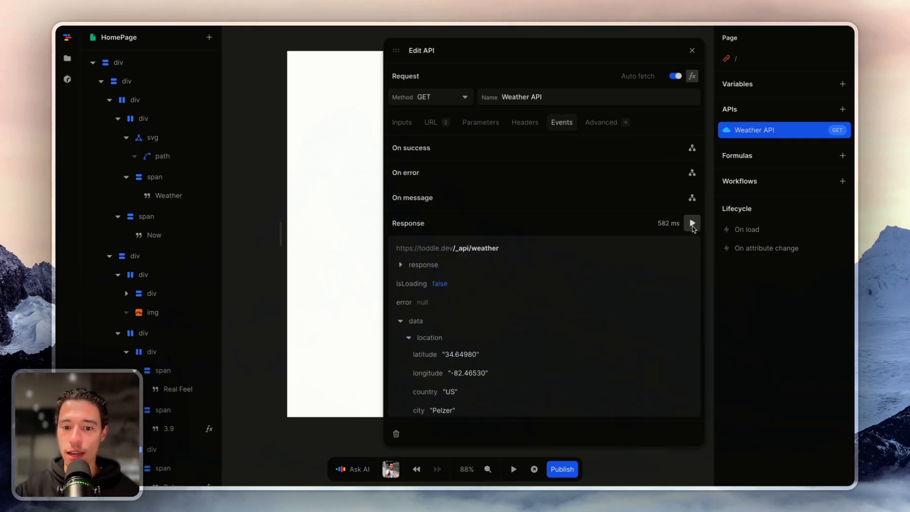
left_click(692, 227)
left_click(601, 124)
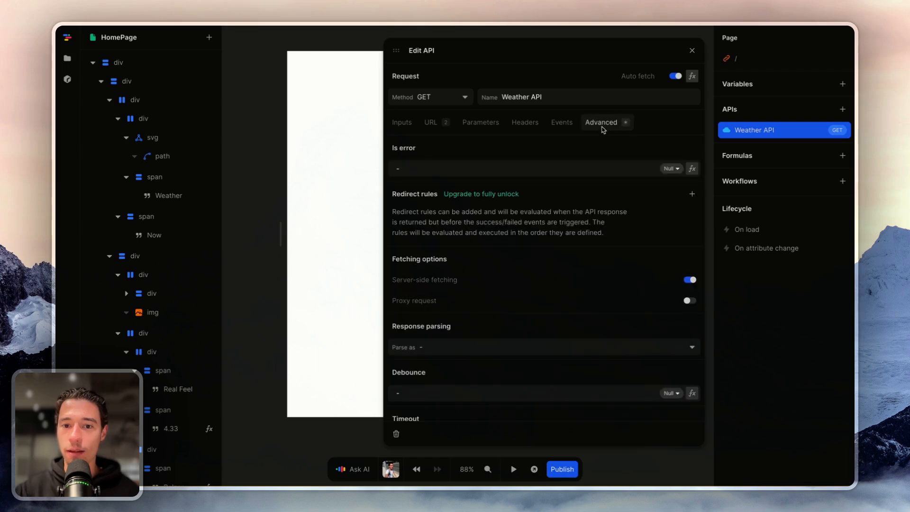
left_click(692, 50)
- Preview the page again, expand it to a full browser tab and look at its address
left_click(532, 470)
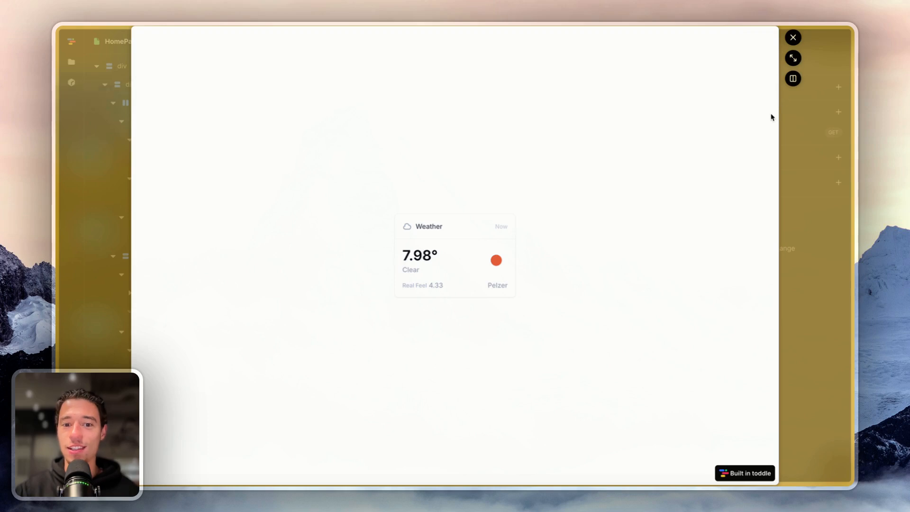
left_click(792, 58)
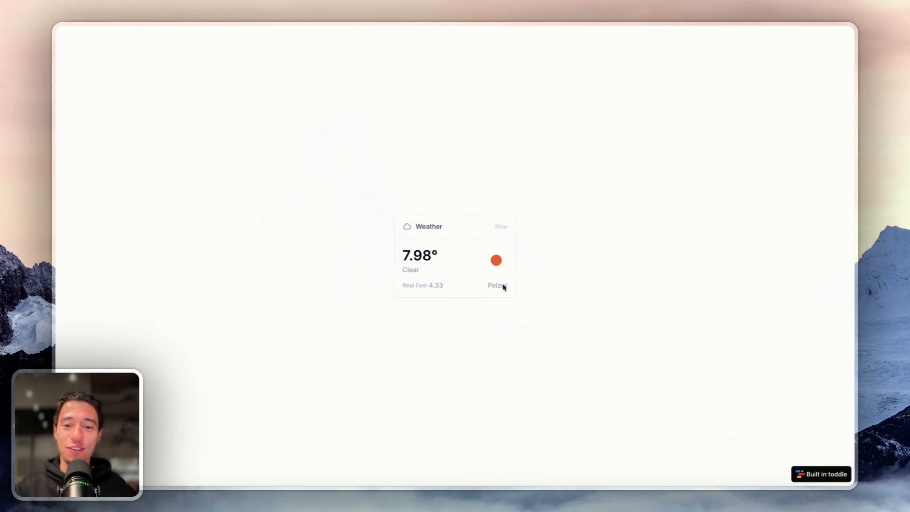
mouse_move(141, 475)
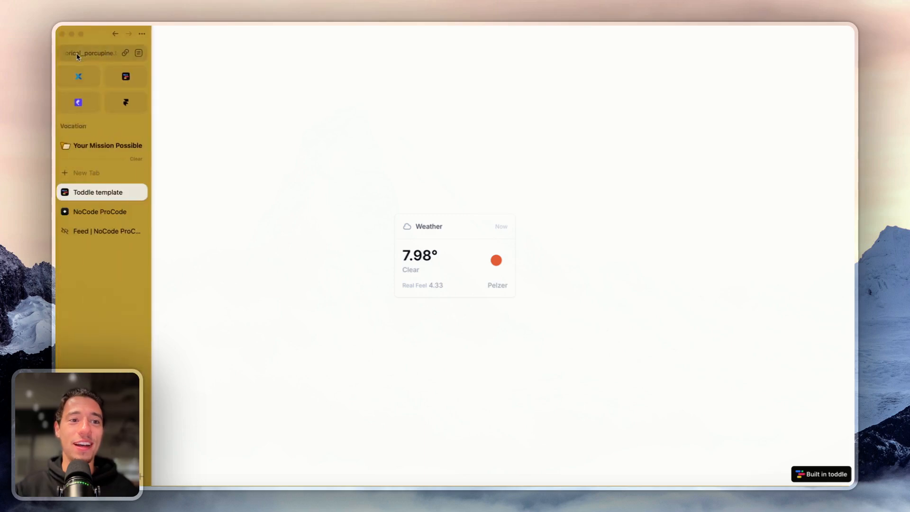
key("super+l")
key("Right")
key("Escape")
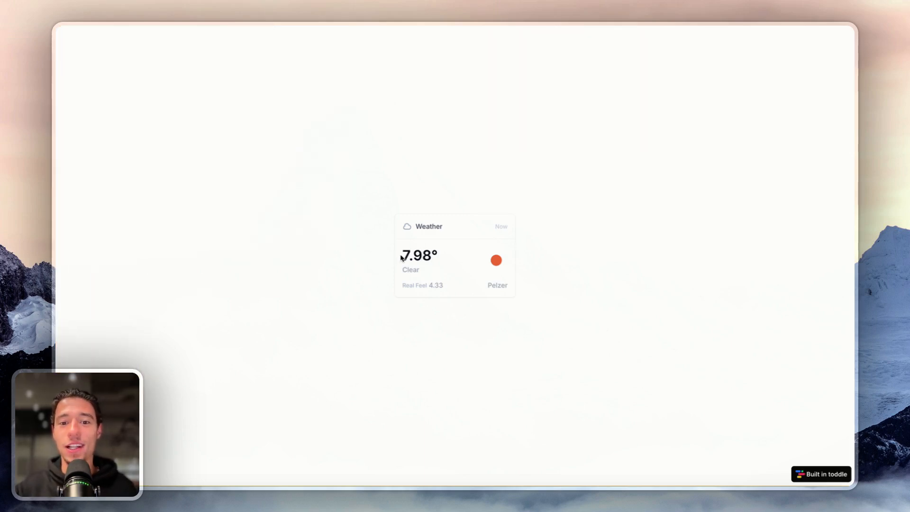
- Check the temperature, condition, Now label, city and Real Feel texts in the previewed weather widget
left_click_drag(401, 257, 458, 256)
left_click(448, 260)
double_click(411, 271)
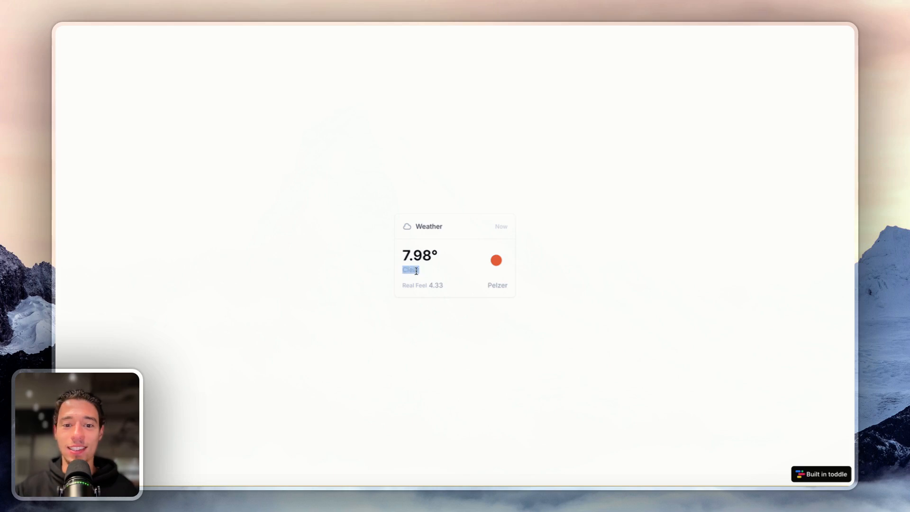
left_click(430, 271)
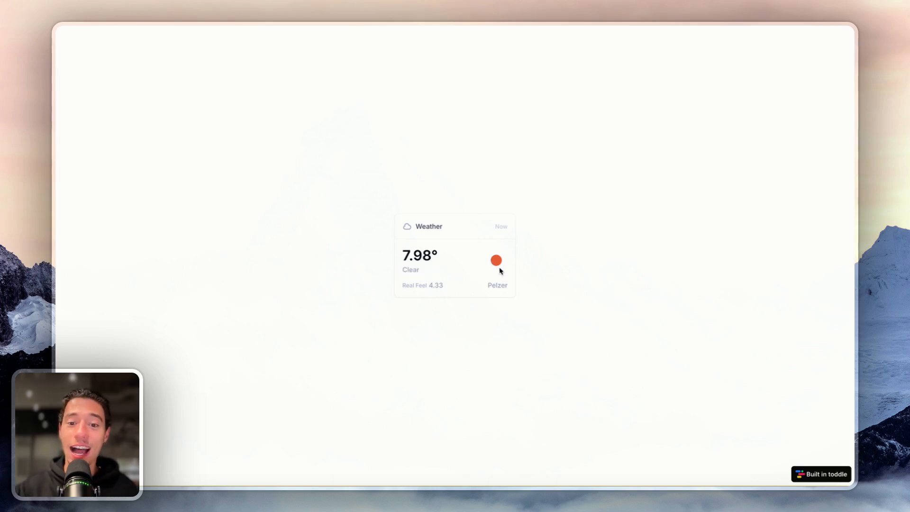
double_click(497, 228)
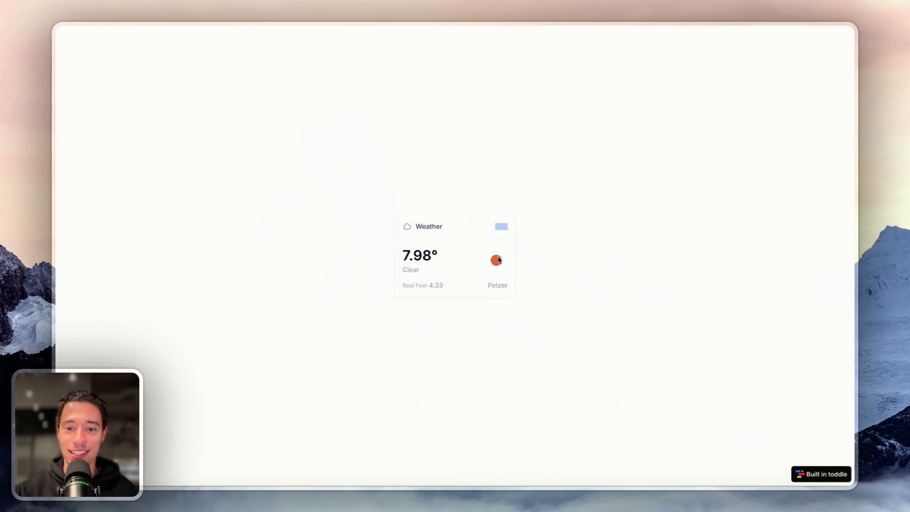
double_click(490, 286)
double_click(435, 286)
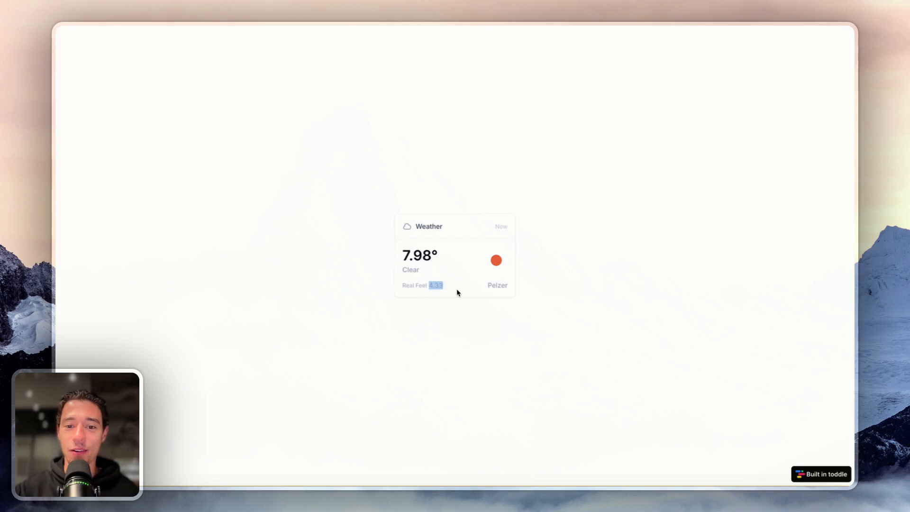
- Highlight the city name in the previewed weather widget and clear the selection
left_click(442, 293)
double_click(497, 285)
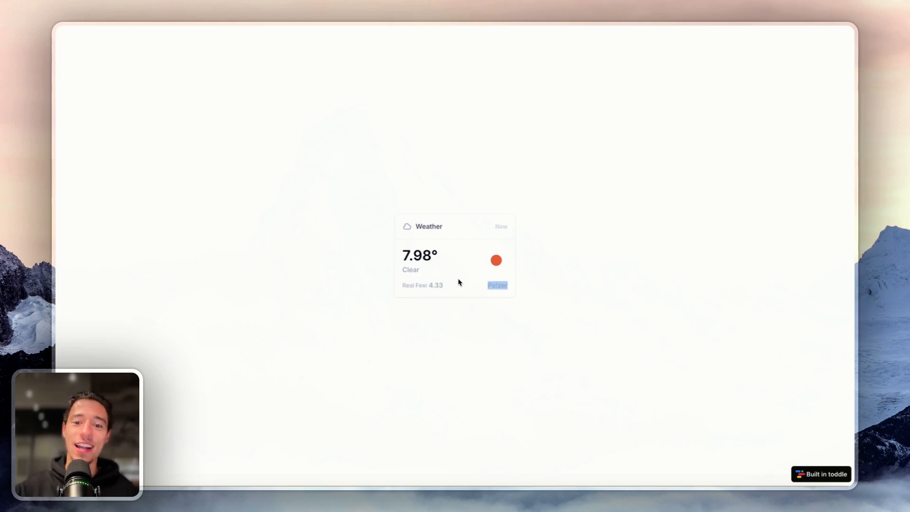
left_click(459, 275)
- Switch to the NoCode ProCode feed's AI component builder and generate a component from the prompt "auth form with social auth"
mouse_move(93, 227)
left_click(105, 212)
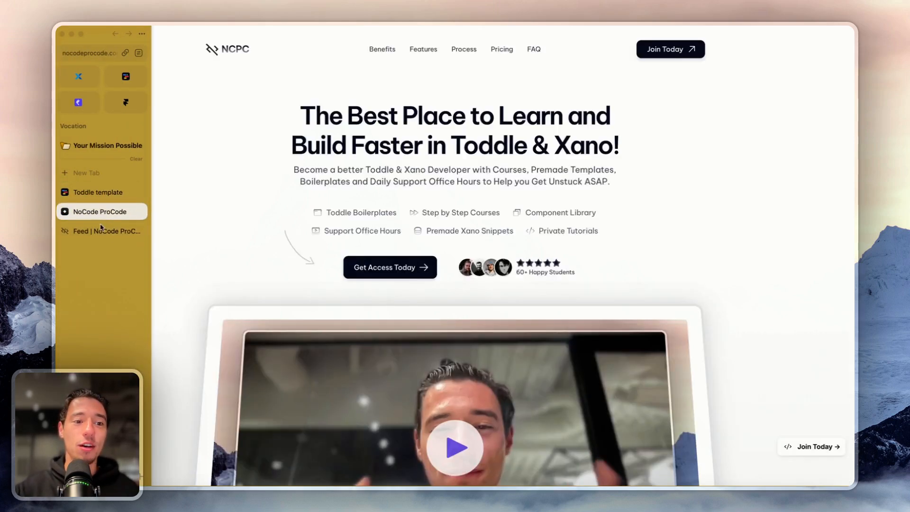
left_click(100, 231)
scroll(456, 263, "up", 1)
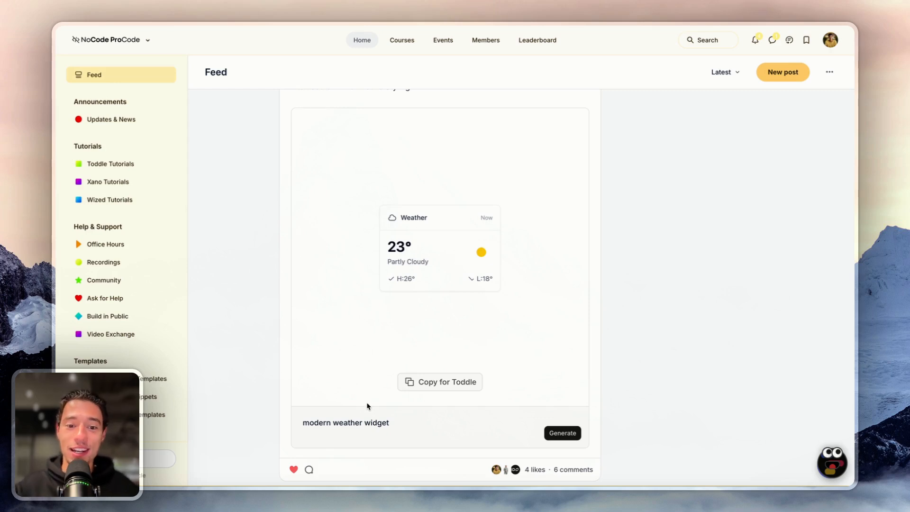
key("super+a")
key("BackSpace")
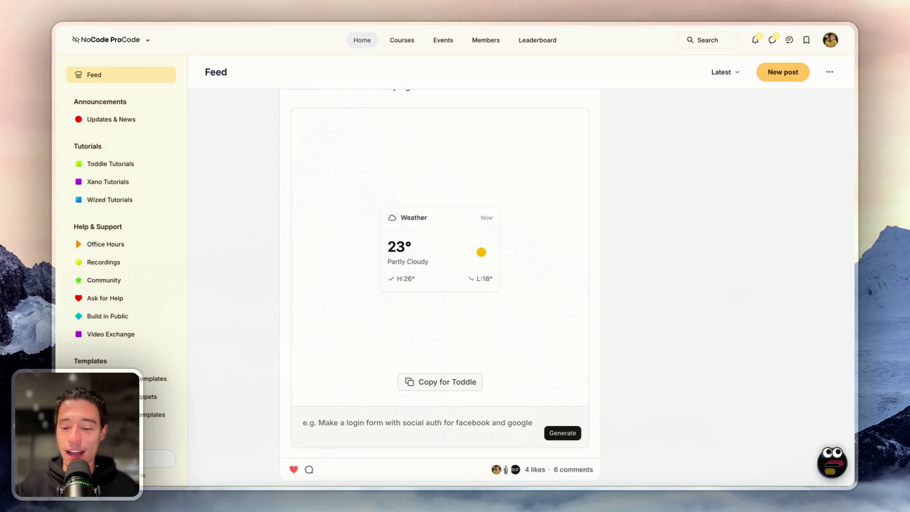
type("aut")
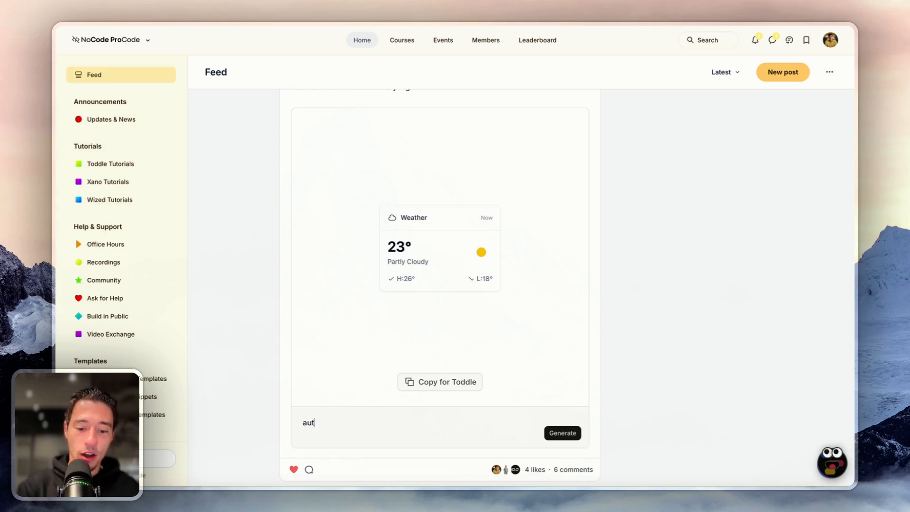
type("h form wit")
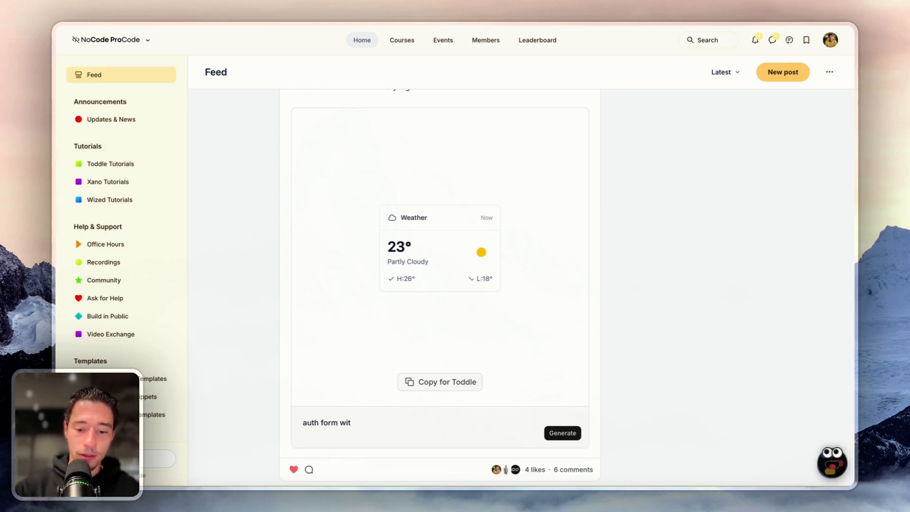
type("h ")
type("social auth")
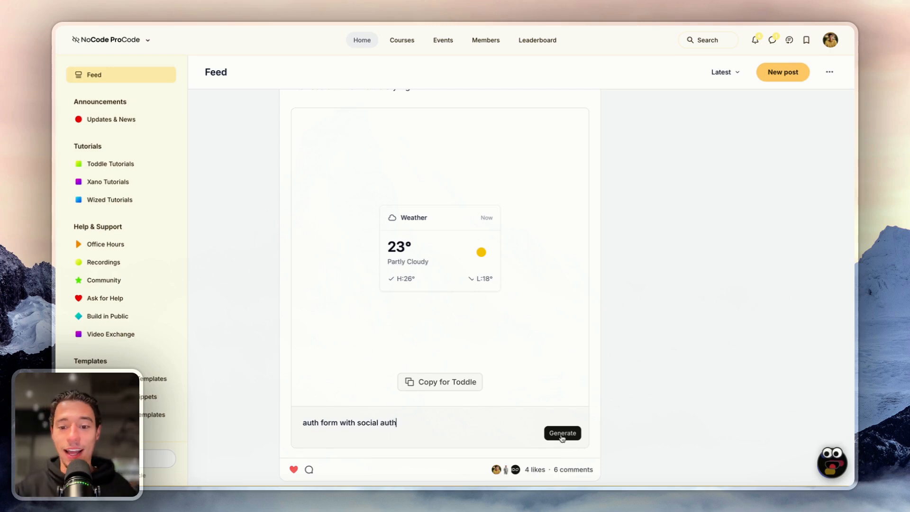
left_click(562, 434)
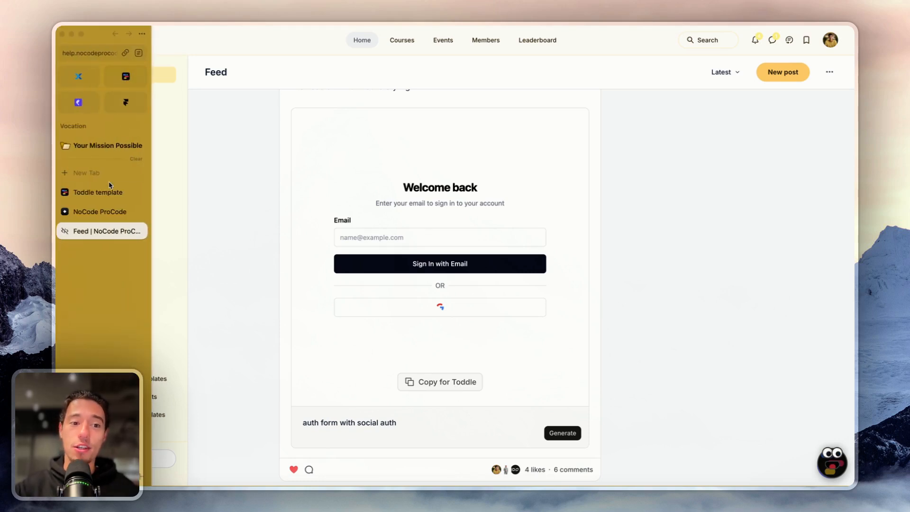
- Find the shadcn/ui website in a new browser tab, look over its component examples and close the tab
left_click(105, 173)
type("sh")
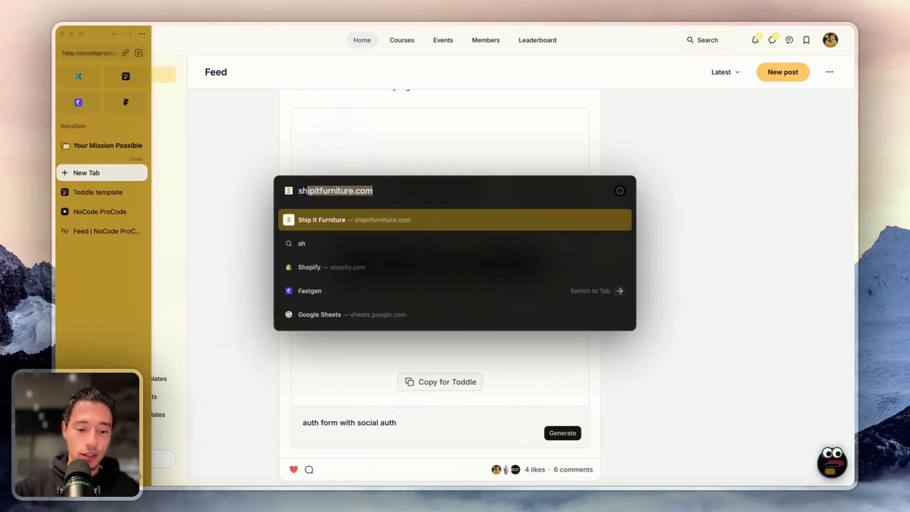
type("adcnui")
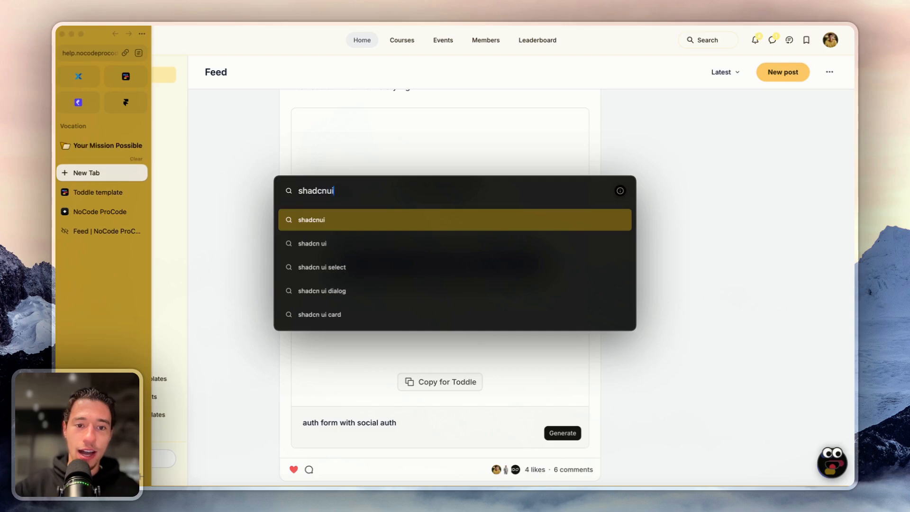
key("Return")
left_click(190, 150)
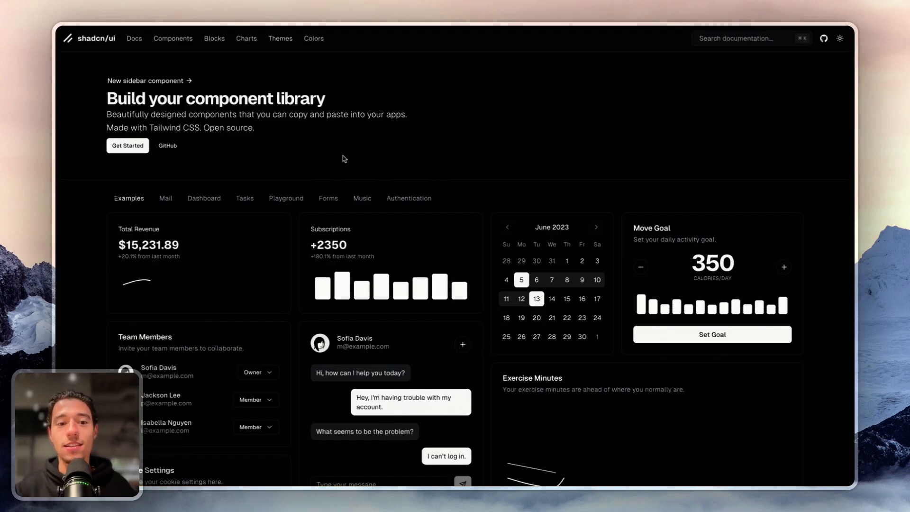
scroll(424, 183, "down", 1)
mouse_move(59, 189)
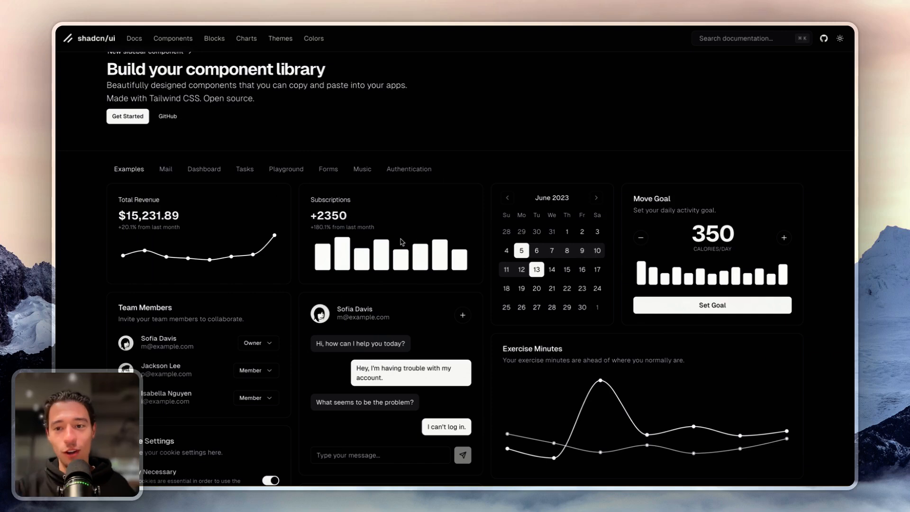
scroll(444, 278, "up", 1)
mouse_move(59, 244)
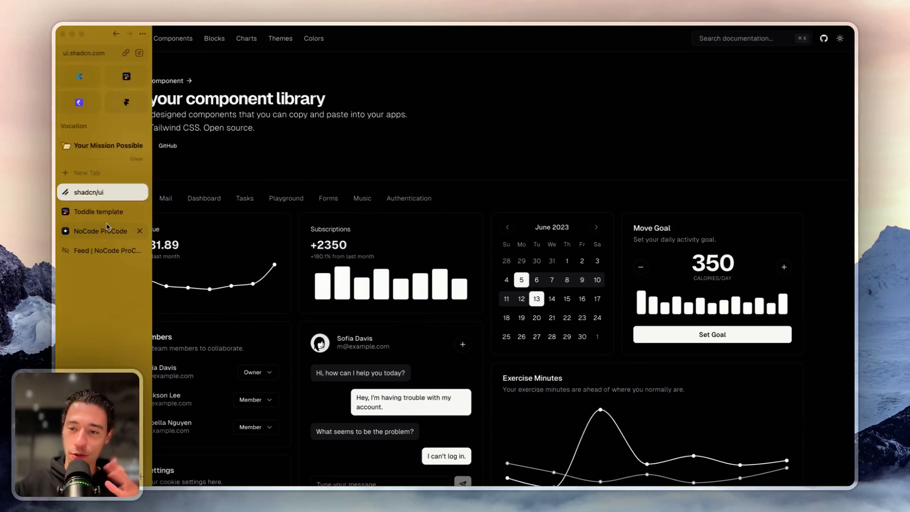
left_click(138, 193)
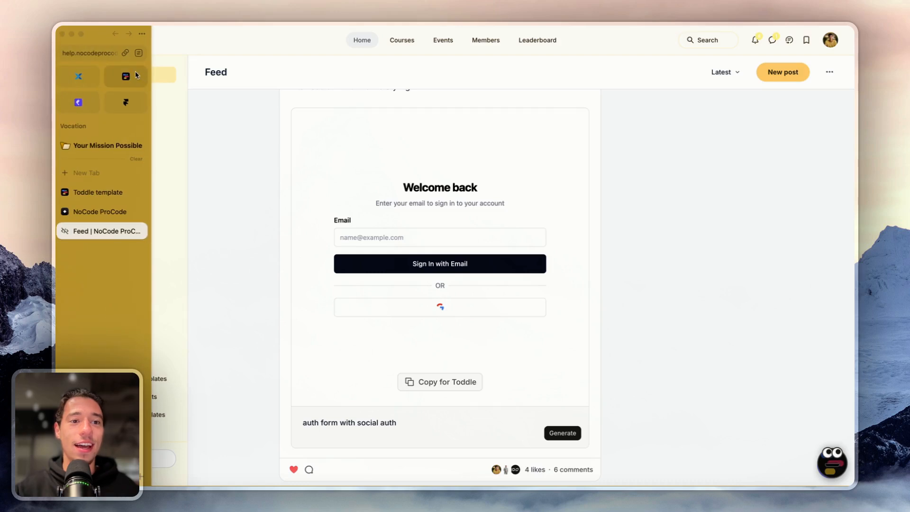
- Paste the generated sign-in form below the weather widget in the Toddle page and delete its OR divider and Google button
left_click(97, 189)
left_click(398, 165)
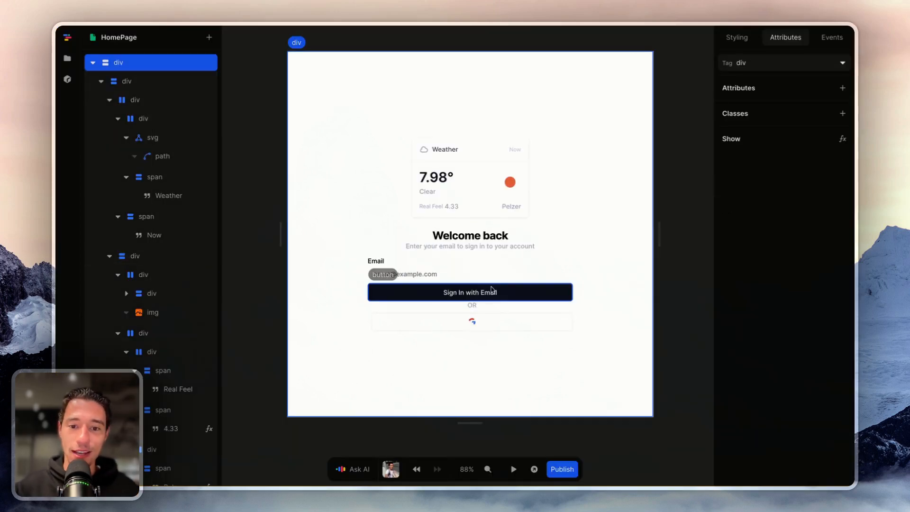
left_click(518, 329)
left_click(511, 310)
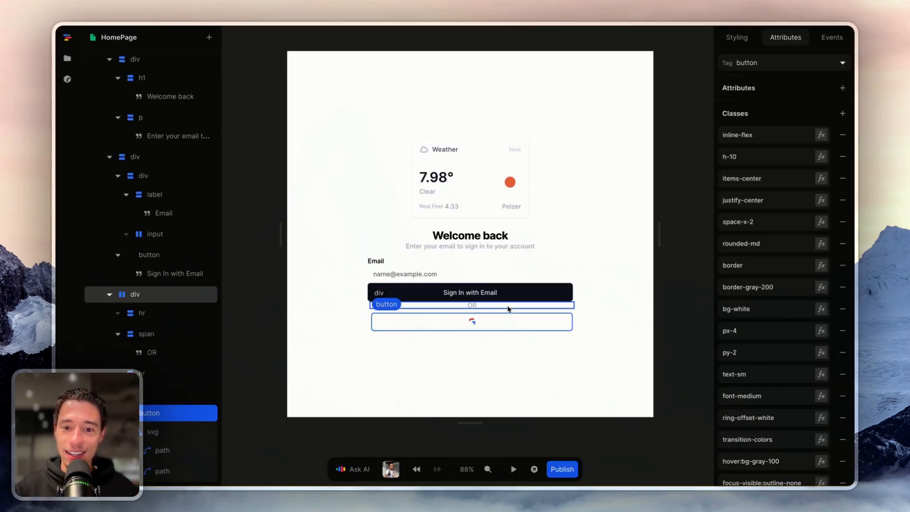
key("Delete")
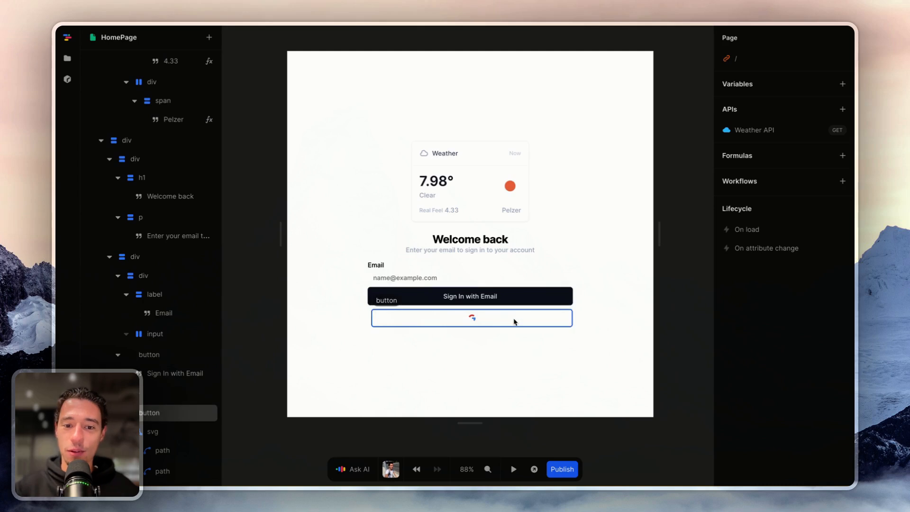
left_click(514, 319)
key("Delete")
left_click(511, 326)
- Examine the pasted sign-in form's Email label, container and Welcome back heading
left_click(481, 274)
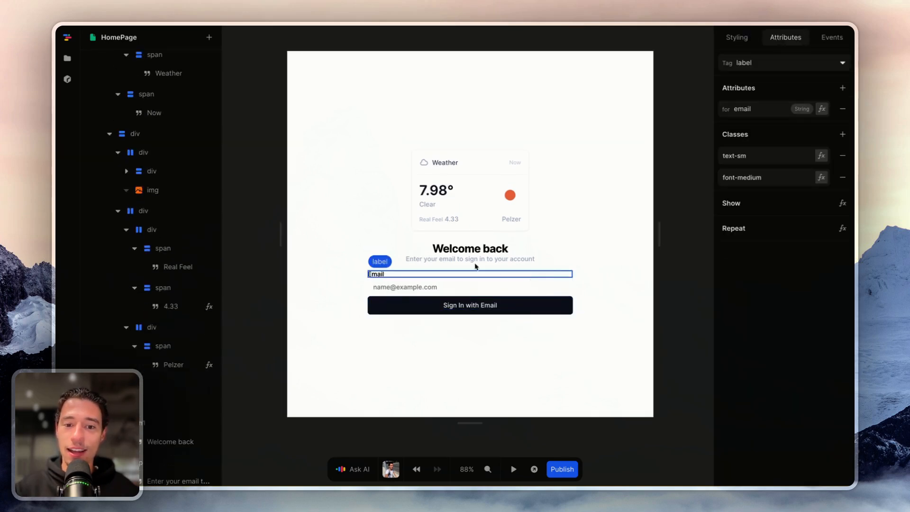
left_click(575, 249)
scroll(368, 309, "up", 5)
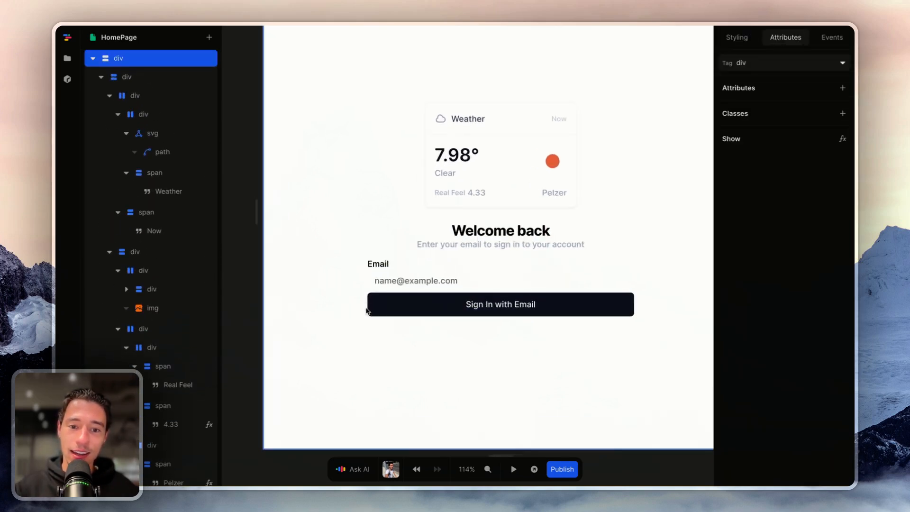
left_click(378, 268)
left_click(423, 249)
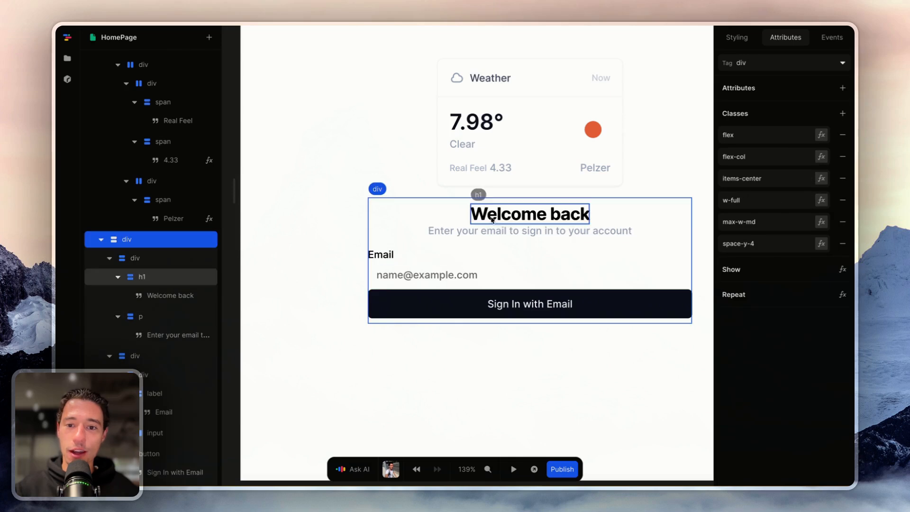
left_click(482, 214)
left_click(426, 213)
- Delete the two unnamed style variants of the sign-in form's email input, keeping only the Default style
left_click(400, 274)
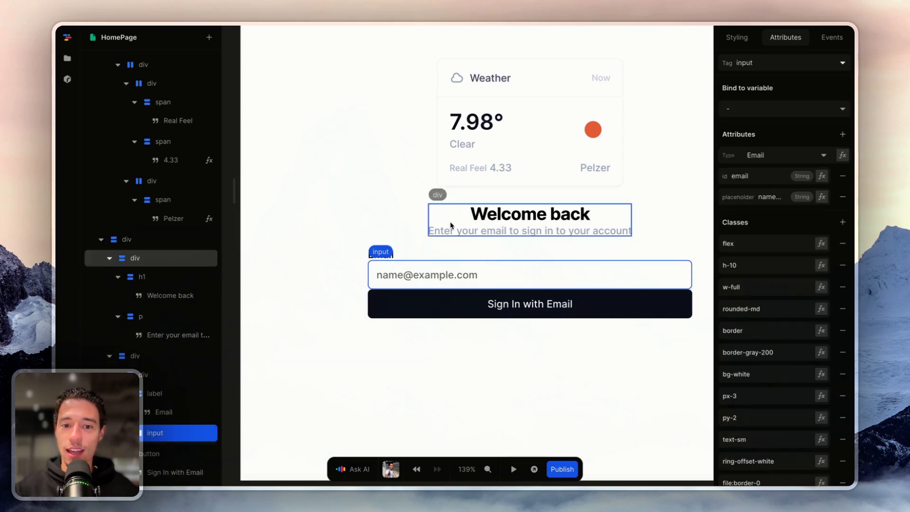
left_click(737, 37)
left_click(771, 134)
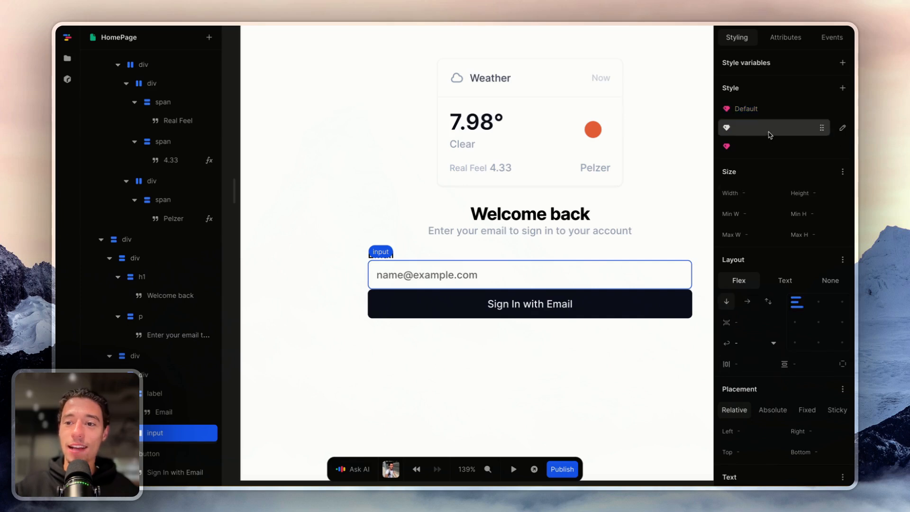
left_click(843, 128)
left_click(844, 128)
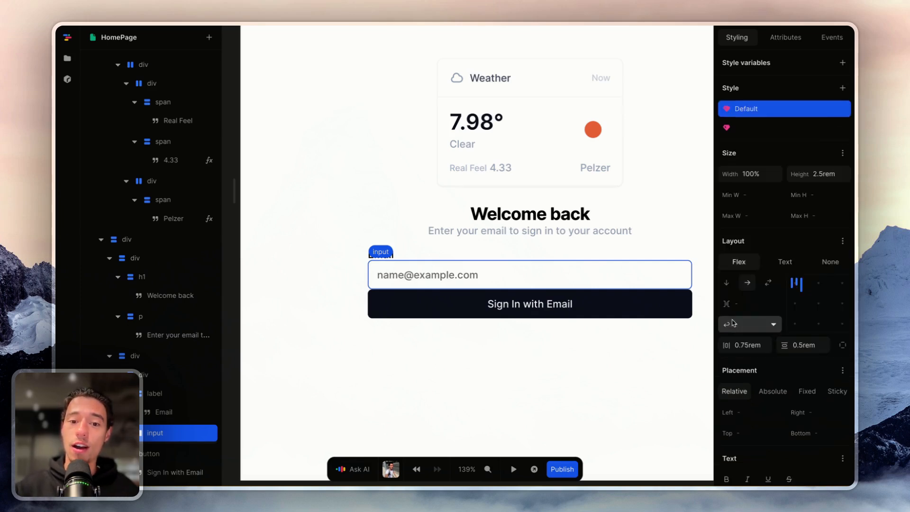
left_click(844, 128)
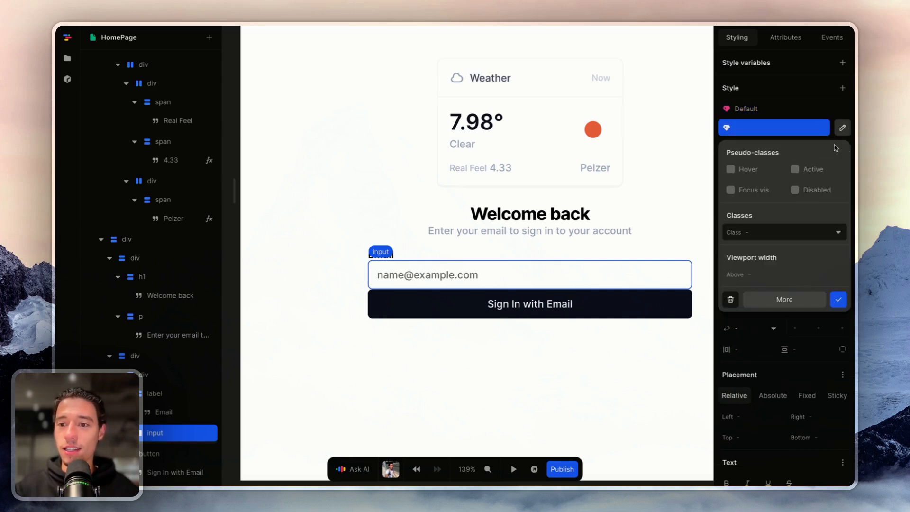
left_click(730, 300)
- Delete the whole sign-in form from the page, leaving only the weather widget
left_click(664, 306)
left_click(647, 397)
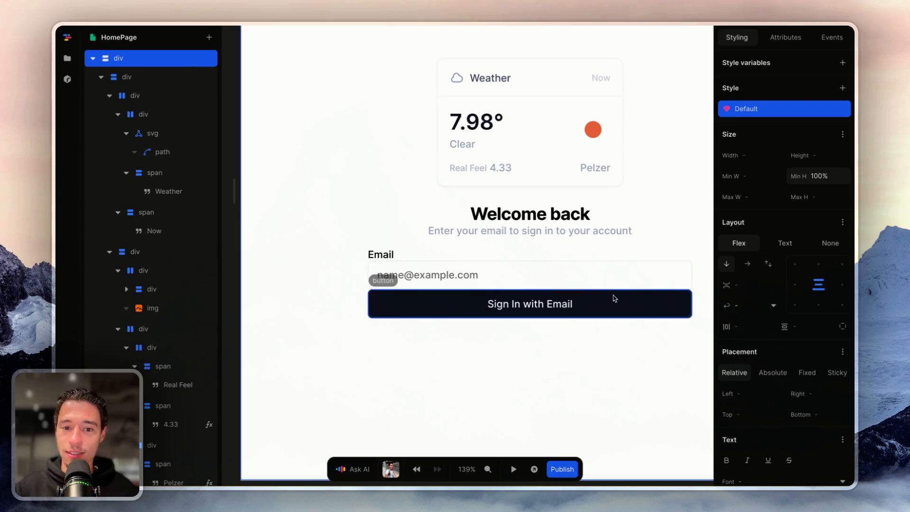
left_click(666, 216)
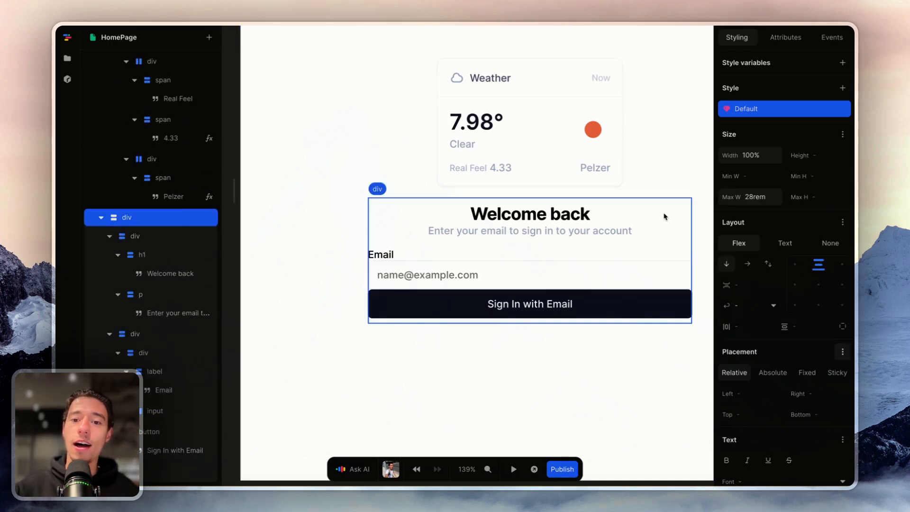
key("Delete")
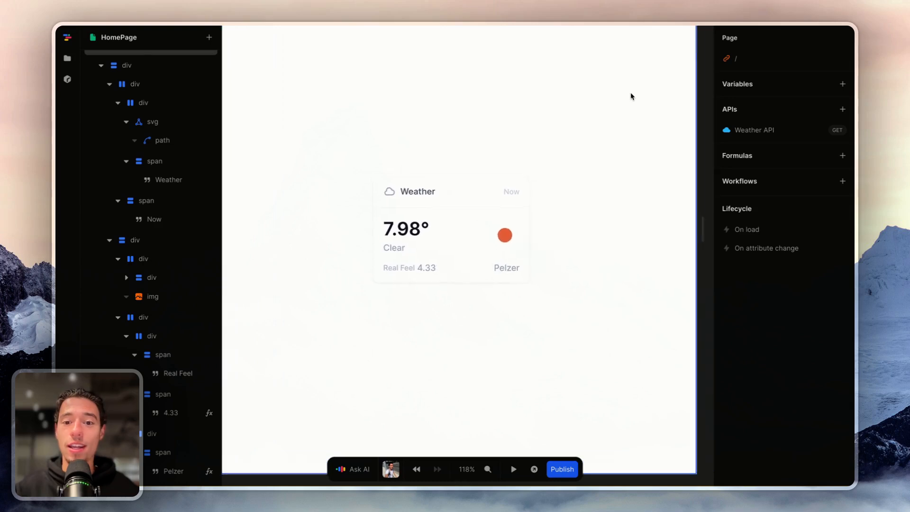
left_click(315, 204)
- Switch back to the feed's AI component builder, generate a "custom styled blue checkbox" and tick it in the preview
mouse_move(68, 217)
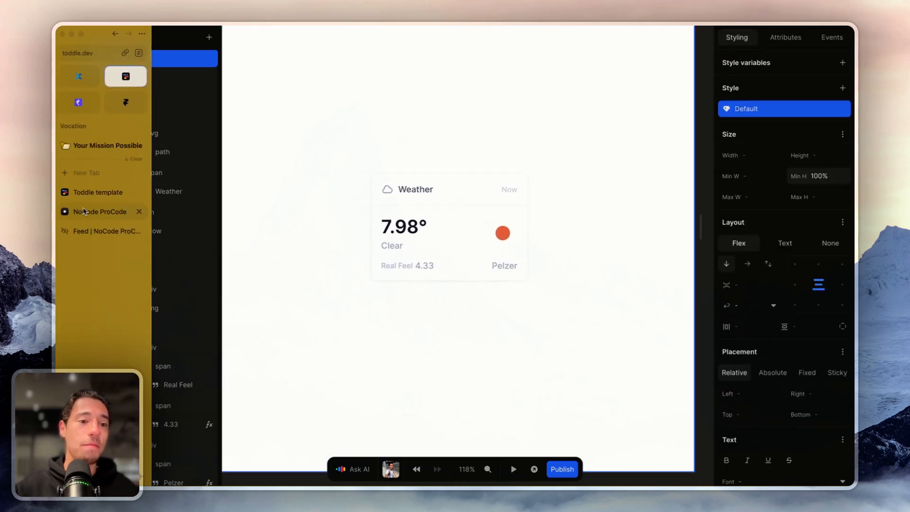
left_click(84, 207)
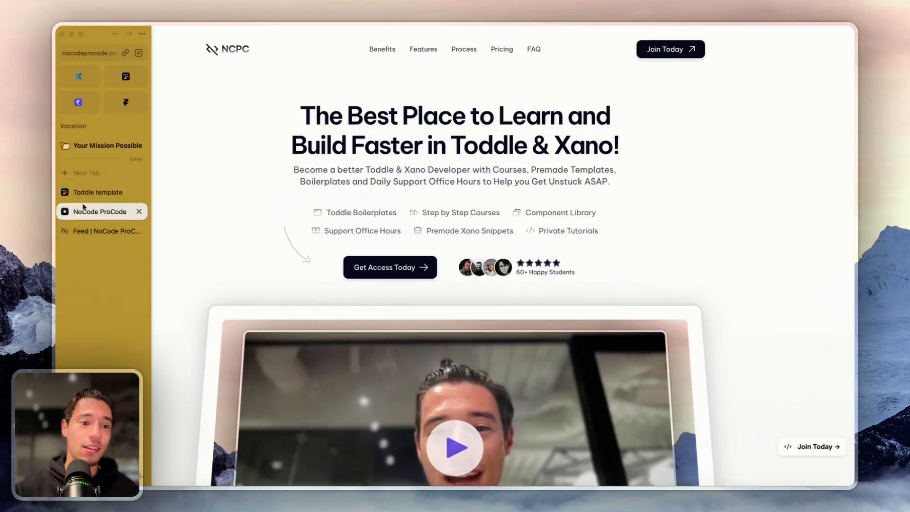
left_click(84, 231)
key("super+a")
key("BackSpace")
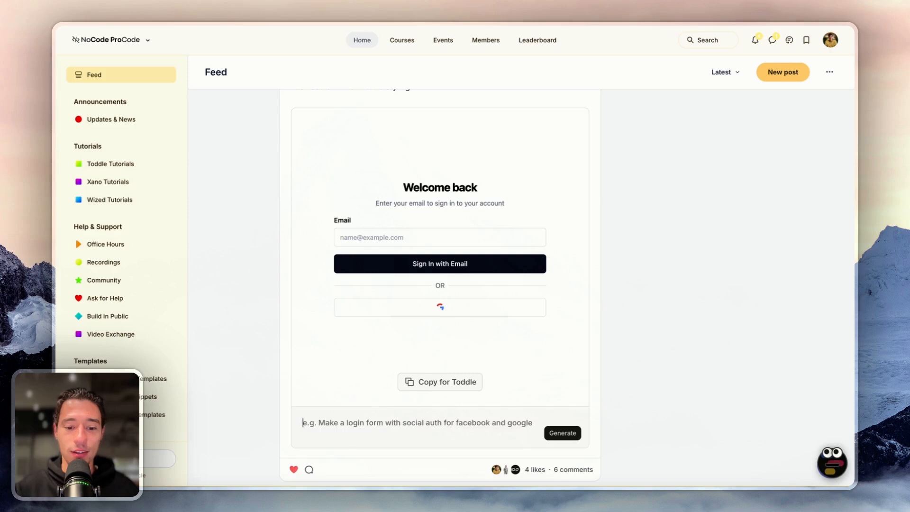
type("cu")
key("BackSpace")
key("BackSpace")
type("cu")
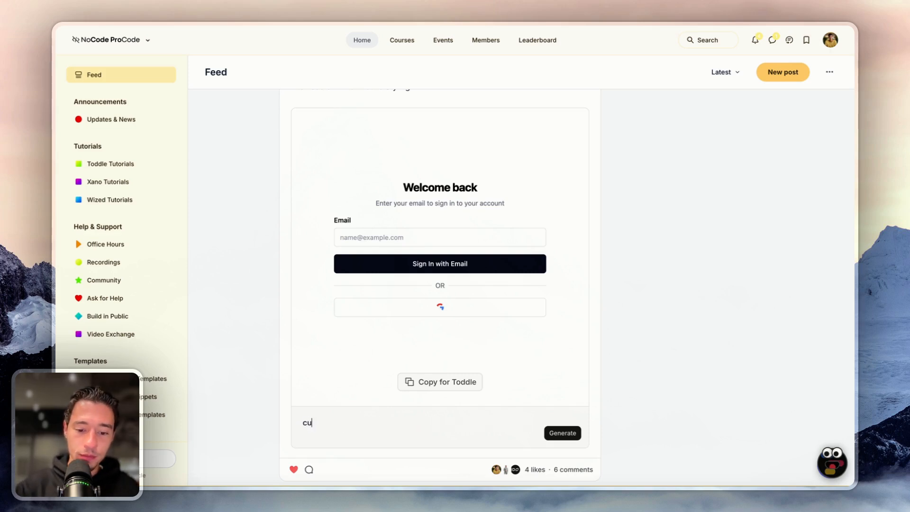
type("stom styled blue che")
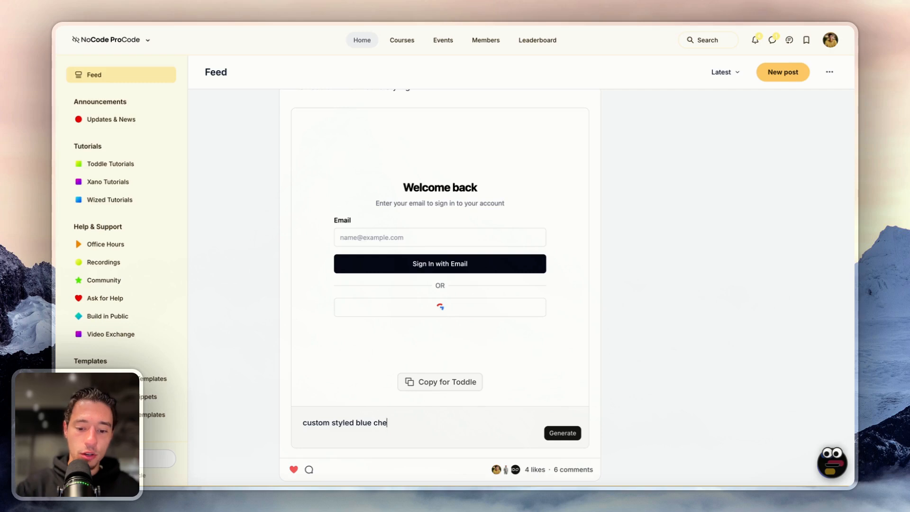
type("ckbox")
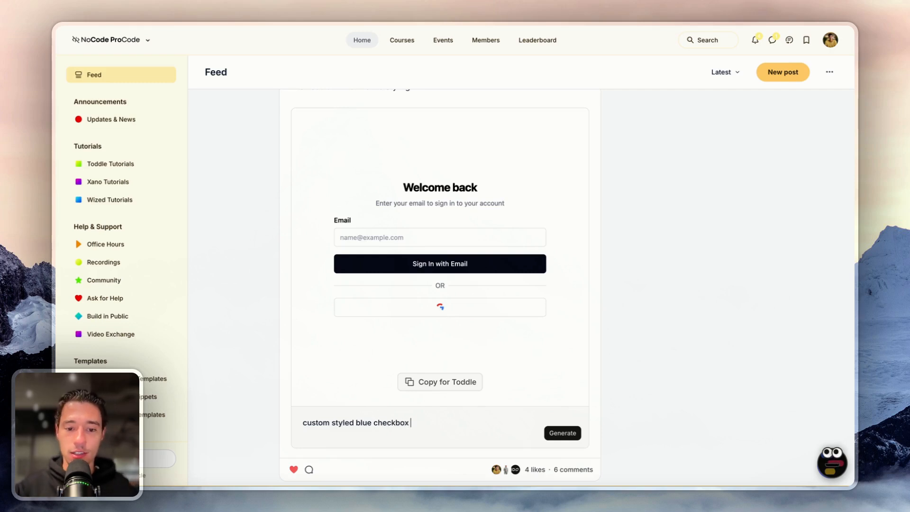
left_click(556, 432)
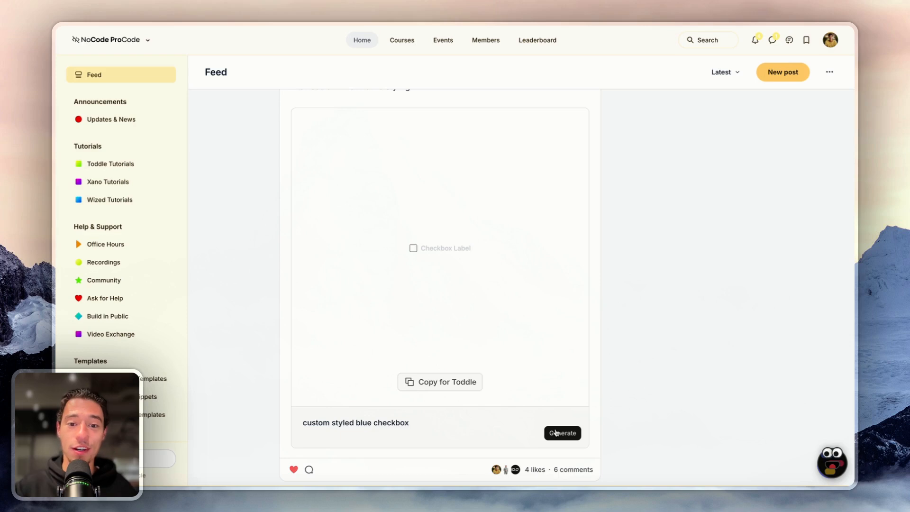
left_click(413, 250)
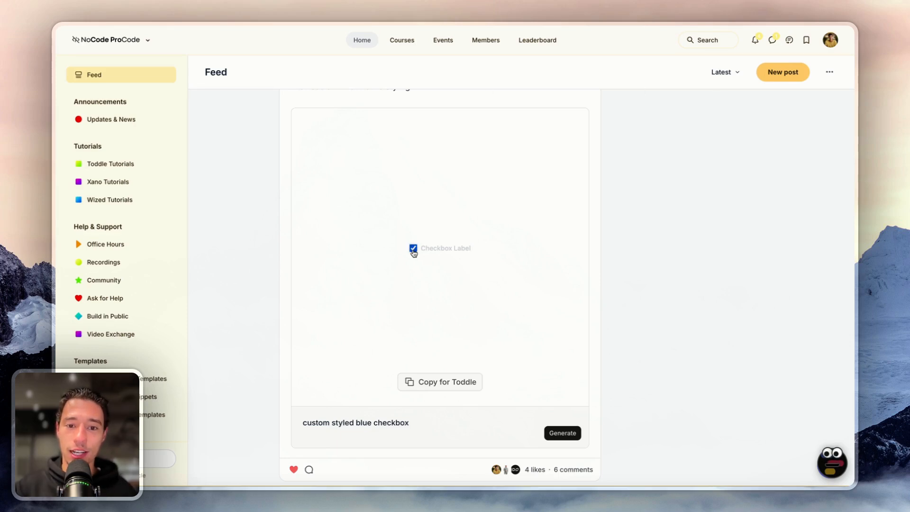
- Toggle the generated blue checkbox on and off repeatedly in the builder preview to check its two states
left_click(413, 249)
left_click(413, 249)
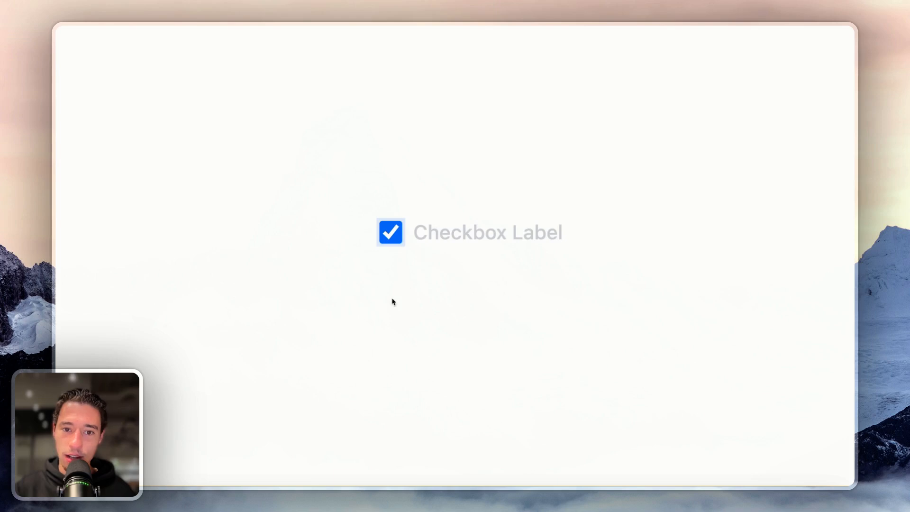
left_click(413, 248)
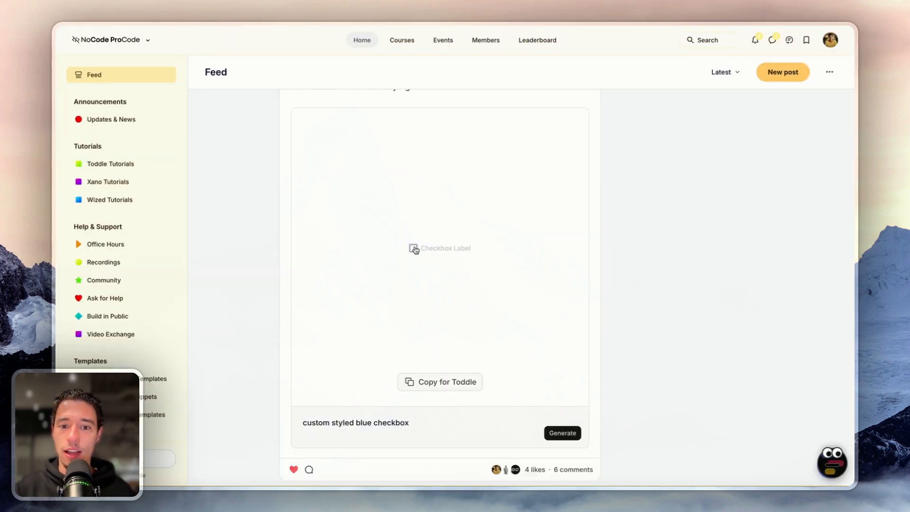
left_click(415, 248)
left_click(412, 248)
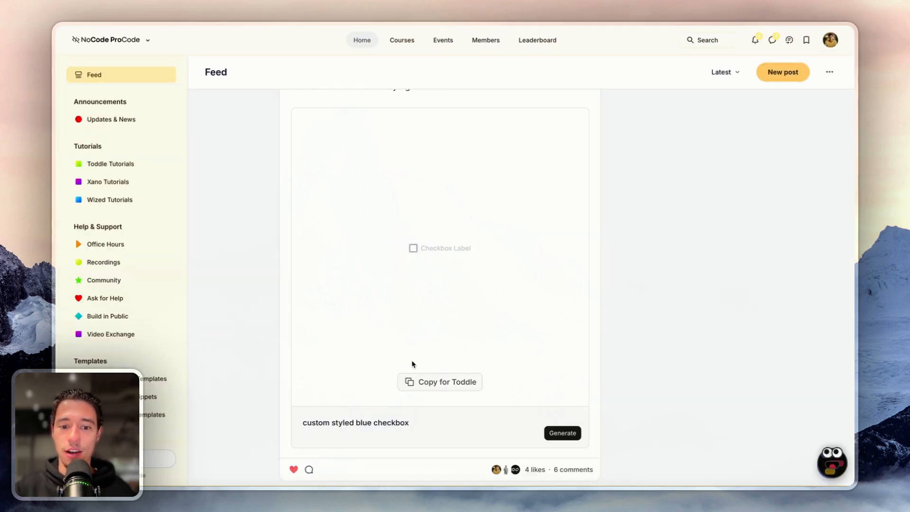
- Change the builder prompt to "custom styled checkbox", generate the component and tick it in the preview
double_click(398, 424)
key("BackSpace")
key("BackSpace")
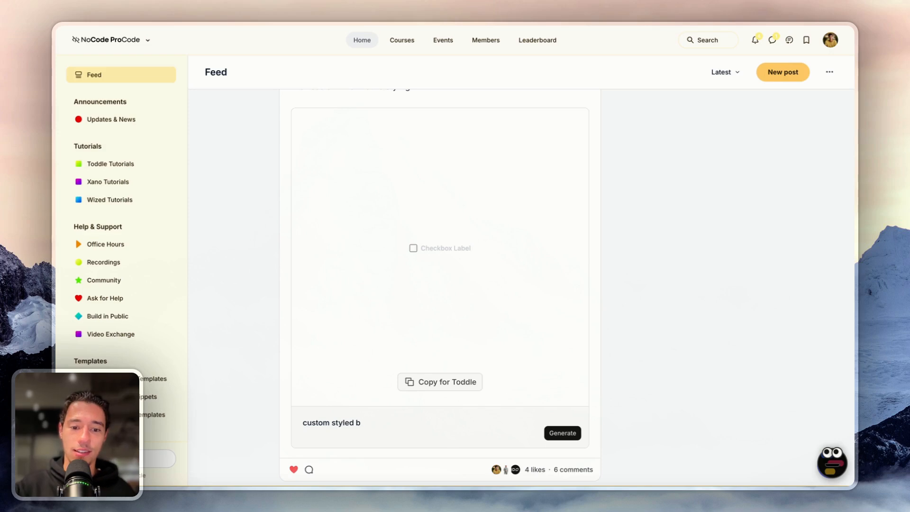
type("checkbox")
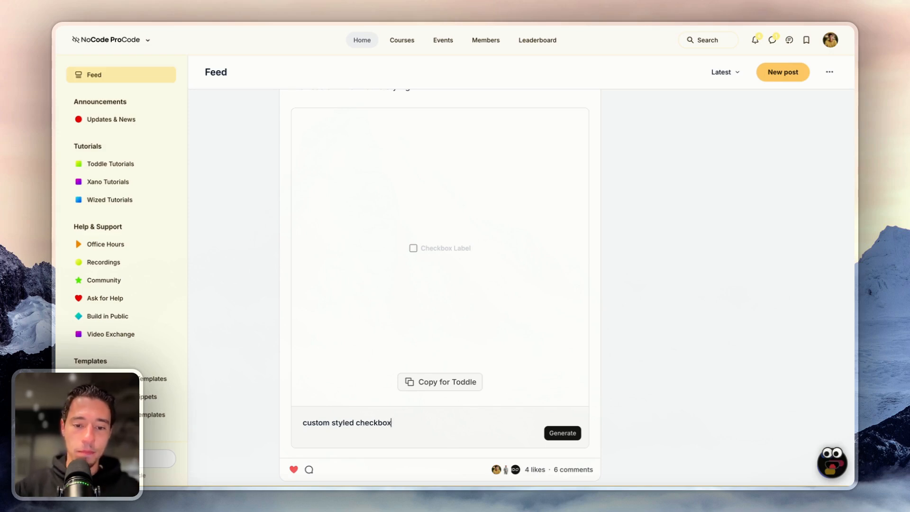
left_click(572, 433)
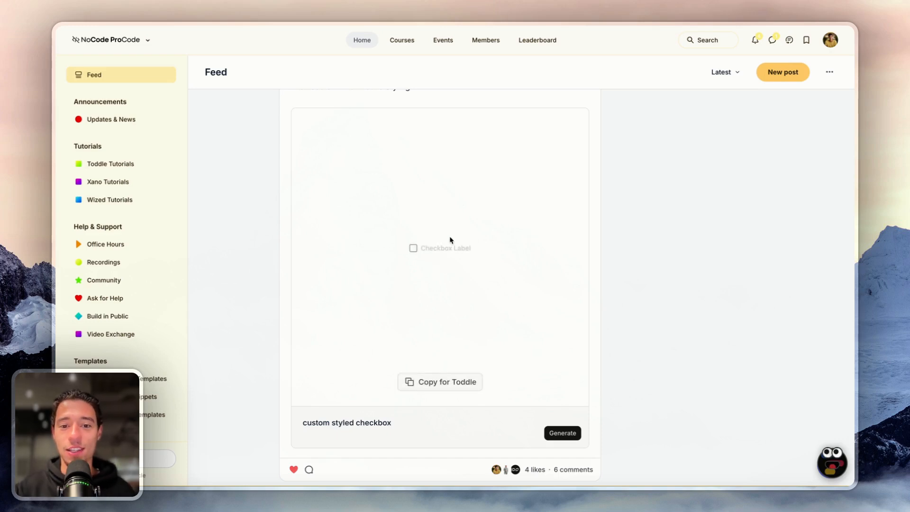
left_click(412, 249)
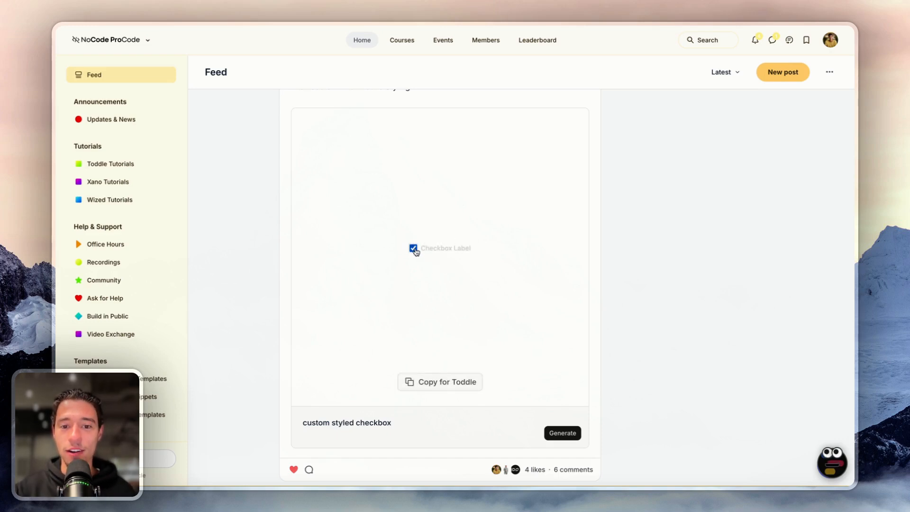
- Shorten the builder prompt to "custom checkbox", generate the component and try toggling its Remember me box in the preview
double_click(344, 423)
key("BackSpace")
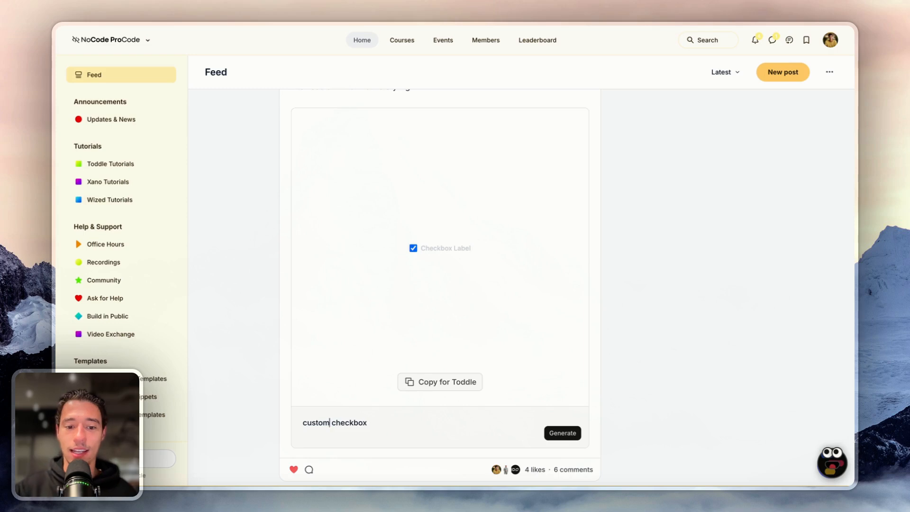
left_click(558, 440)
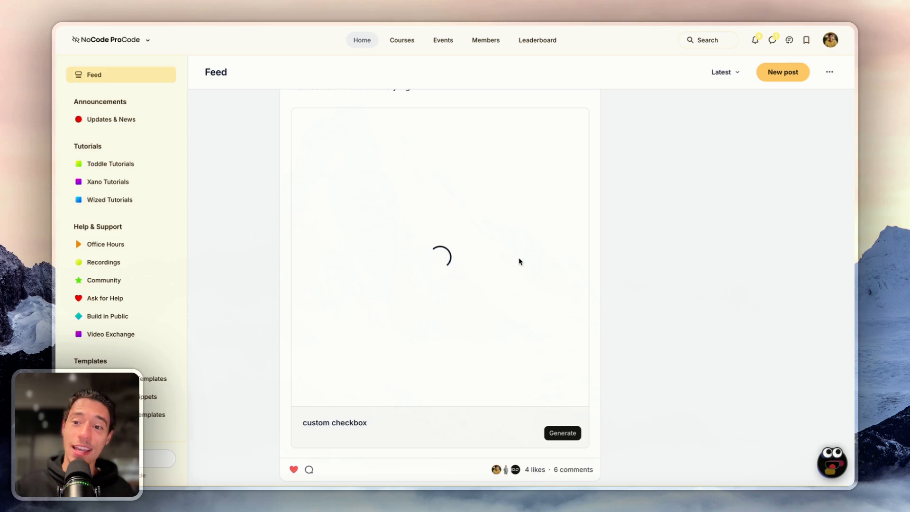
left_click(416, 250)
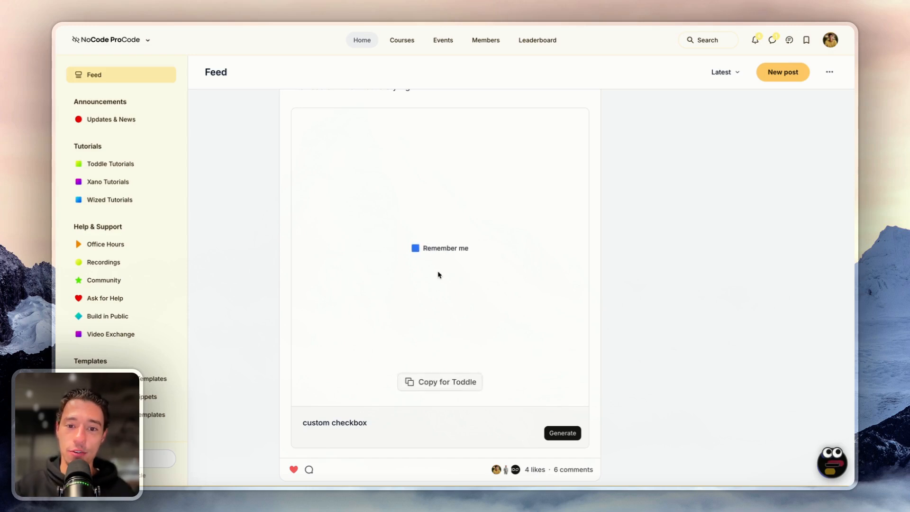
left_click(415, 250)
left_click(416, 248)
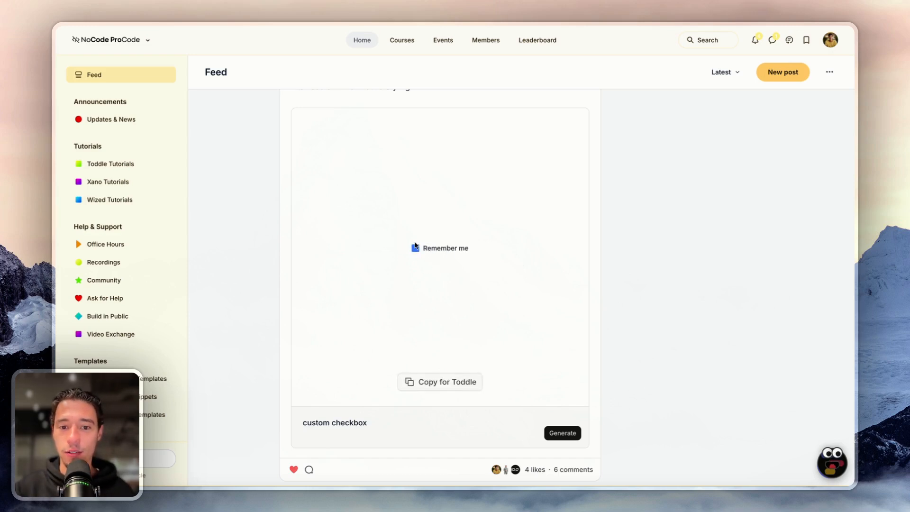
left_click(385, 422)
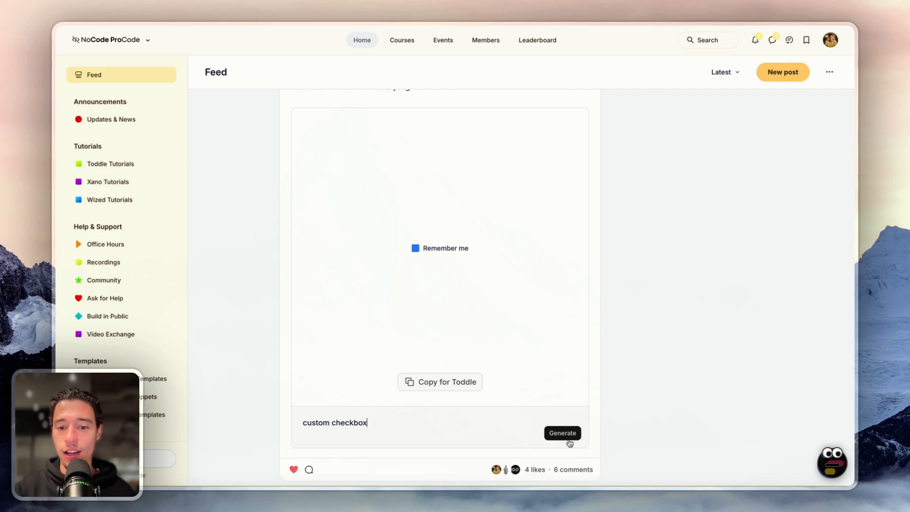
- Switch to the Toddle project and place the generated Remember me checkbox below the weather widget on HomePage
mouse_move(59, 90)
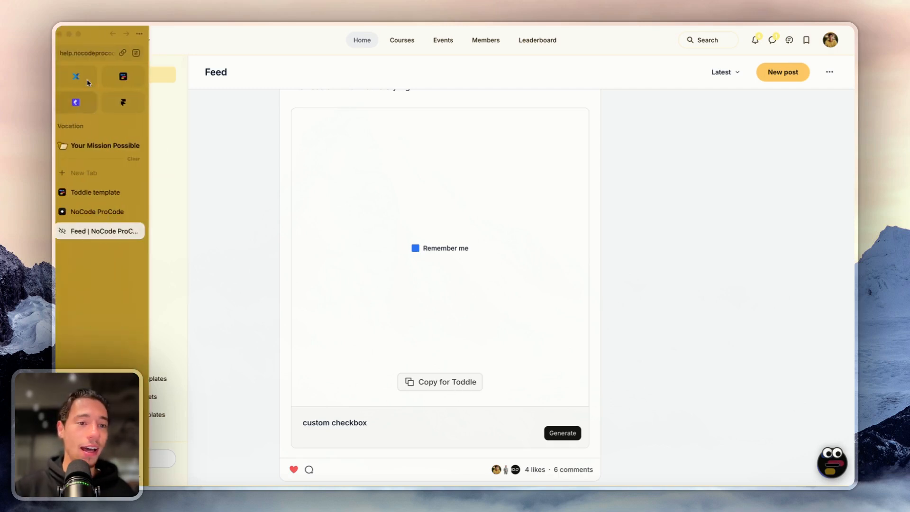
left_click(125, 77)
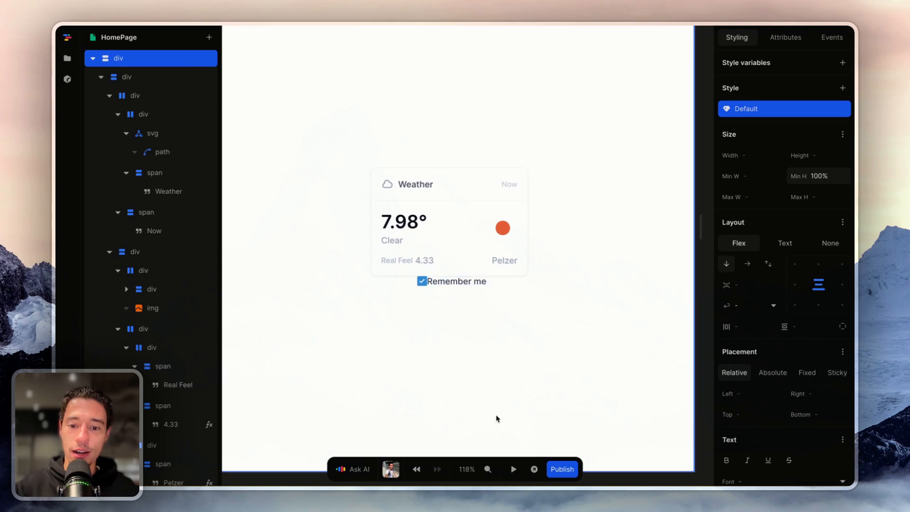
- Run and stop the page preview with the Remember me checkbox, and select the checkbox's checkmark svg in the editor
left_click(513, 468)
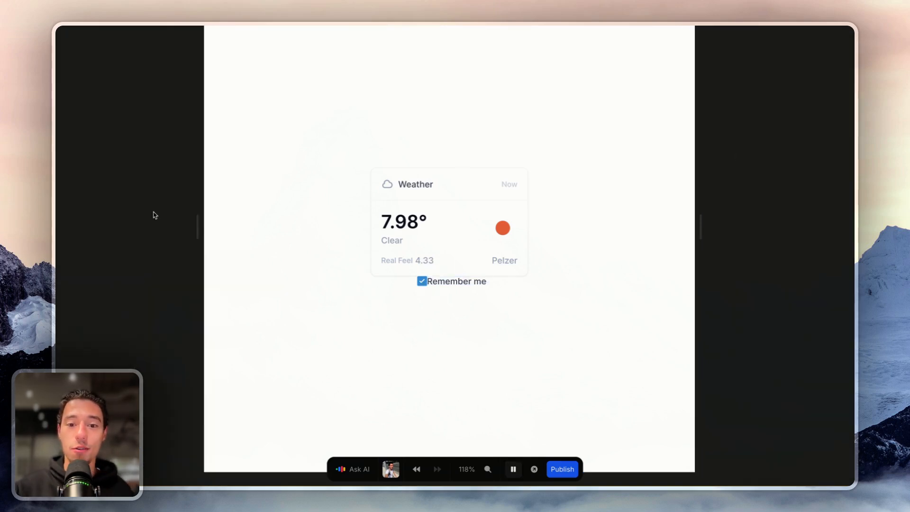
left_click(513, 469)
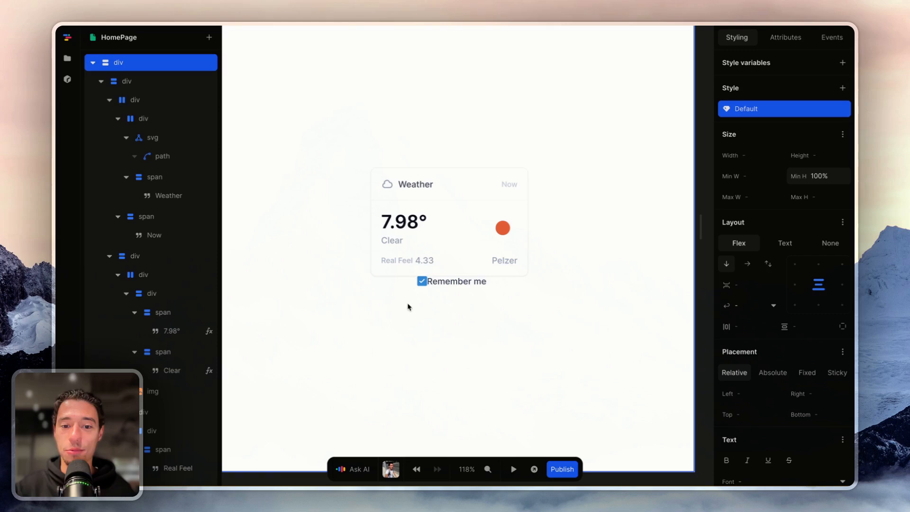
left_click(422, 282)
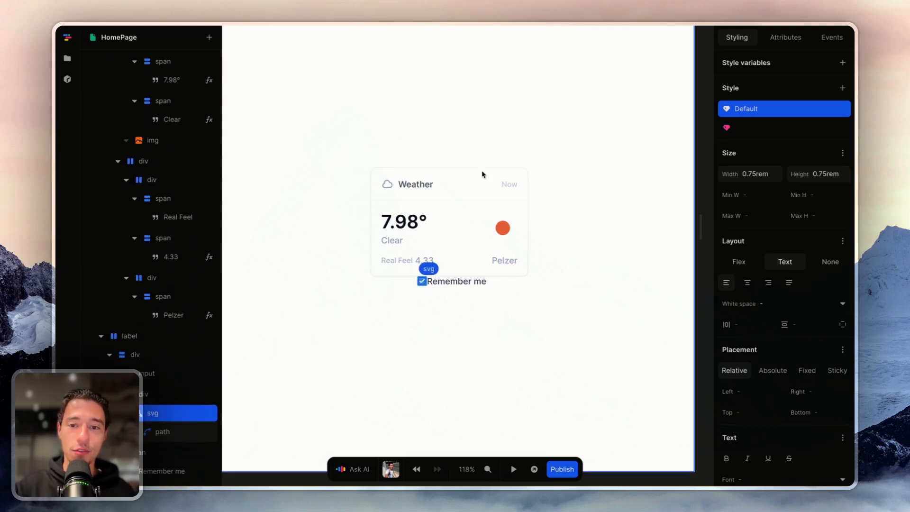
- Examine the default and unnamed style variants of the checkbox's svg and its parent div, including the div's background settings
left_click(777, 128)
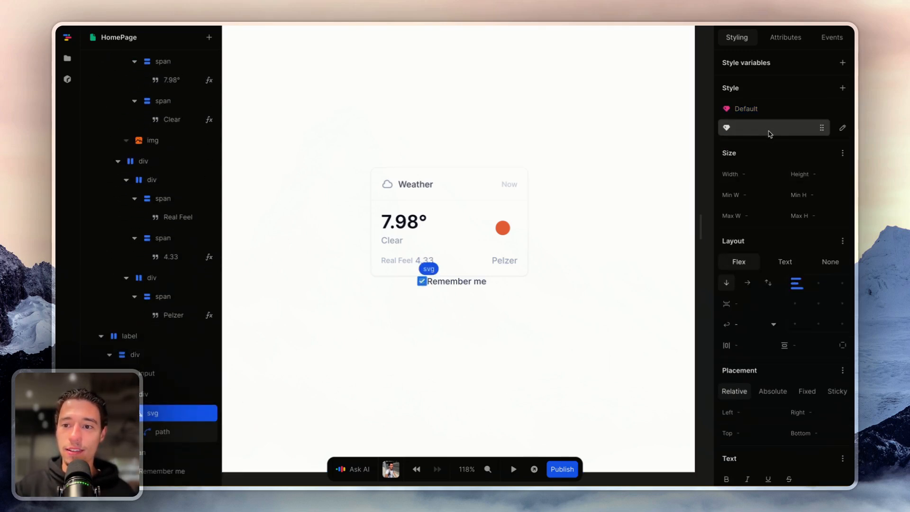
left_click(152, 394)
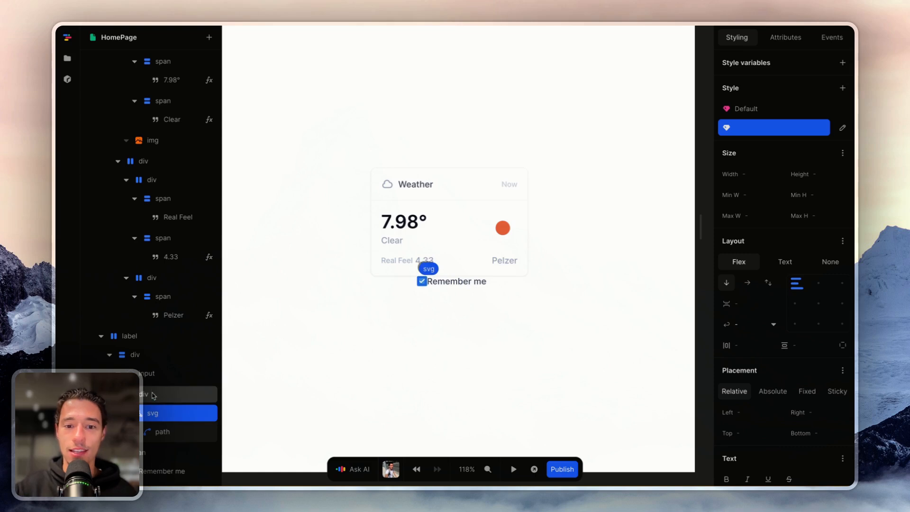
left_click(154, 413)
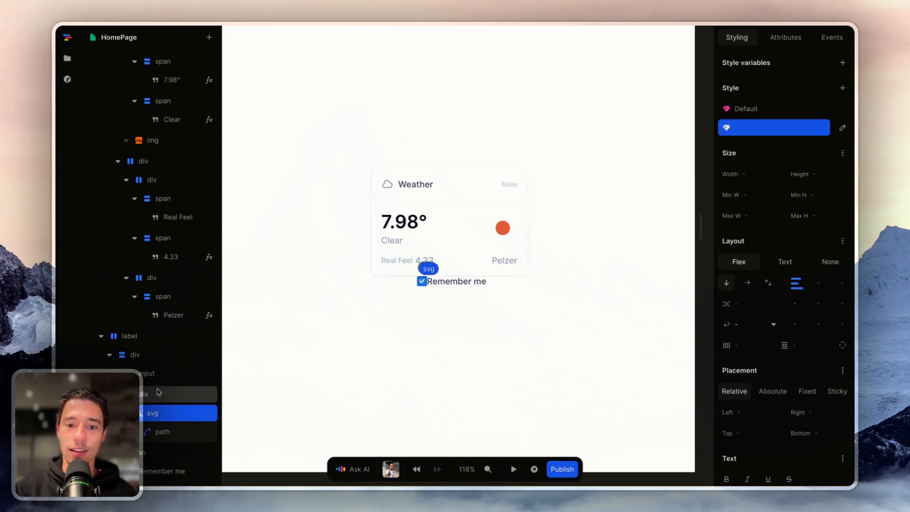
key("Up")
key("Up")
left_click(155, 410)
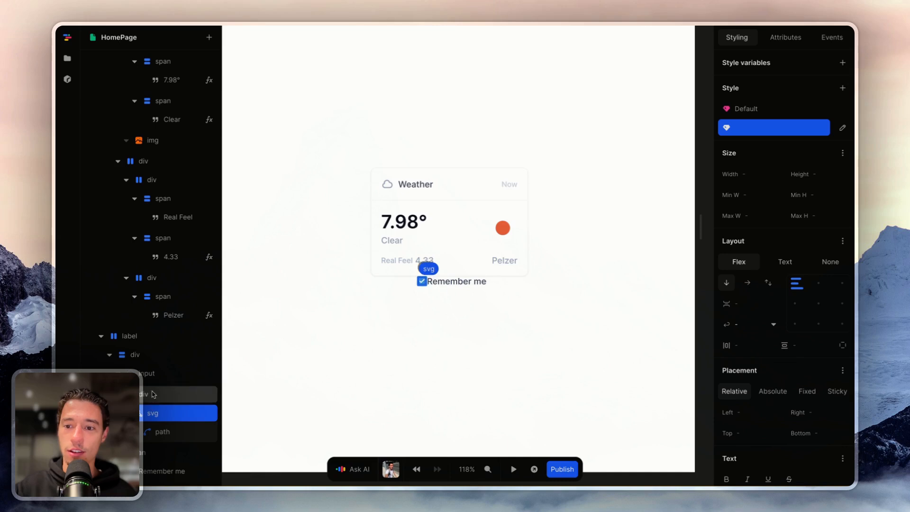
left_click(153, 394)
left_click(781, 109)
left_click(780, 127)
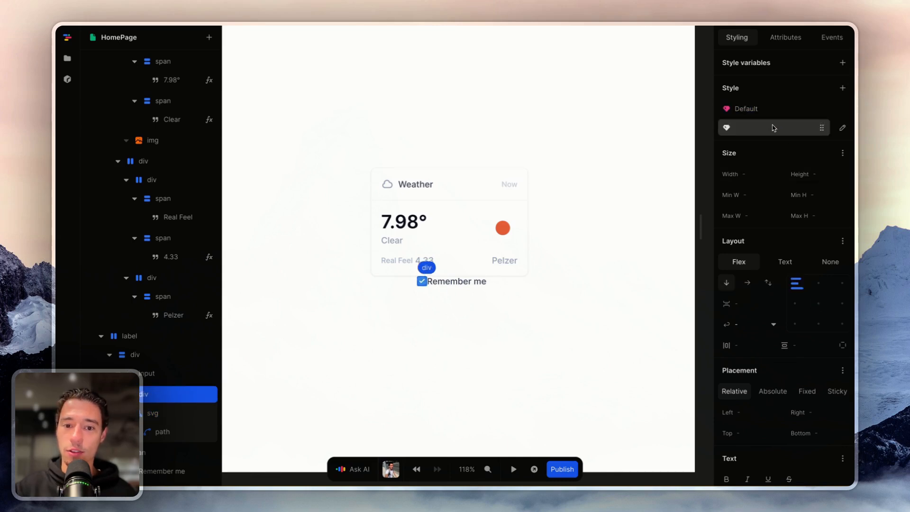
scroll(800, 191, "down", 5)
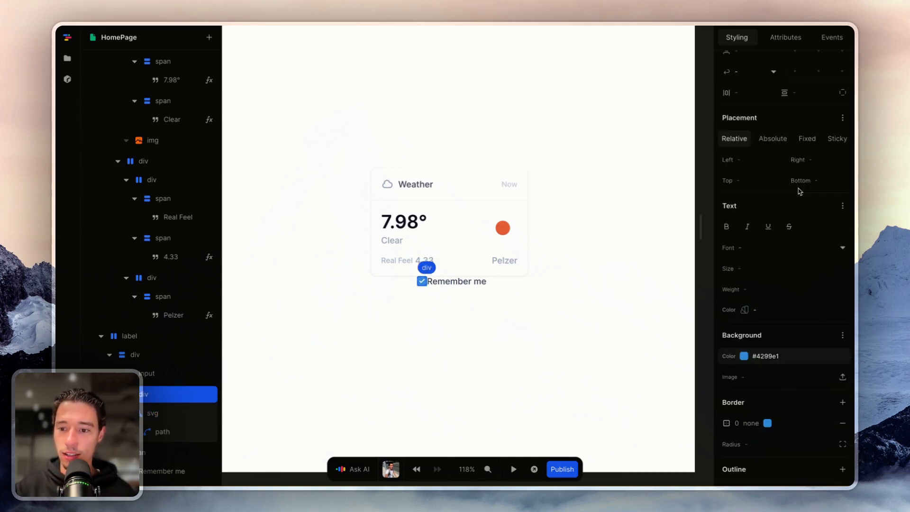
scroll(800, 192, "up", 5)
left_click(780, 110)
scroll(758, 148, "down", 4)
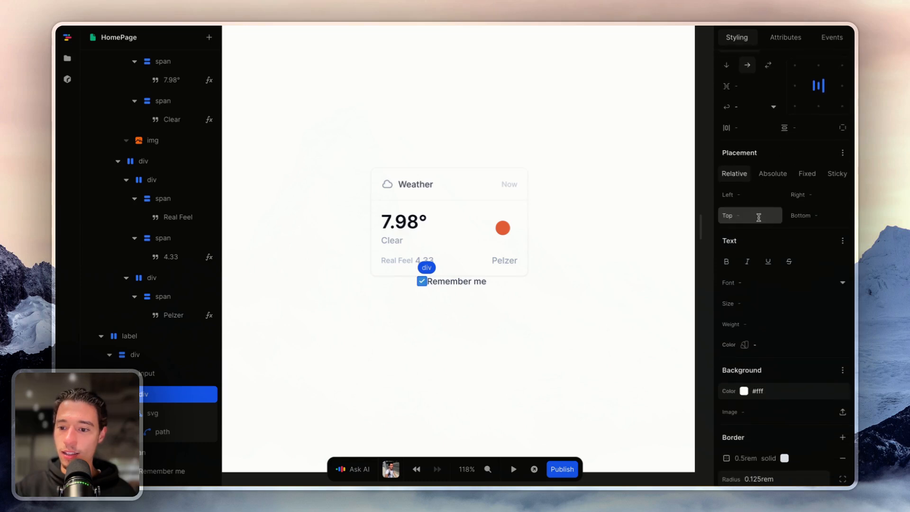
scroll(759, 216, "up", 5)
left_click(757, 129)
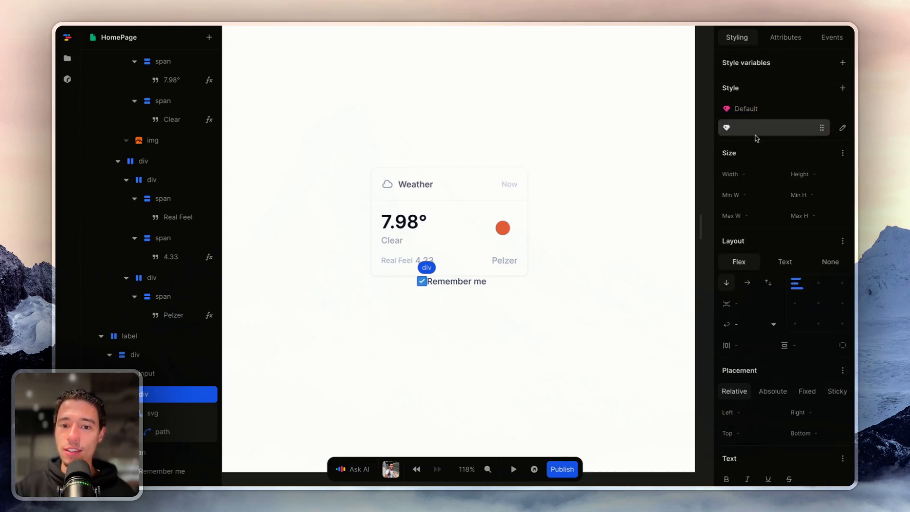
scroll(767, 322, "down", 5)
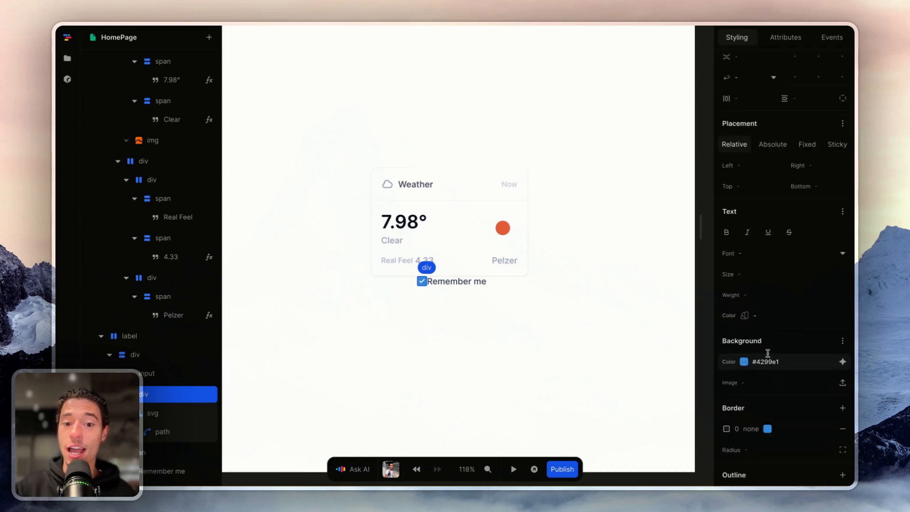
scroll(782, 285, "up", 5)
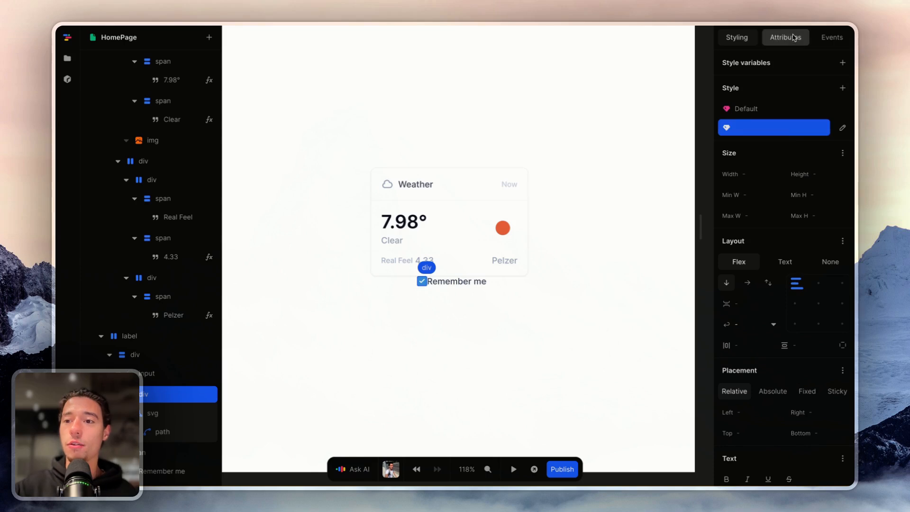
- Remove all existing classes from the checkbox's div, from w-4 through peer-checked:border-blue-500
left_click(793, 41)
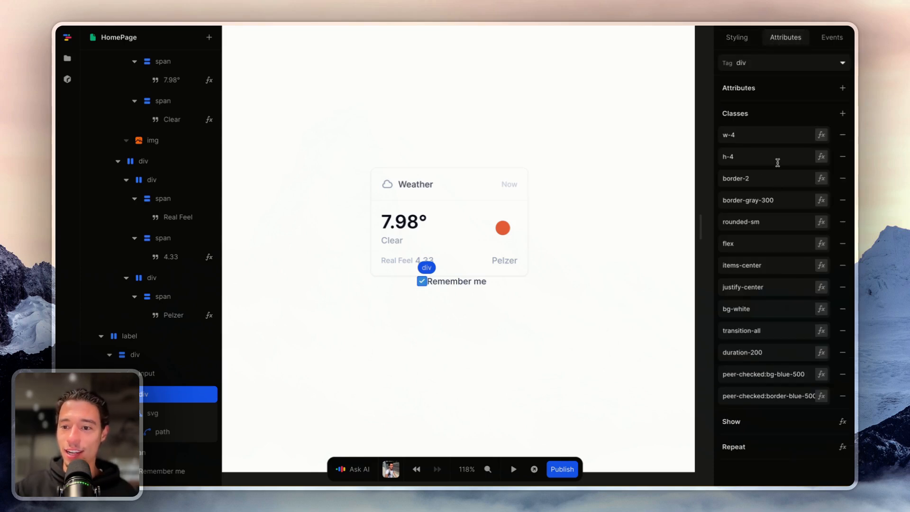
left_click(842, 135)
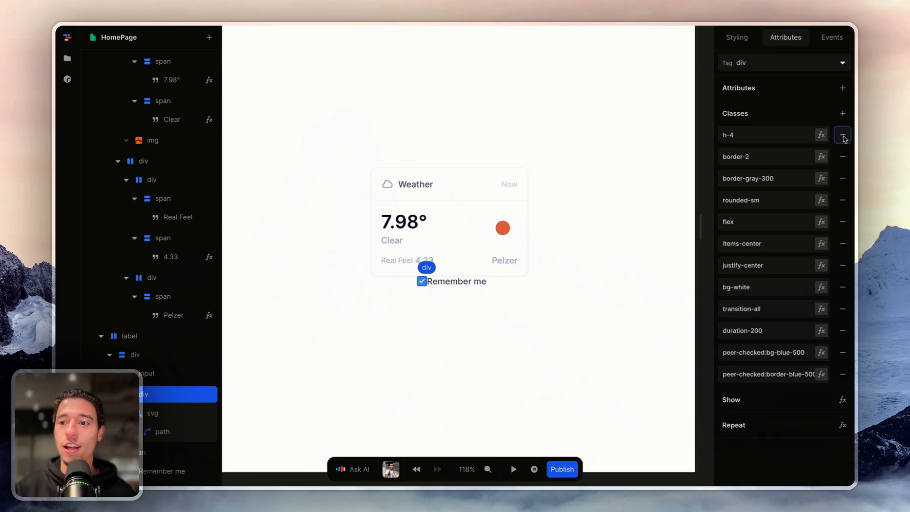
left_click(842, 135)
left_click(842, 135)
left_click(843, 135)
left_click(842, 135)
left_click(842, 135)
left_click(843, 136)
left_click(843, 136)
left_click(842, 136)
left_click(842, 136)
left_click(842, 136)
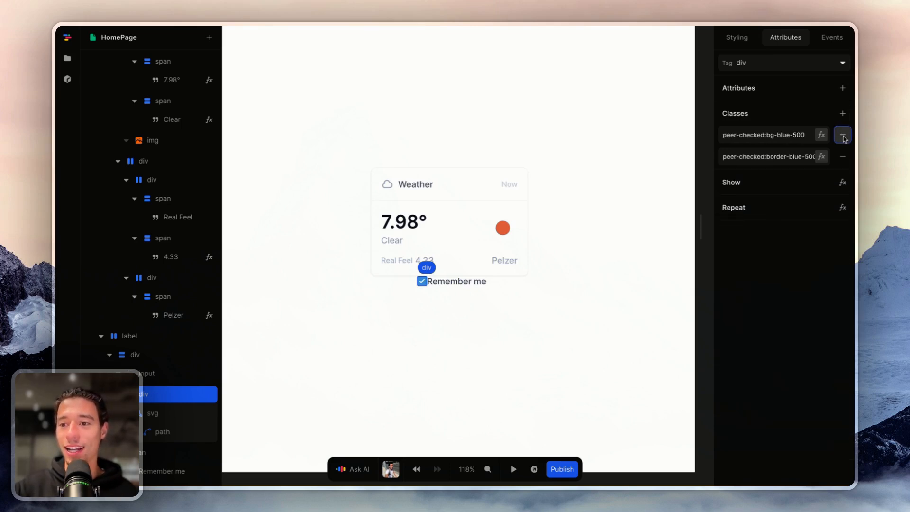
left_click(843, 136)
left_click(842, 136)
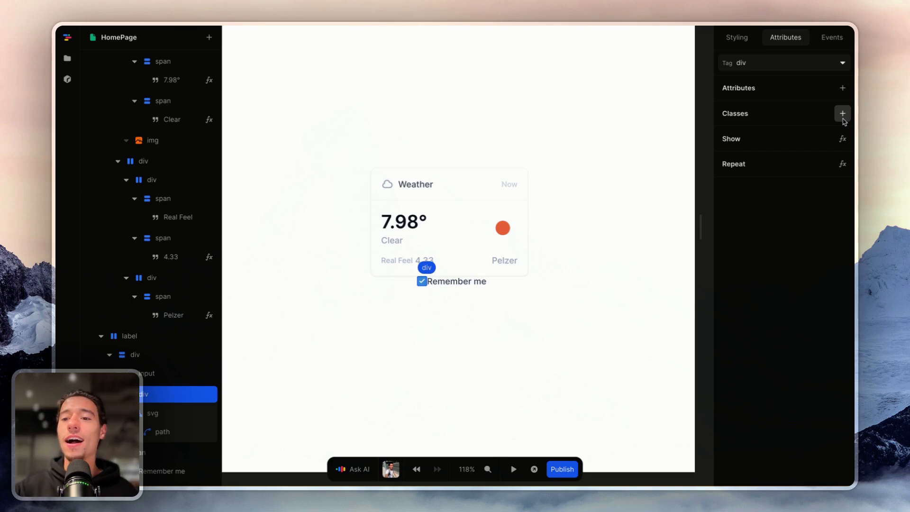
- Add a class named checked to the checkbox's div
left_click(843, 113)
double_click(767, 131)
type("c")
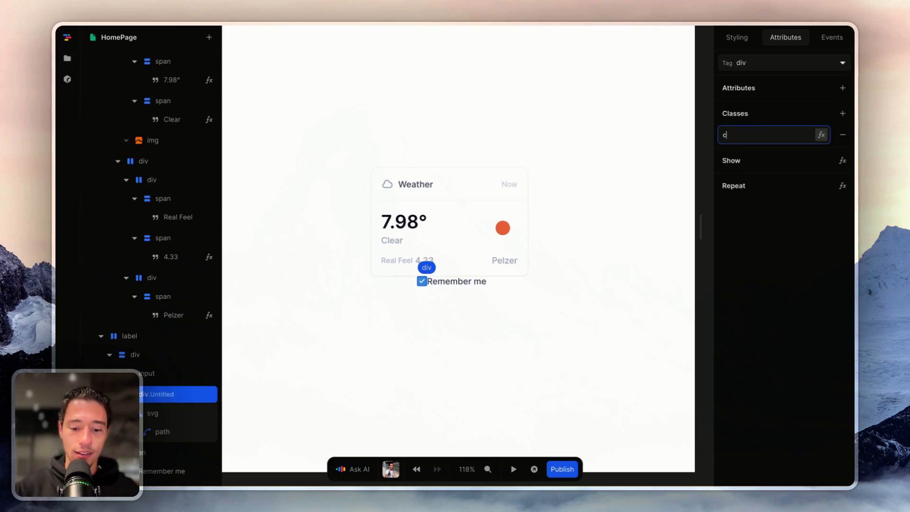
type("hecked")
key("Return")
- Make the checkbox div's unnamed style variant apply to the checked class
left_click(736, 37)
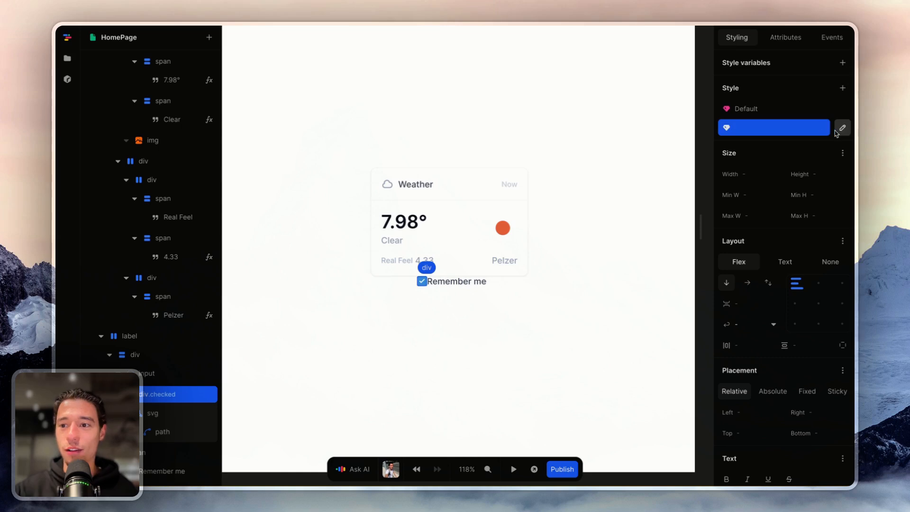
left_click(847, 126)
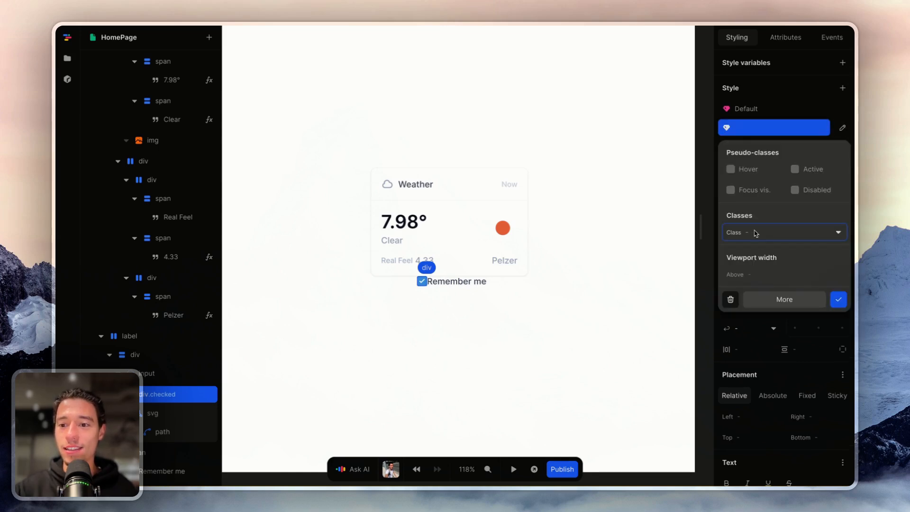
left_click(758, 232)
left_click(763, 248)
left_click(839, 299)
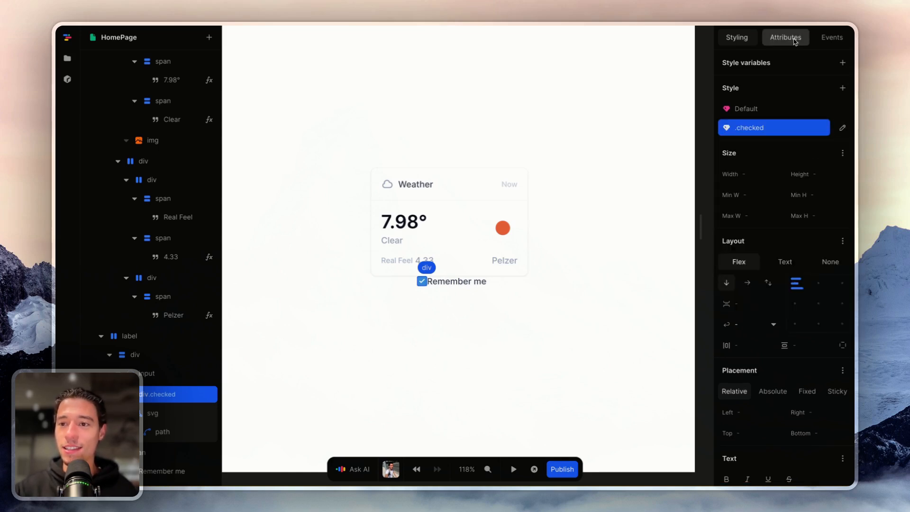
- Review the checkbox div's checked class and compare its default style with the .checked variant
left_click(788, 39)
left_click(605, 341)
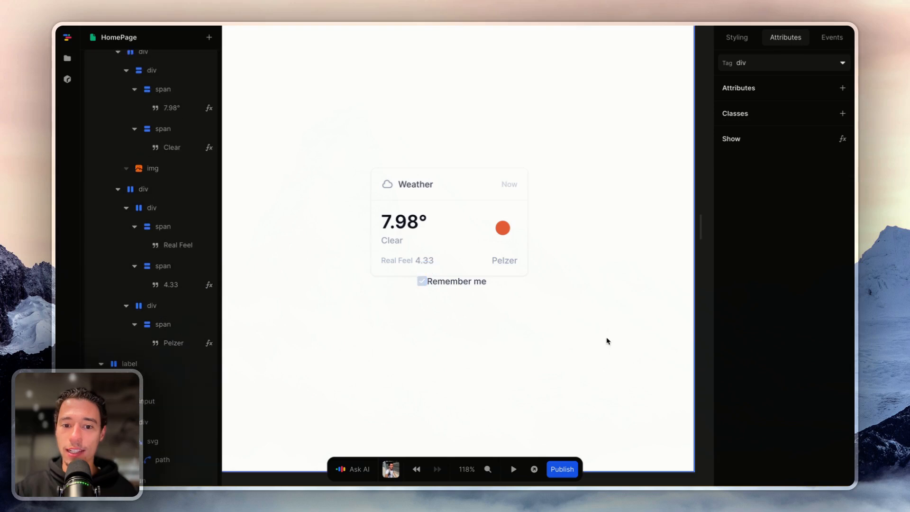
left_click(422, 281)
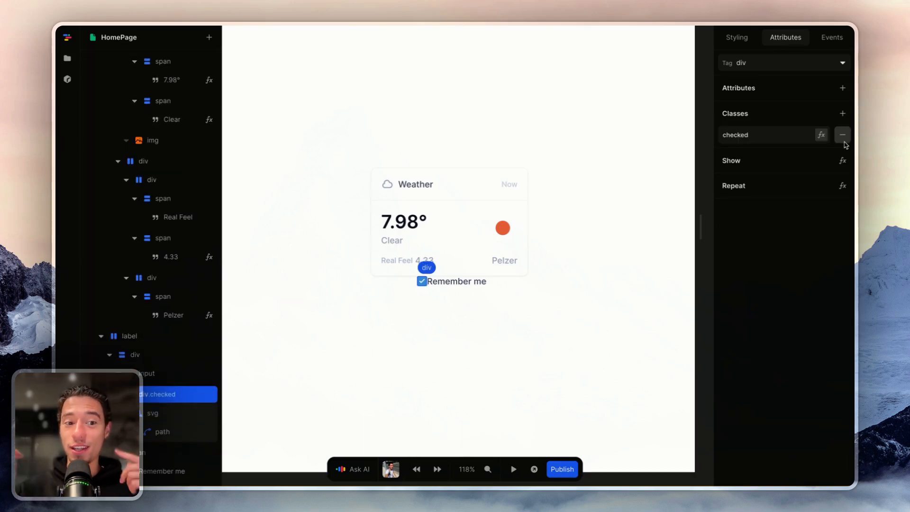
left_click(760, 136)
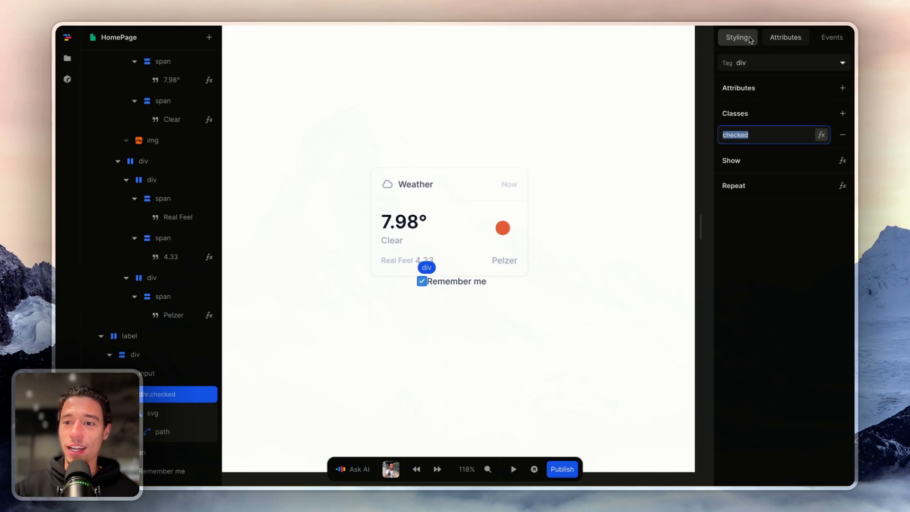
left_click(750, 40)
left_click(755, 111)
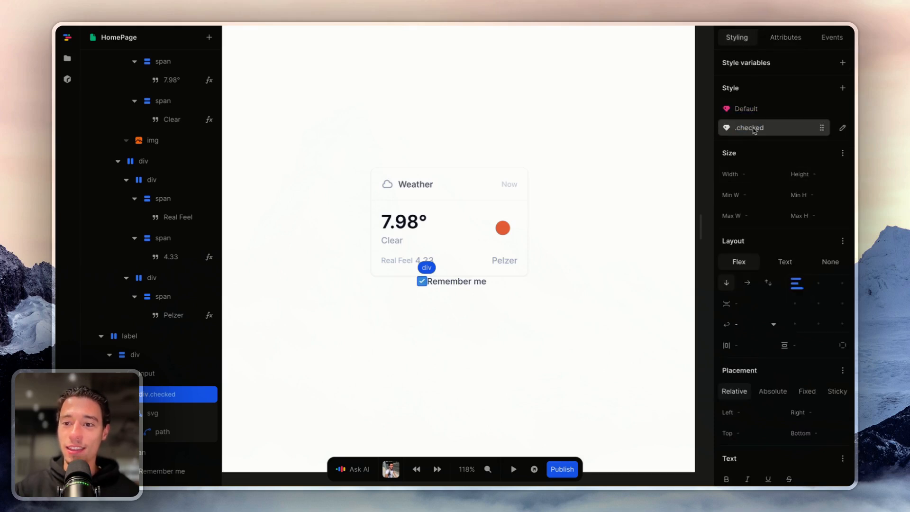
- Set the gap in the Remember me label's flex layout to 0.5rem
left_click(172, 355)
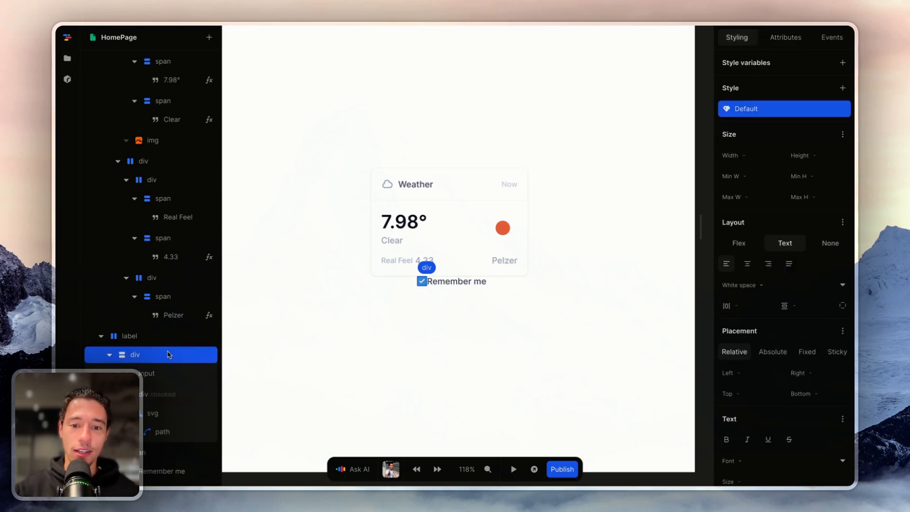
left_click(162, 336)
left_click(745, 286)
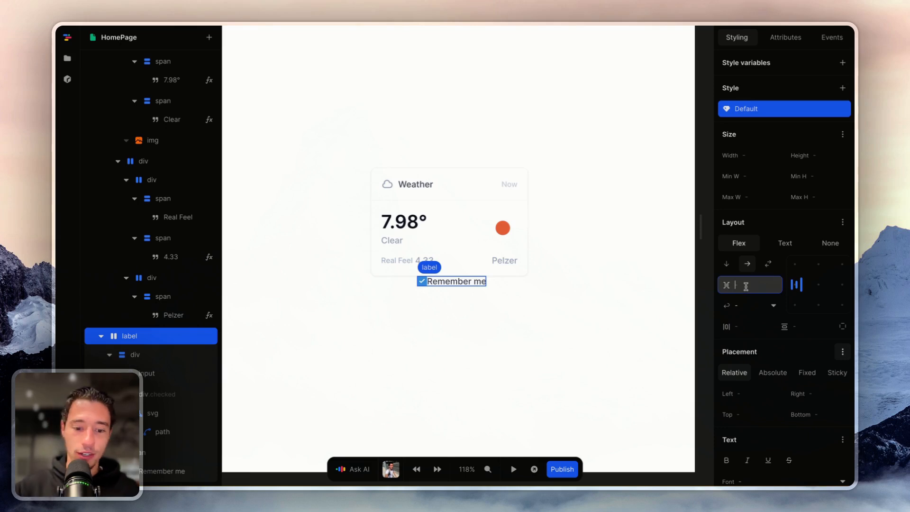
type("0.5rem")
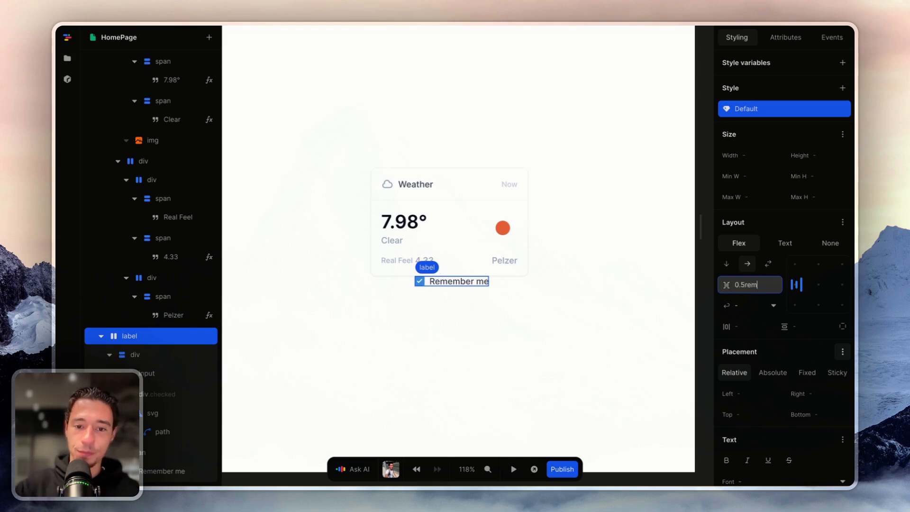
- Set the page's root div gap to 2rem and briefly preview the page
left_click(583, 351)
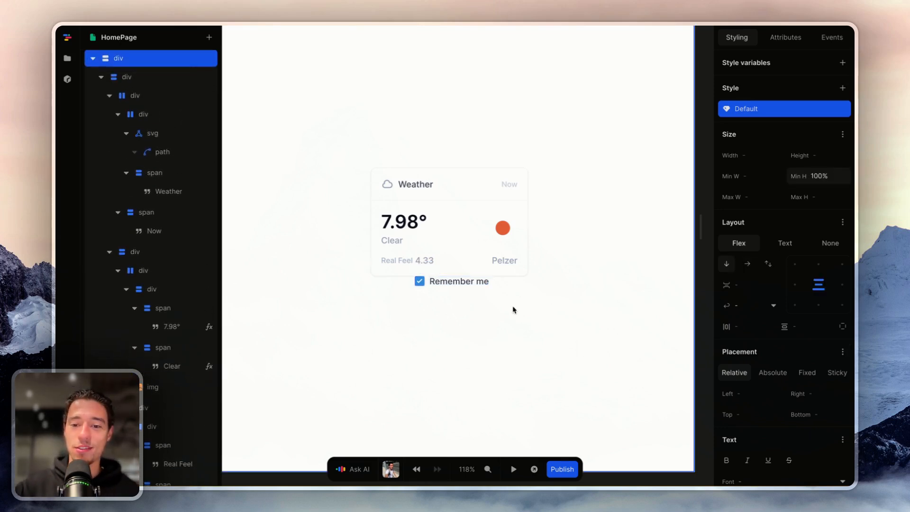
left_click(747, 285)
type("2rem")
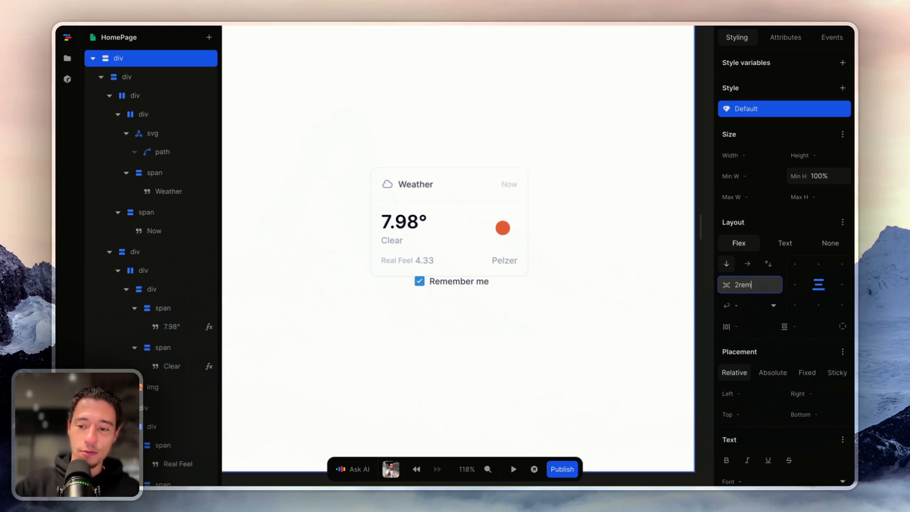
left_click(420, 290)
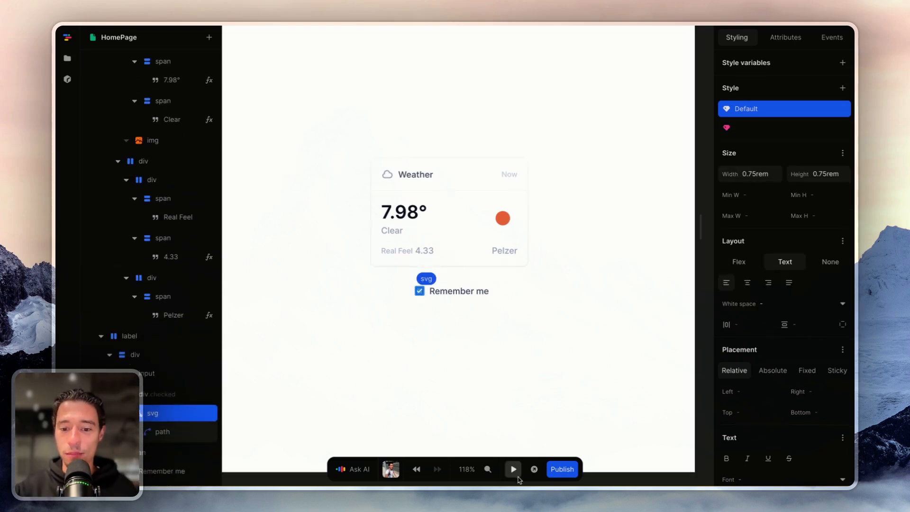
left_click(514, 470)
left_click(513, 469)
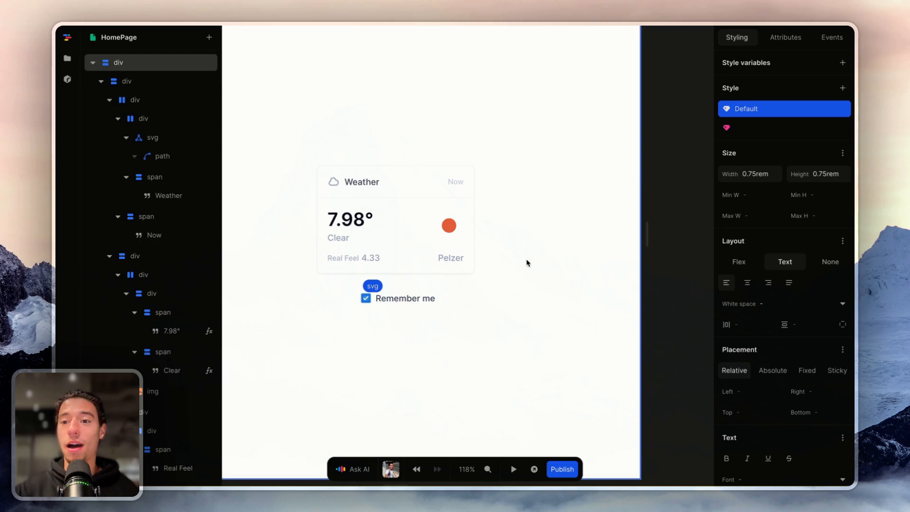
- Create a page variable named checked with the initial value false
left_click(684, 97)
left_click(842, 84)
double_click(671, 131)
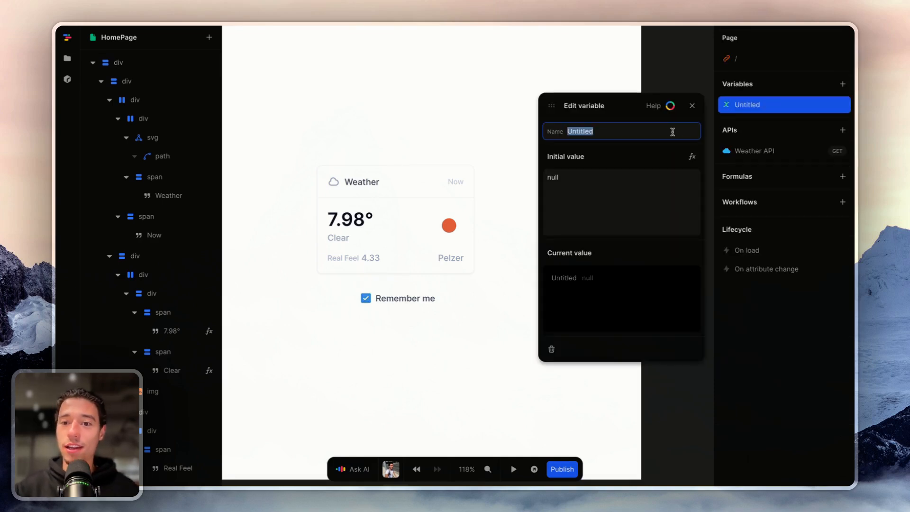
key("BackSpace")
type("checked")
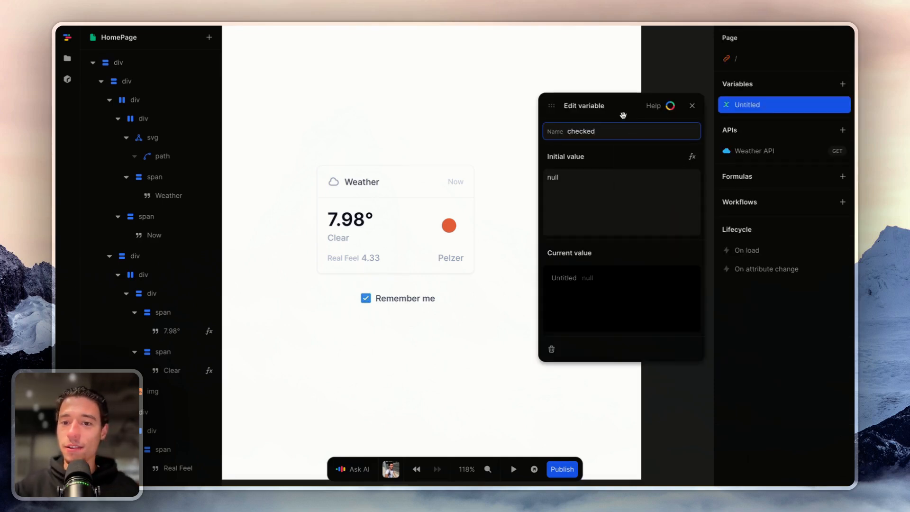
double_click(591, 176)
key("BackSpace")
type("fals")
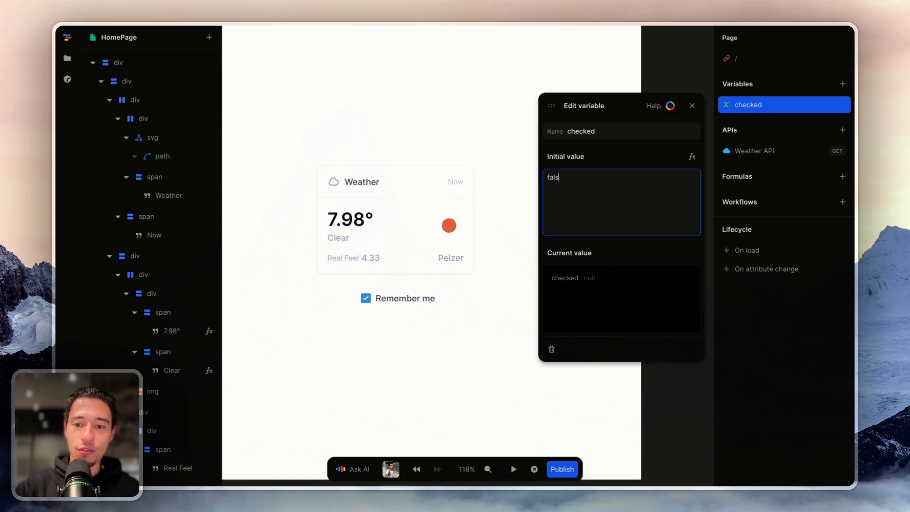
type("e")
left_click(611, 150)
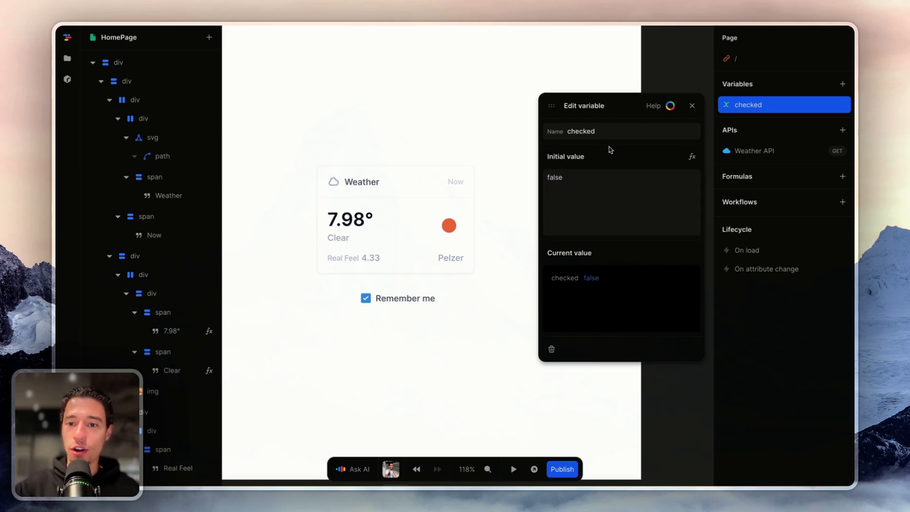
left_click(692, 105)
- Select the Remember me checkbox's checked div and start a formula for its checked class using the checked variable
left_click(366, 298)
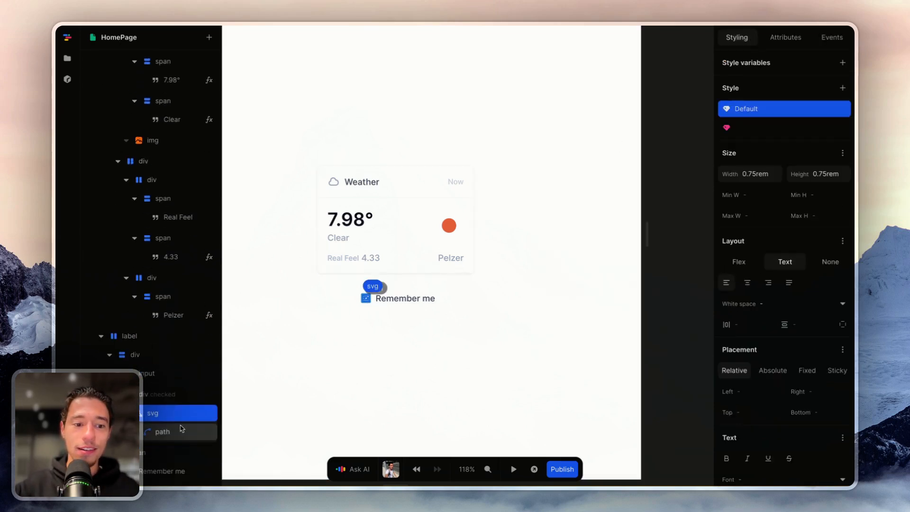
left_click(165, 401)
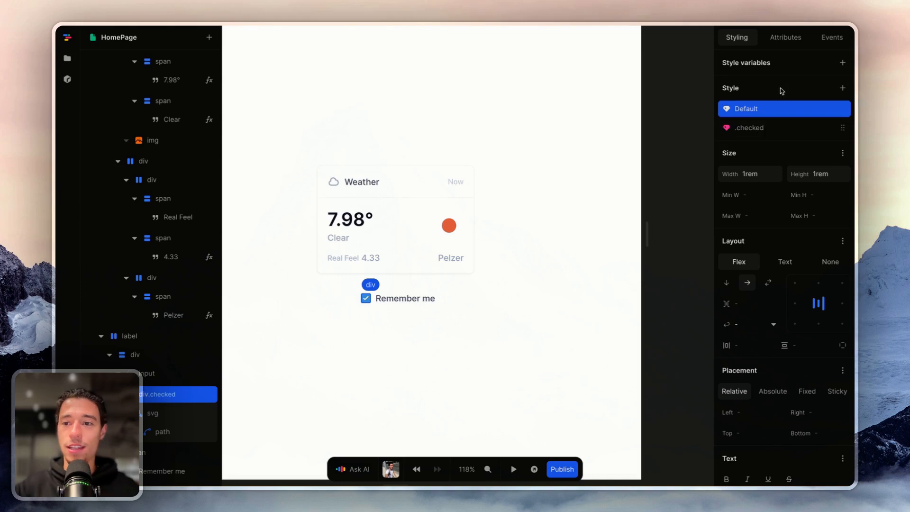
left_click(783, 36)
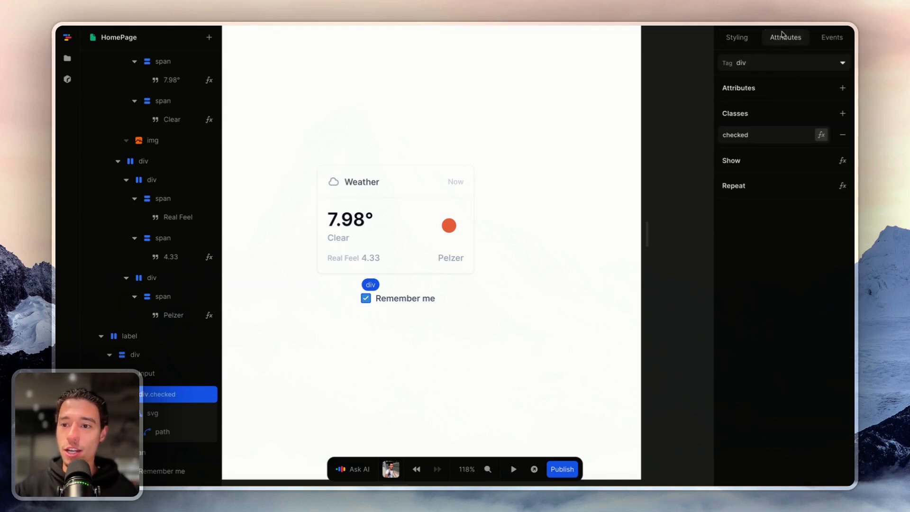
left_click(821, 135)
left_click(348, 292)
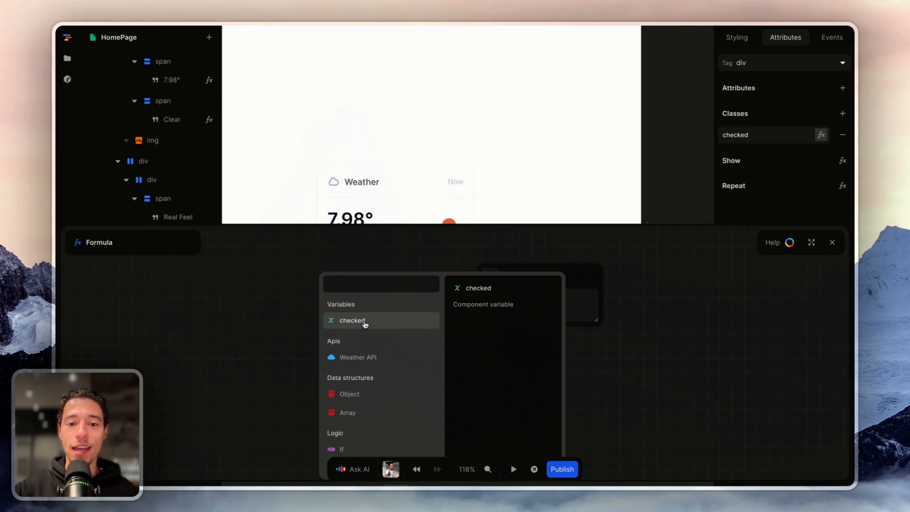
left_click(365, 324)
- Compare the variable to true with an Equals formula in the class condition, and briefly preview the page
left_click(442, 280)
type("ew")
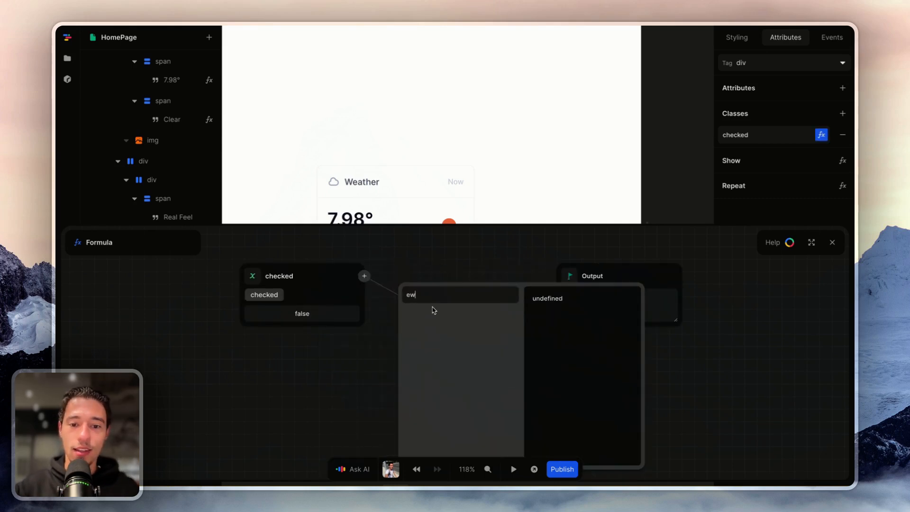
key("BackSpace")
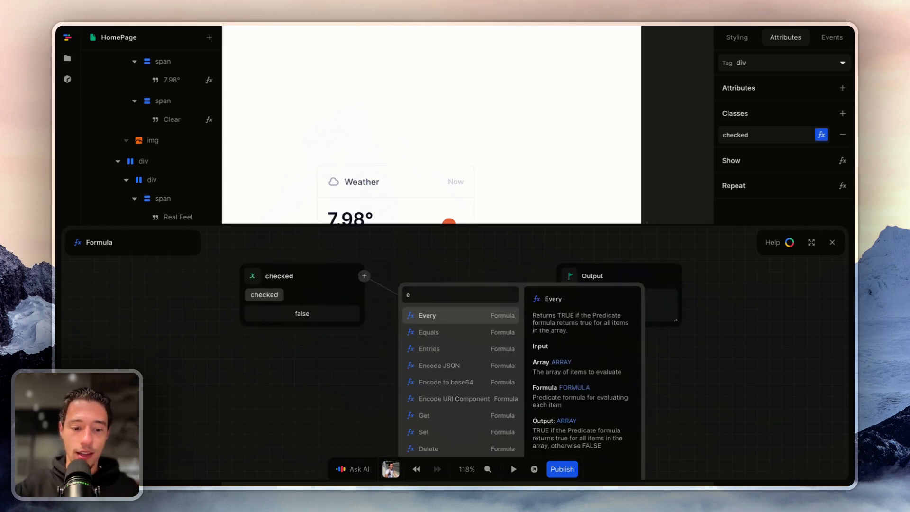
left_click(445, 332)
left_click(445, 322)
type("true")
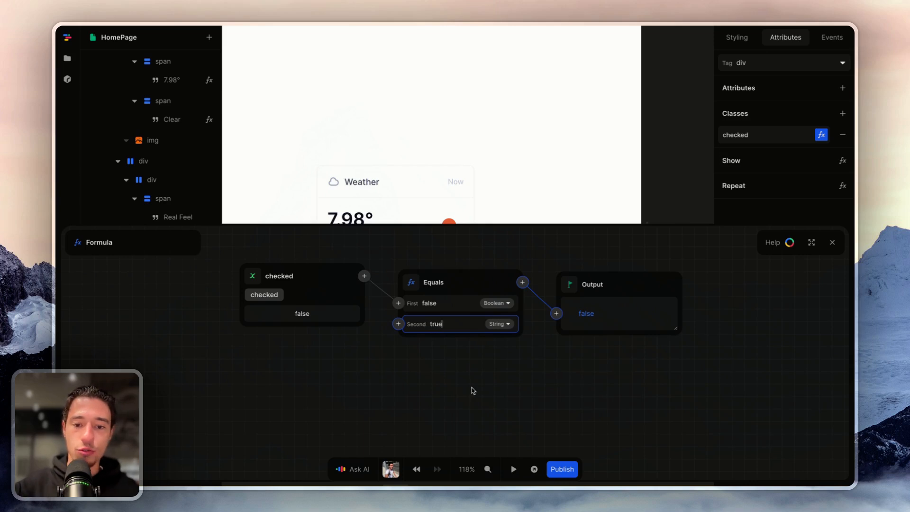
key("Return")
left_click(831, 243)
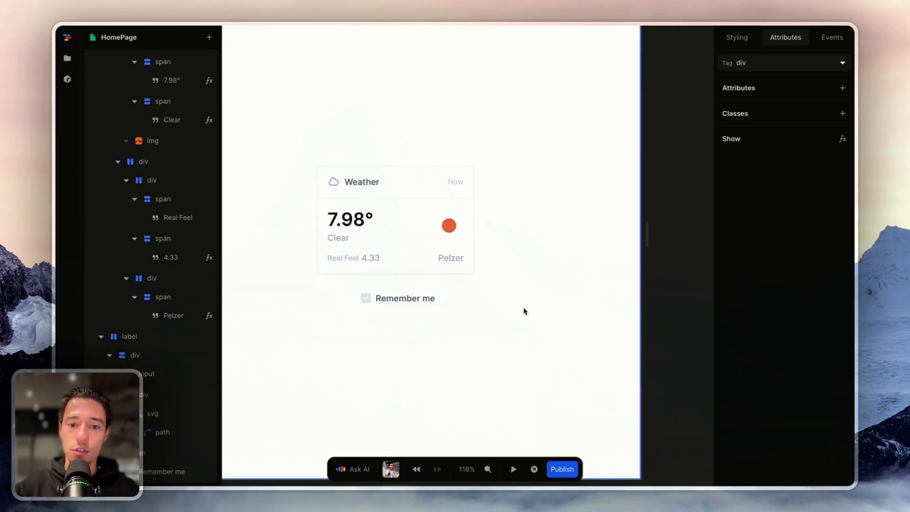
left_click(513, 468)
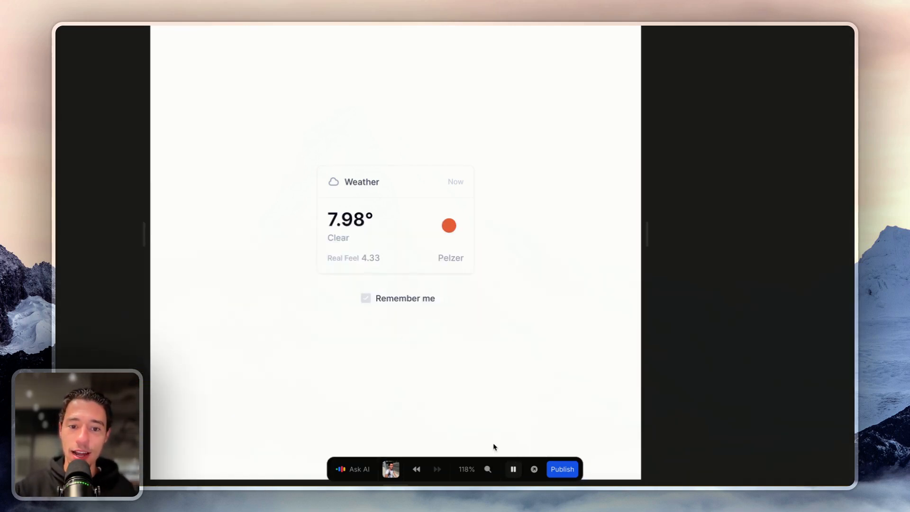
left_click(513, 469)
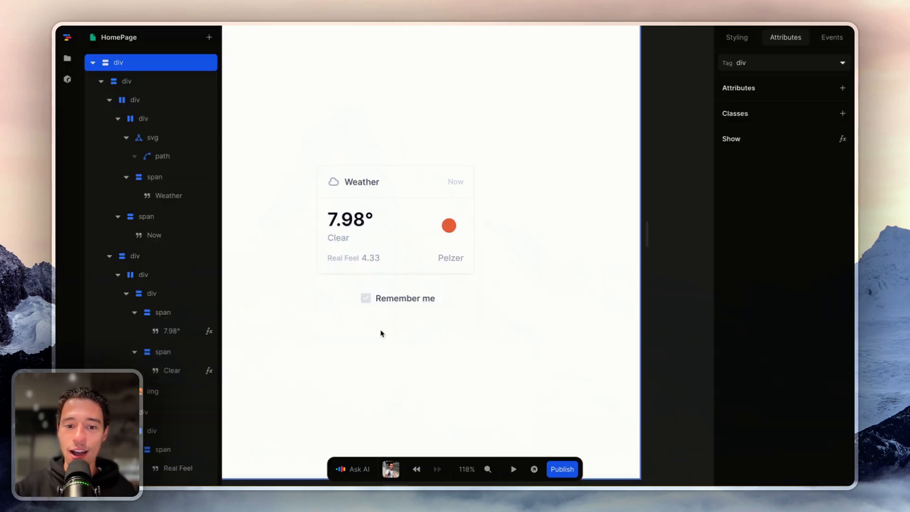
- Select the checkbox's input element and add an attribute named checked
left_click(369, 301)
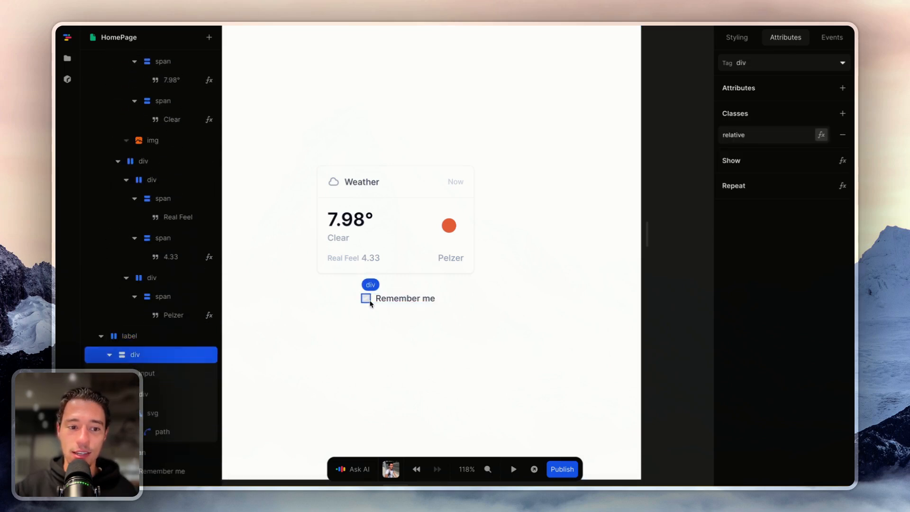
left_click(138, 372)
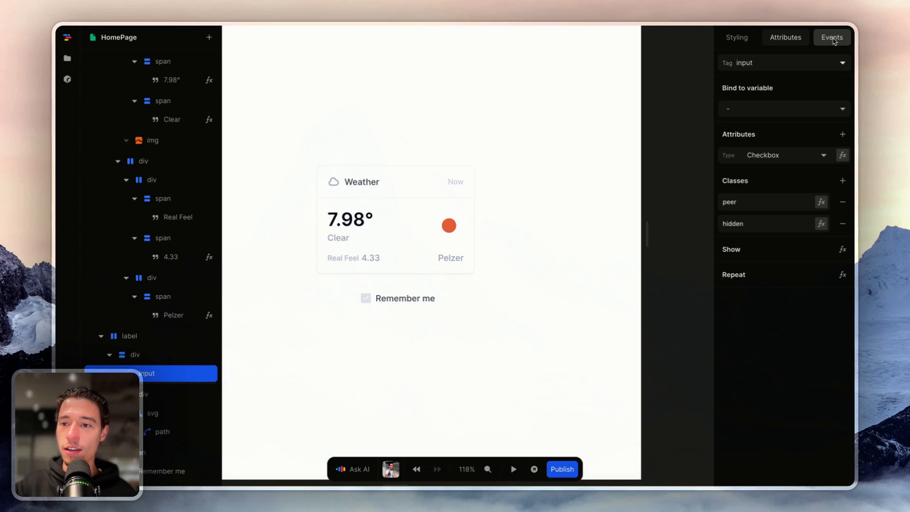
left_click(772, 115)
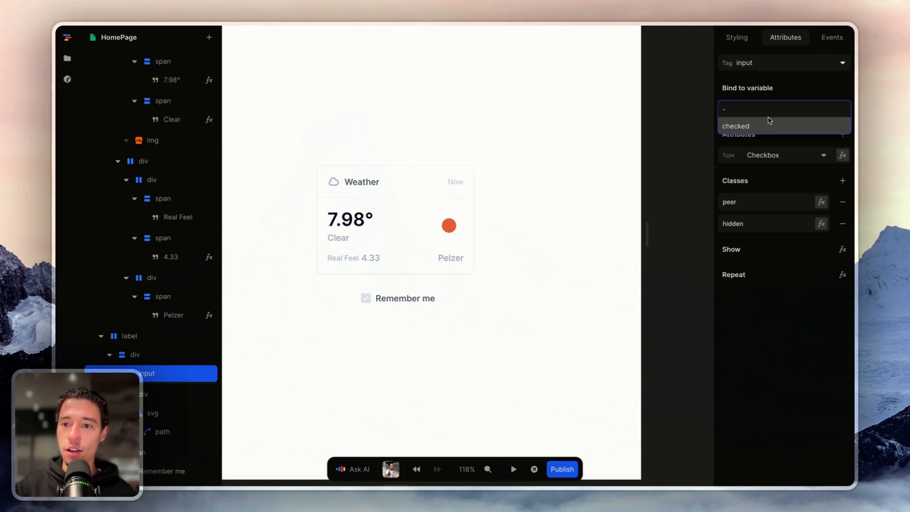
left_click(808, 88)
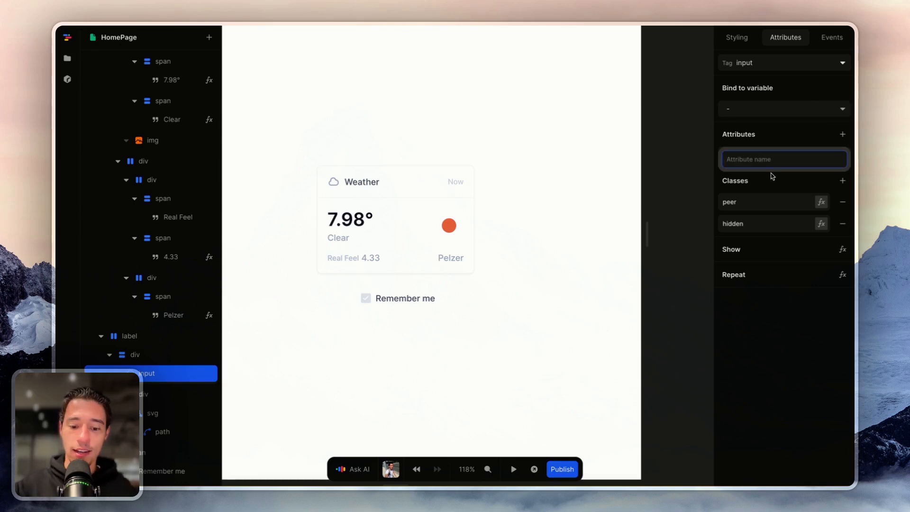
type("d")
type("hec")
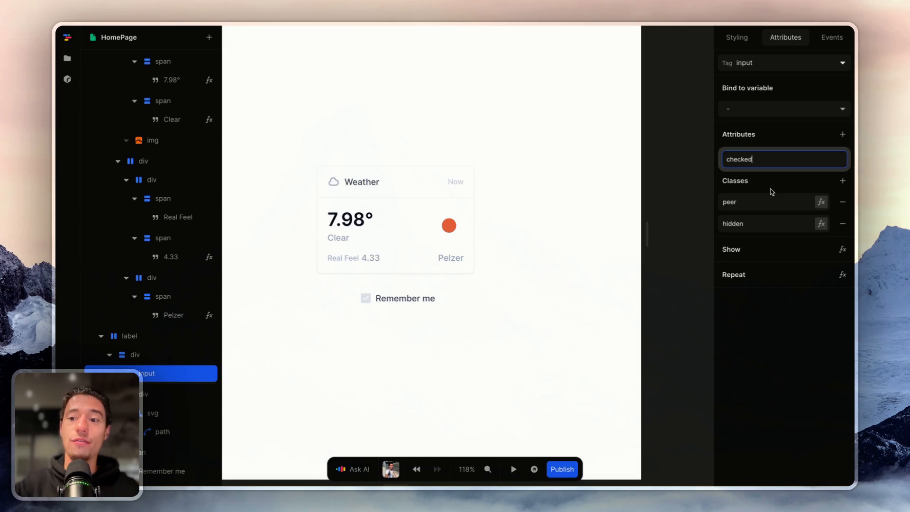
key("Return")
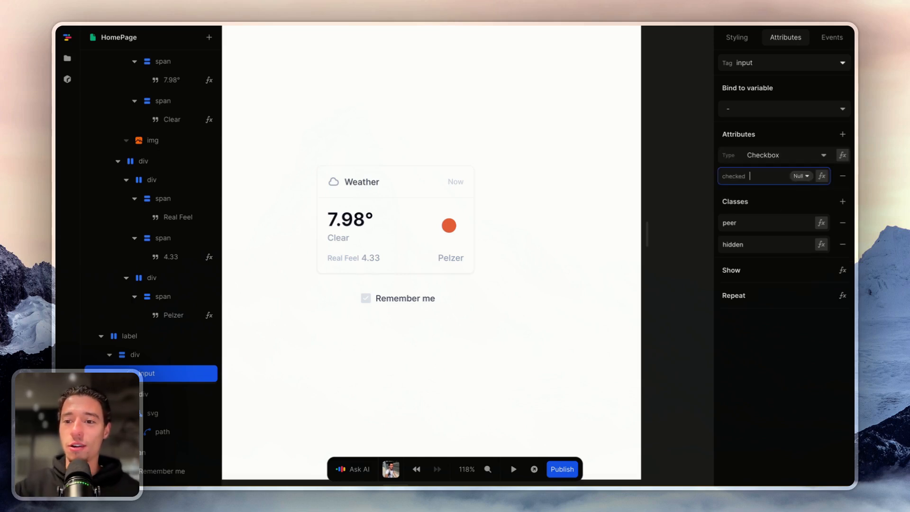
- Set the input's checked attribute by formula to the checked page variable
left_click(822, 176)
left_click(331, 285)
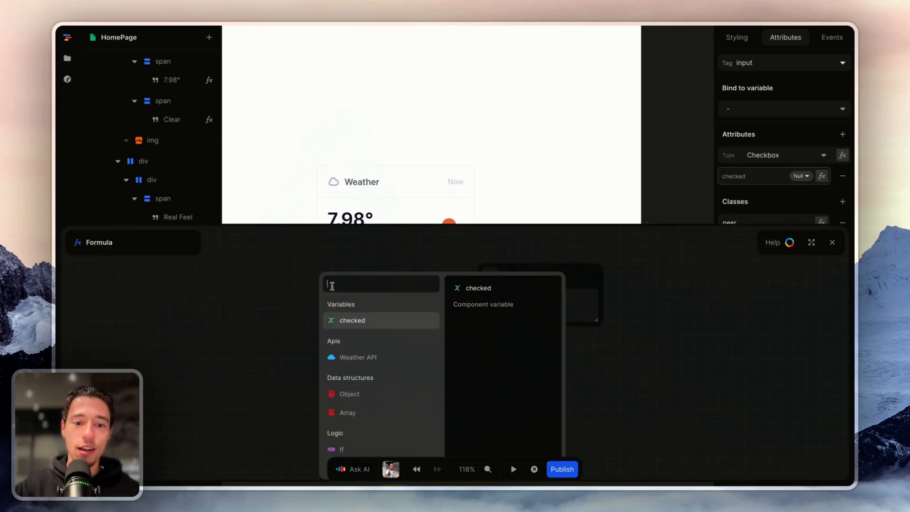
left_click(356, 321)
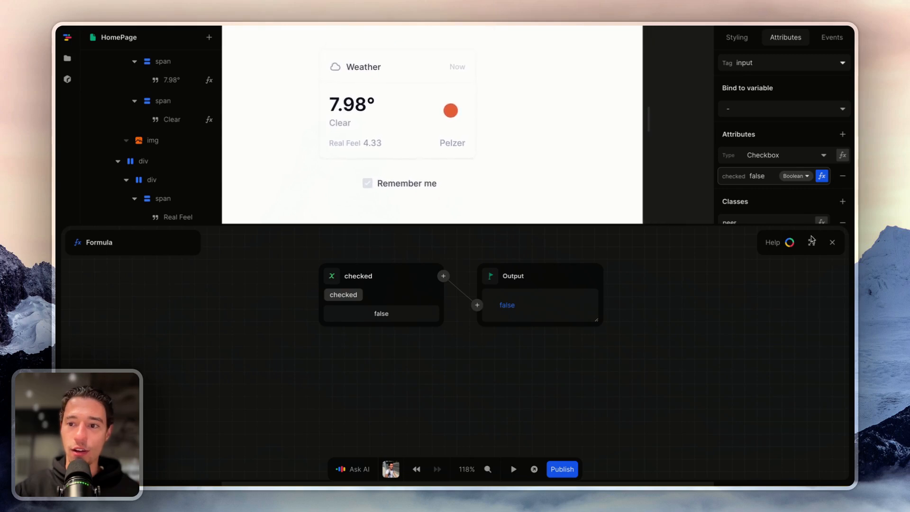
left_click(832, 242)
- Set the checked variable's initial value to true to test the checkbox styling
left_click(664, 106)
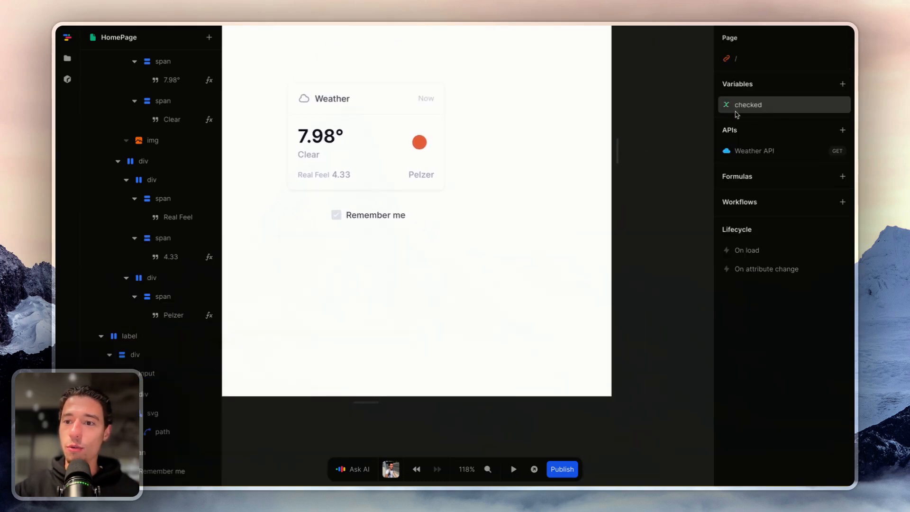
left_click(739, 109)
left_click(567, 187)
type("true")
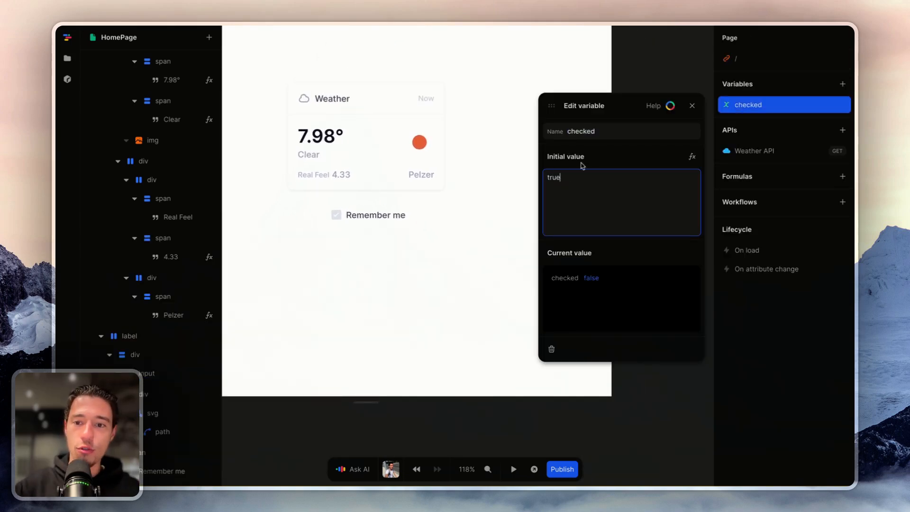
left_click(547, 203)
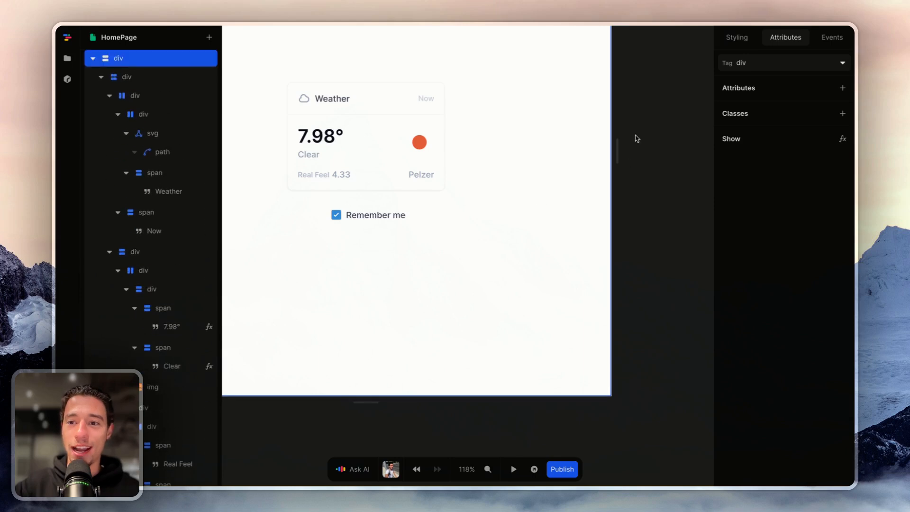
- Set the checked variable's initial value back to false
left_click(663, 110)
left_click(748, 105)
left_click(577, 184)
key("BackSpace")
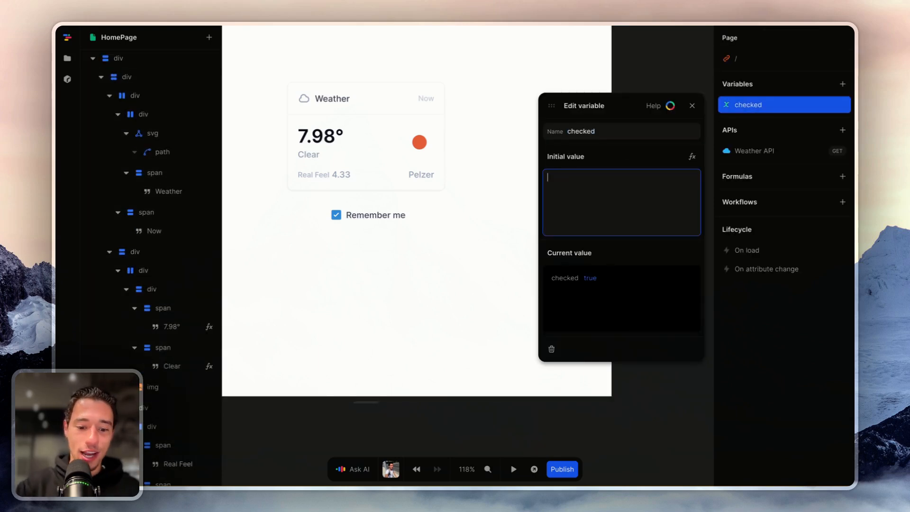
type("false")
left_click(611, 156)
left_click(692, 105)
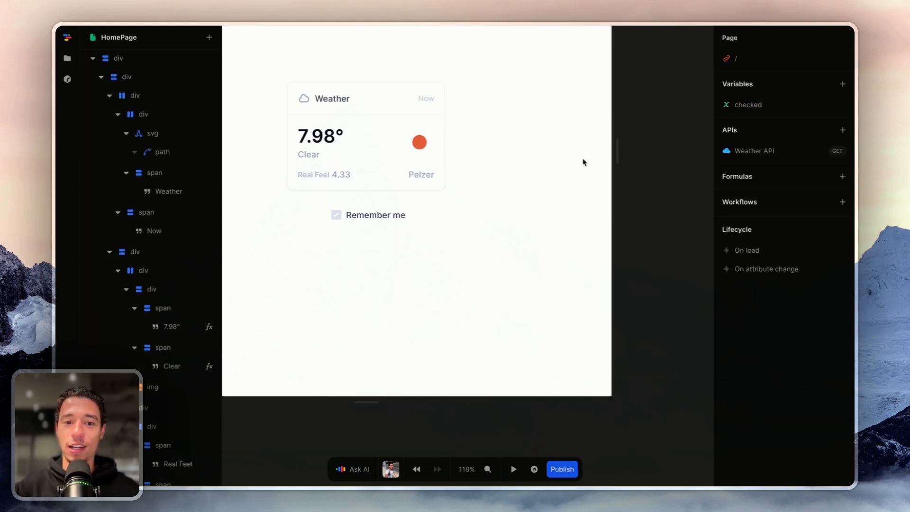
- Select the checkbox's input element and remove its peer and hidden classes
left_click(583, 160)
left_click(337, 216)
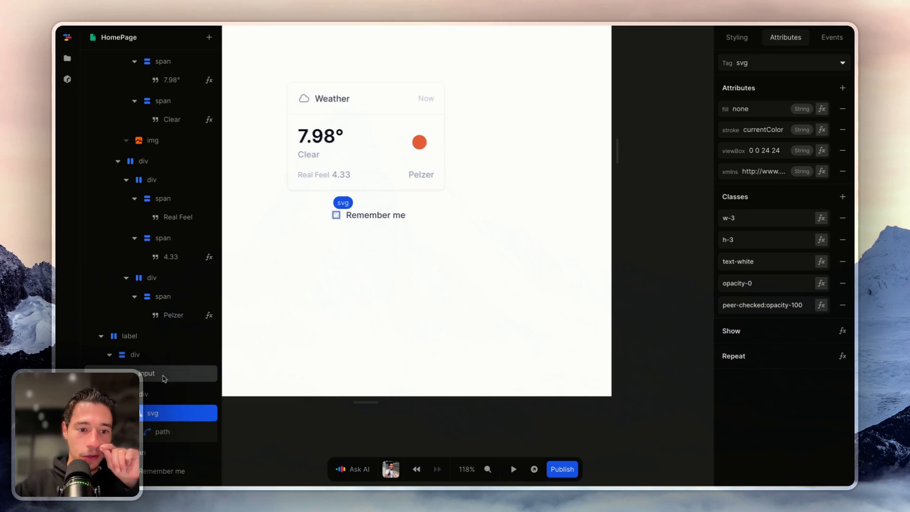
left_click(164, 377)
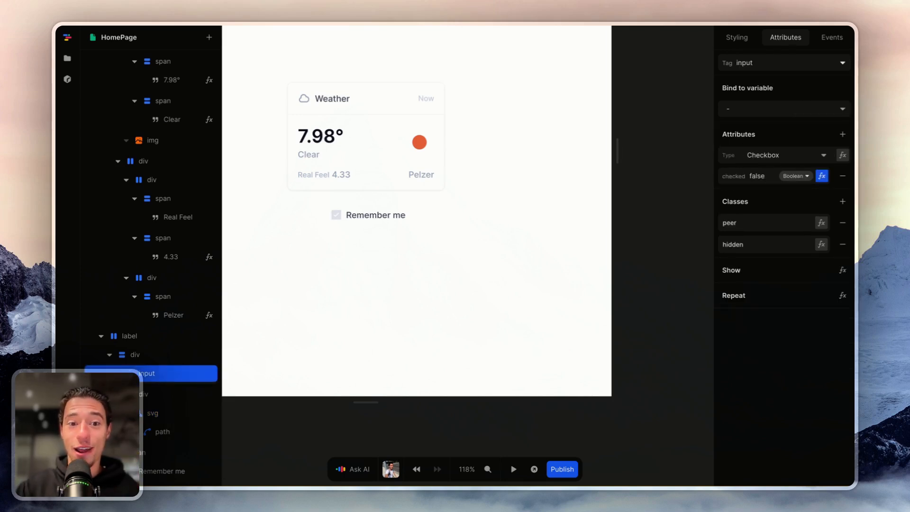
left_click(842, 223)
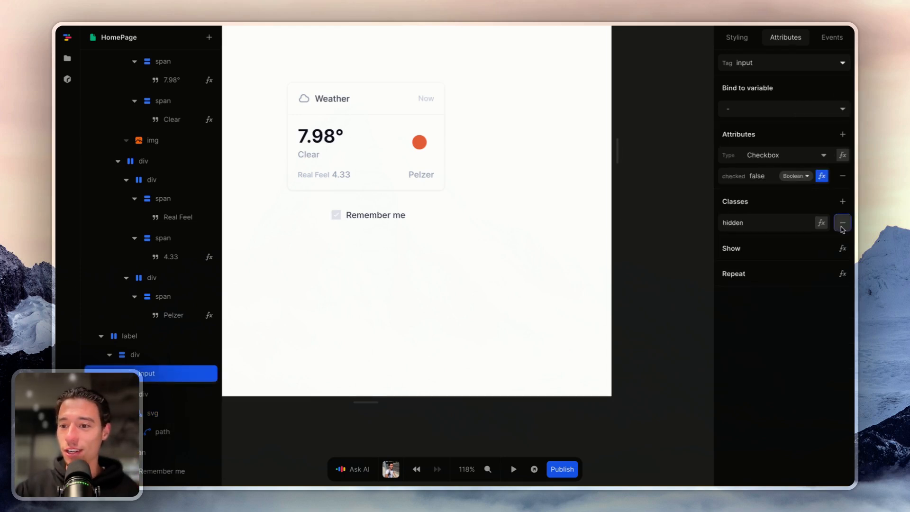
left_click(843, 222)
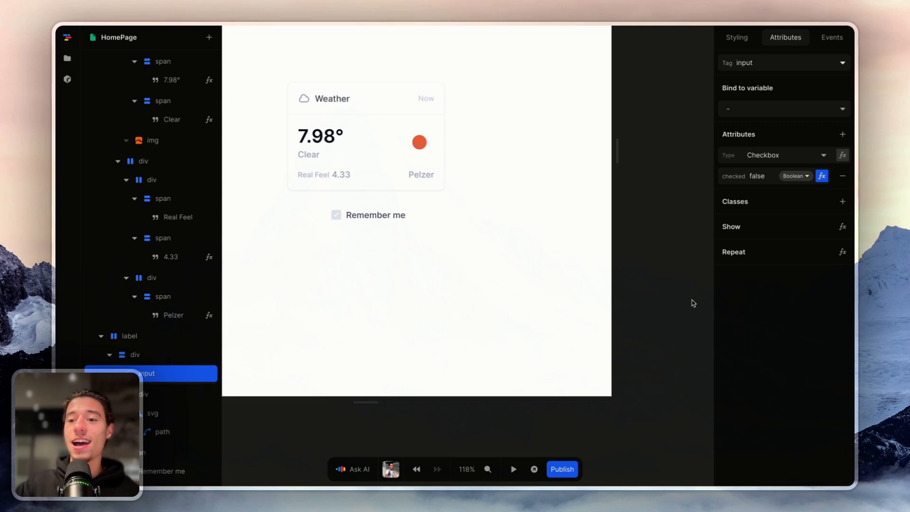
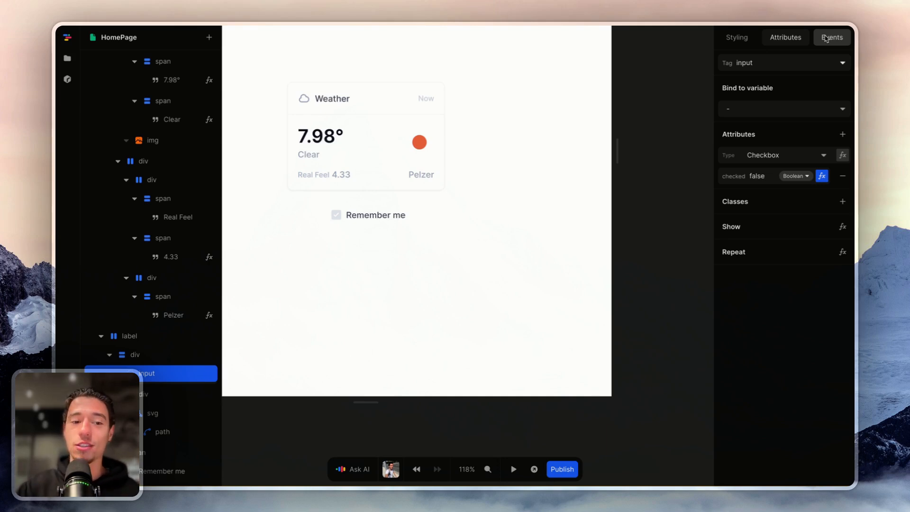
- Add an input event to the checkbox input with an action that sets the checked variable
left_click(825, 39)
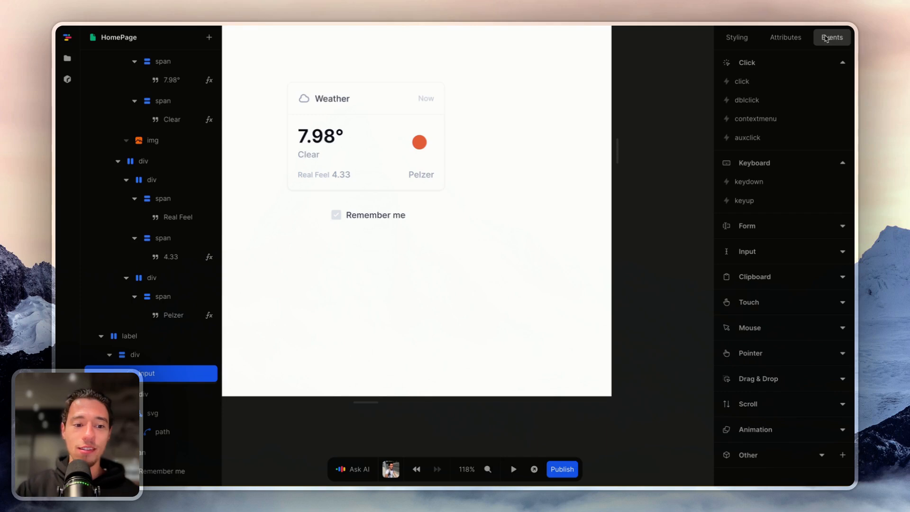
left_click(776, 254)
left_click(748, 291)
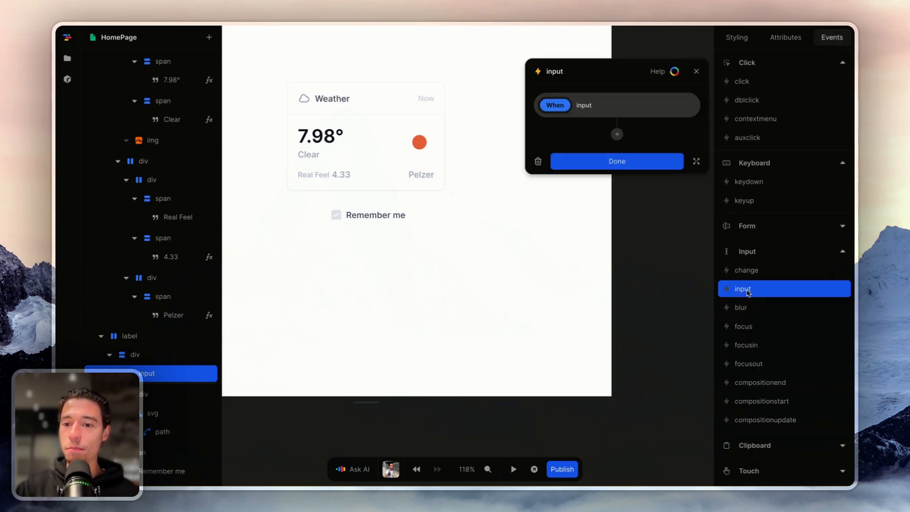
left_click(617, 135)
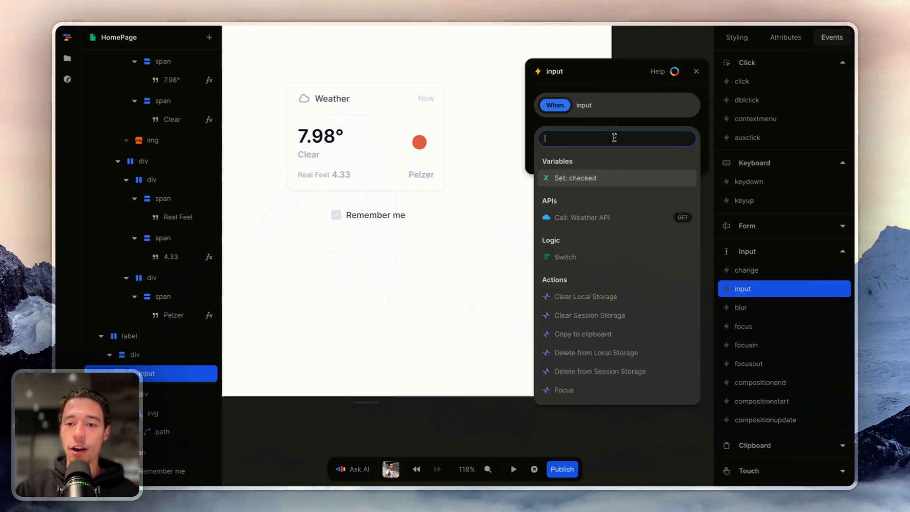
left_click(592, 181)
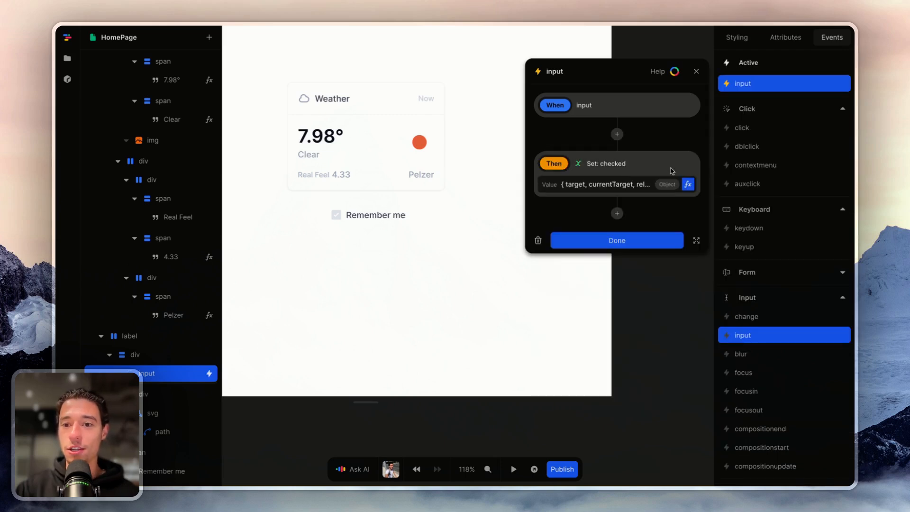
- Set the action's value with a Get formula that reads the path "checked" from the event's target
left_click(687, 185)
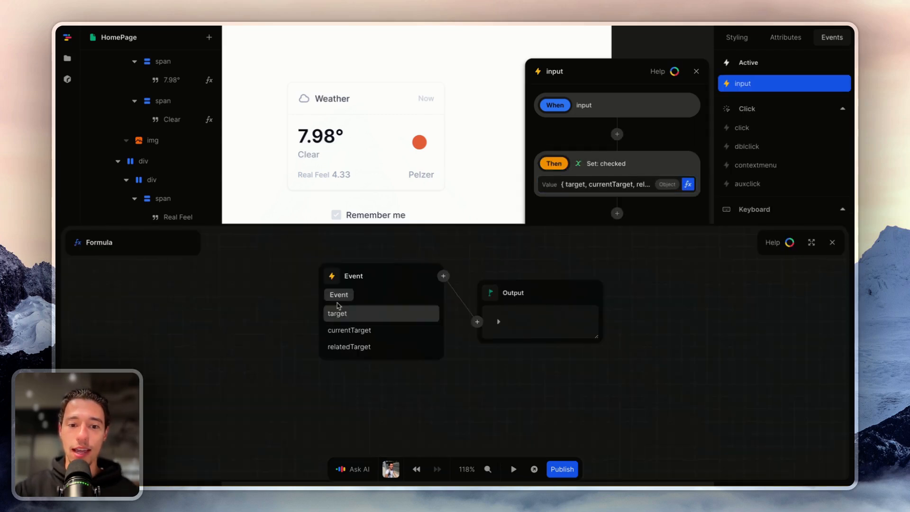
left_click(338, 317)
left_click(443, 276)
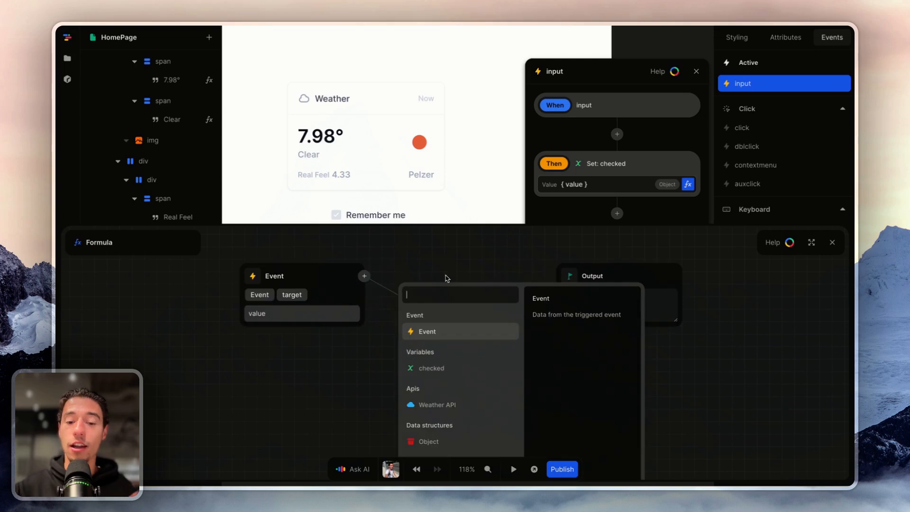
type("get")
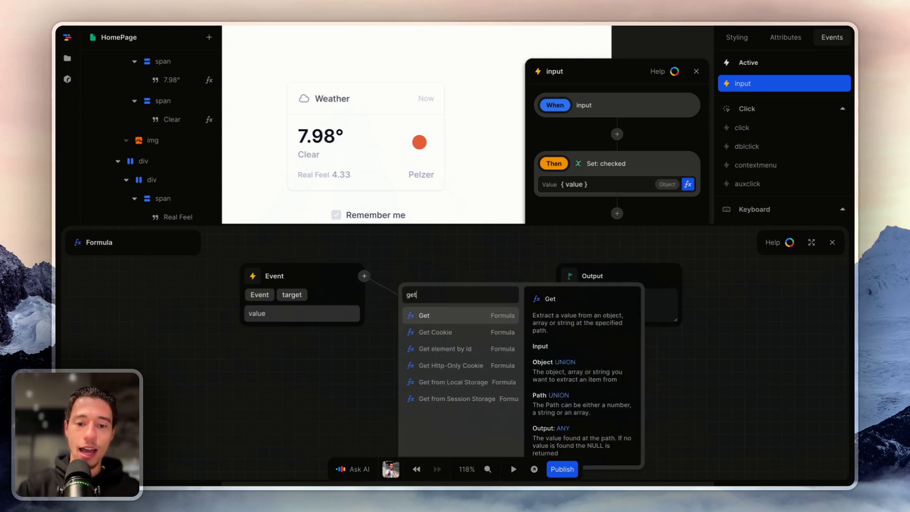
left_click(440, 320)
type("chec")
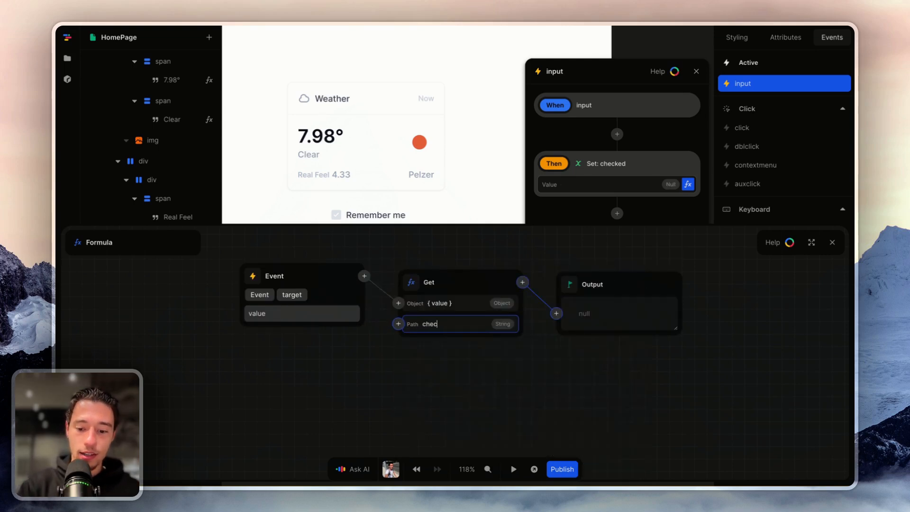
type("ked")
left_click(448, 361)
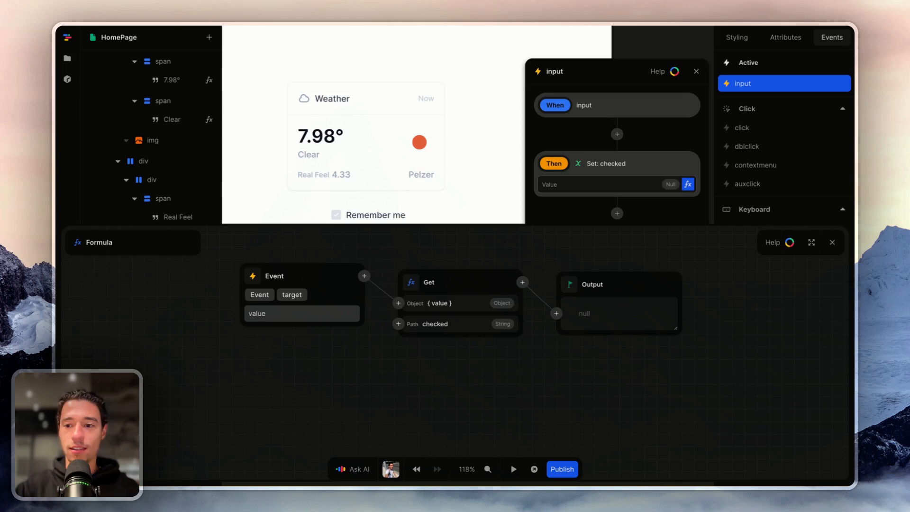
left_click(832, 242)
left_click(696, 71)
- View the input's attributes, then toggle the Remember me checkbox several times in preview mode to test it
left_click(799, 38)
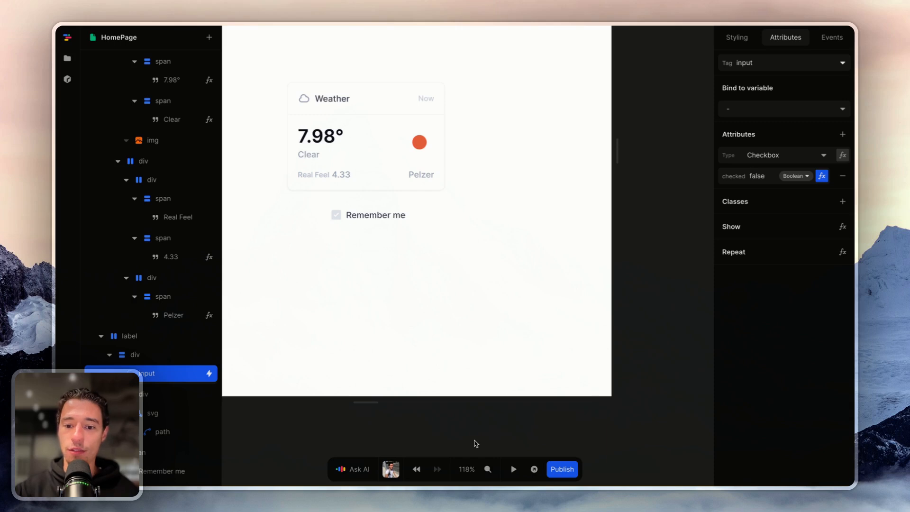
left_click(513, 470)
left_click(336, 217)
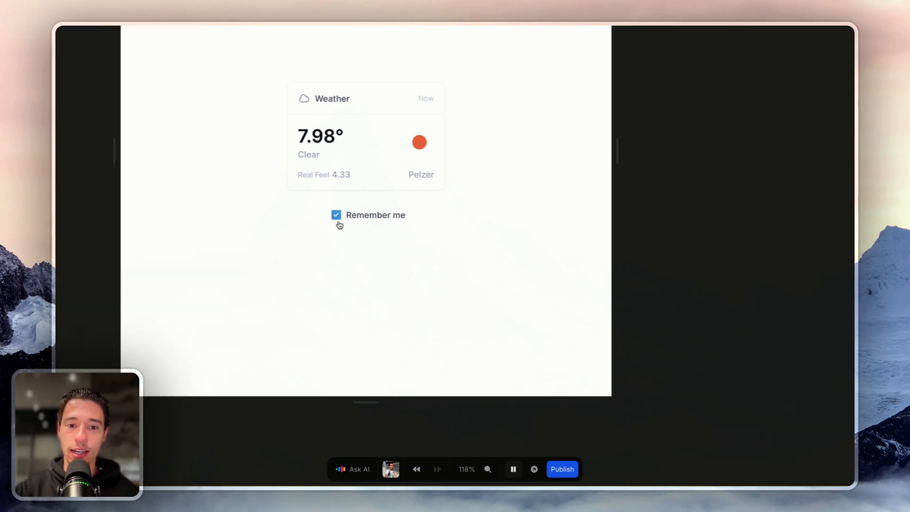
left_click(337, 217)
left_click(339, 218)
double_click(336, 215)
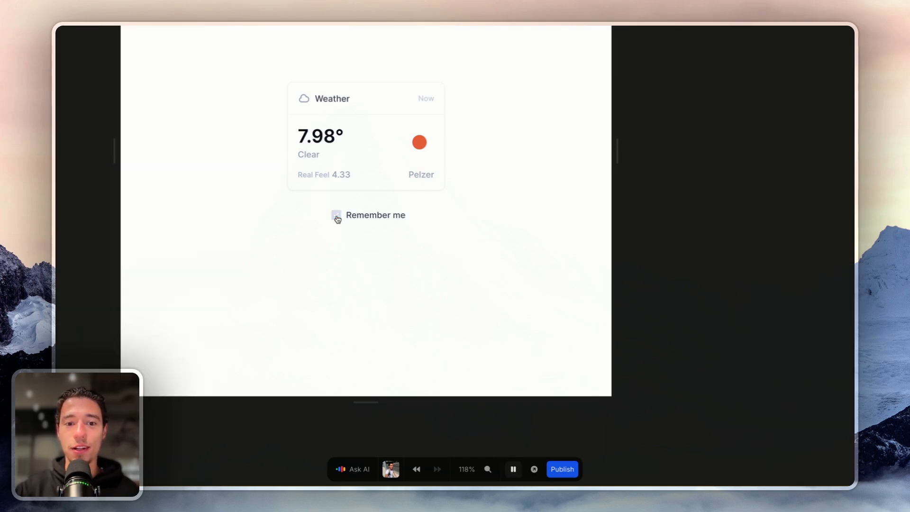
left_click(513, 469)
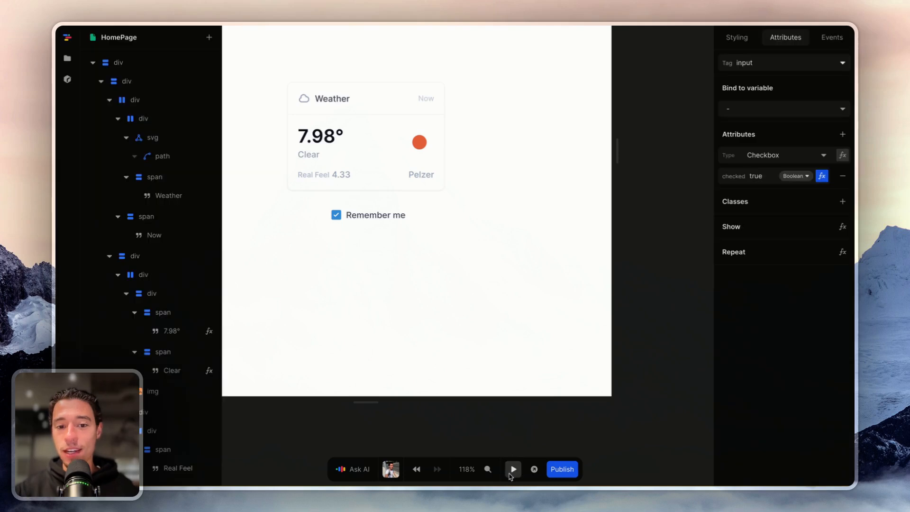
- Add a Heading 1 below the Remember me checkbox and bind its text to the checked variable
left_click(209, 37)
type("h")
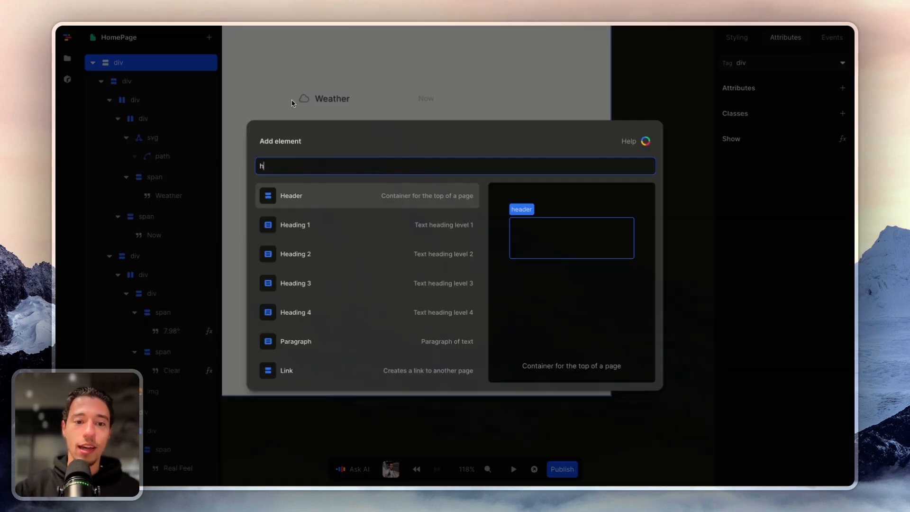
left_click(351, 236)
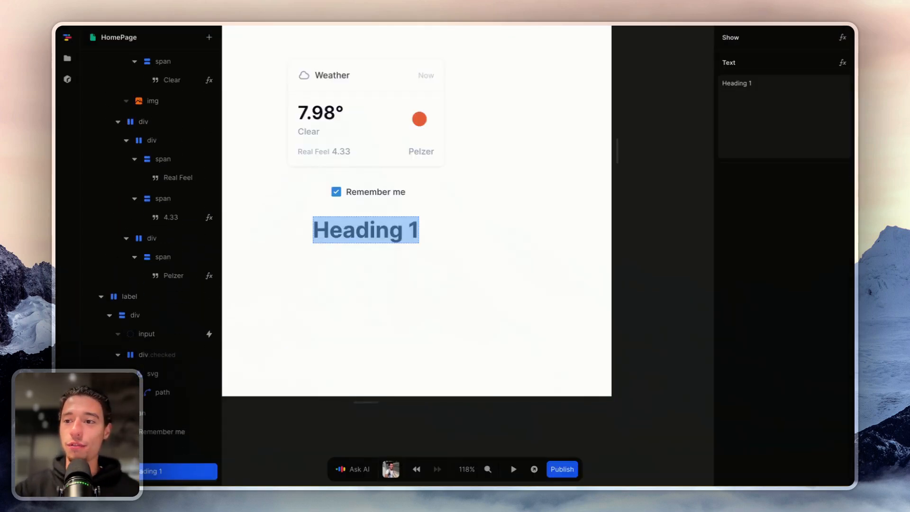
left_click(843, 62)
left_click(331, 284)
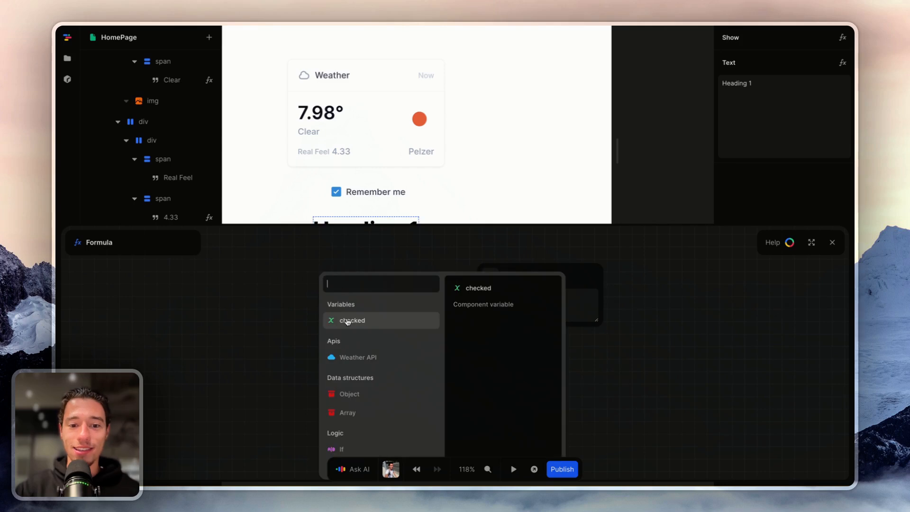
left_click(347, 320)
left_click(832, 242)
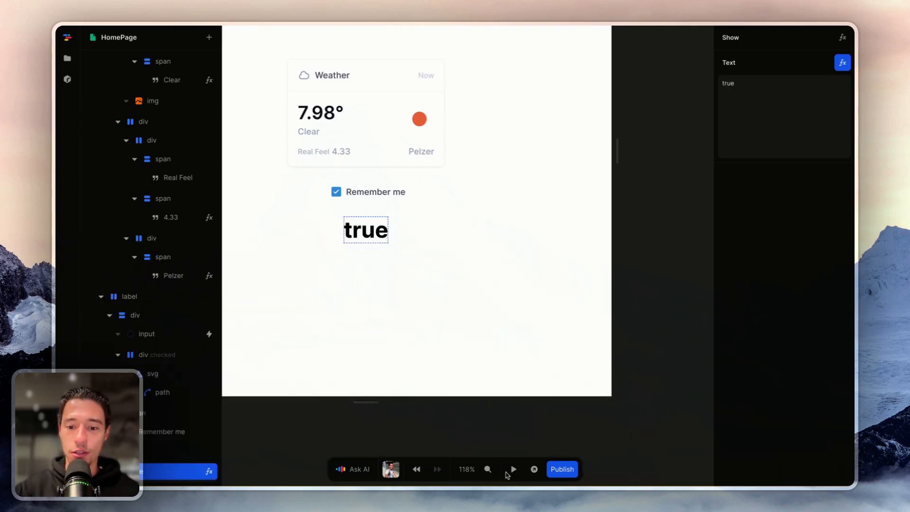
- Preview the page and repeatedly toggle Remember me by its box and its label, comparing the heading with the checkbox state
left_click(513, 469)
left_click(336, 192)
left_click(336, 192)
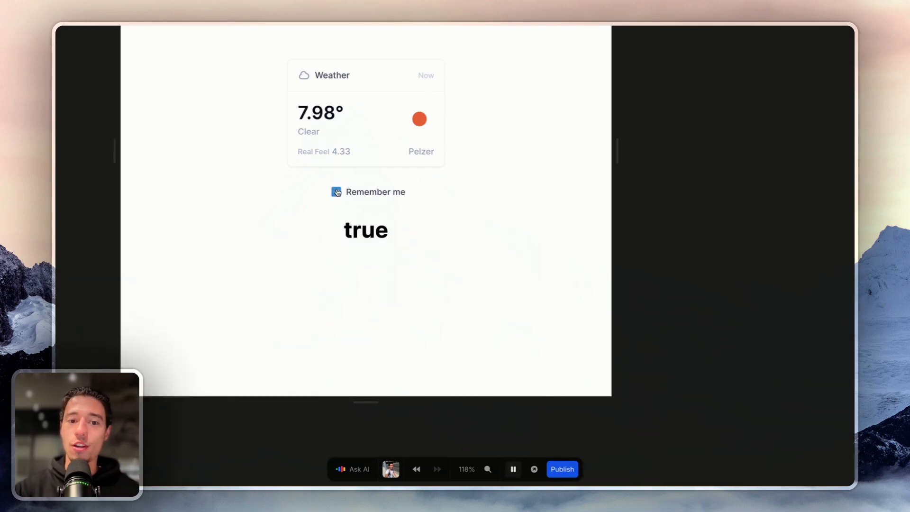
left_click(336, 192)
left_click(336, 192)
left_click(336, 193)
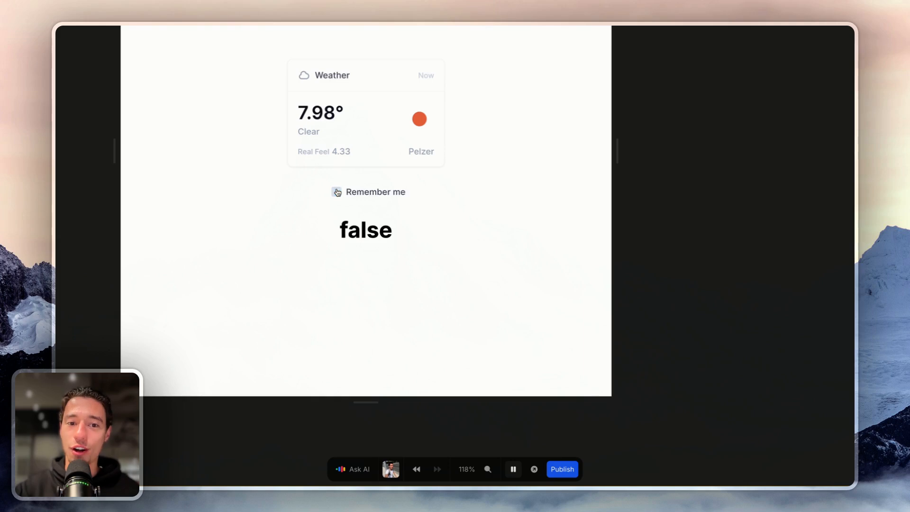
left_click(361, 194)
left_click(379, 194)
left_click(389, 197)
left_click(388, 195)
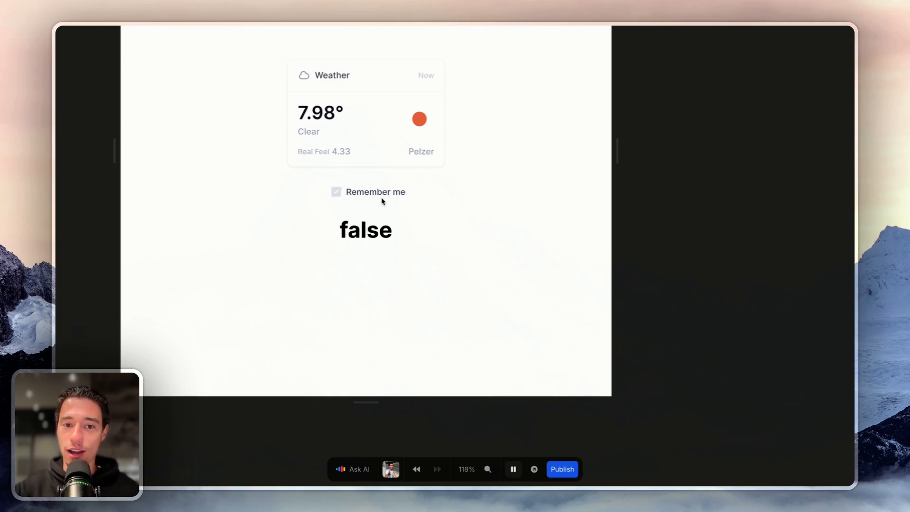
double_click(338, 193)
left_click(341, 192)
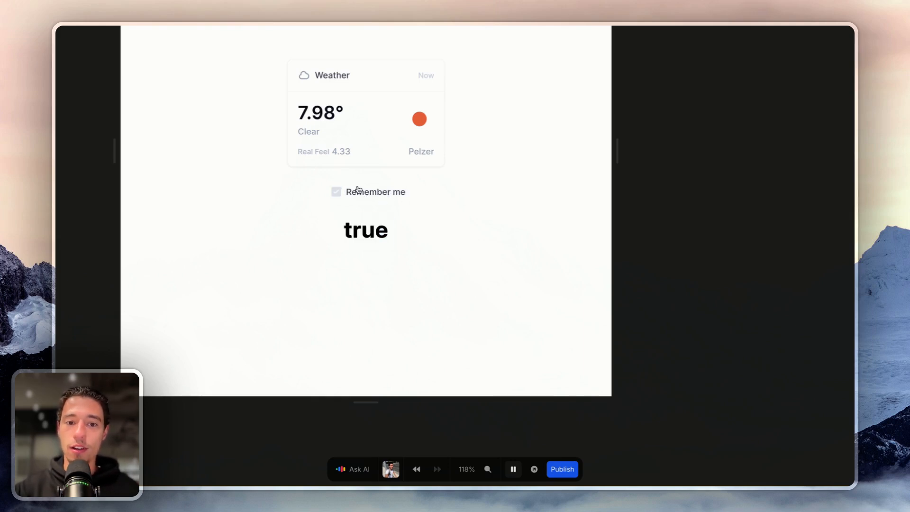
left_click(359, 191)
left_click(397, 192)
left_click(404, 192)
left_click(405, 193)
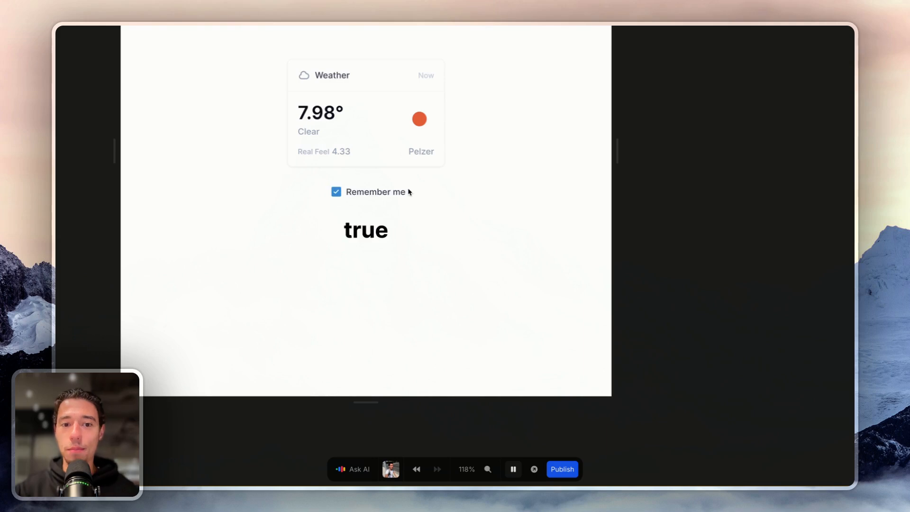
left_click(395, 192)
left_click(389, 192)
left_click(386, 192)
double_click(337, 192)
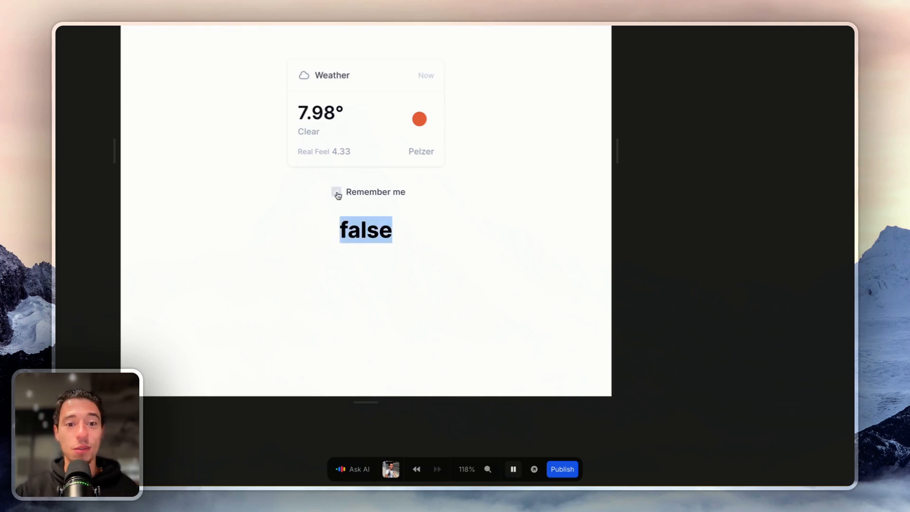
double_click(343, 193)
left_click(337, 191)
left_click(340, 193)
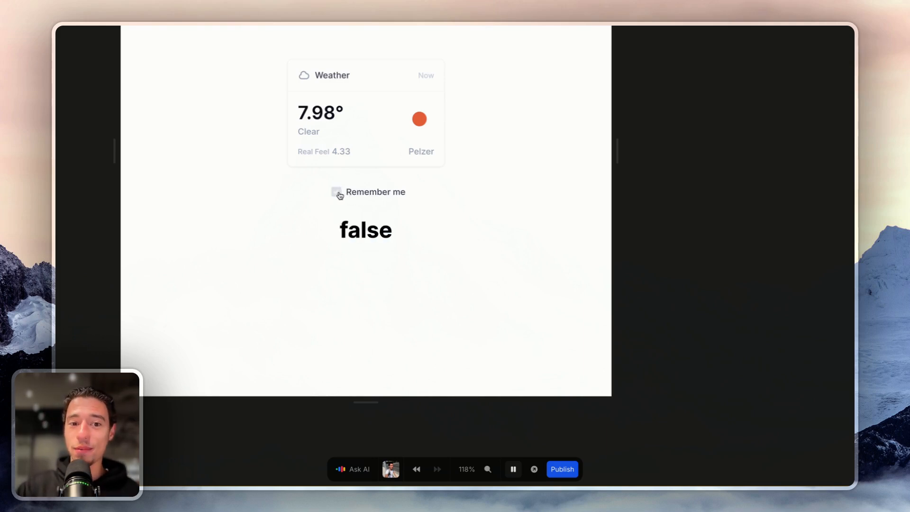
left_click(373, 192)
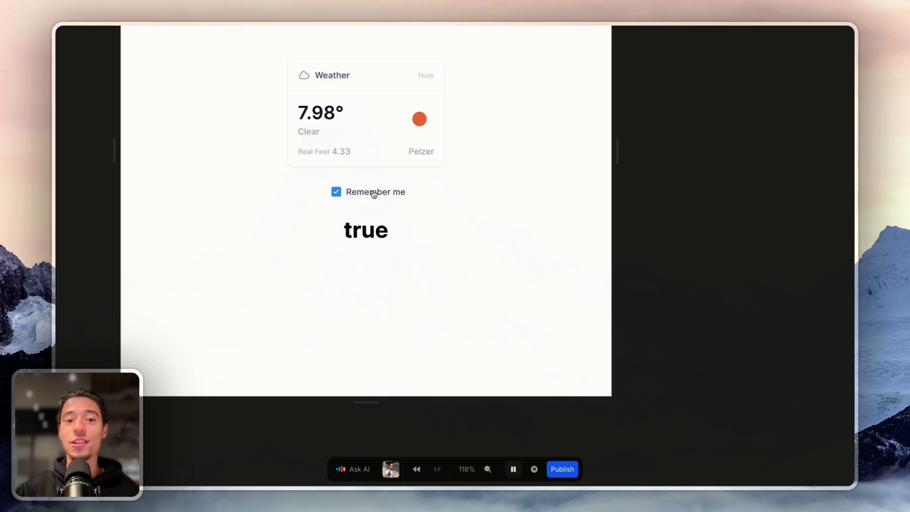
left_click(373, 192)
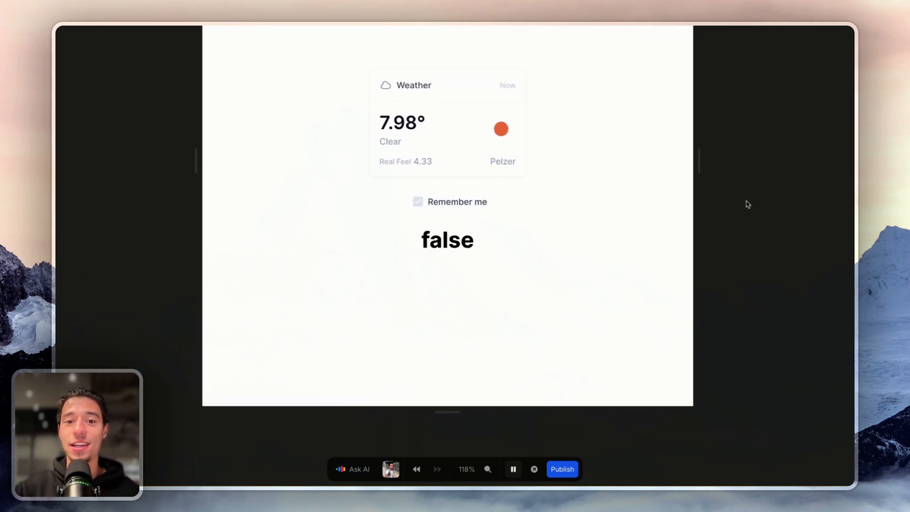
left_click(471, 198)
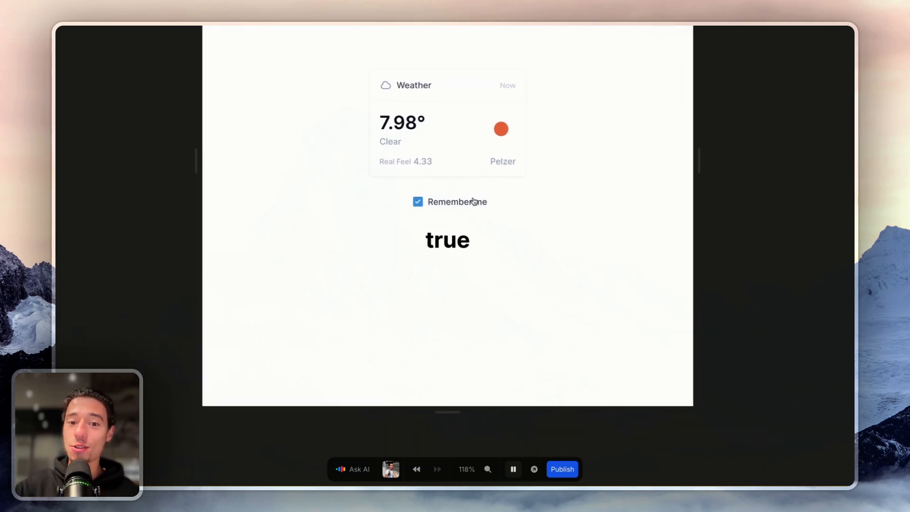
left_click(513, 469)
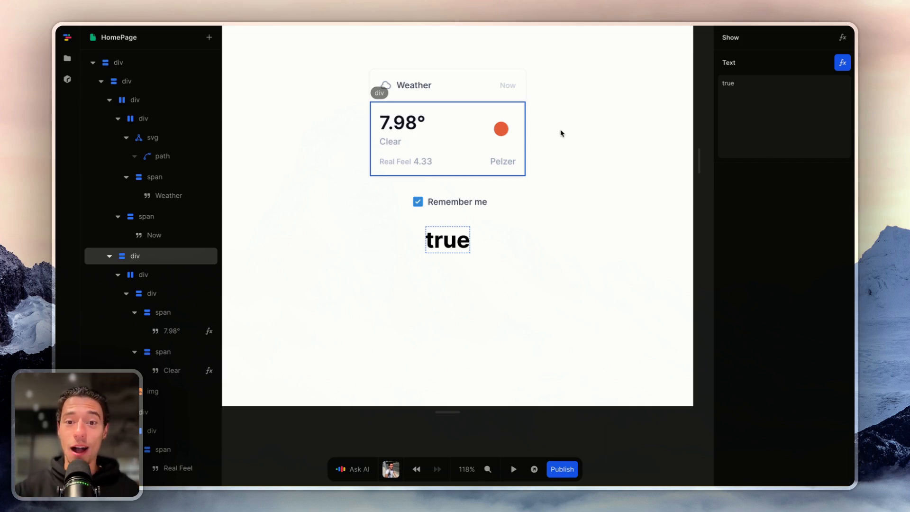
- Set the background color of the checkbox div's .checked style to #000000 and remove that style's border
scroll(560, 133, "up", 2)
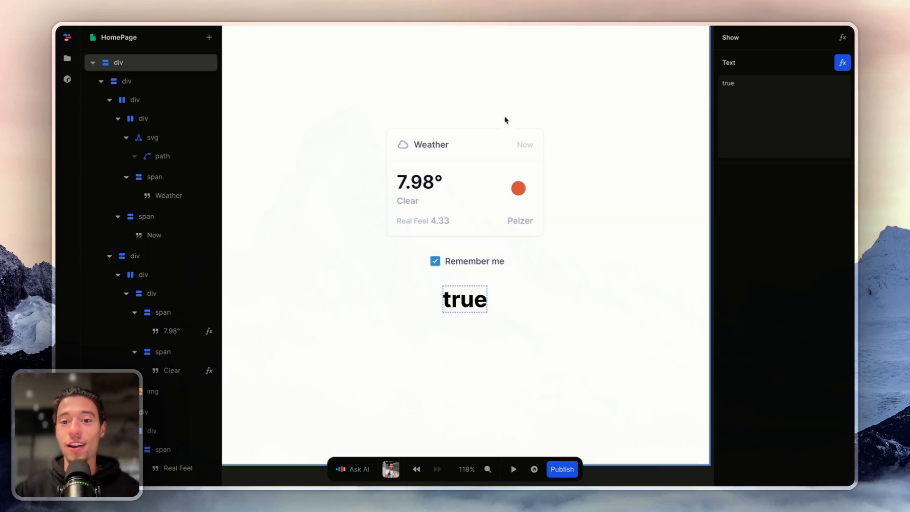
left_click(474, 261)
left_click(435, 261)
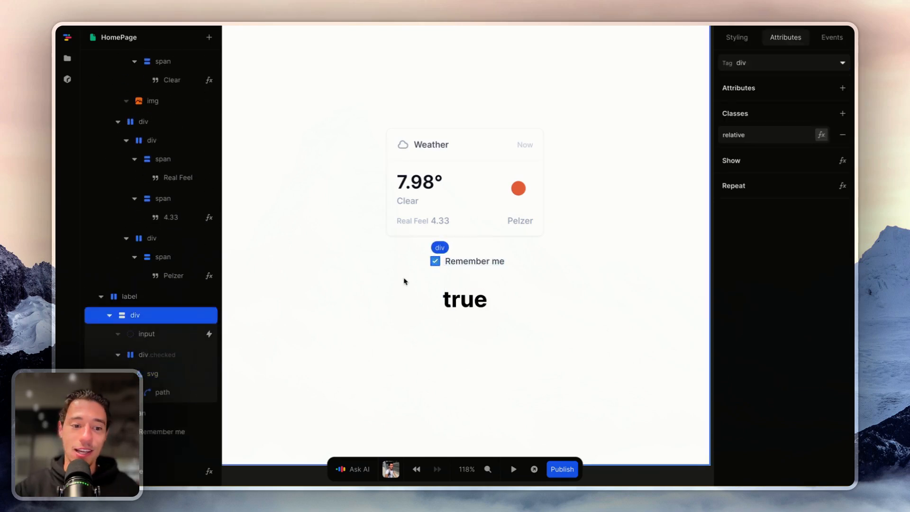
left_click(435, 261)
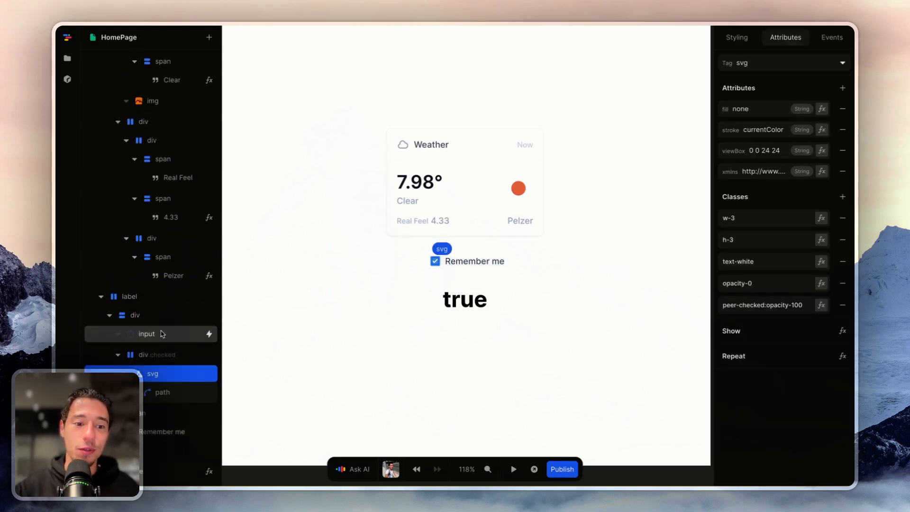
left_click(157, 315)
left_click(749, 36)
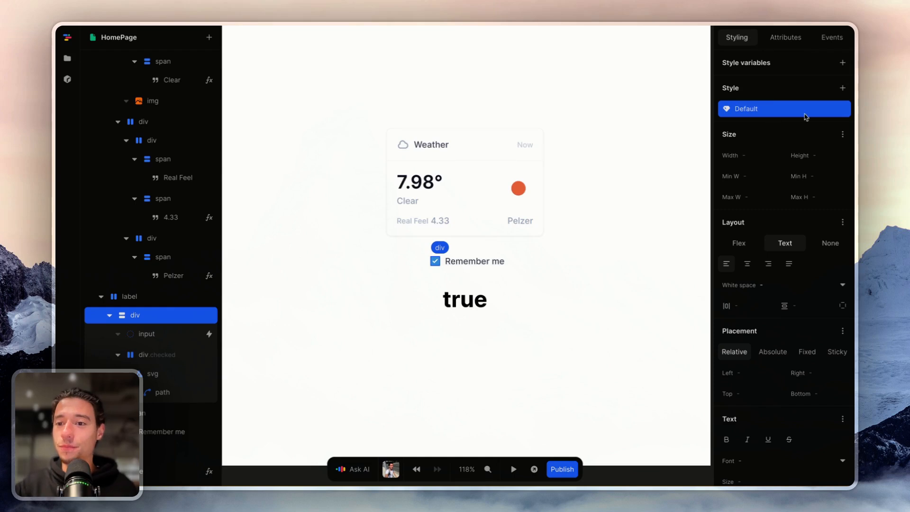
left_click(160, 355)
left_click(789, 129)
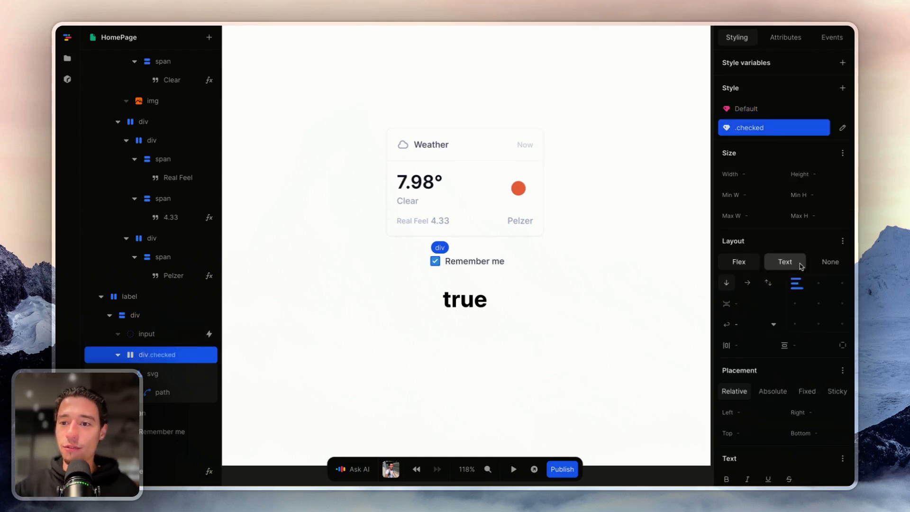
scroll(797, 263, "down", 10)
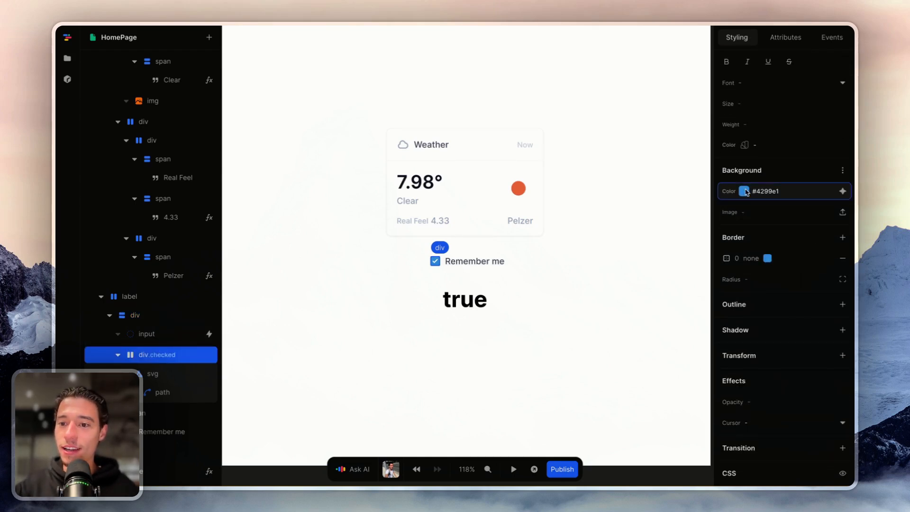
left_click(743, 191)
left_click_drag(806, 219, 690, 274)
left_click(821, 133)
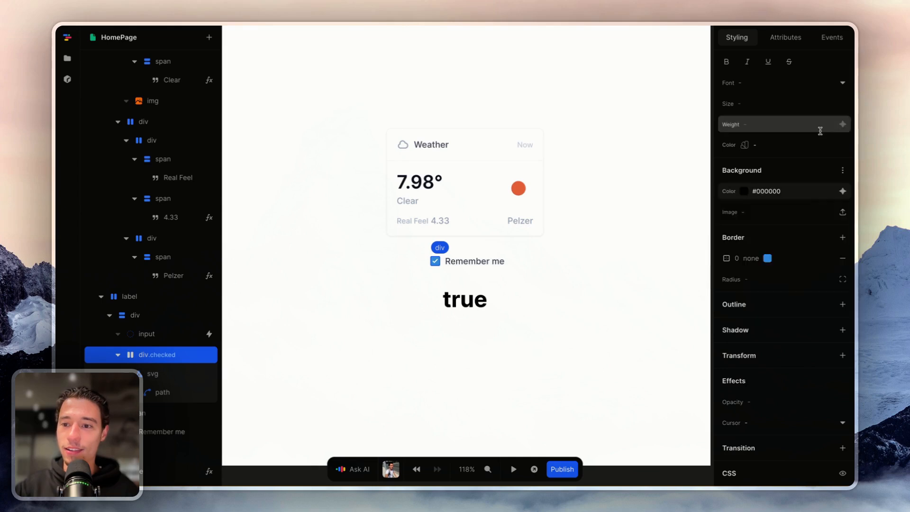
left_click(840, 260)
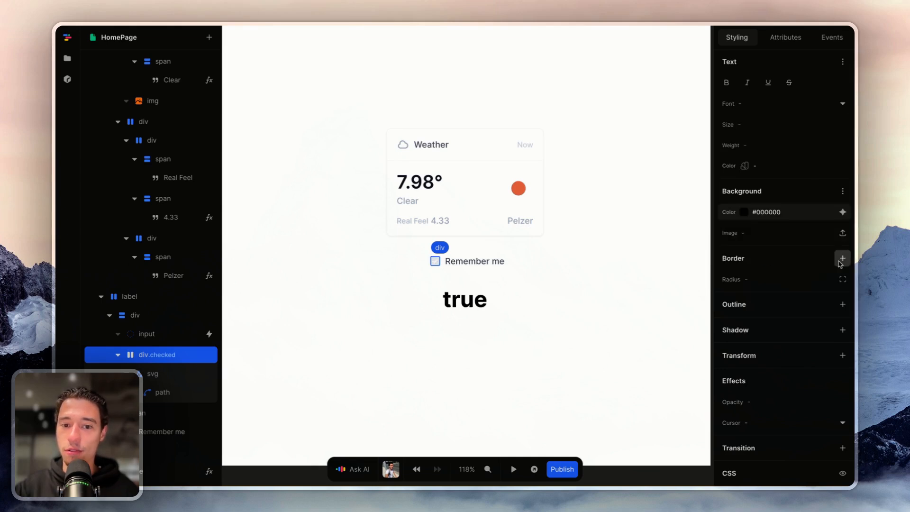
- Preview the page and toggle the Remember me checkbox to examine the edited .checked style
left_click(607, 355)
left_click(513, 469)
left_click(436, 260)
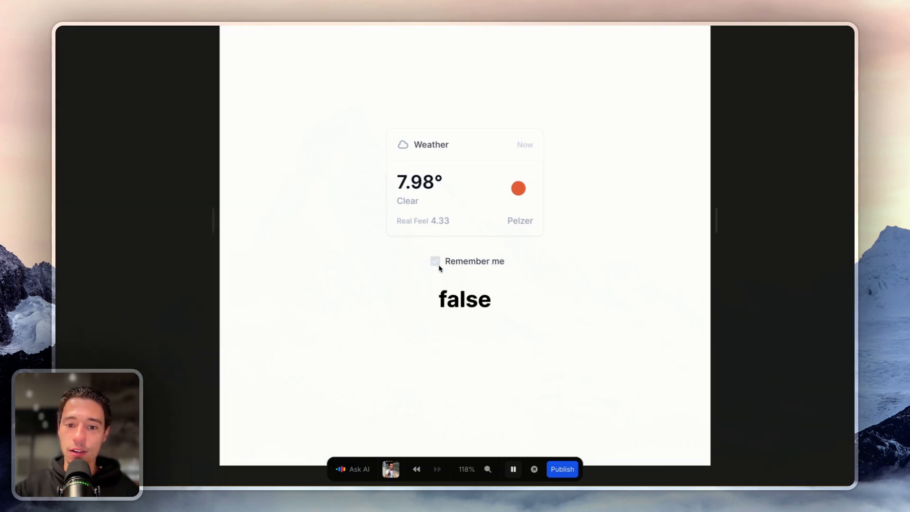
left_click(437, 262)
left_click(513, 469)
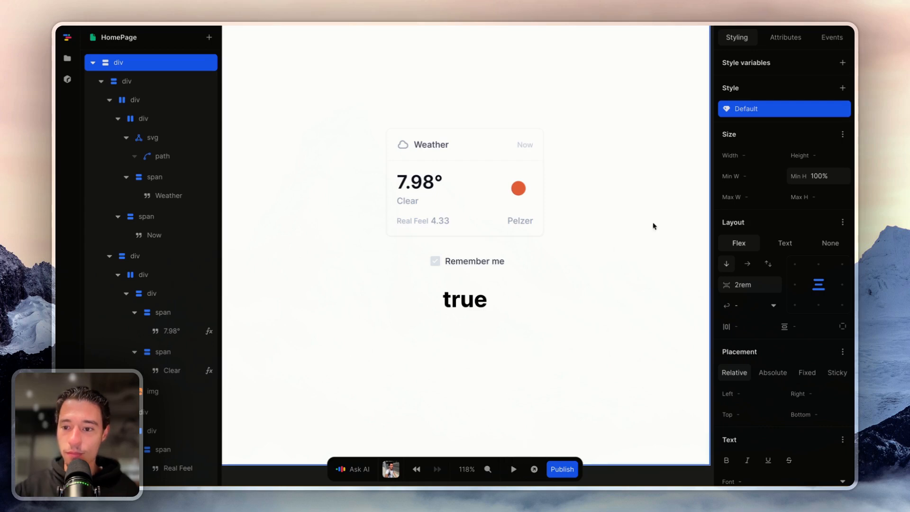
- Set the border color of the Remember me checkbox div's .checked style to #000000
scroll(782, 237, "down", 3)
left_click(435, 261)
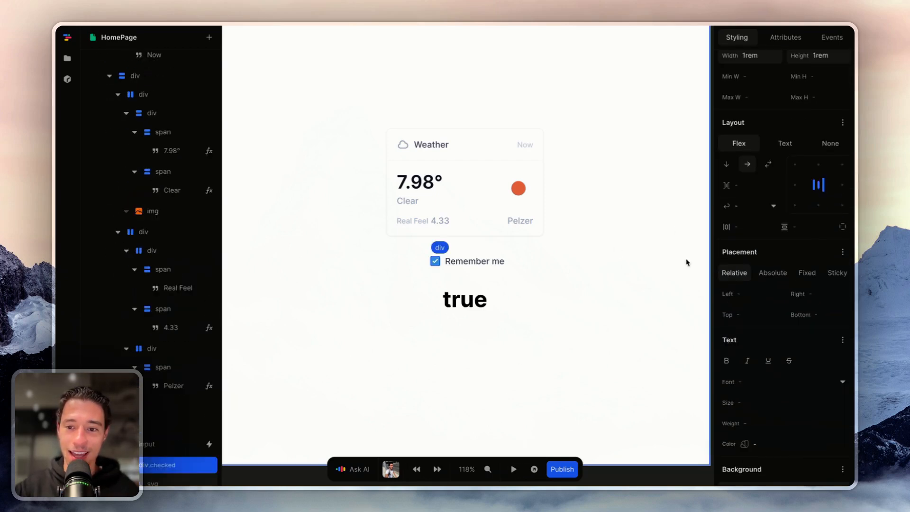
scroll(777, 246, "down", 9)
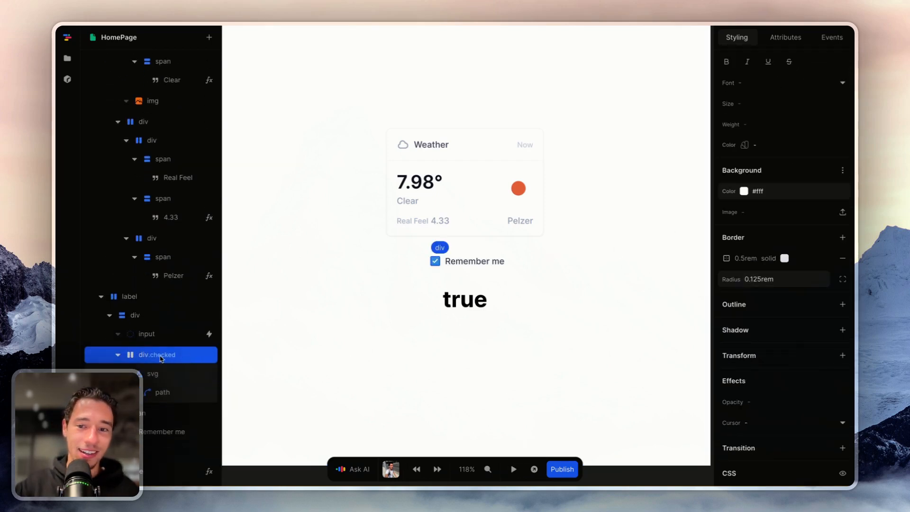
scroll(782, 190, "up", 10)
left_click(748, 128)
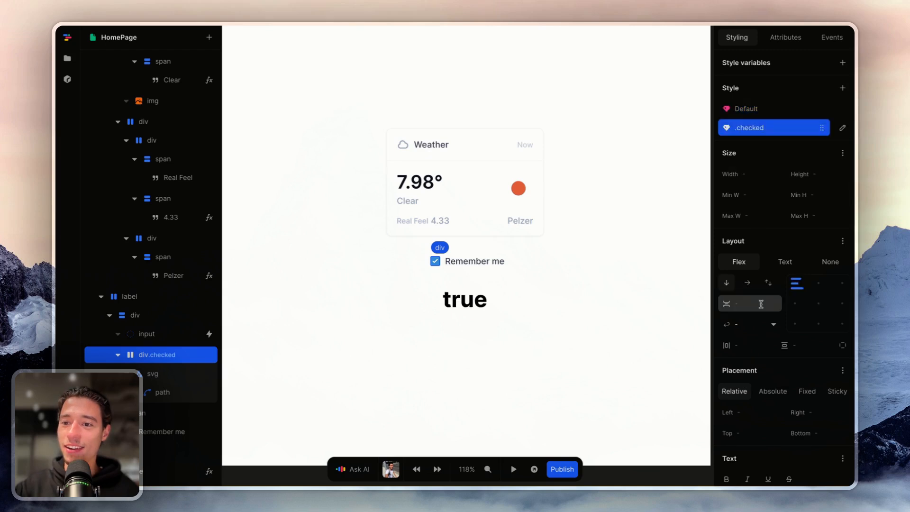
scroll(762, 284, "down", 10)
left_click(758, 258)
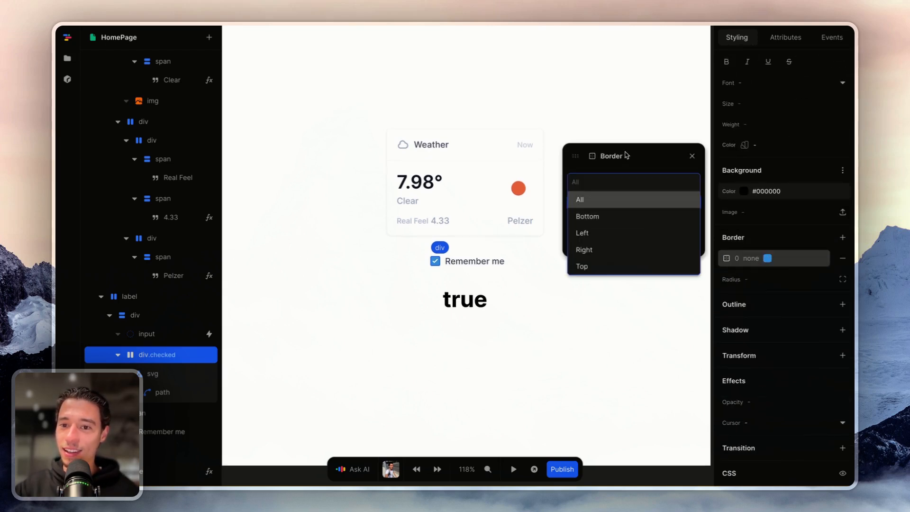
left_click(683, 277)
left_click(618, 240)
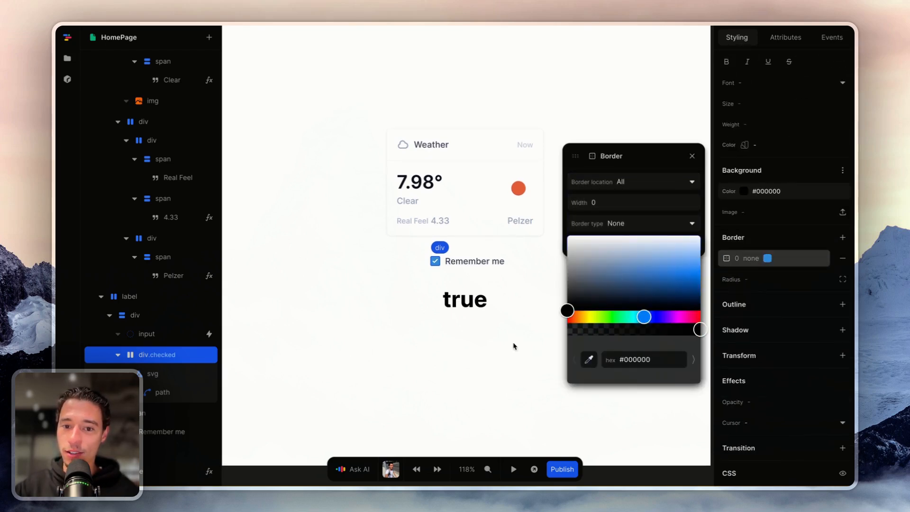
left_click(505, 352)
- Preview the page and repeatedly toggle the Remember me checkbox to examine its checked and unchecked styling
left_click(514, 469)
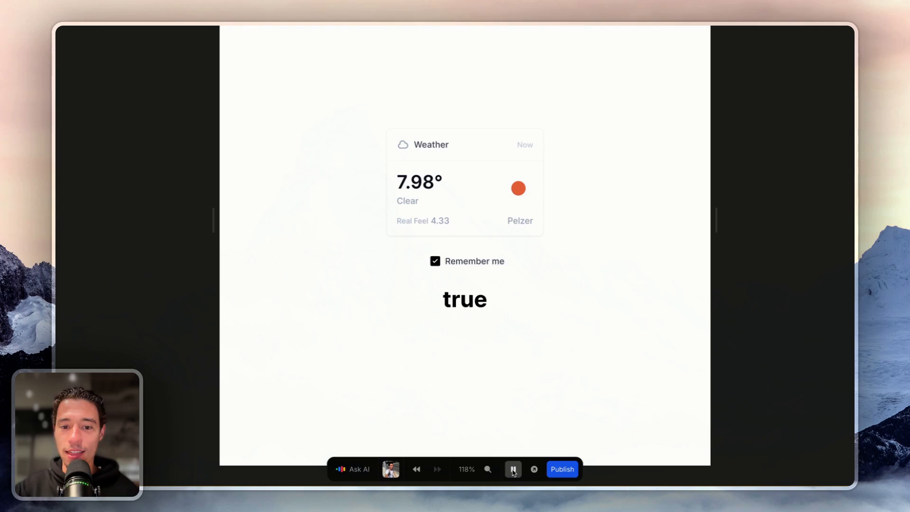
left_click(437, 263)
left_click(437, 263)
left_click(438, 265)
left_click(438, 265)
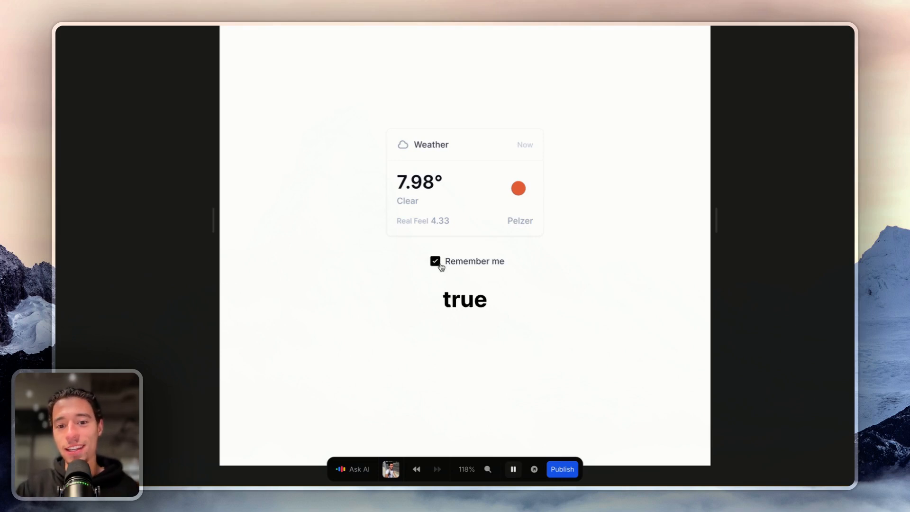
left_click(437, 262)
left_click(436, 261)
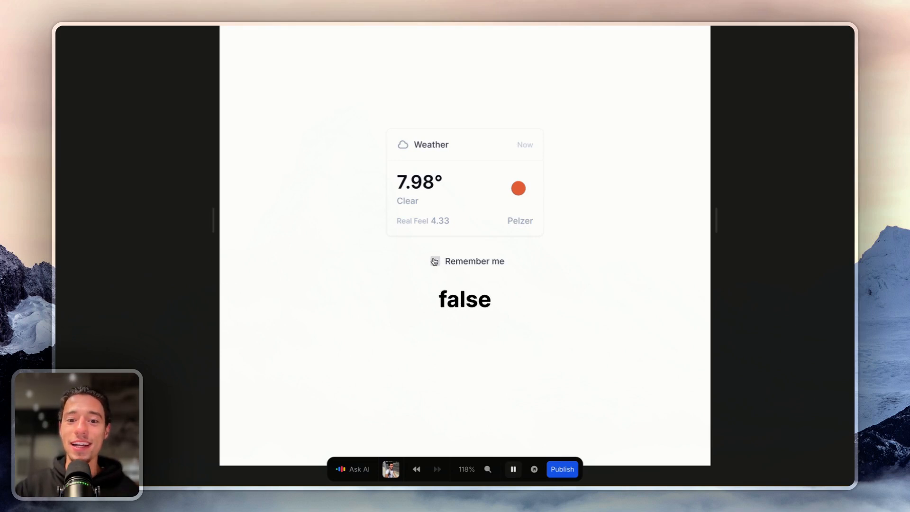
left_click(434, 261)
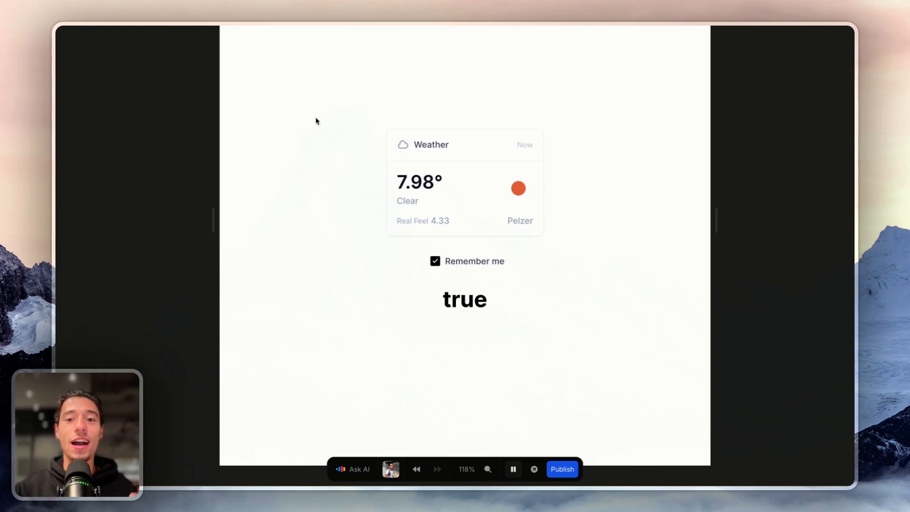
- Switch to the NoCode ProCode feed and generate a component from the prompt "ai prompt builder widget"
key("super+s")
left_click(105, 215)
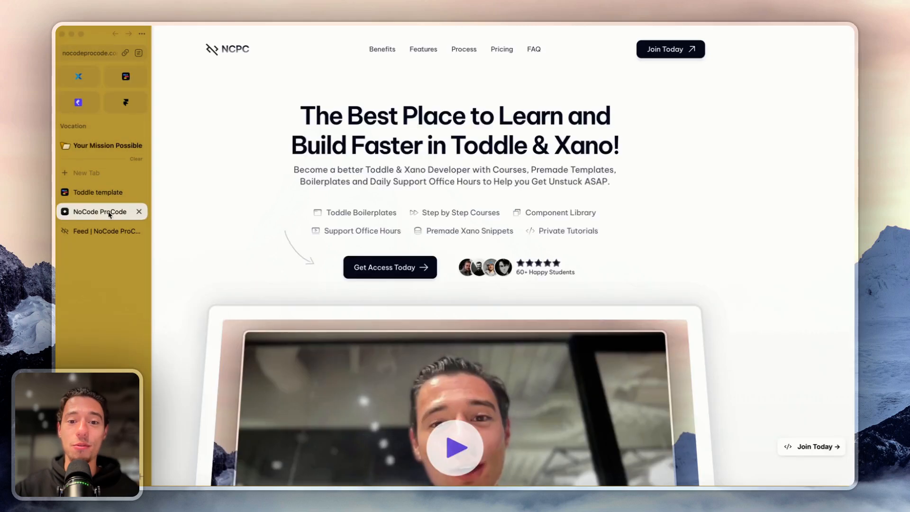
left_click(123, 231)
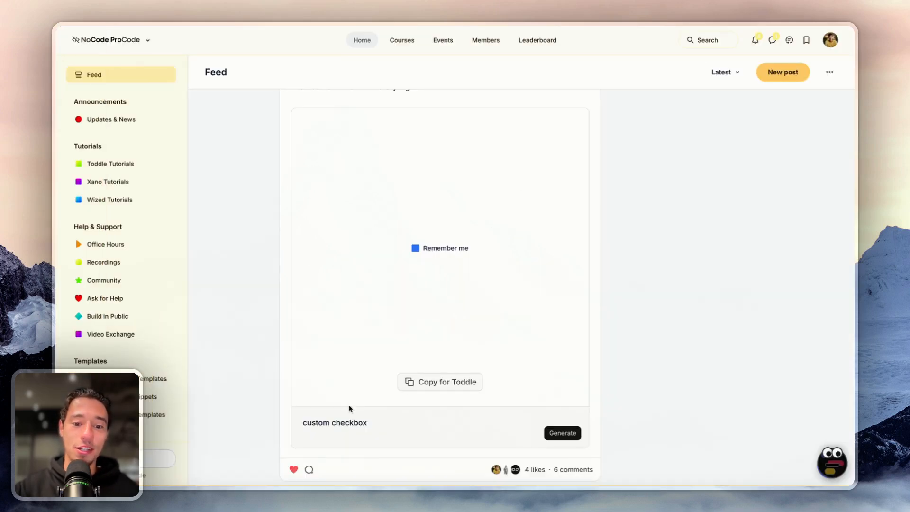
double_click(344, 423)
key("ctrl+a")
key("BackSpace")
type("ai ")
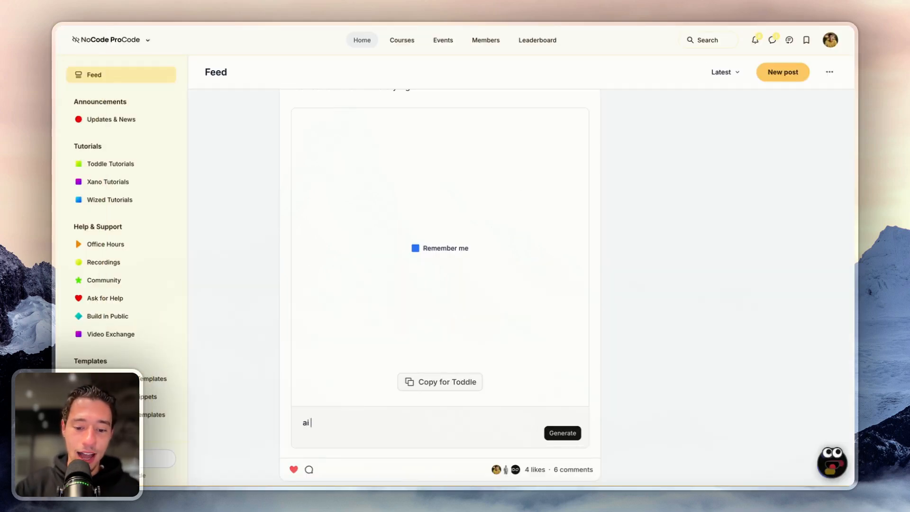
type("prompt")
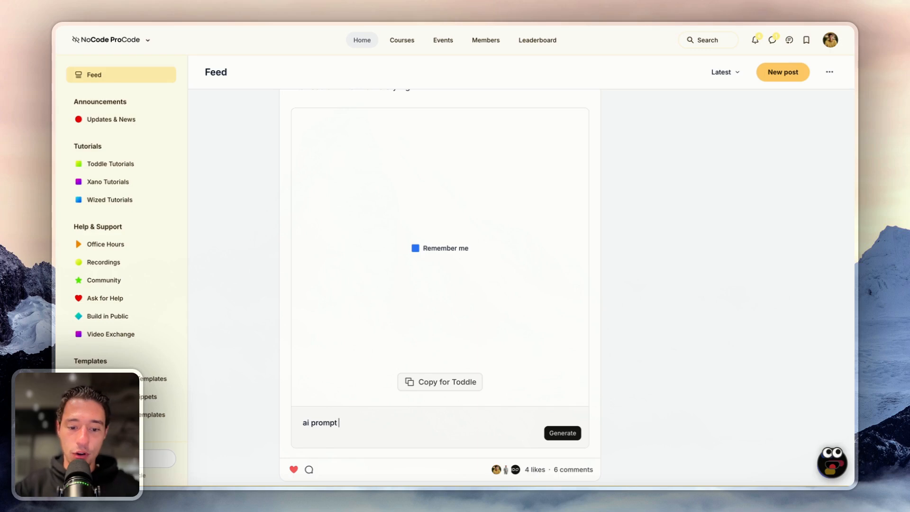
type(" builder")
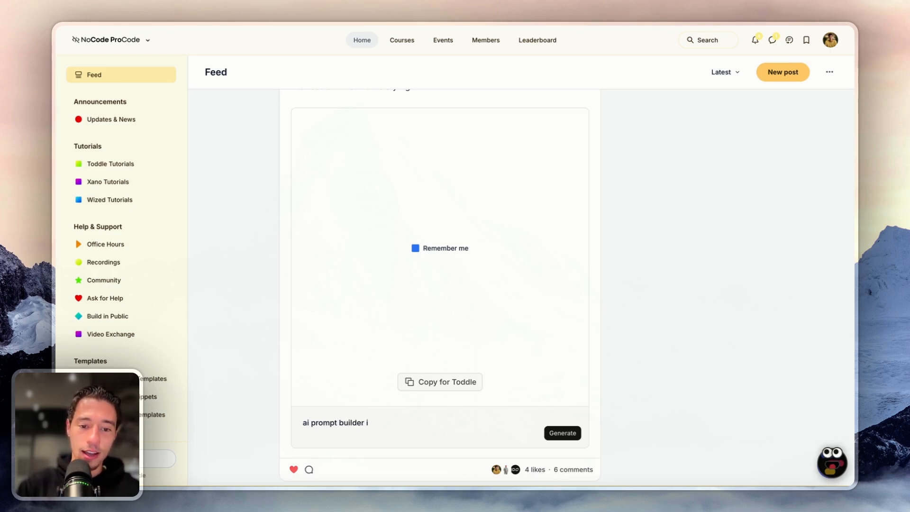
type(" widget")
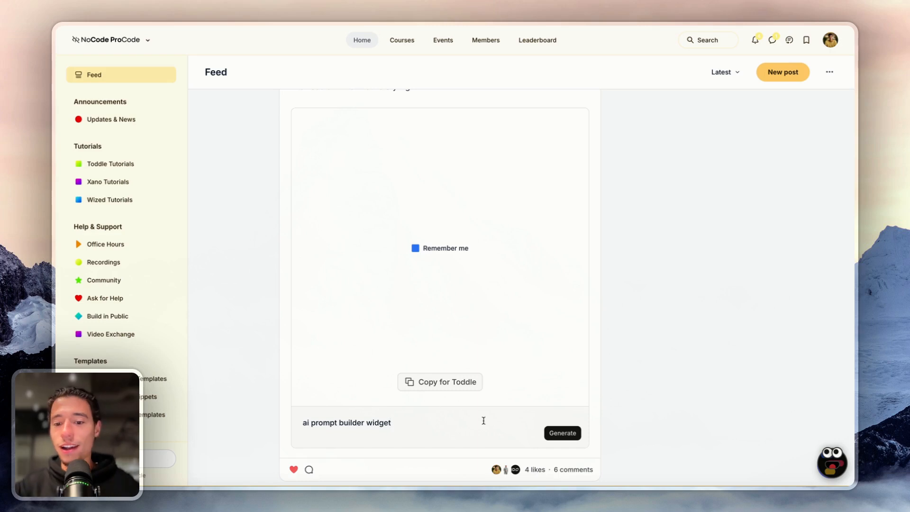
left_click(547, 433)
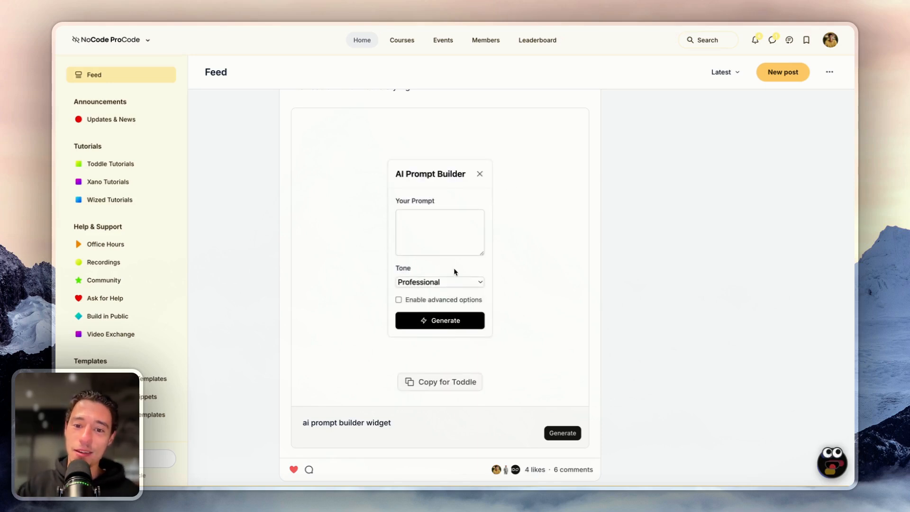
- Test the generated AI Prompt Builder widget by choosing the Casual tone and enabling advanced options
left_click(459, 284)
left_click(428, 296)
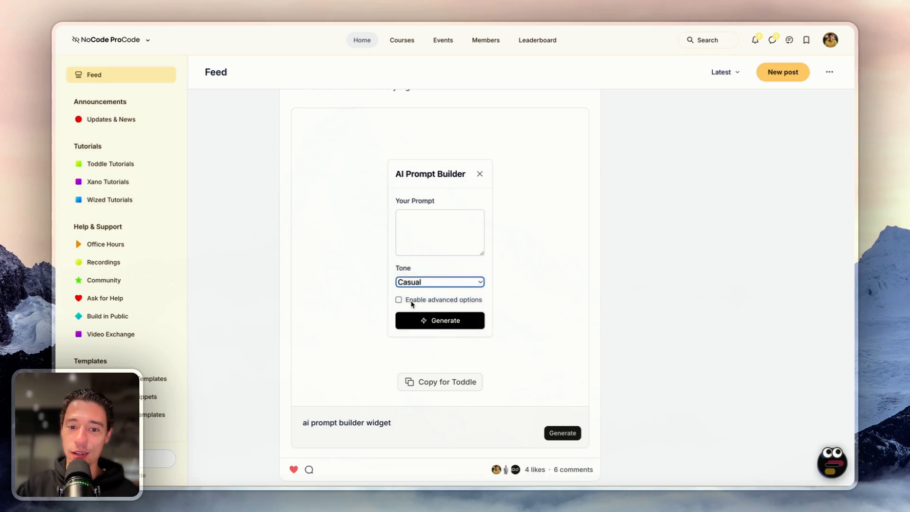
left_click(398, 300)
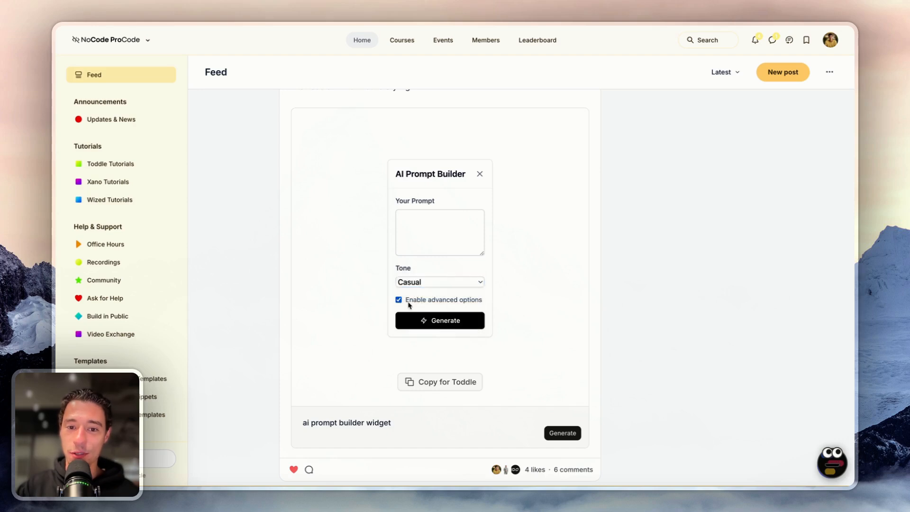
- Regenerate the AI prompt builder widget twice, testing the first new version's prompt field and Casual tone button
left_click(578, 434)
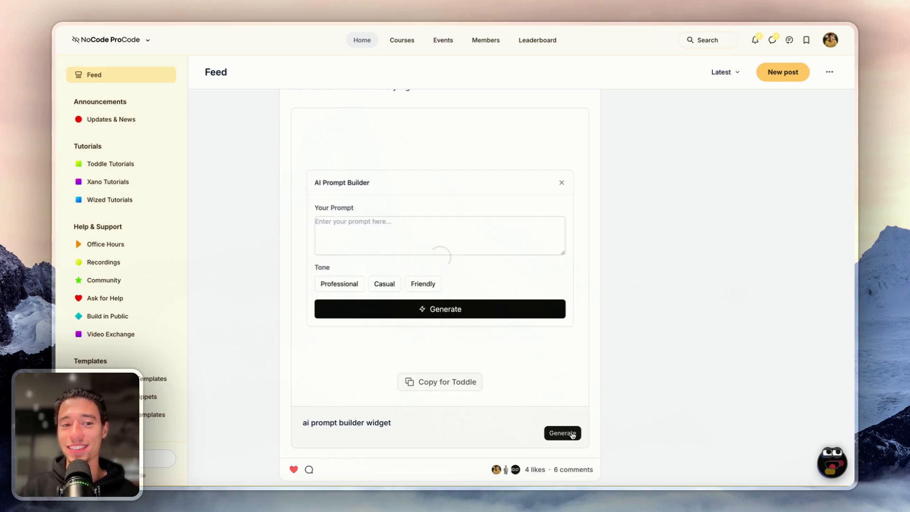
left_click(467, 233)
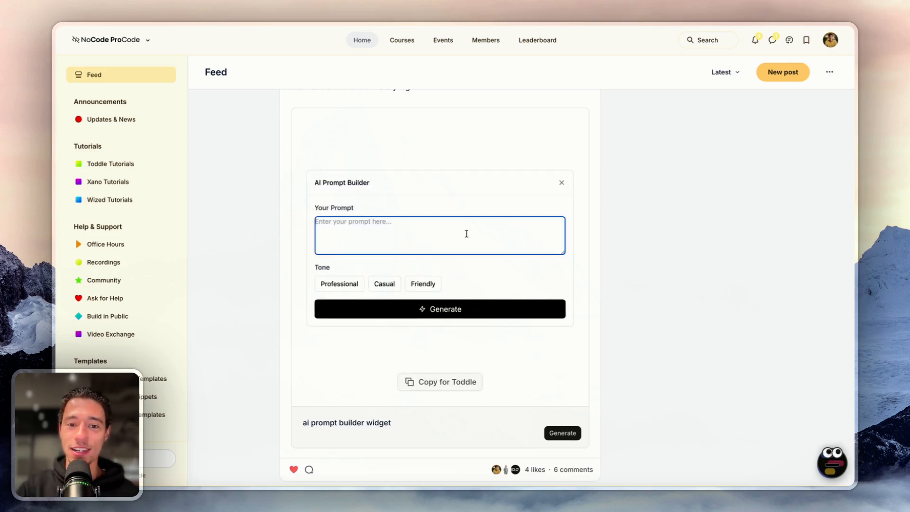
left_click(389, 236)
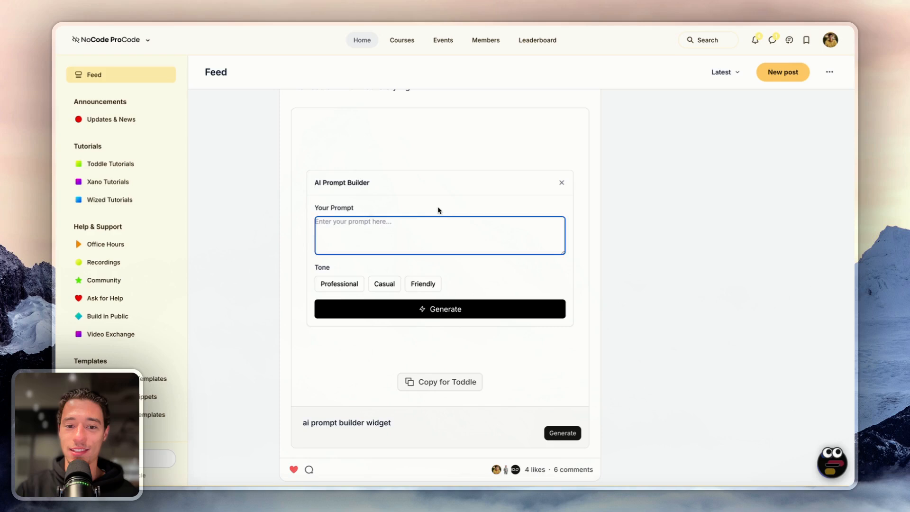
left_click(373, 288)
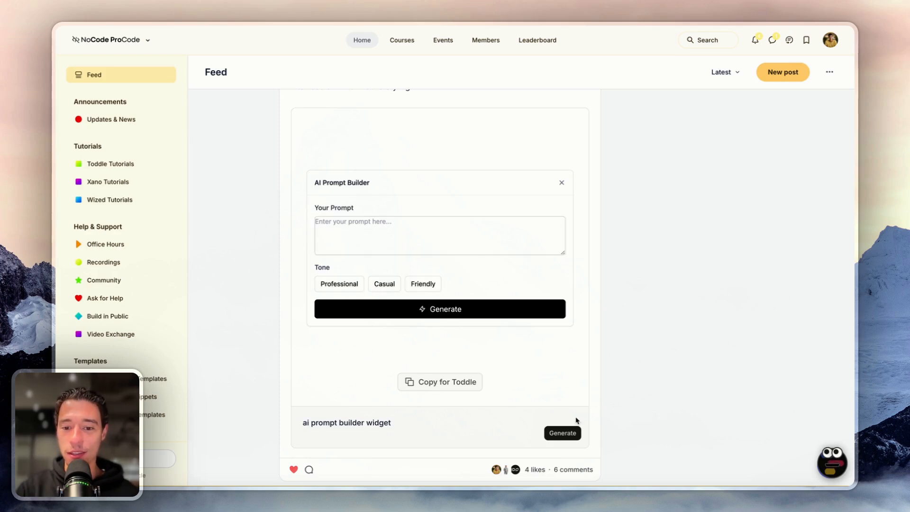
left_click(560, 436)
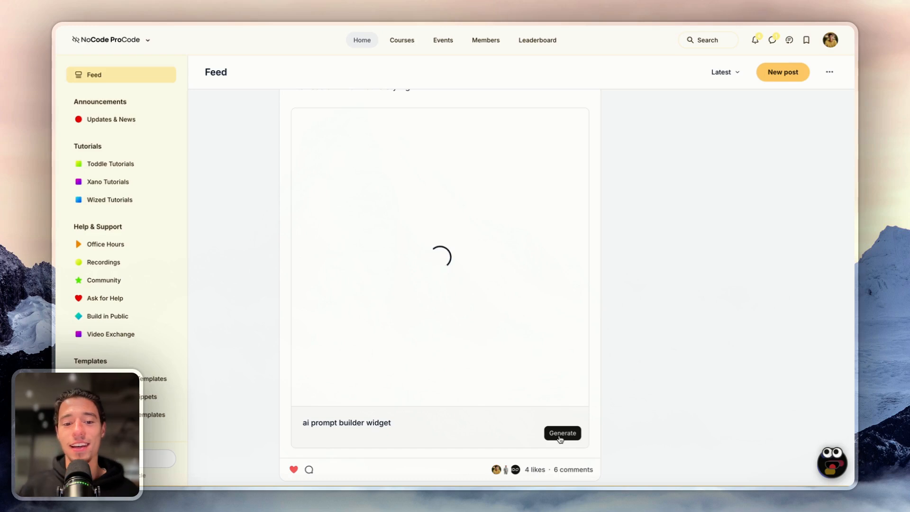
- Extend the generator prompt to "modern ai prompt builder widget with html input using content editable div" and generate the component
left_click(302, 422)
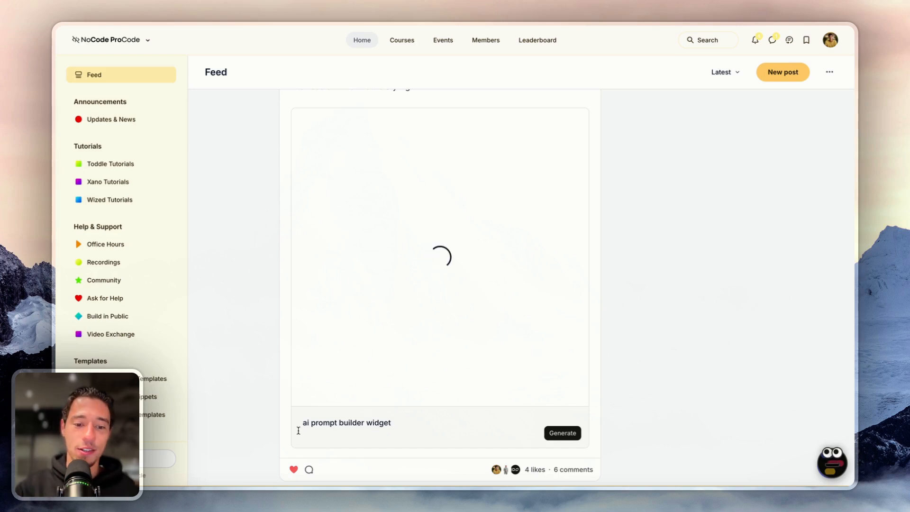
type("modern")
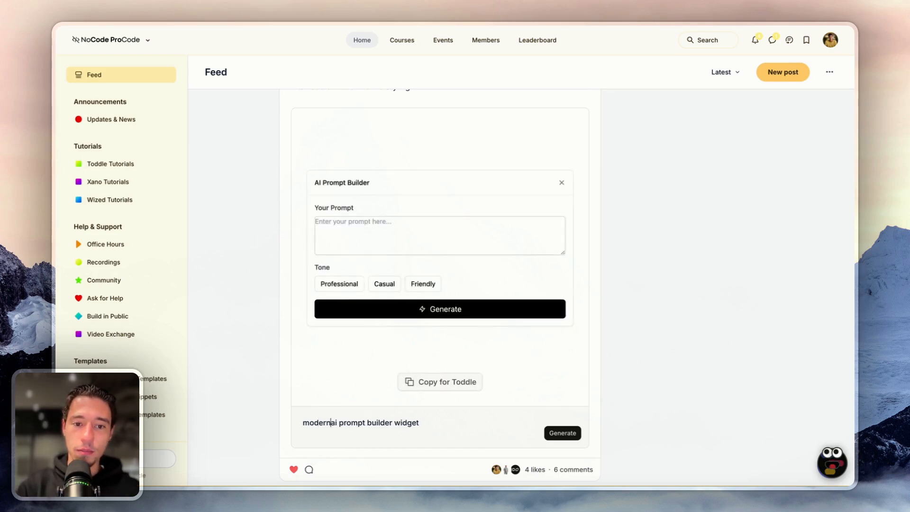
left_click(443, 429)
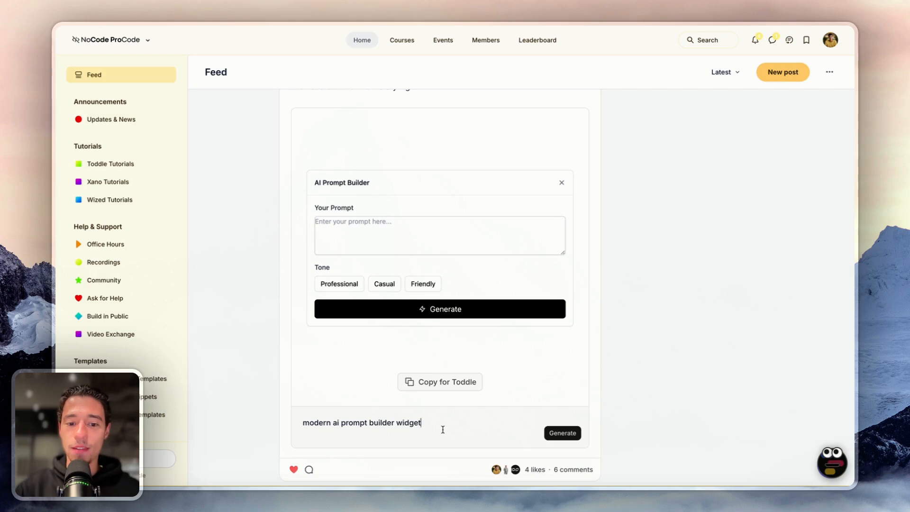
type("with")
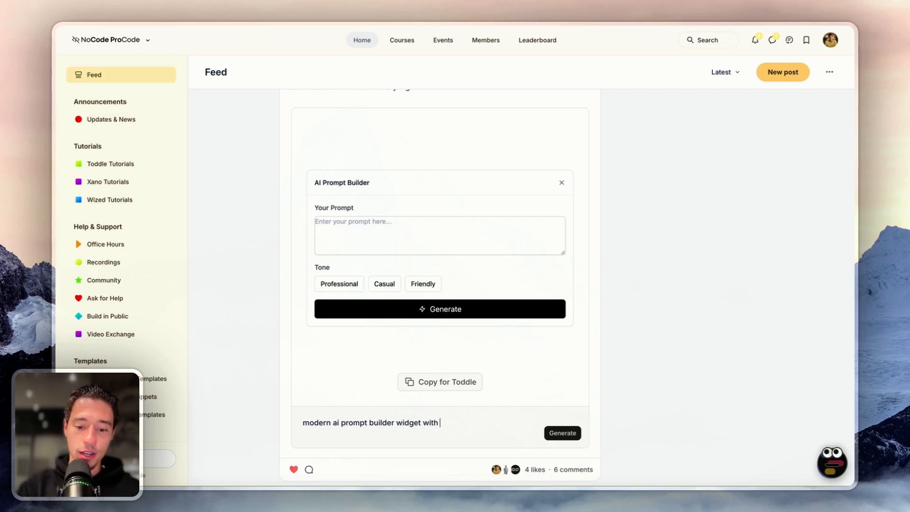
type(" html")
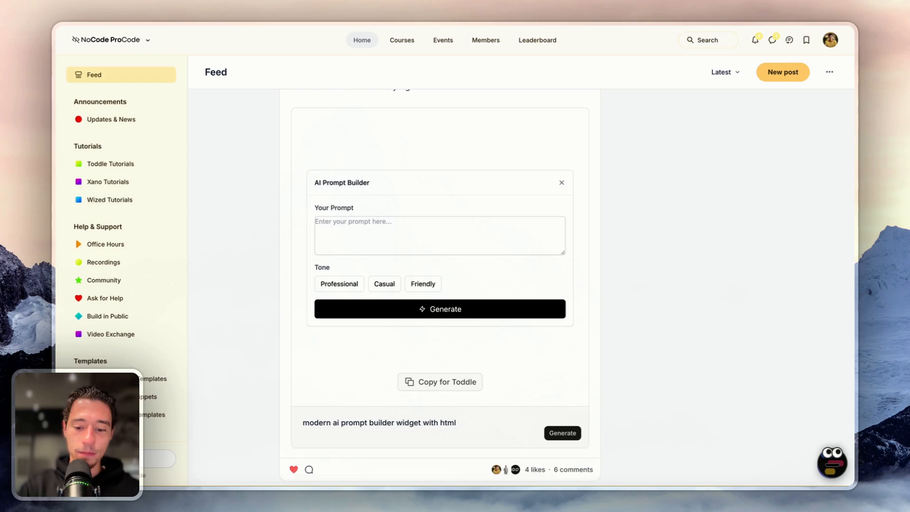
type(" inpu")
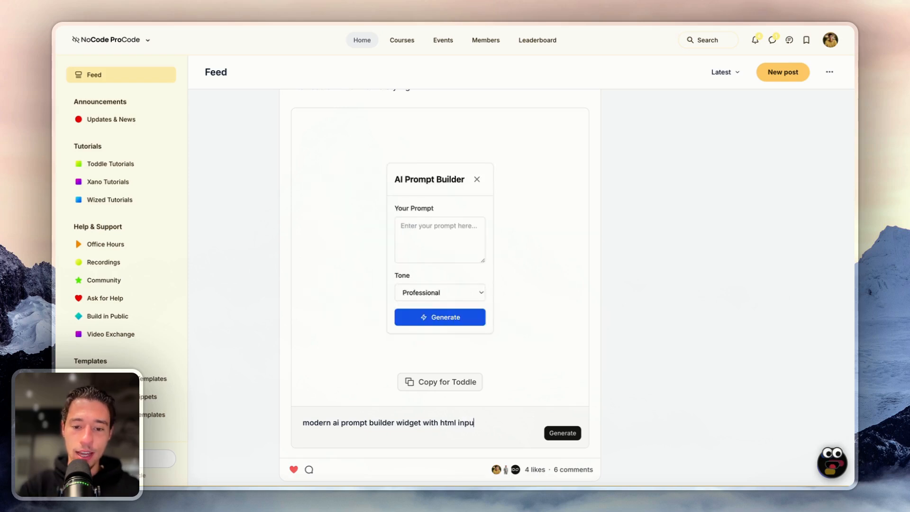
type("t using")
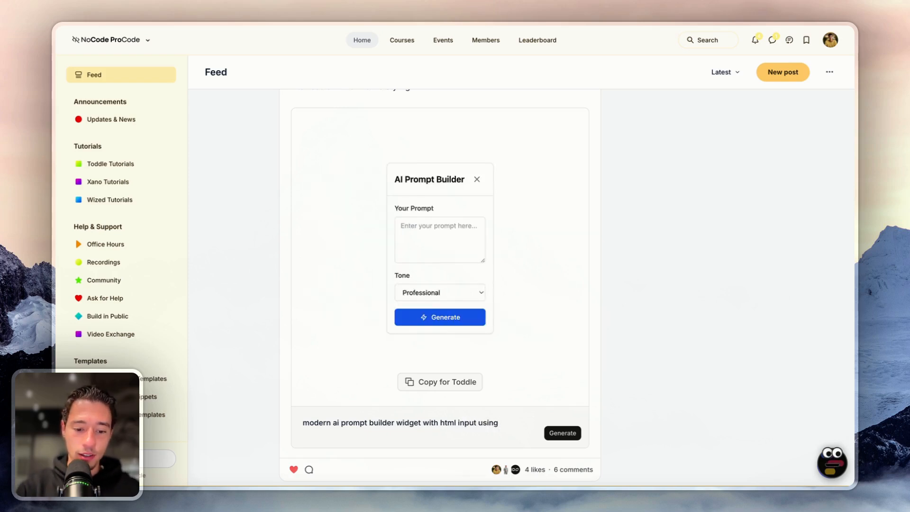
type(" content editab")
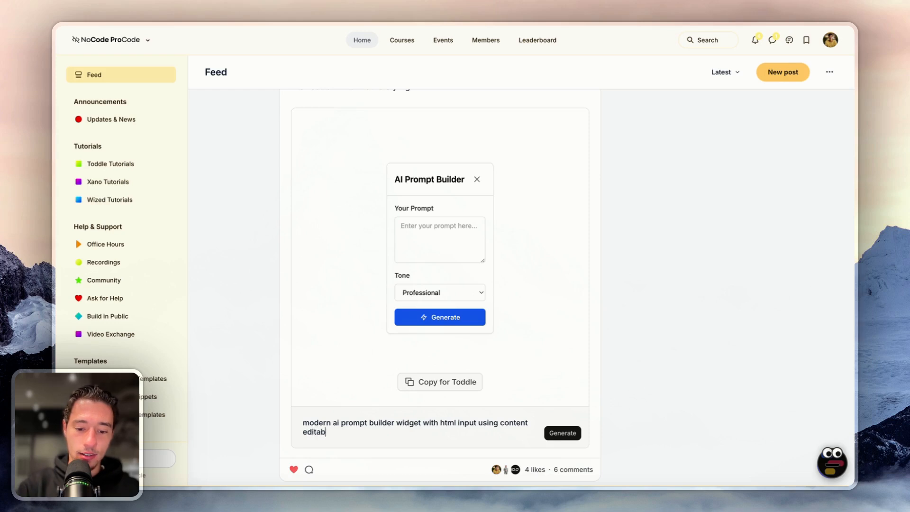
type("le div")
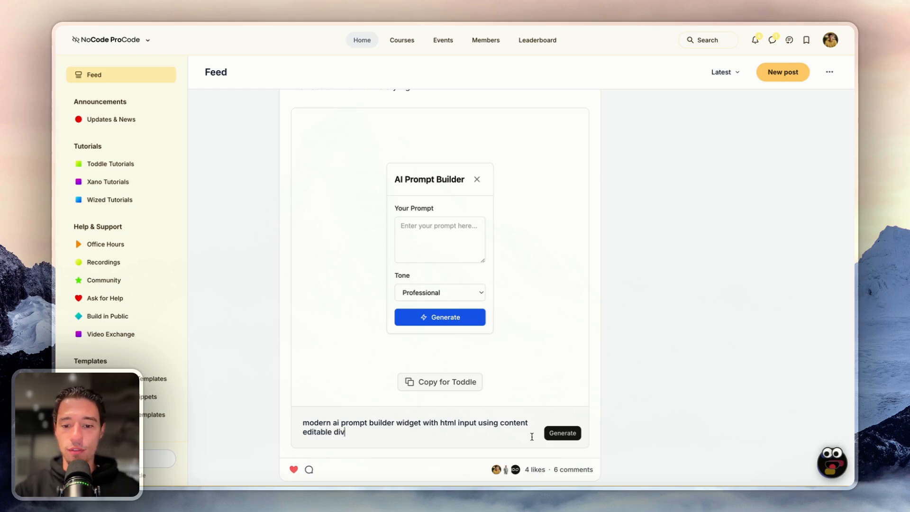
left_click(562, 432)
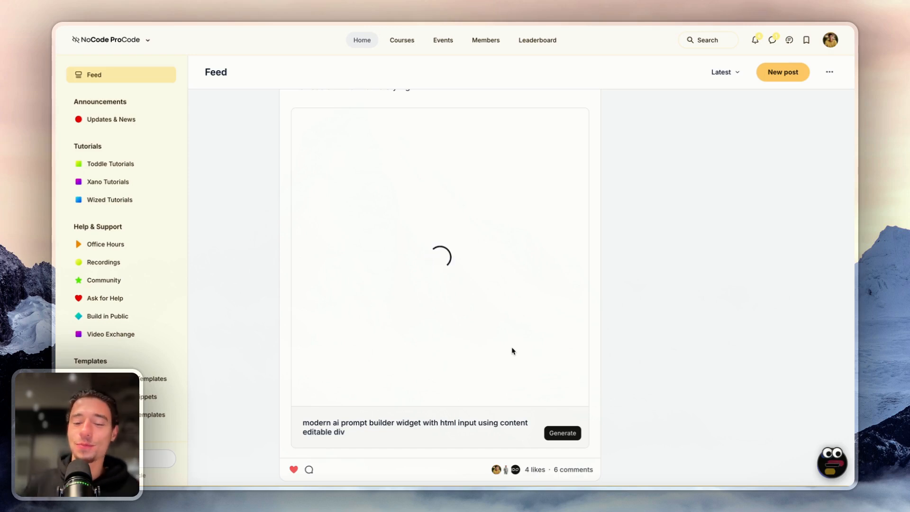
- Test the generated widget by entering "bhvhv" as the prompt and trying the arrow in its header
left_click(432, 255)
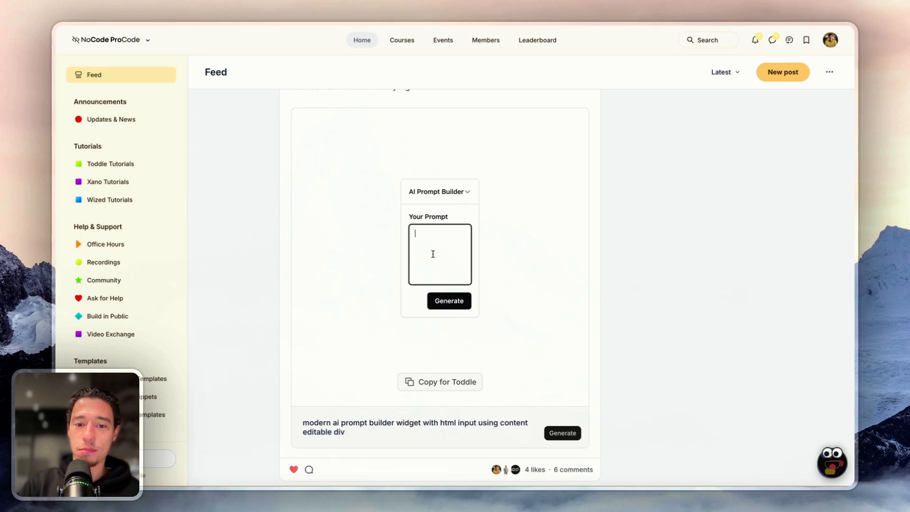
type("bhvhv")
left_click(464, 195)
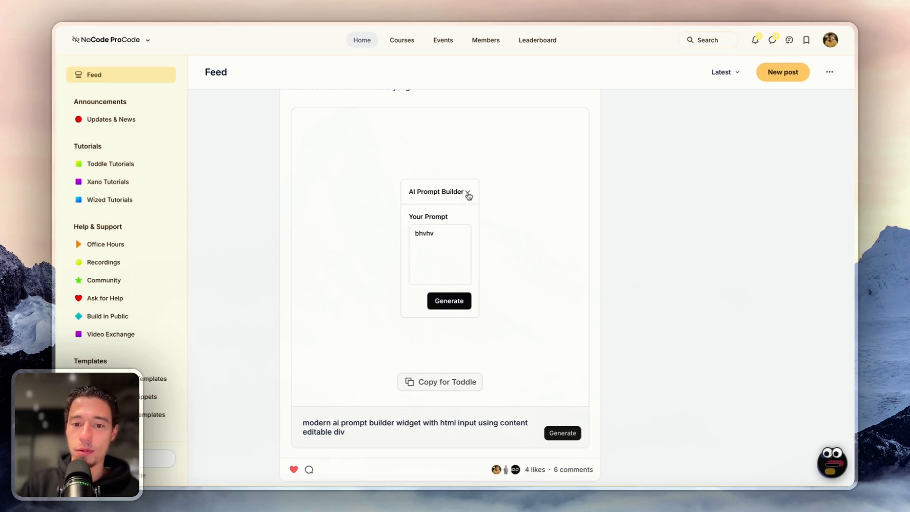
- Replace the generator prompt with "modern ai prompt builder with text area and nice padding in the text area." and generate the component
double_click(387, 423)
left_click(449, 438)
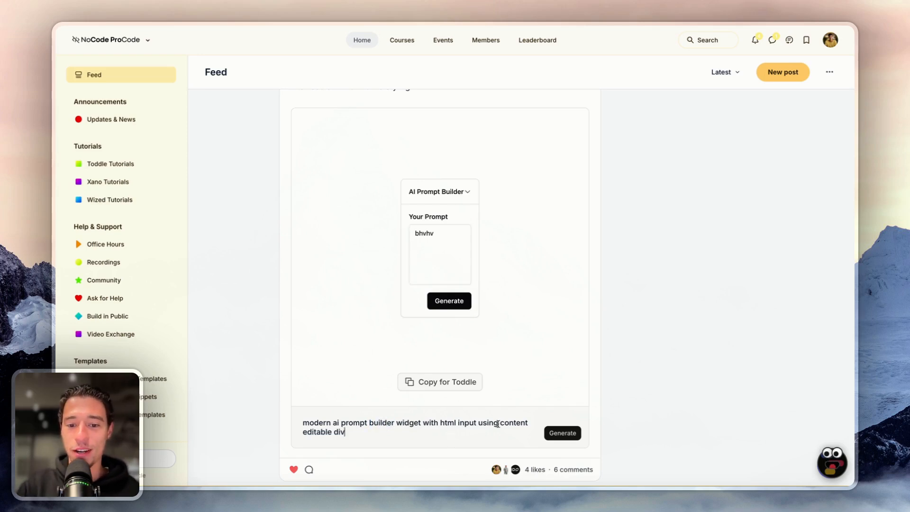
triple_click(431, 431)
key("BackSpace")
type("m")
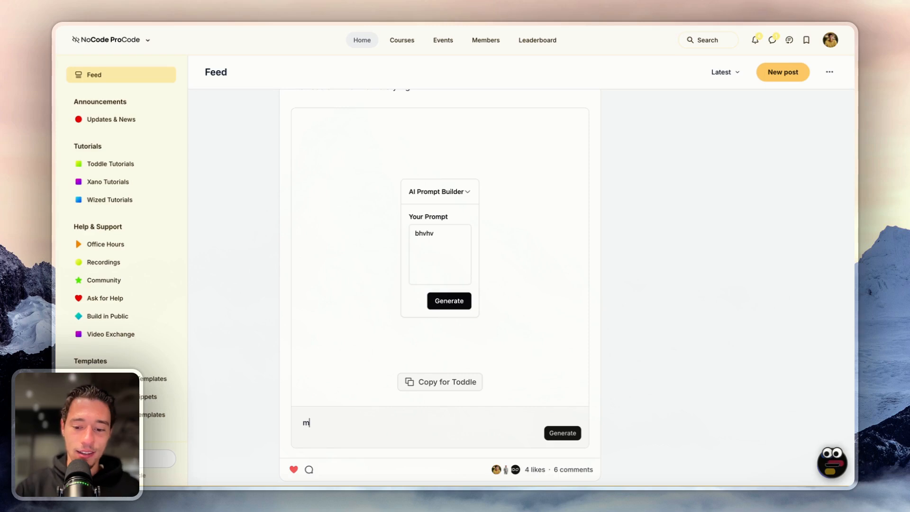
type("odern ai pro")
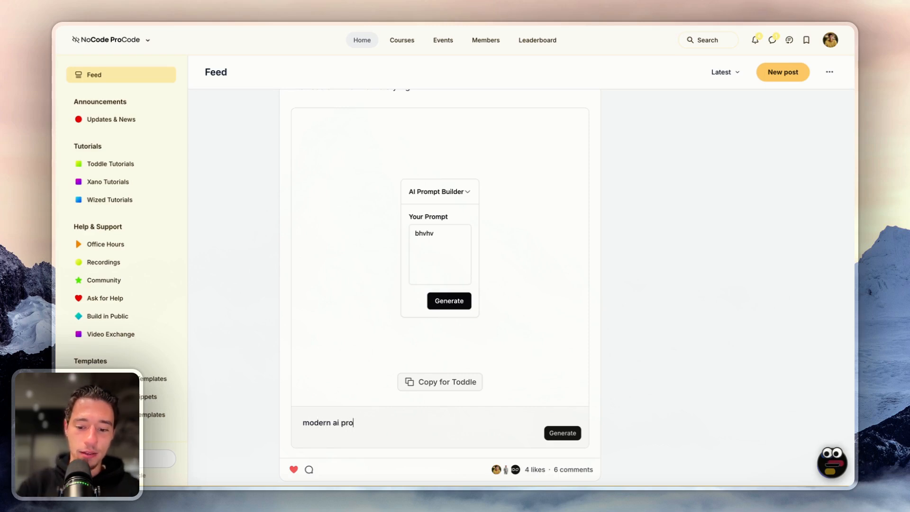
type("mpt builder with")
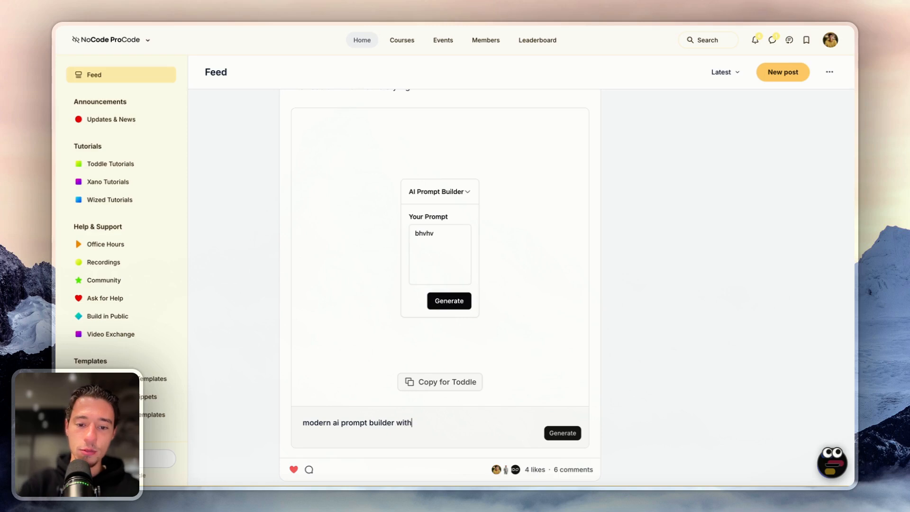
type(" text")
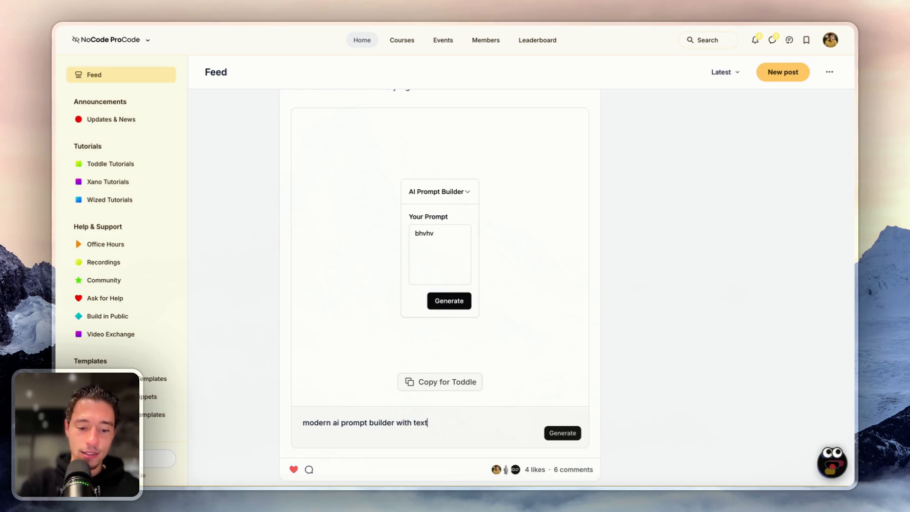
type(" aea")
key("BackSpace")
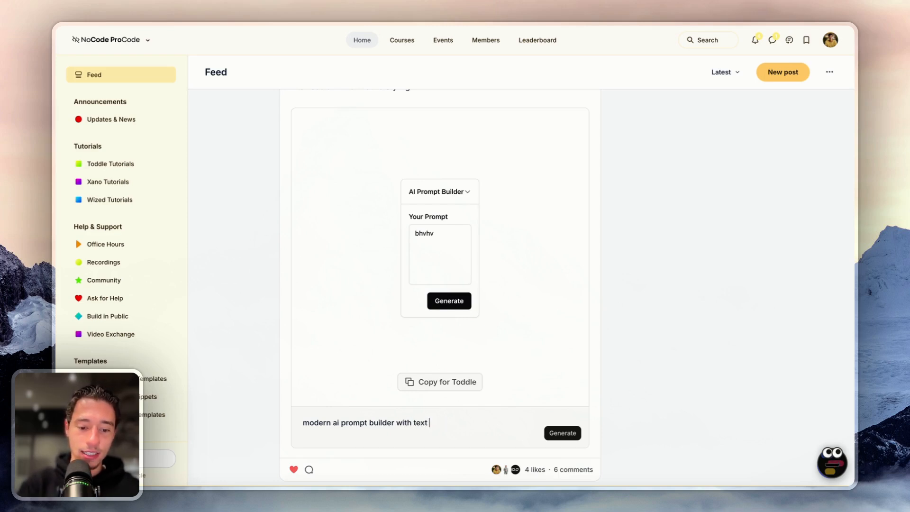
type("area and n")
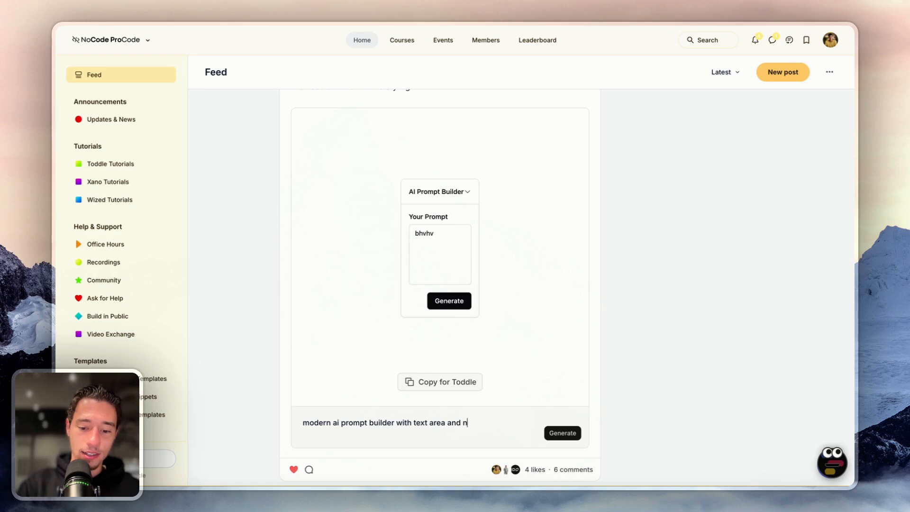
type("ice padding ")
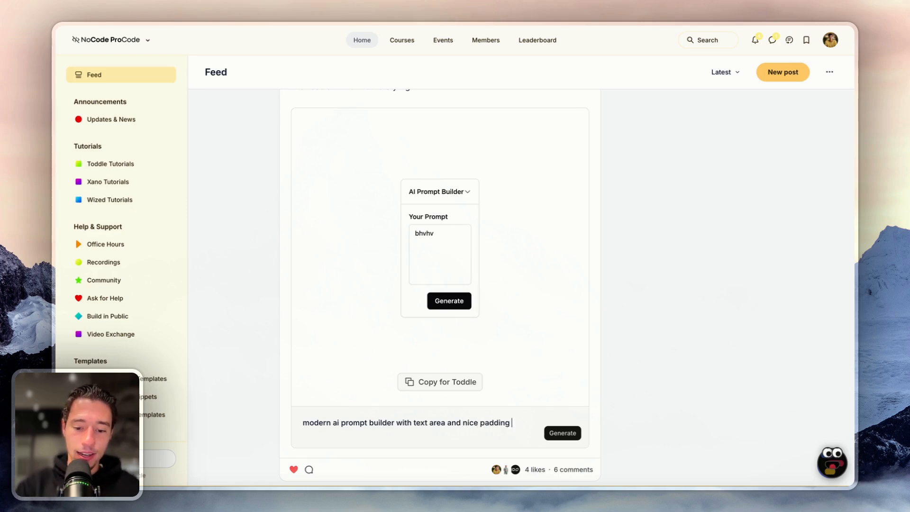
type("in te etxt ar")
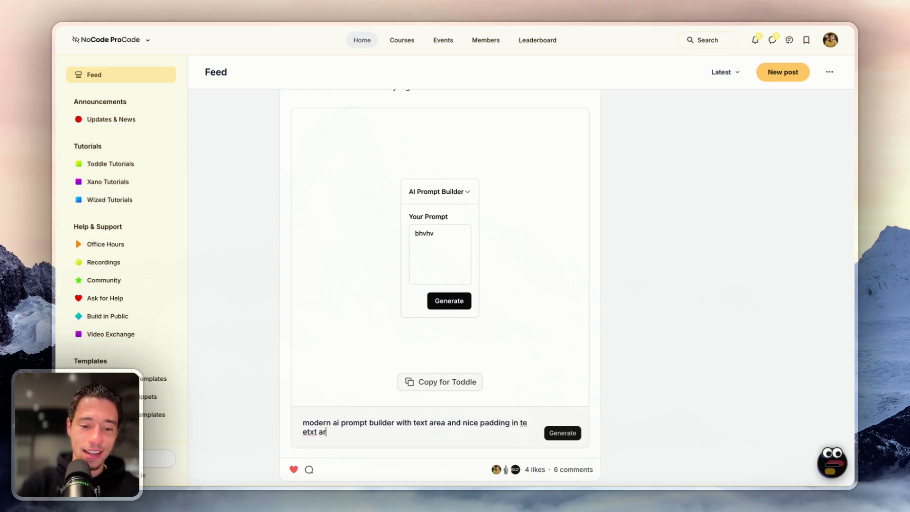
key("BackSpace")
key("BackSpace")
key("BackSpace")
key("BackSpace")
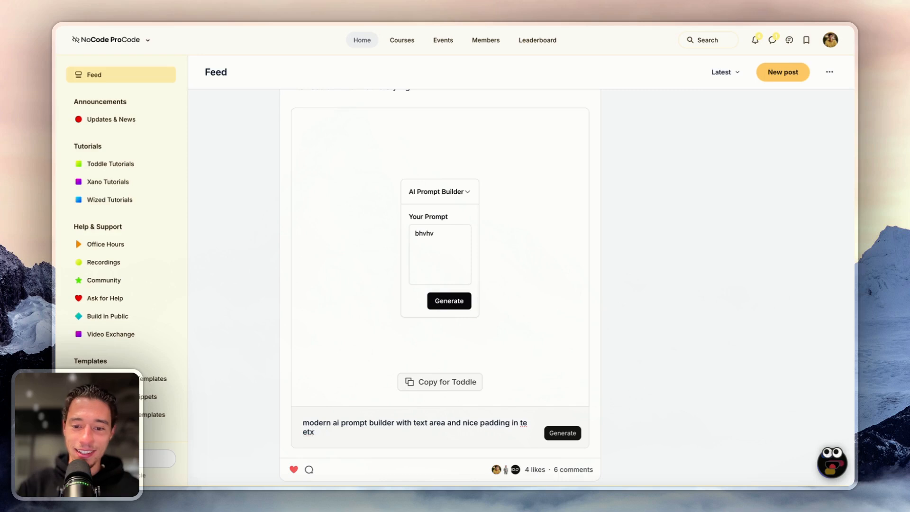
key("BackSpace")
type("the")
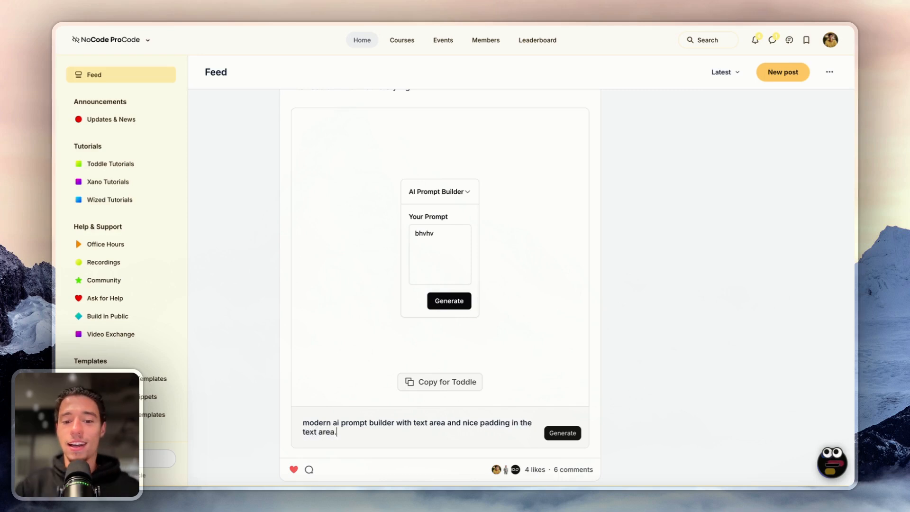
left_click(568, 438)
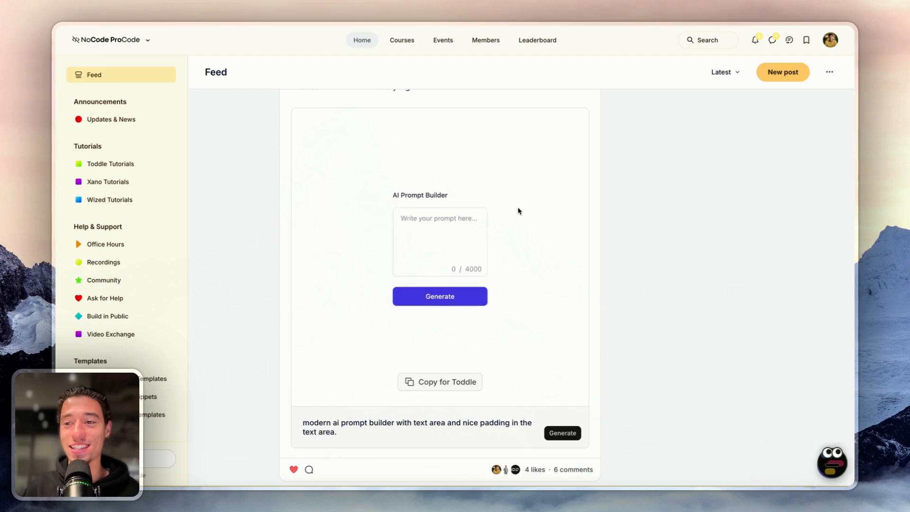
- Test the generated widget's prompt field by entering "yftf" and clearing it again
left_click(427, 247)
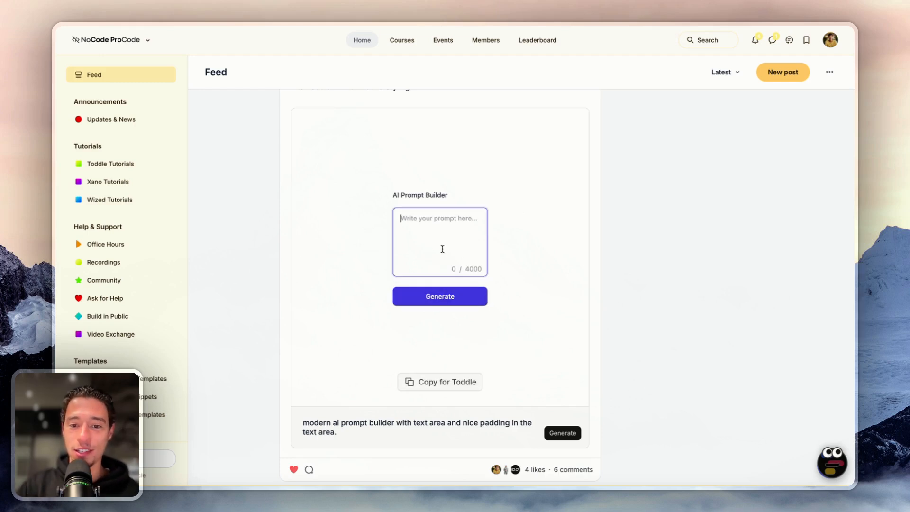
type("yftf")
key("BackSpace")
key("BackSpace")
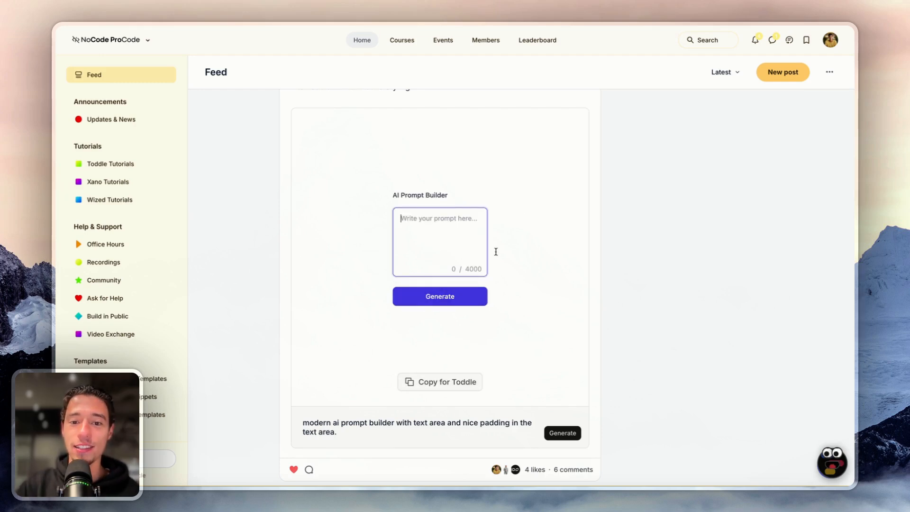
- Extend the generator prompt with "and tag input and select for tone of voice" and generate the component
left_click(578, 282)
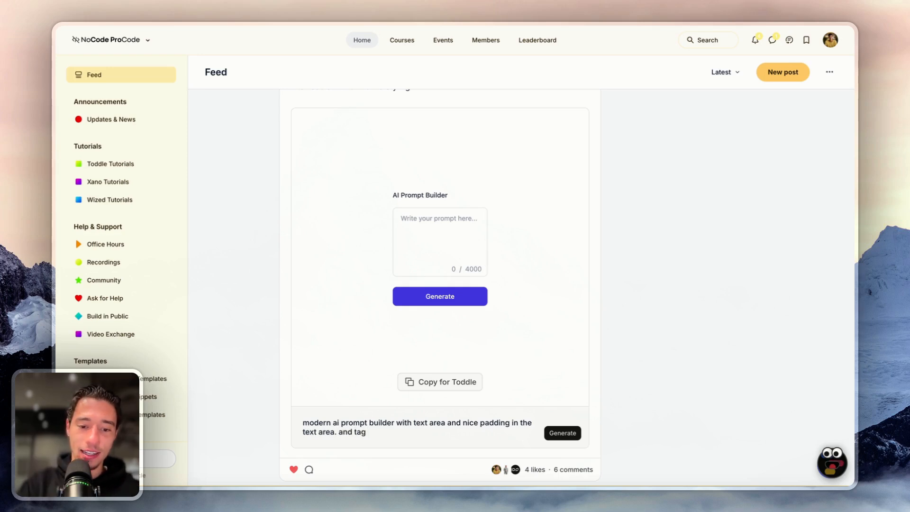
type("input and sel")
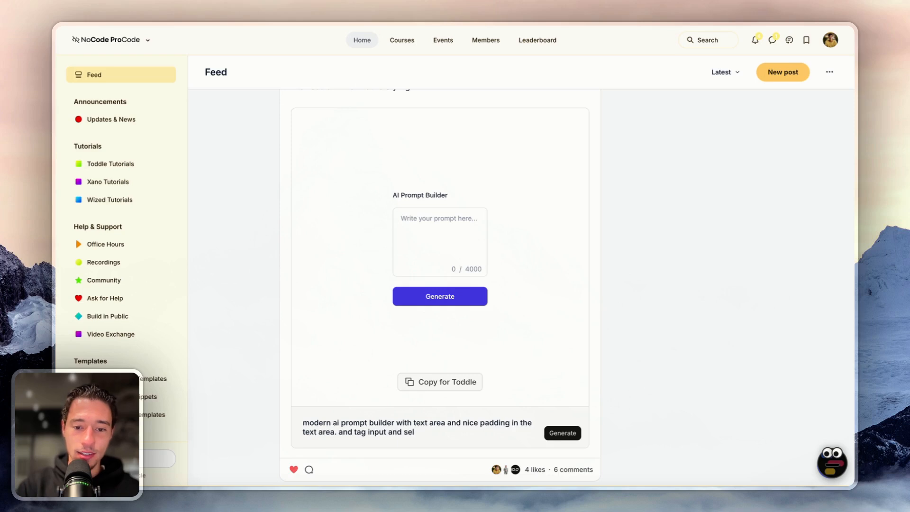
type("ct for ")
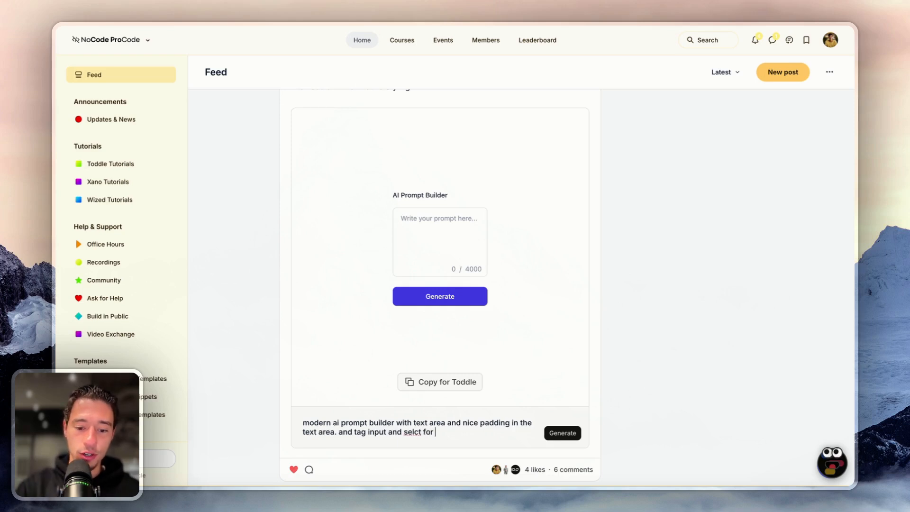
type("tone of voice")
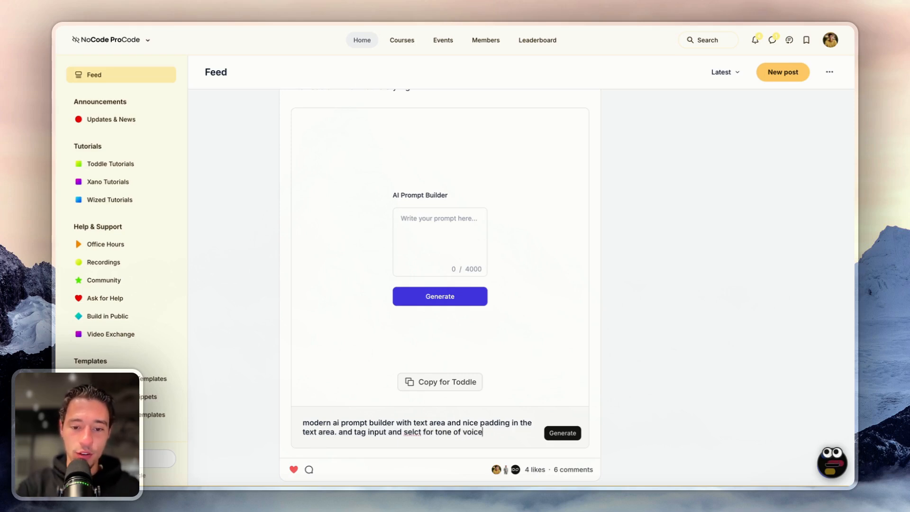
left_click(419, 432)
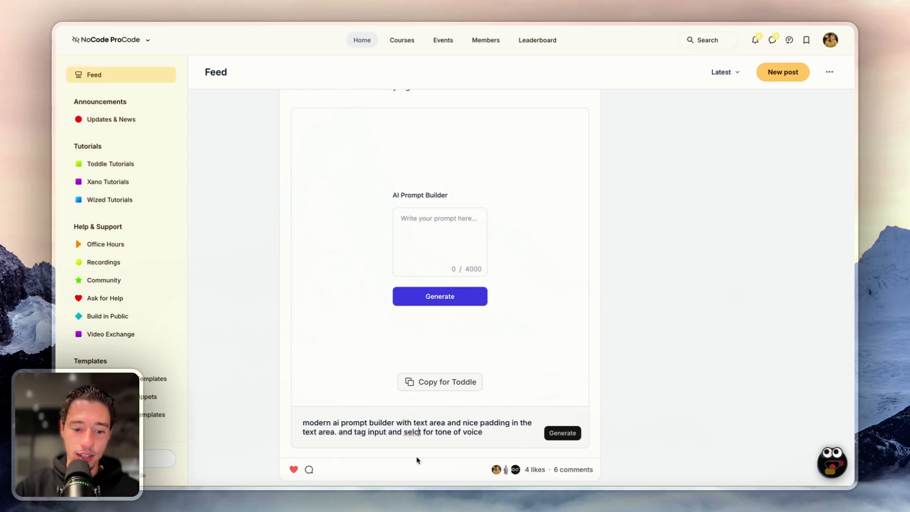
type("e")
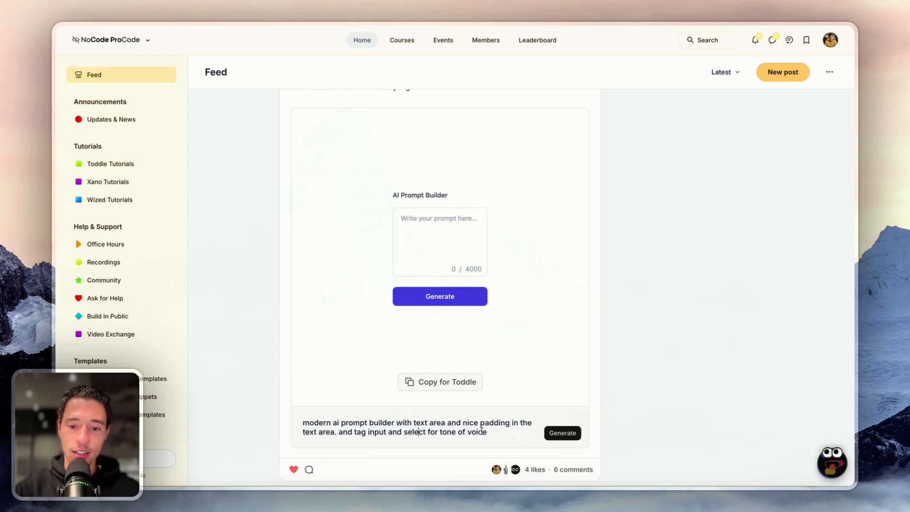
left_click(564, 434)
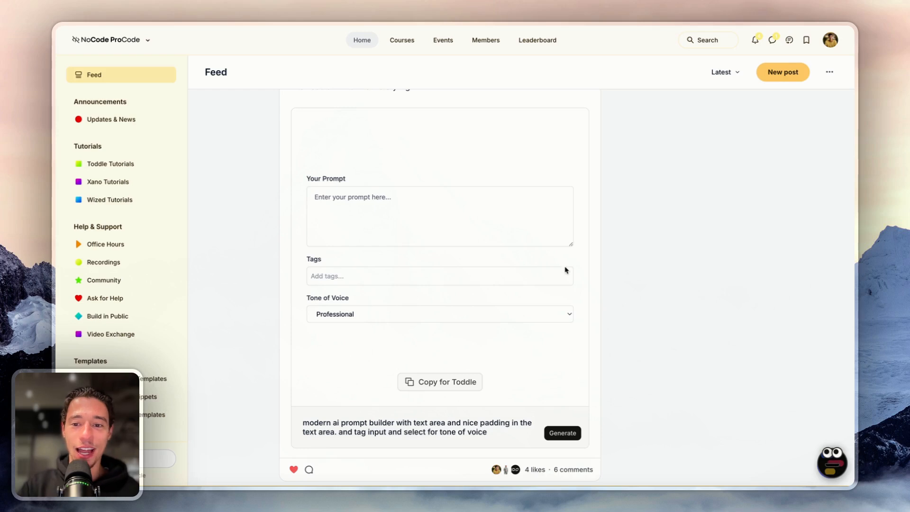
- Try the generated form's prompt and tags fields and view the Tone of Voice options without changing the selection
left_click(505, 223)
left_click(405, 277)
type("y")
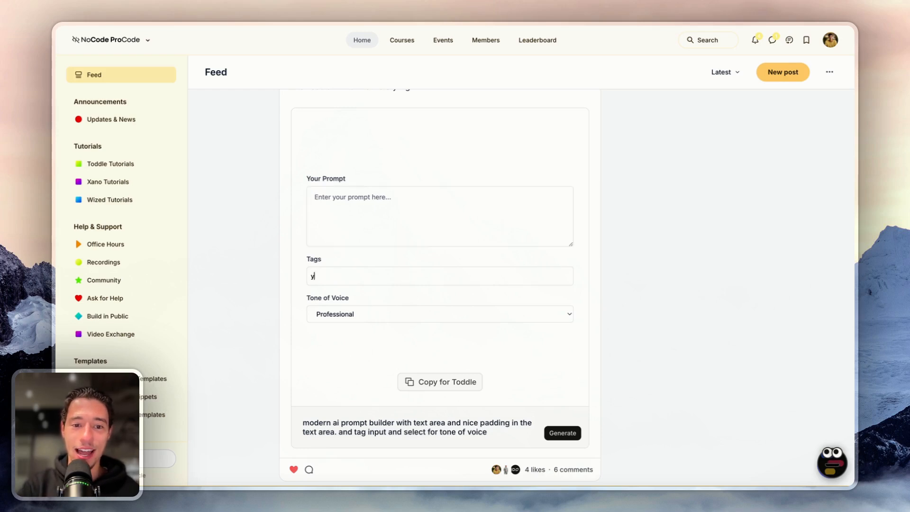
key("BackSpace")
key("BackSpace")
left_click(384, 310)
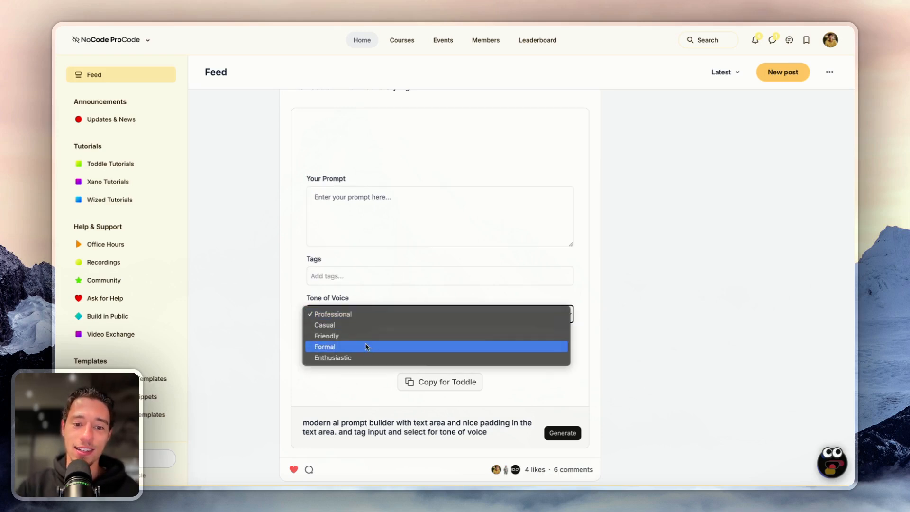
left_click(379, 290)
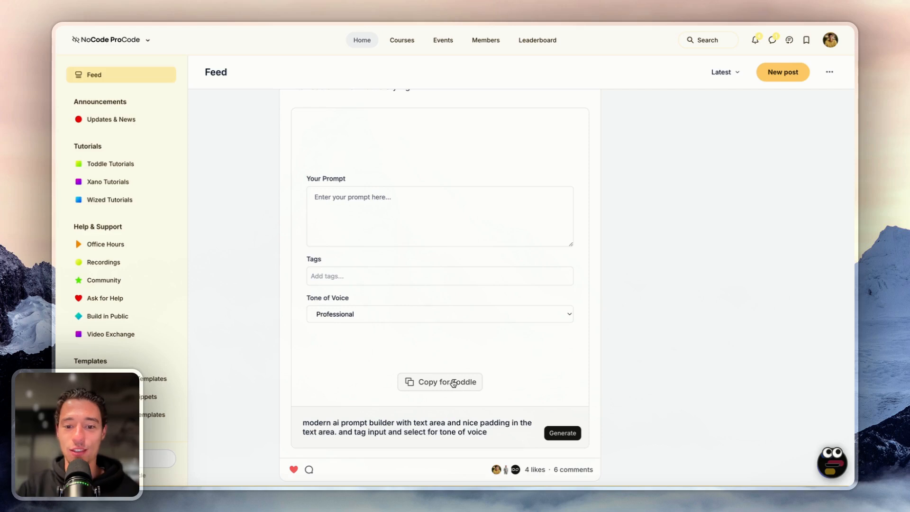
- Copy the generated form for Toddle, switch to the Toddle editor, stop the preview and paste the form below the "true" heading
mouse_move(57, 189)
left_click(126, 77)
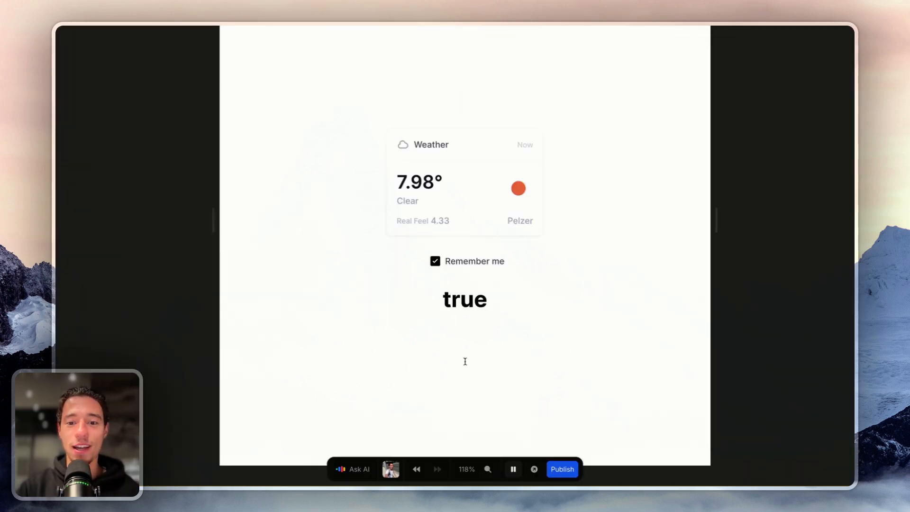
left_click(513, 471)
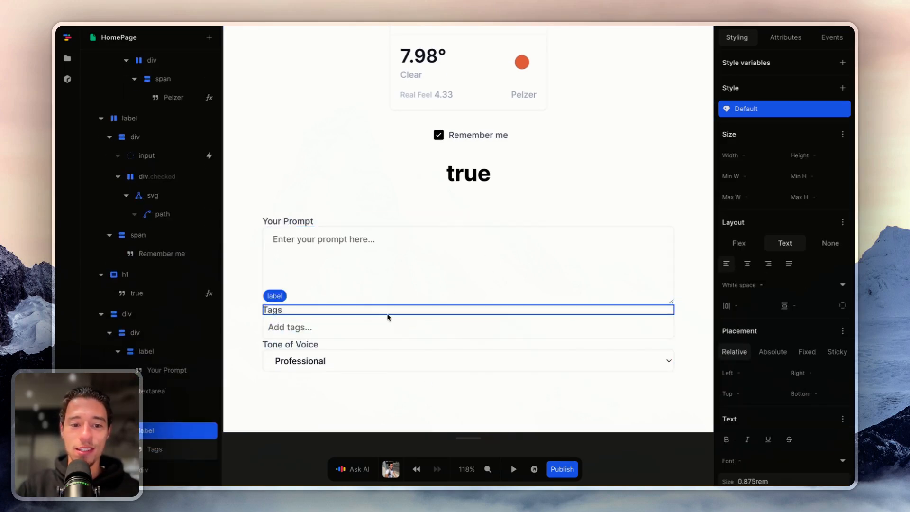
- Inspect the pasted form's textarea and Your Prompt label, and delete the form's outermost div from HomePage
left_click(377, 253)
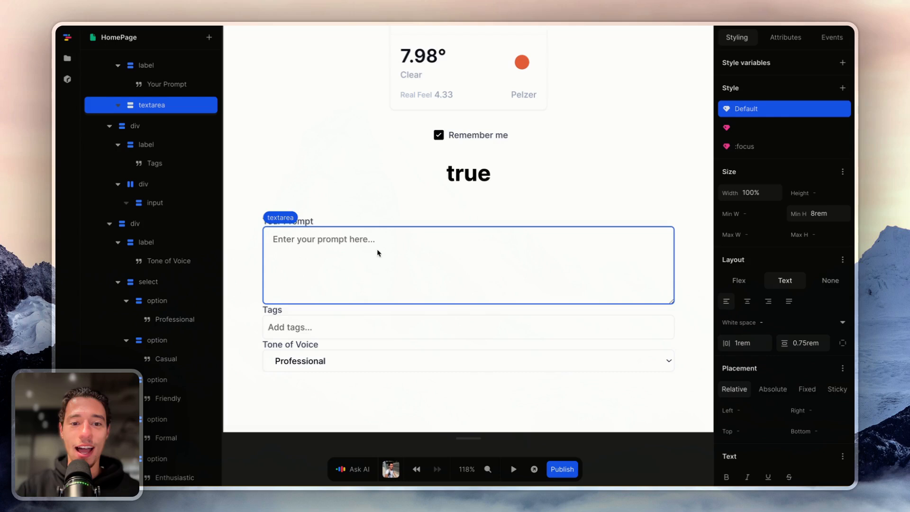
left_click(368, 219)
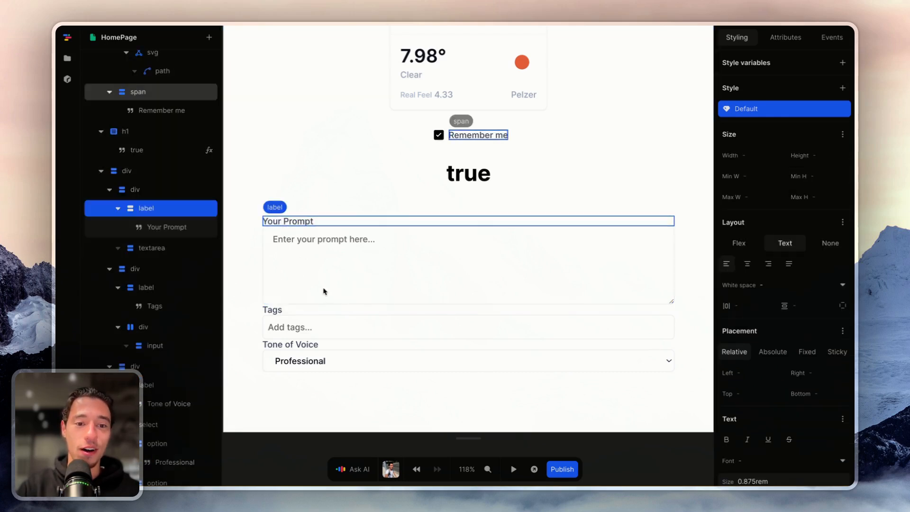
left_click(326, 240)
left_click(164, 206)
left_click(148, 172)
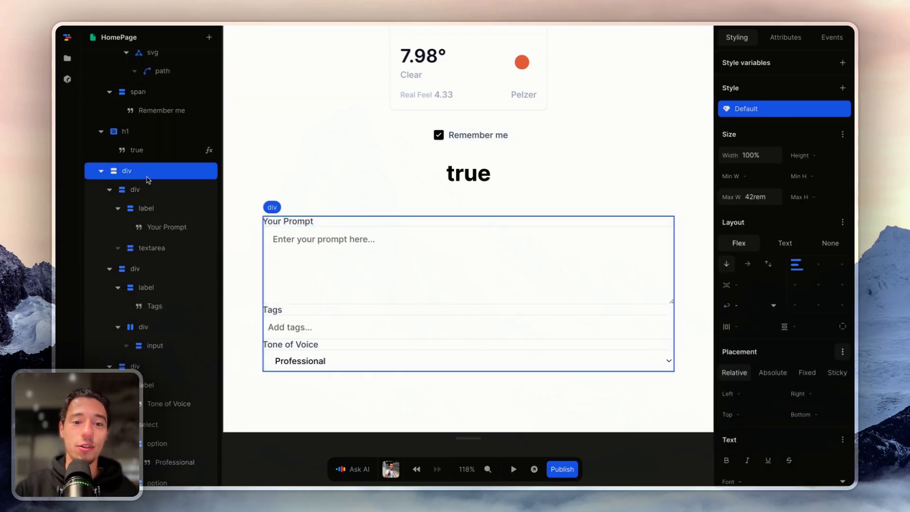
key("Delete")
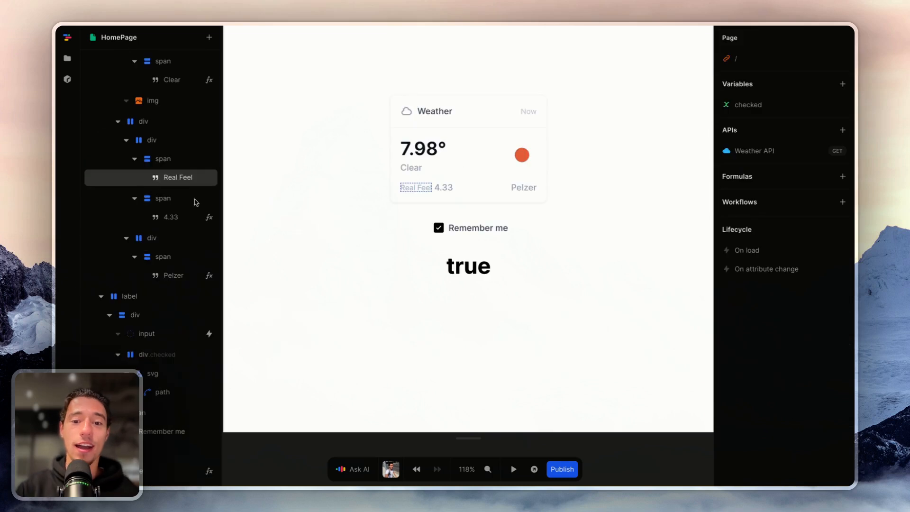
- Return to the NoCode ProCode feed, insert "form" after "builder" in the generator prompt, end it with a period, and generate the component
left_click(339, 309)
mouse_move(105, 263)
left_click(114, 192)
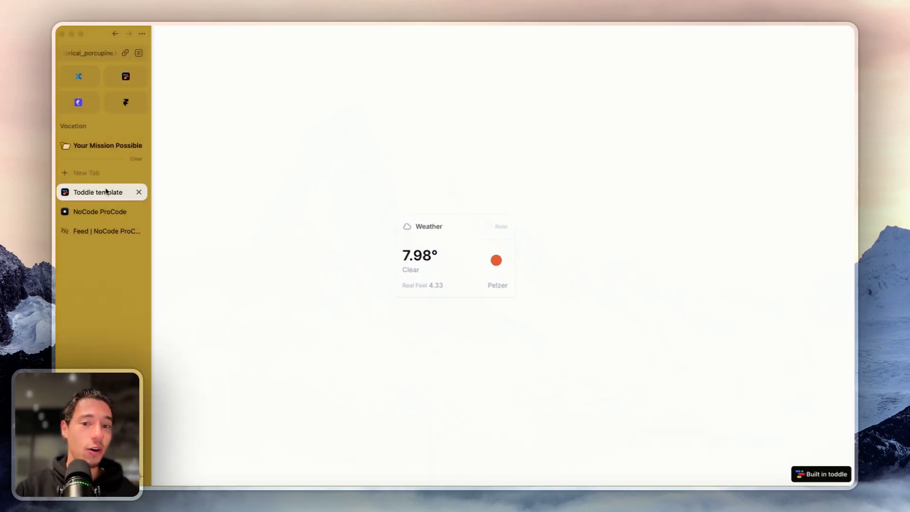
left_click(92, 210)
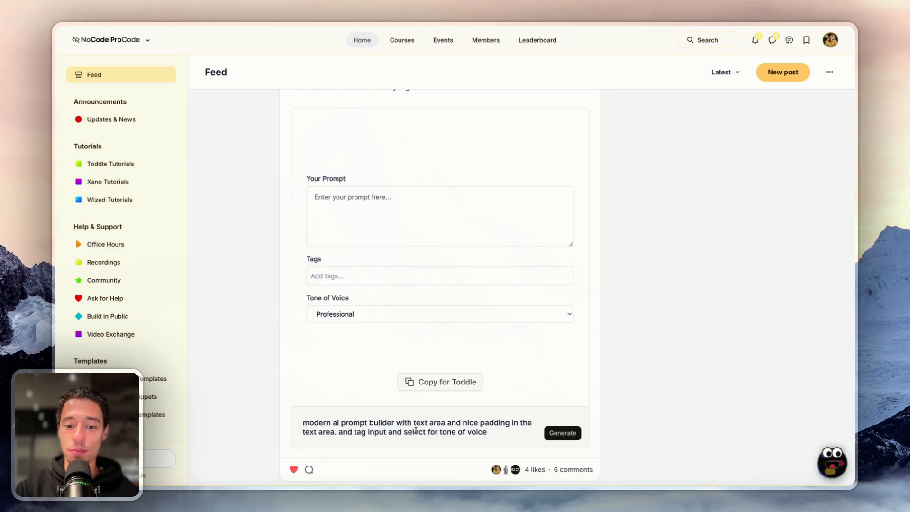
triple_click(416, 430)
key("Right")
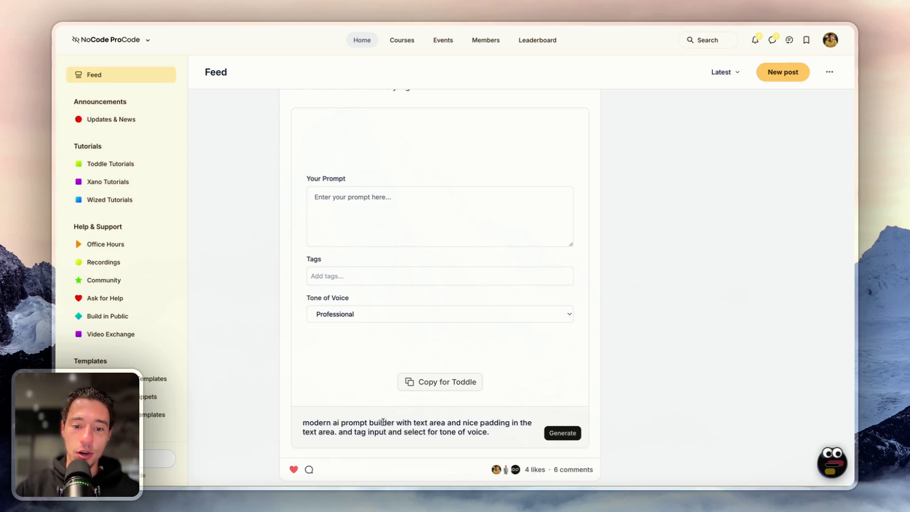
type("form")
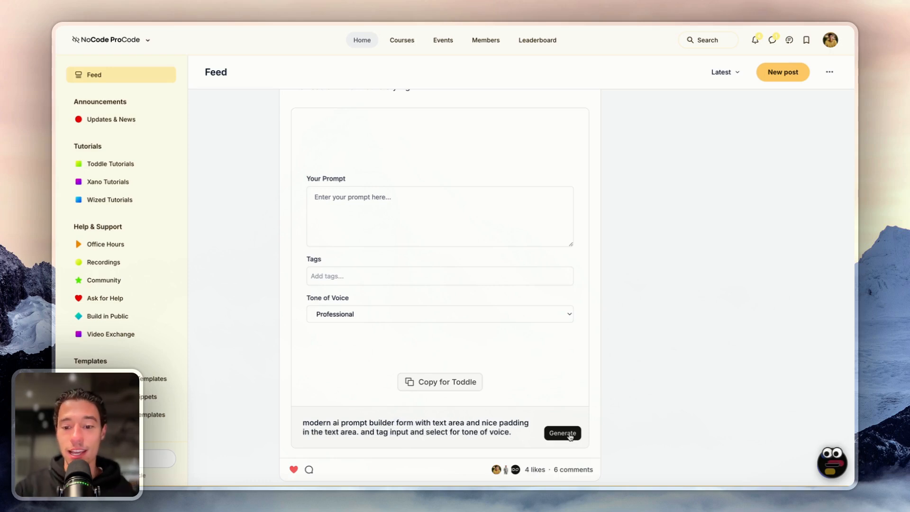
left_click(570, 437)
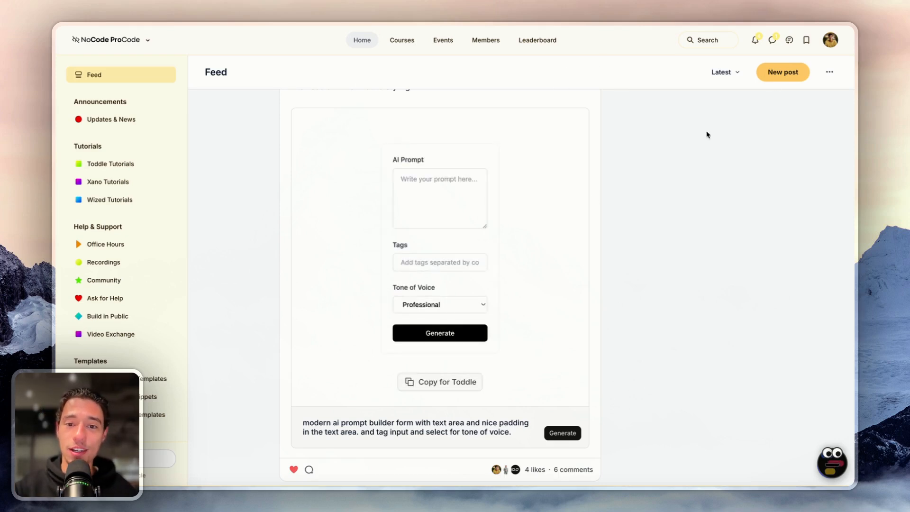
- Try the generated form's Tags field and view the Tone of Voice options, leaving Professional selected
left_click(425, 263)
left_click(425, 303)
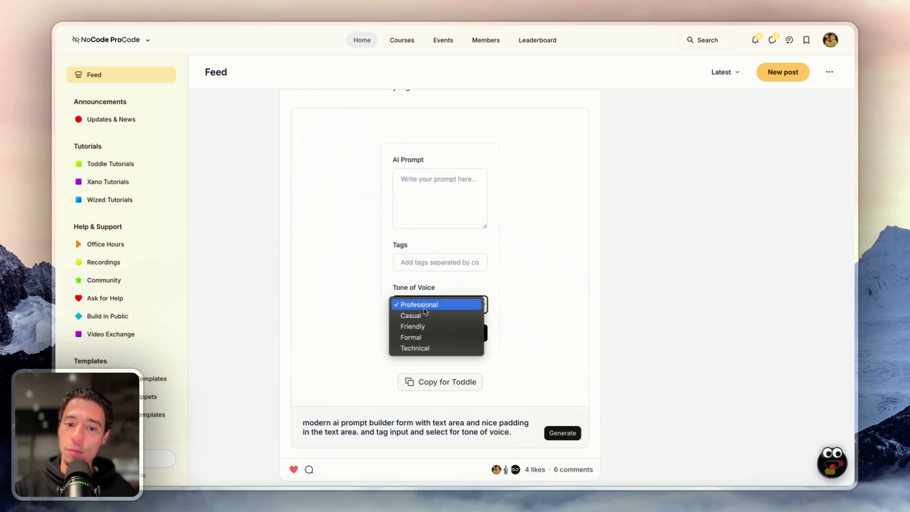
left_click(452, 303)
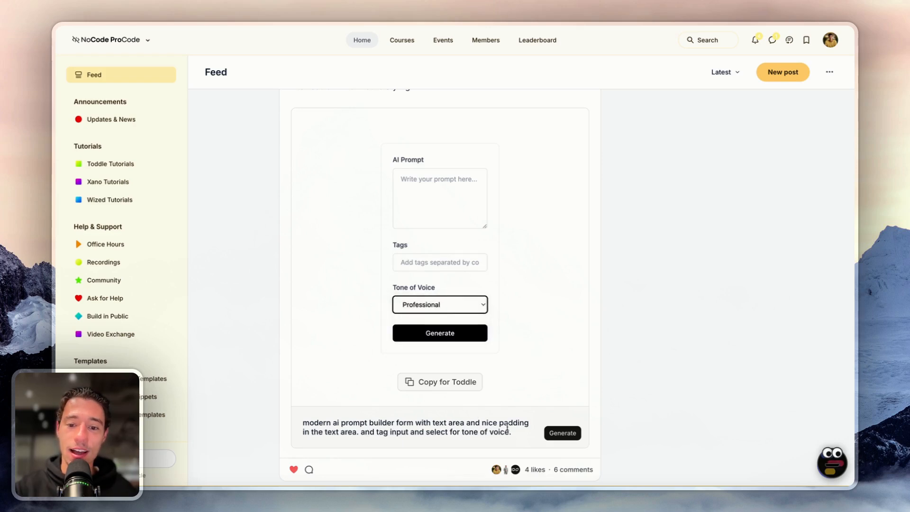
- Insert "minimal wide" after "modern" in the generator prompt and generate the component again
left_click(330, 422)
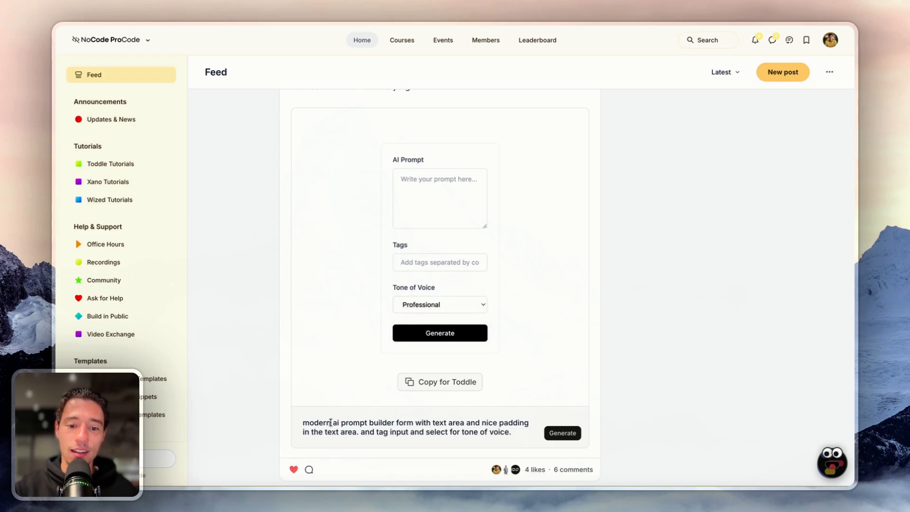
type("minimal")
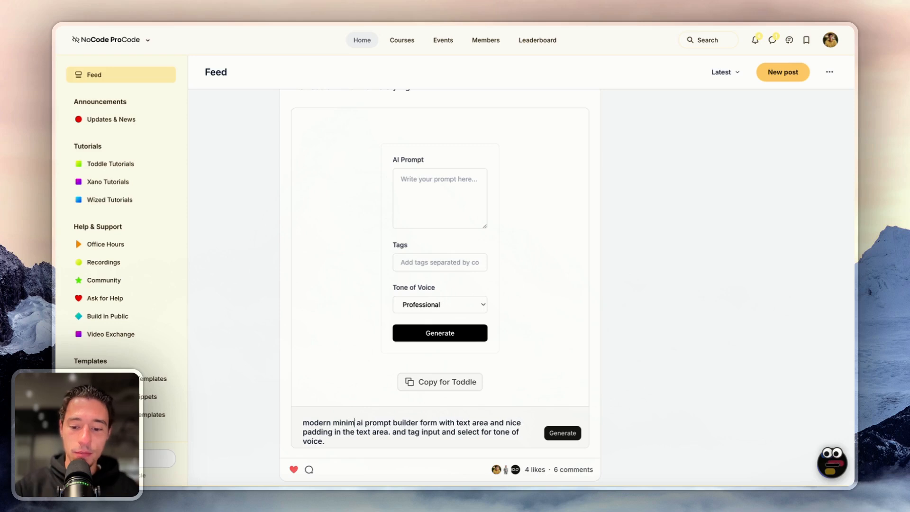
type(" wide")
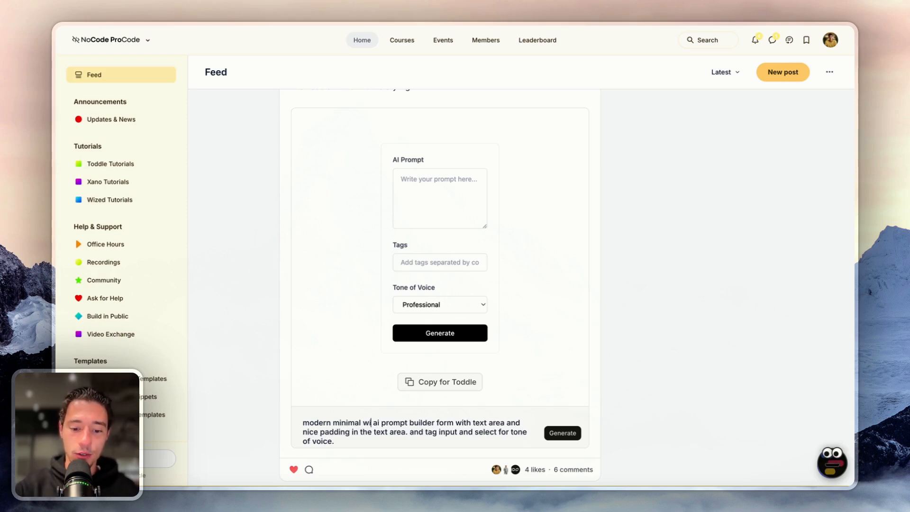
left_click(562, 433)
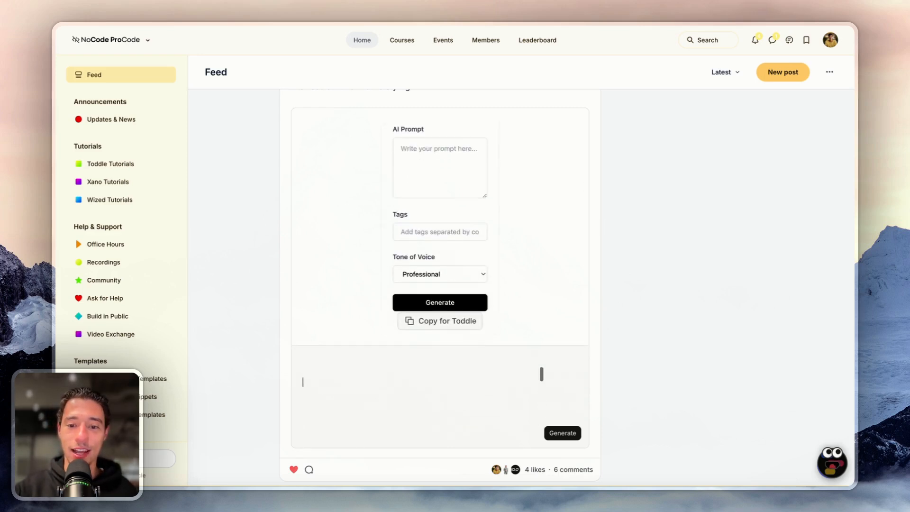
key("BackSpace")
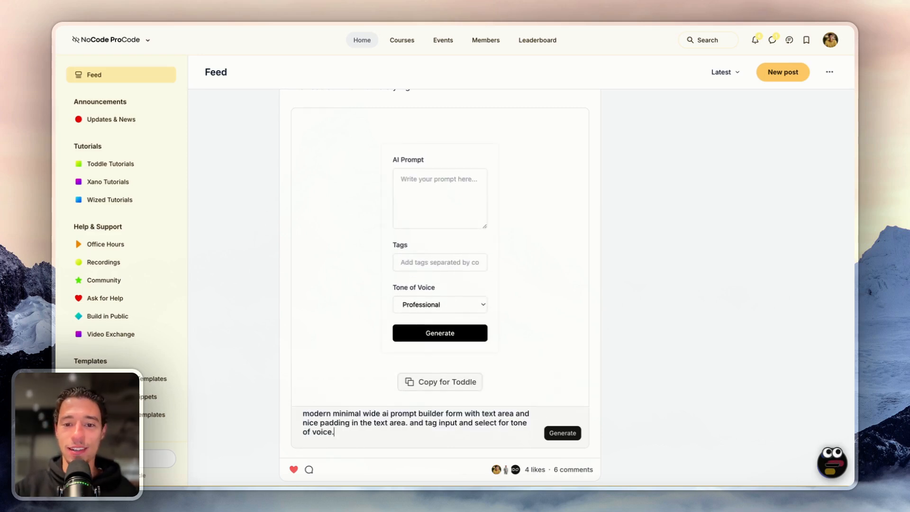
- Switch to the Toddle editor, paste the AI Prompt form below the "true" heading and delete it
mouse_move(58, 236)
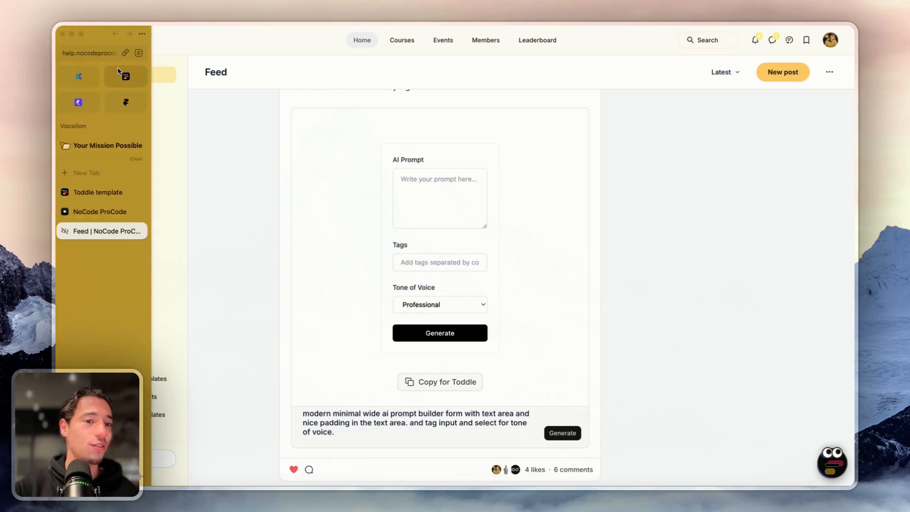
left_click(121, 72)
scroll(349, 319, "down", 3)
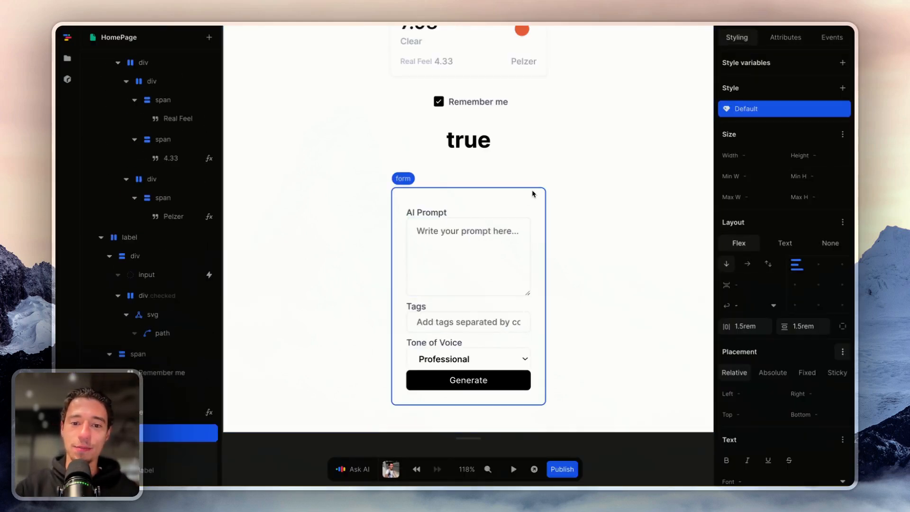
- Return to the NoCode ProCode feed, copy the wide Prompt Builder form for Toddle, and paste it below the "true" heading in Toddle
mouse_move(58, 213)
left_click(101, 210)
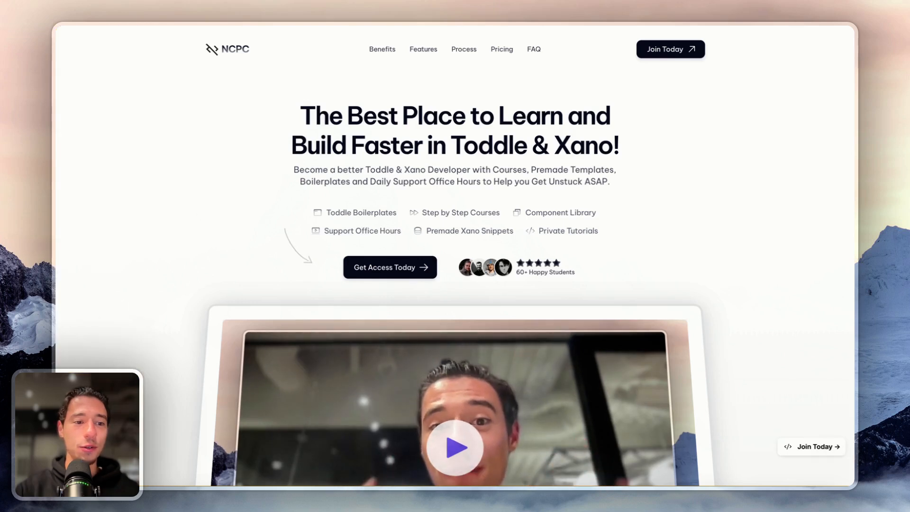
left_click(100, 231)
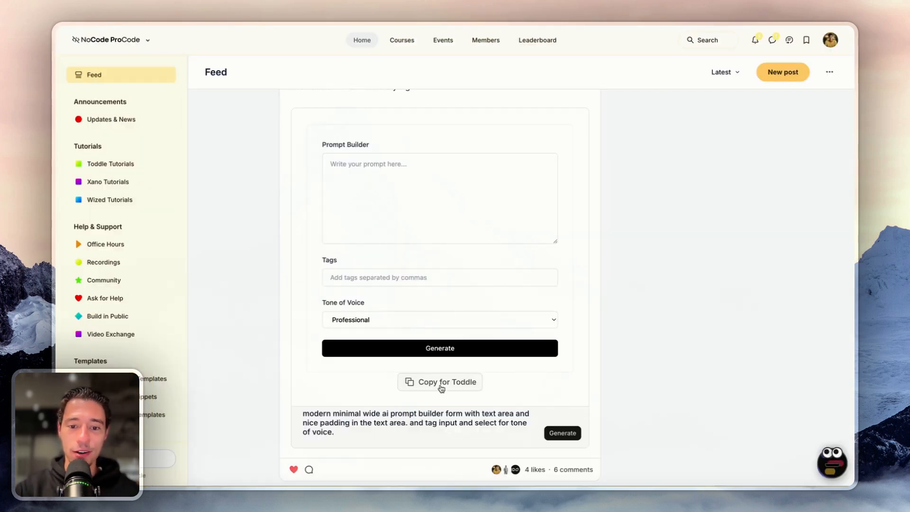
mouse_move(56, 185)
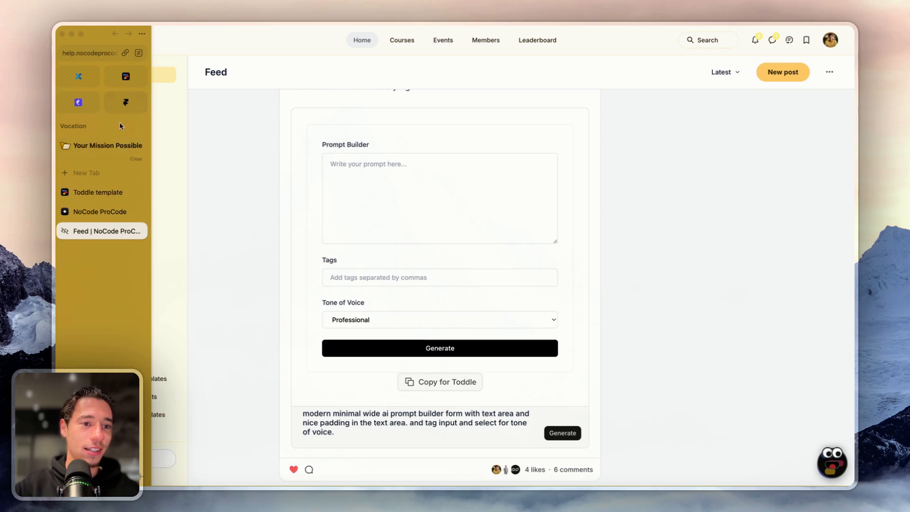
left_click(135, 84)
left_click(308, 304)
scroll(309, 305, "down", 3)
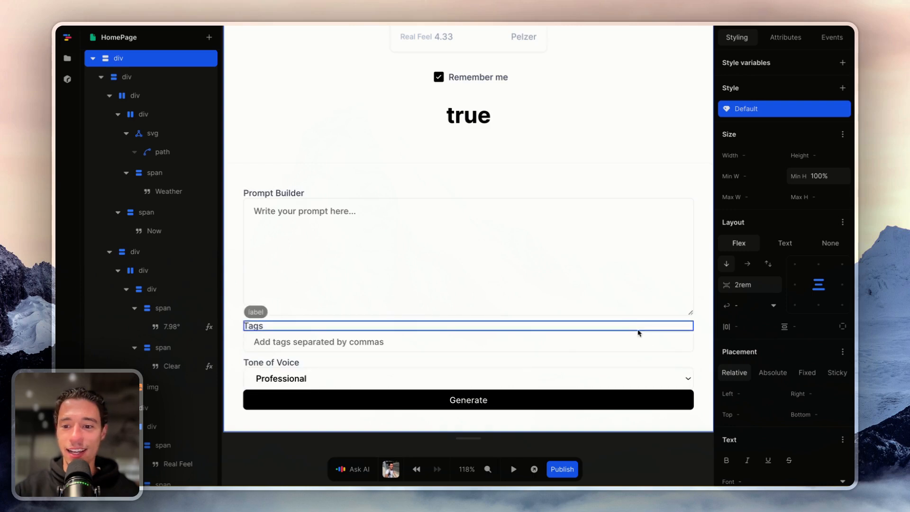
- Set the pasted Prompt Builder form's maximum width to 25rem
left_click(696, 311)
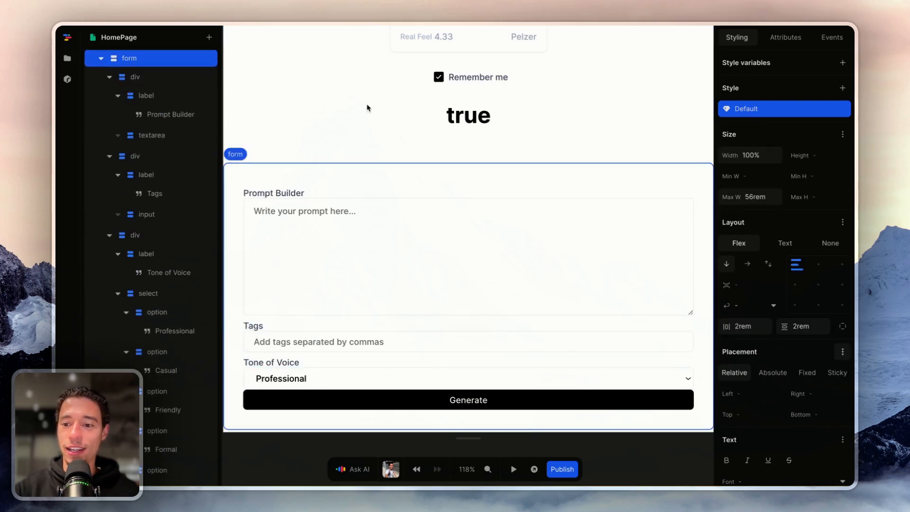
left_click(764, 199)
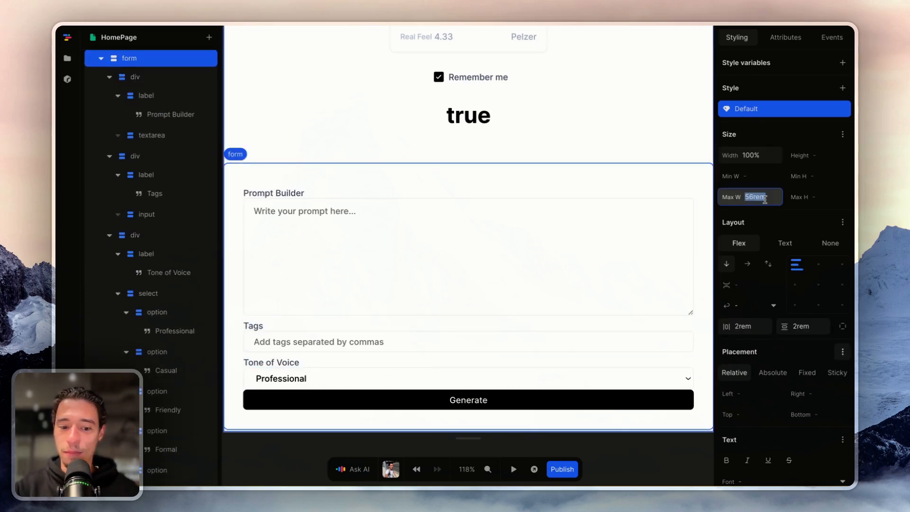
type("25rem")
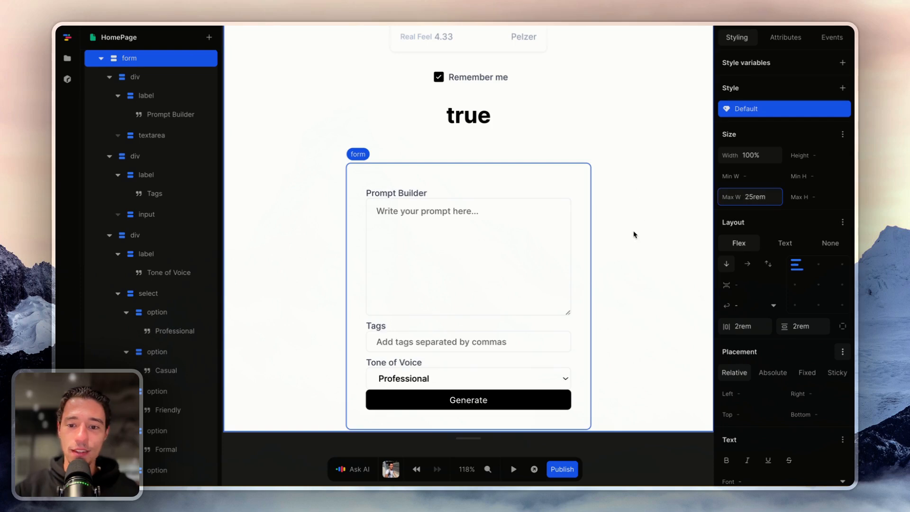
- Delete the Prompt Builder label and its textarea from the form
left_click(513, 222)
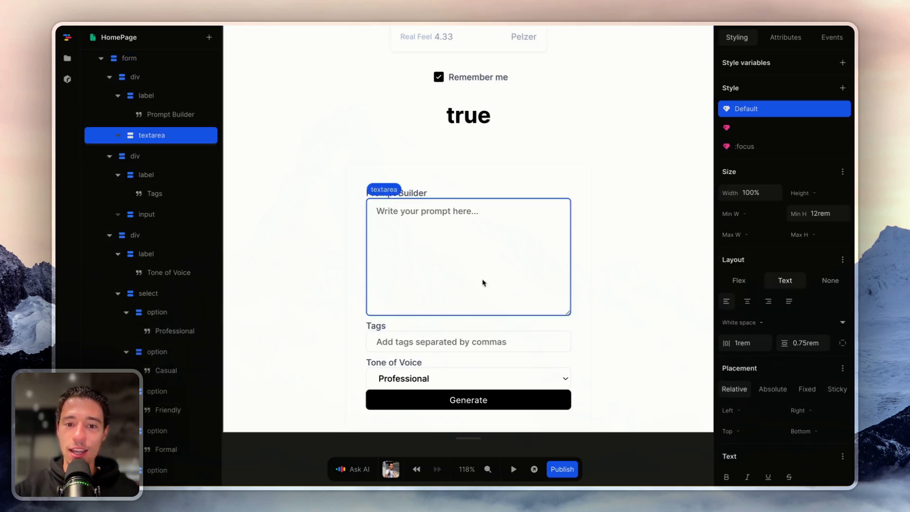
left_click(454, 195)
key("Delete")
key("Delete")
- Preview the page and try the form's Tone of Voice select with Friendly and Formal
left_click(481, 319)
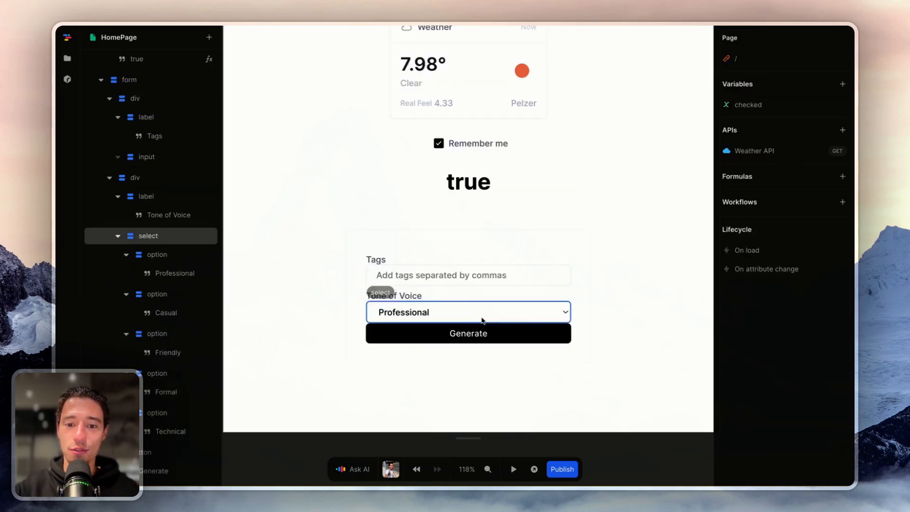
left_click(485, 339)
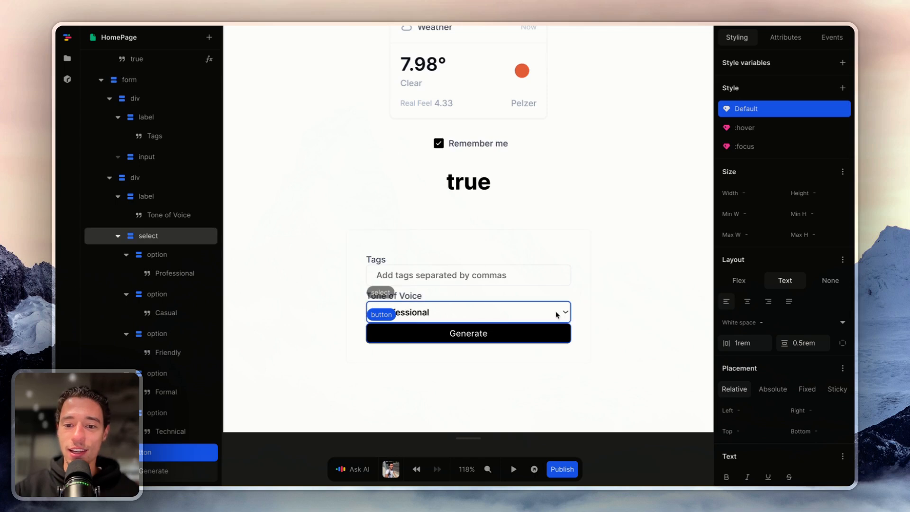
left_click(513, 469)
left_click(479, 308)
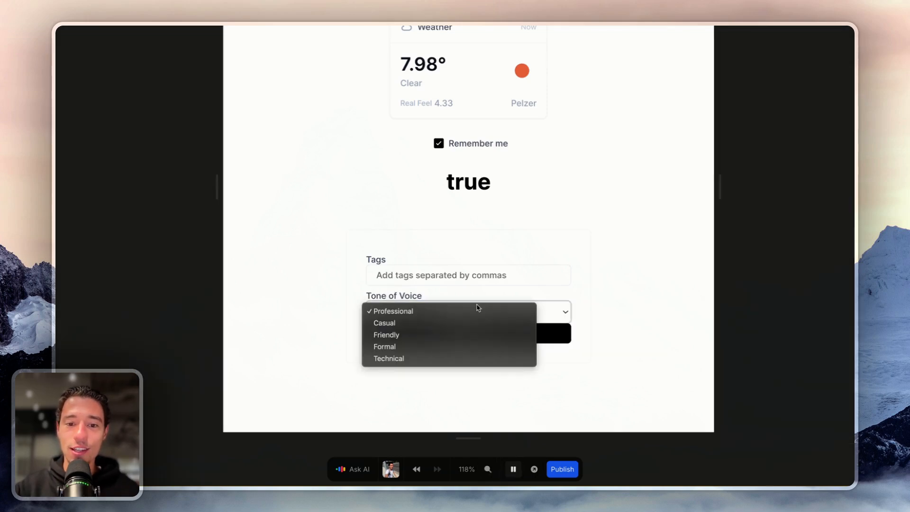
left_click(466, 335)
left_click(457, 317)
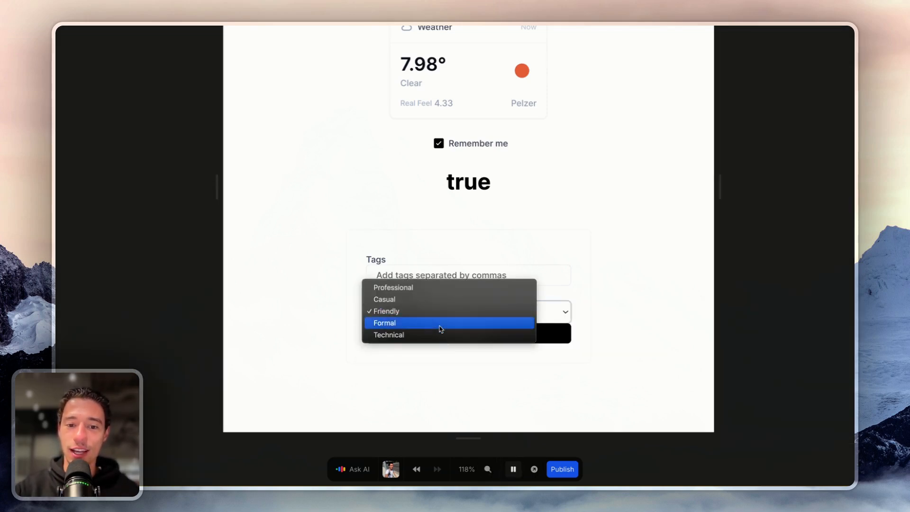
left_click(441, 322)
left_click(442, 312)
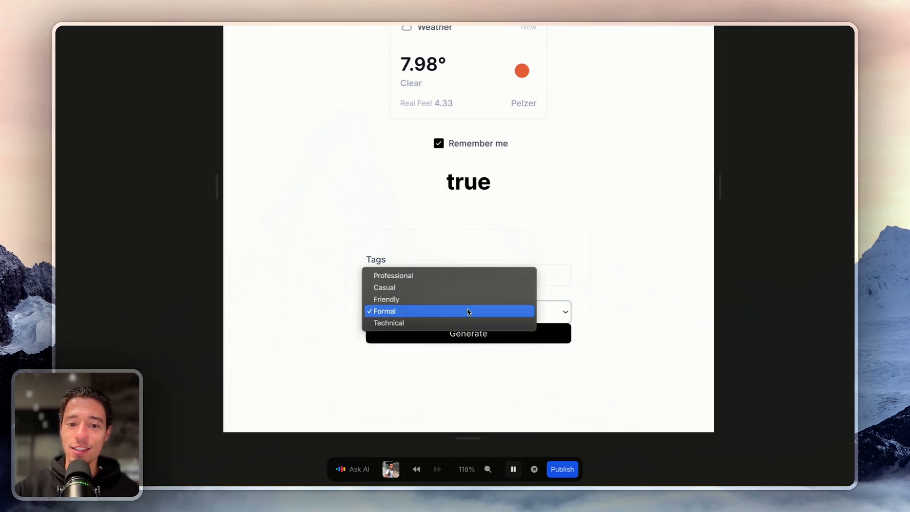
- Stop the preview, delete the form below the "true" heading and select the page's outermost div
left_click(513, 469)
key("Delete")
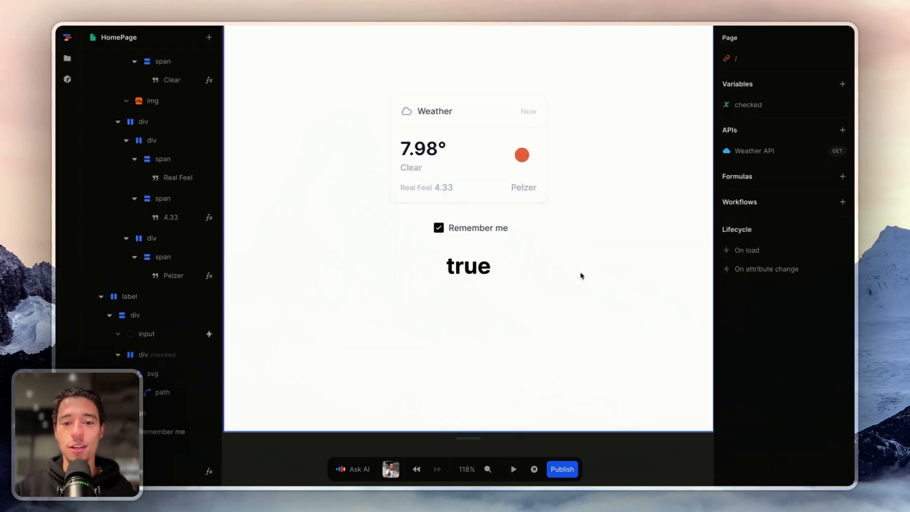
left_click(276, 109)
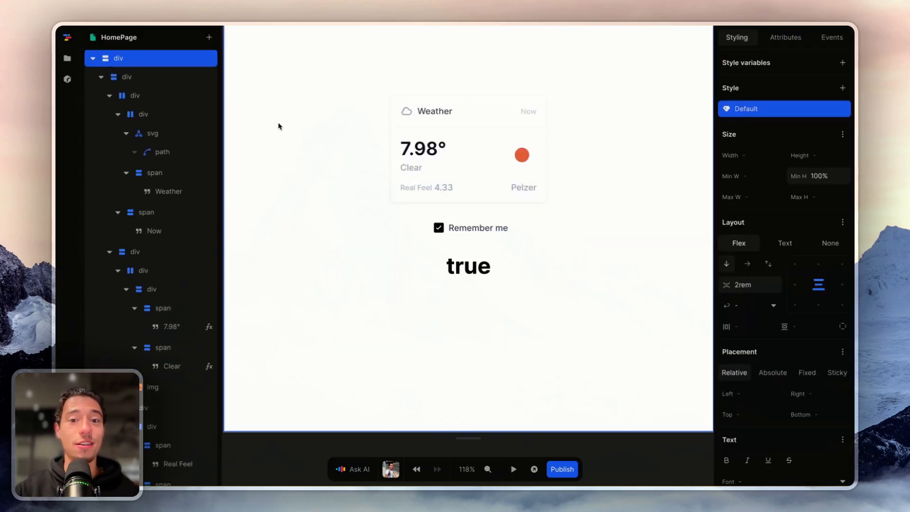
- Return to the NoCode ProCode feed, replace the generator prompt with "contact form" and generate the component
mouse_move(56, 189)
left_click(88, 212)
left_click(100, 231)
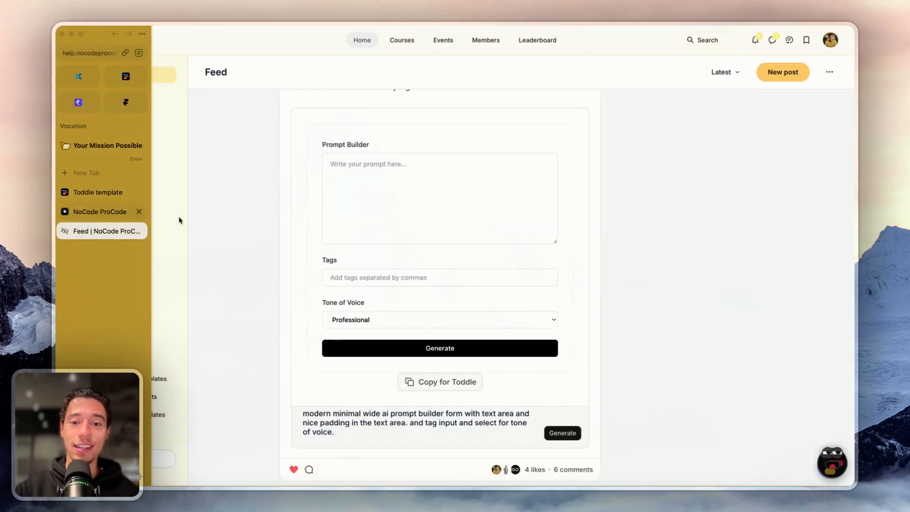
triple_click(338, 426)
key("BackSpace")
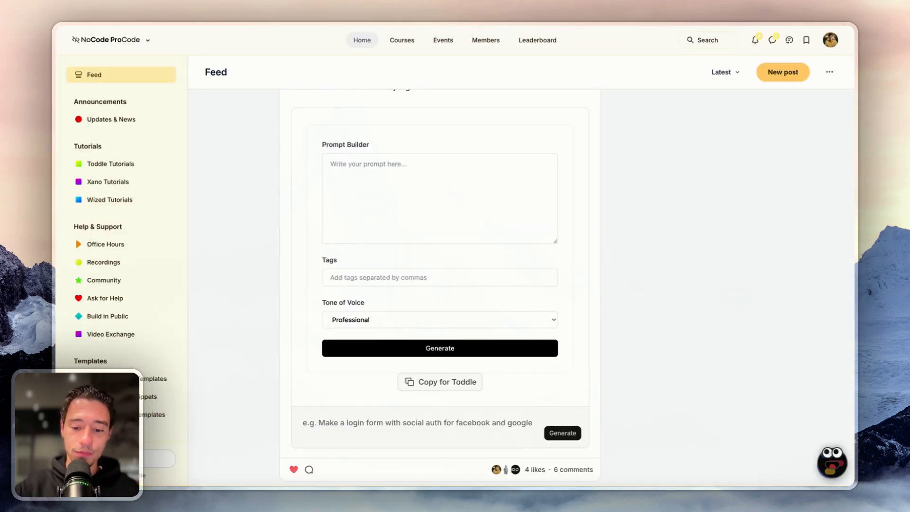
type("contact form")
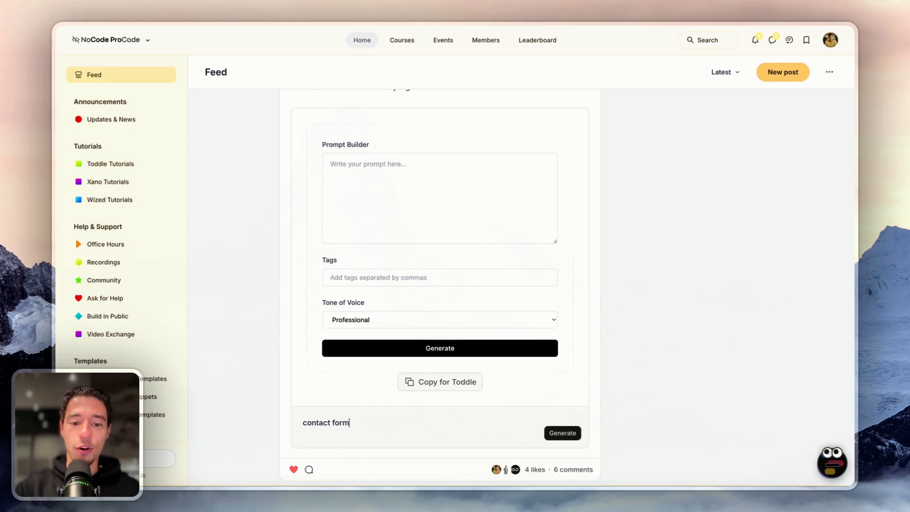
left_click(566, 433)
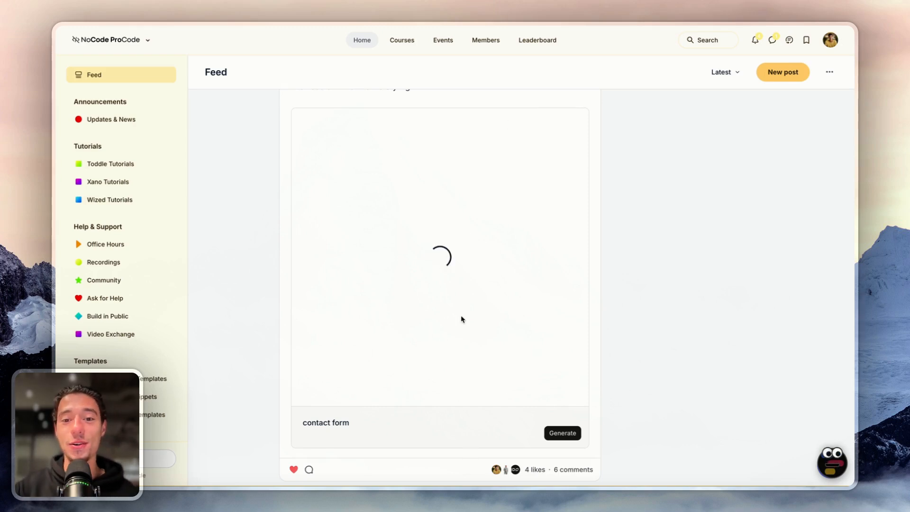
- Copy the generated contact form for Toddle, switch to the Toddle editor and paste it below the "true" heading
left_click(100, 208)
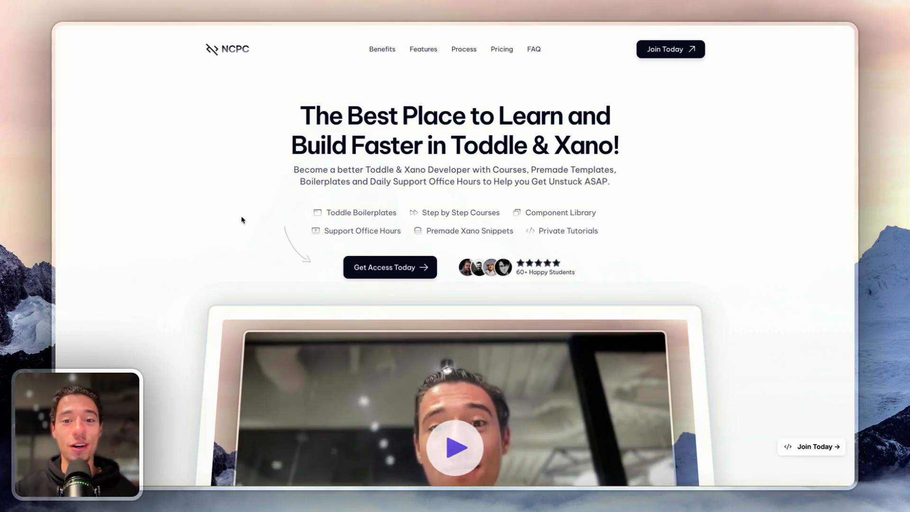
mouse_move(55, 186)
left_click(102, 230)
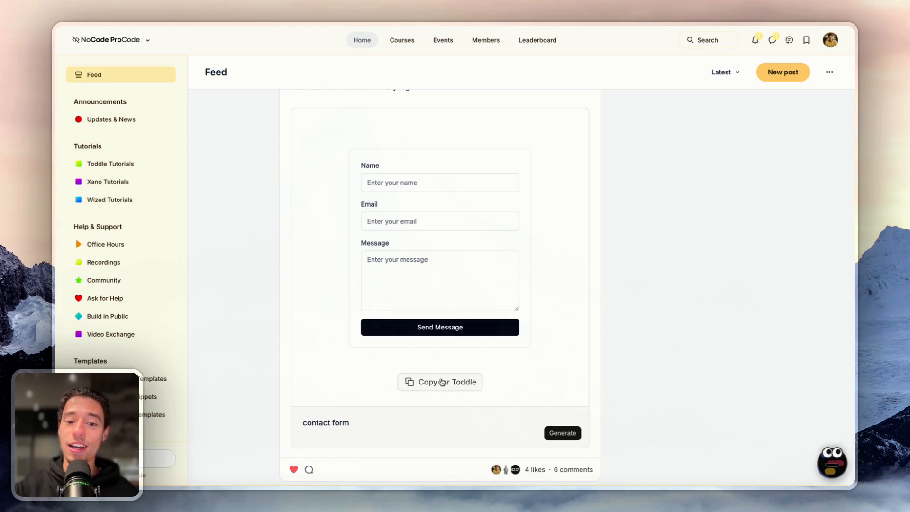
mouse_move(65, 272)
left_click(131, 84)
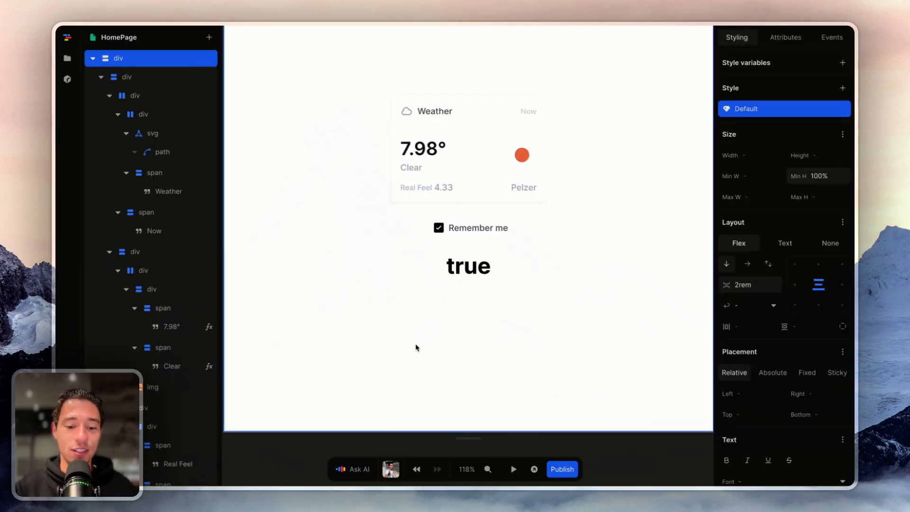
scroll(416, 347, "down", 3)
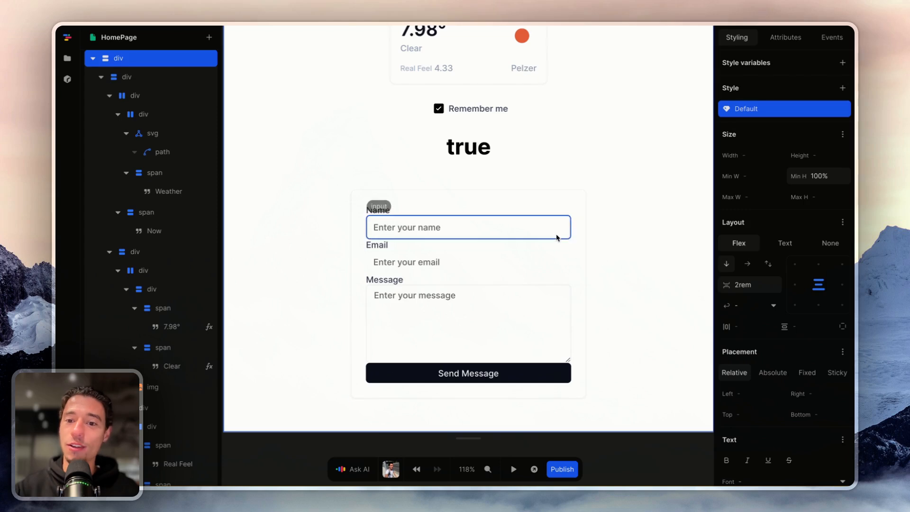
- Delete the three unnamed style variants from the contact form's Name input, keeping Default and :disabled
left_click(557, 238)
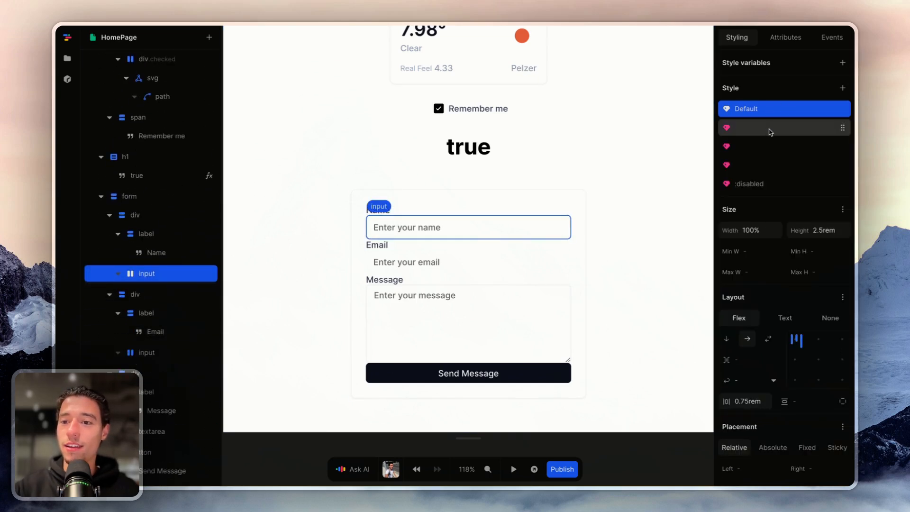
left_click(738, 129)
left_click(842, 127)
left_click(731, 356)
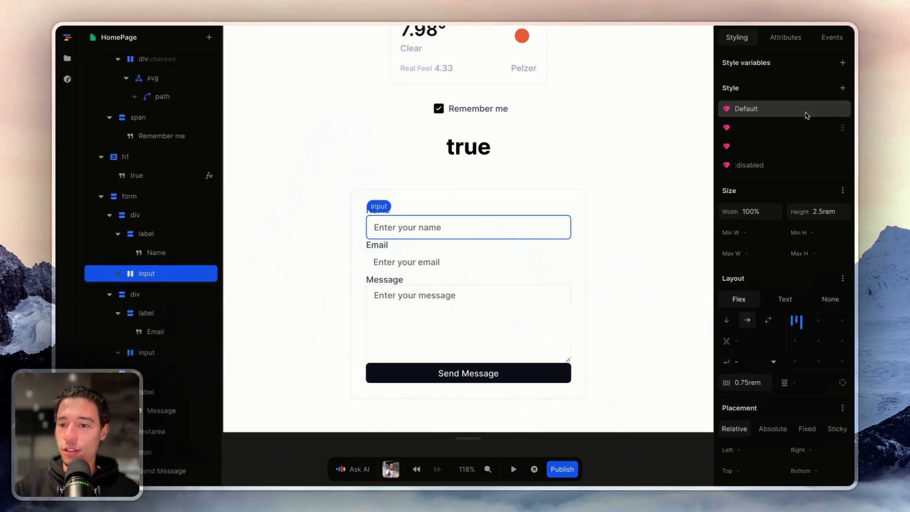
left_click(777, 127)
left_click(842, 128)
left_click(730, 337)
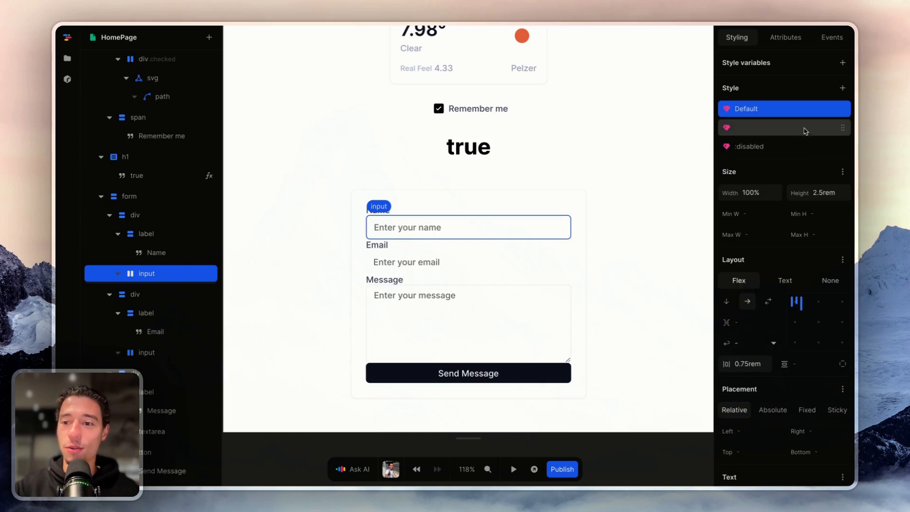
left_click(801, 128)
left_click(841, 127)
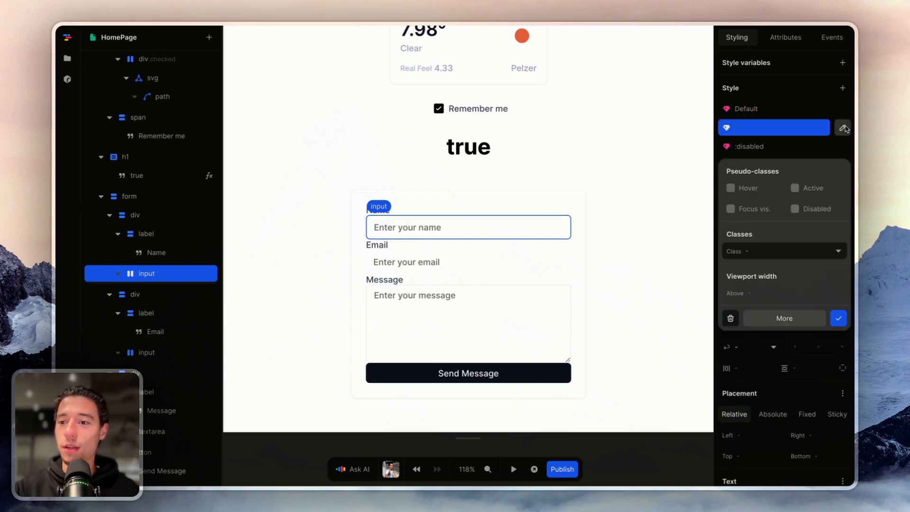
left_click(730, 318)
- Remove the three unnamed style variants from the Email input, keeping Default and :disabled
left_click(503, 262)
left_click(802, 126)
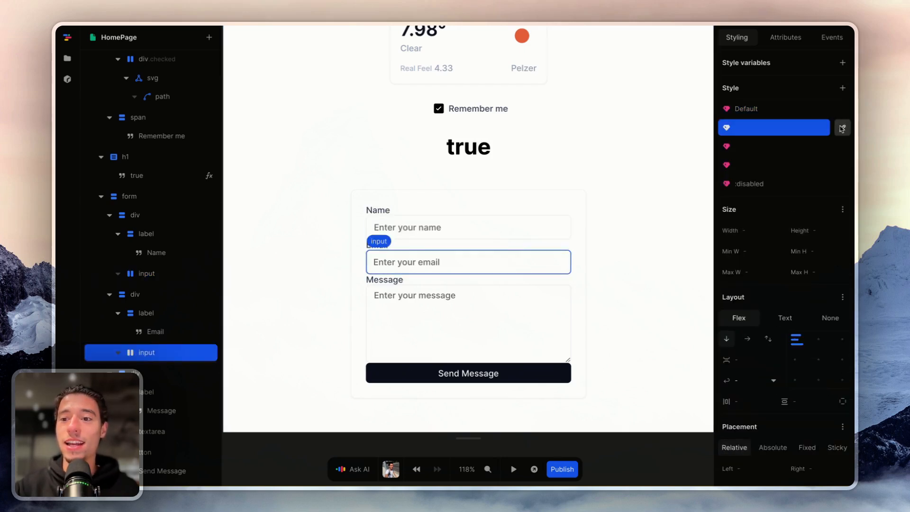
left_click(842, 128)
left_click(731, 355)
left_click(786, 127)
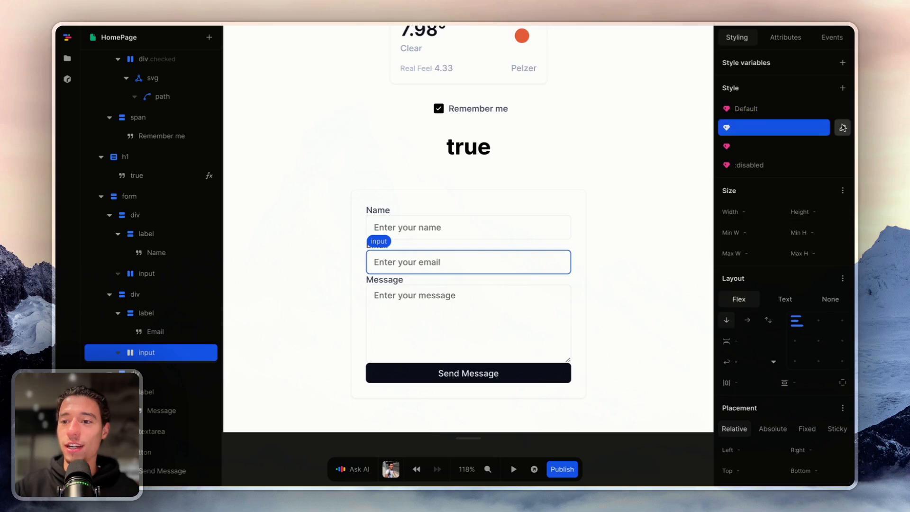
left_click(842, 128)
left_click(731, 337)
left_click(786, 128)
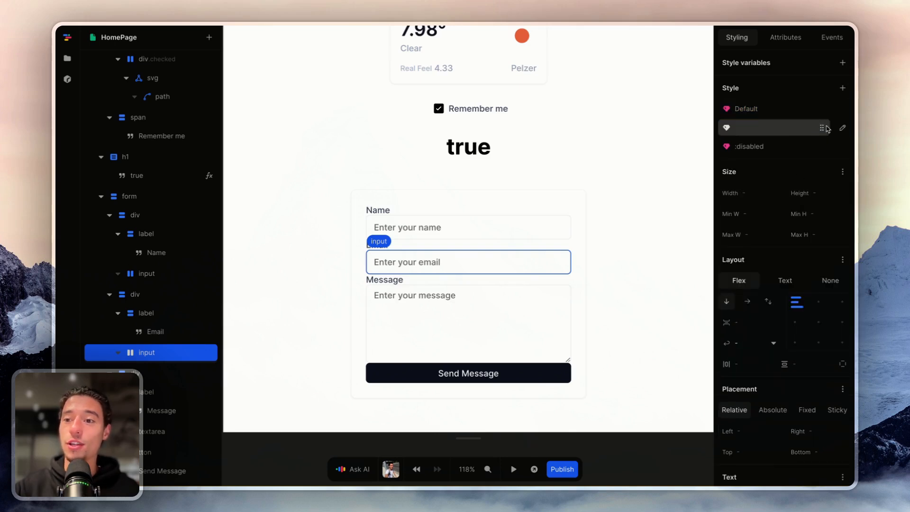
left_click(842, 127)
left_click(731, 317)
- Delete the two unnamed style variants from the Message textarea and deselect it
left_click(489, 308)
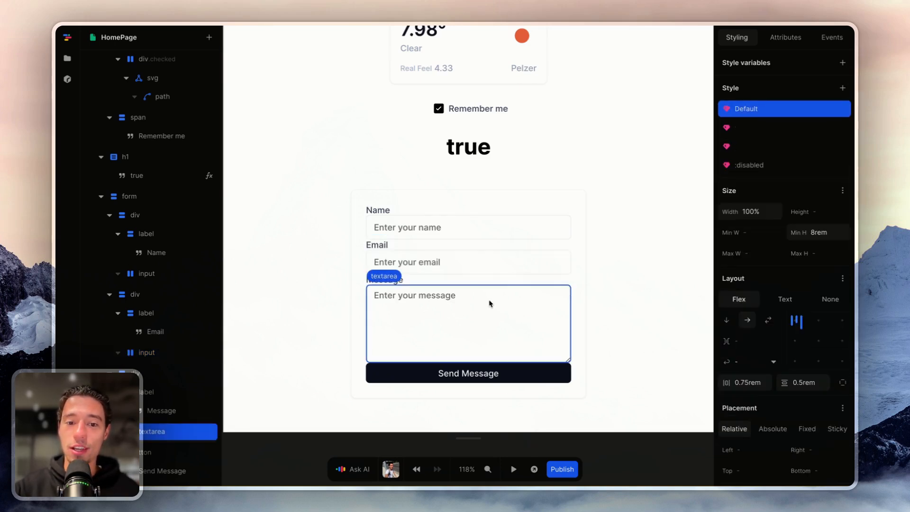
left_click(796, 128)
left_click(846, 127)
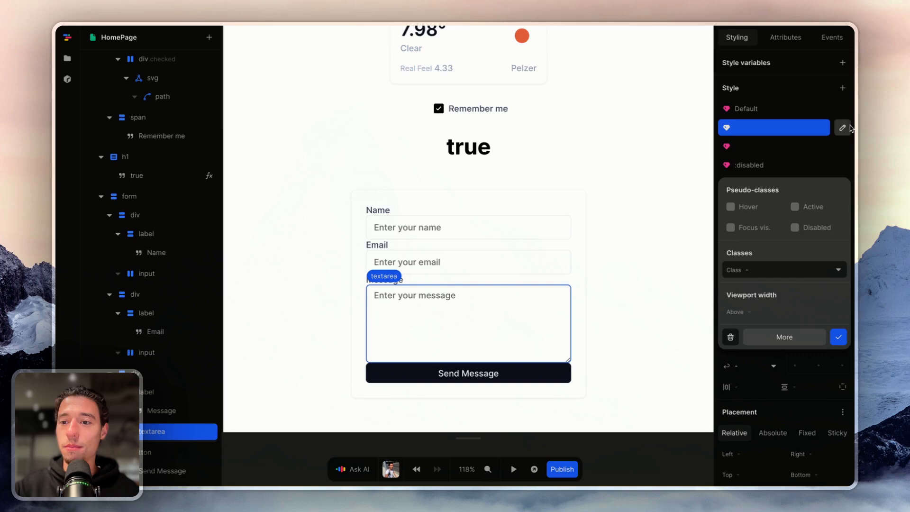
left_click(730, 337)
left_click(786, 127)
left_click(842, 128)
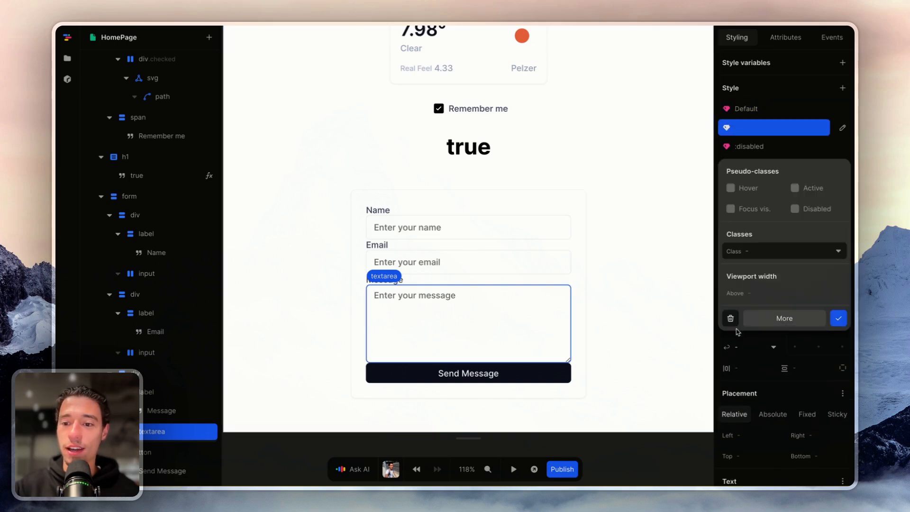
left_click(730, 318)
left_click(616, 329)
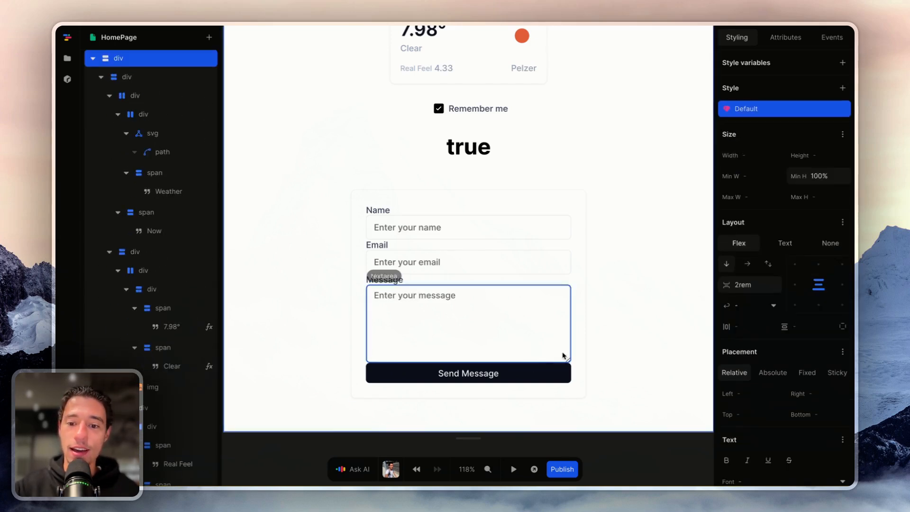
- Select the whole contact form below the "true" heading and delete it from the page
left_click(523, 219)
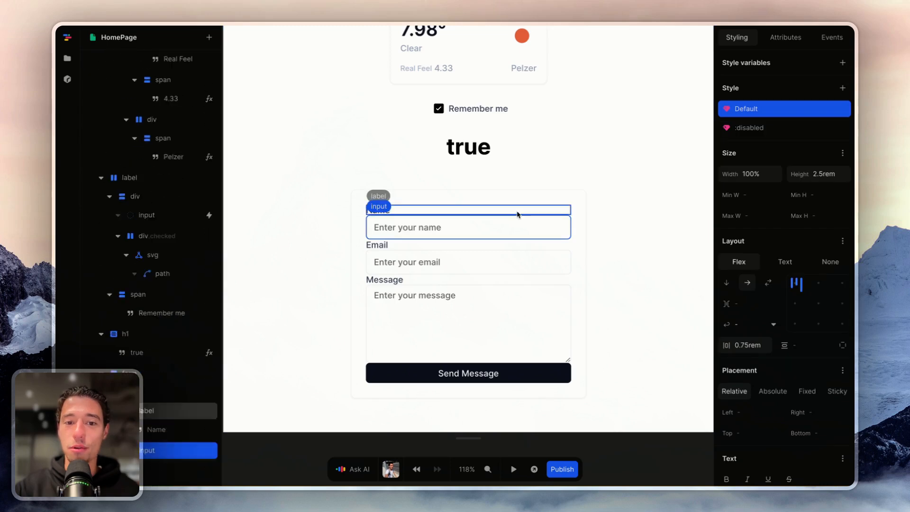
left_click(518, 211)
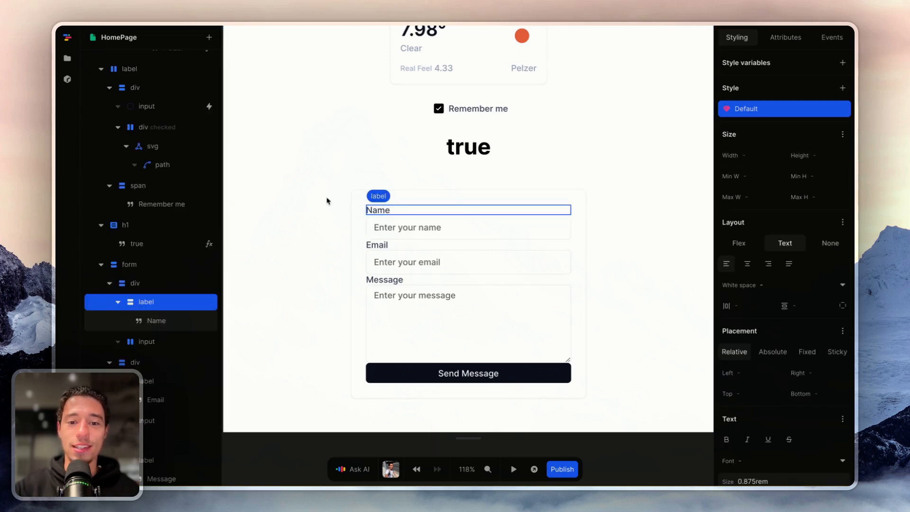
left_click(401, 222)
left_click(379, 210)
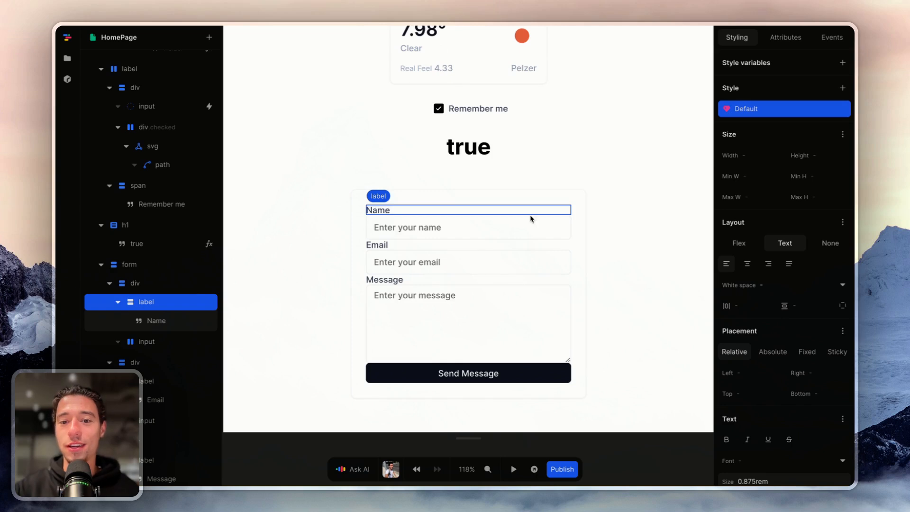
left_click(583, 236)
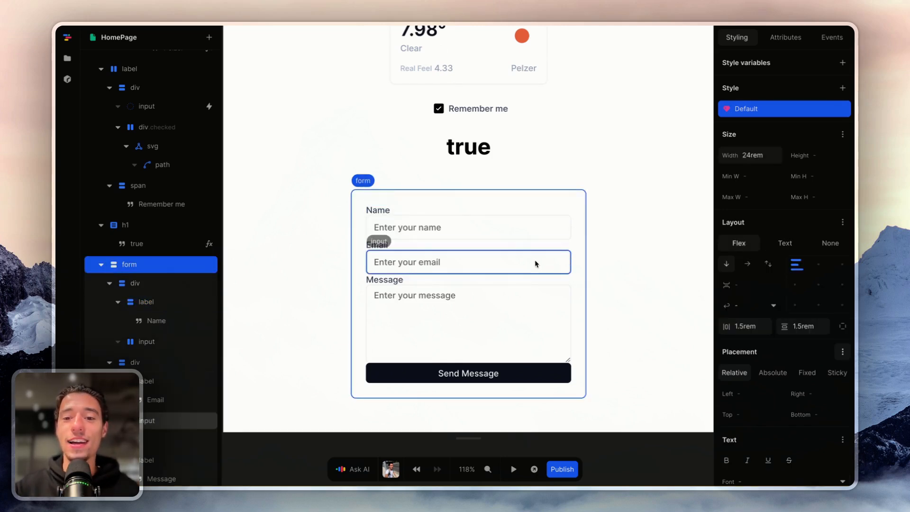
key("Delete")
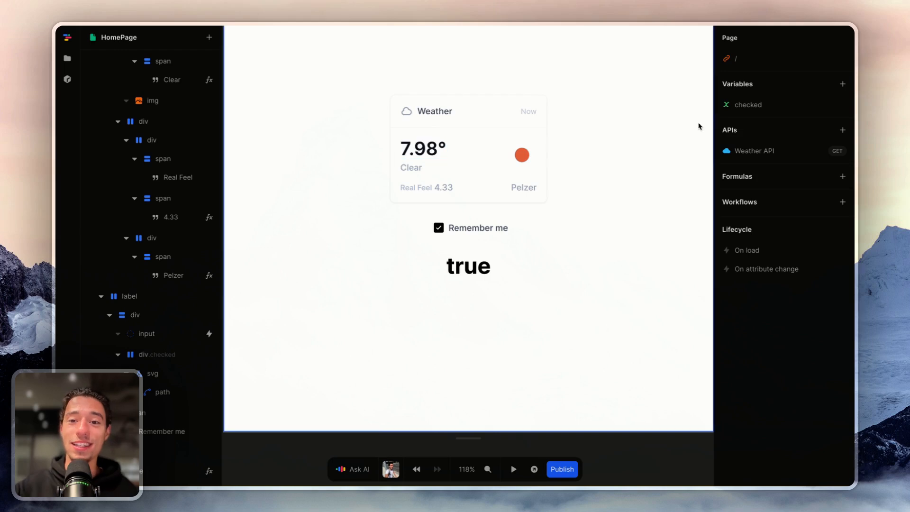
- Switch from the Toddle editor to the NoCode ProCode landing page
scroll(611, 131, "up", 1)
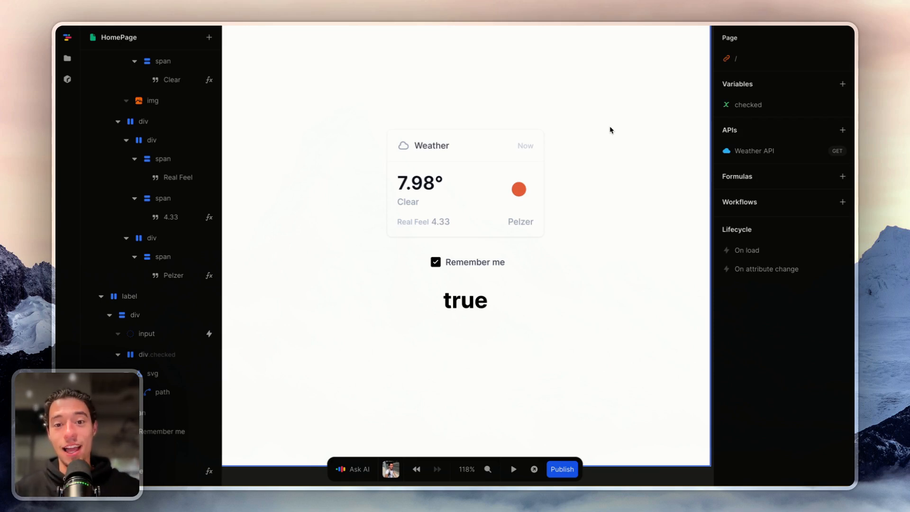
mouse_move(57, 213)
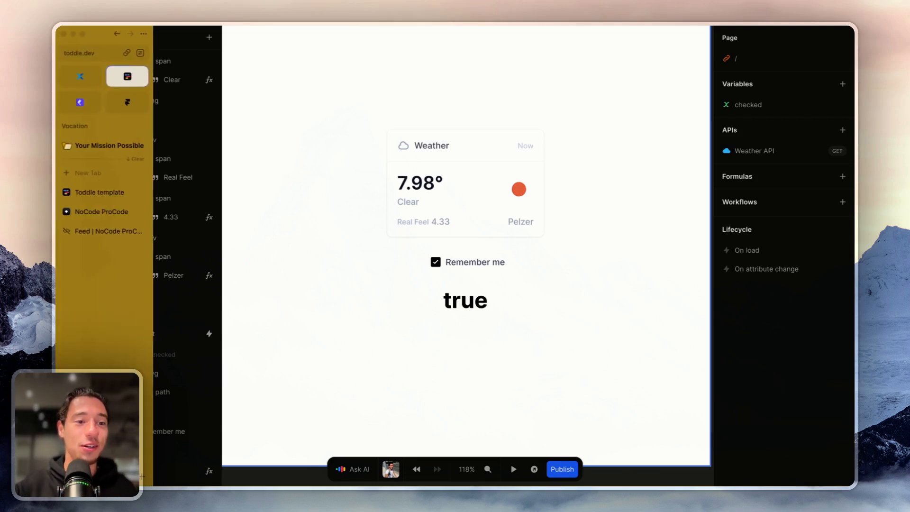
left_click(95, 212)
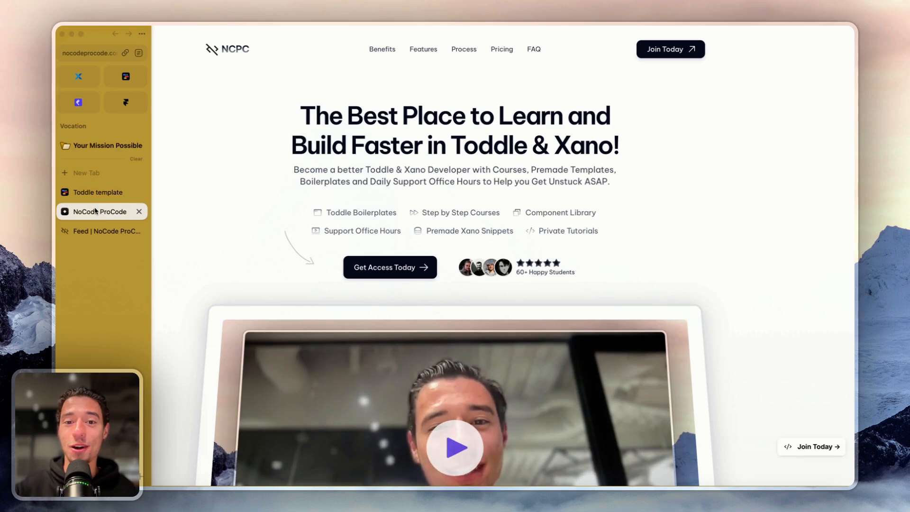